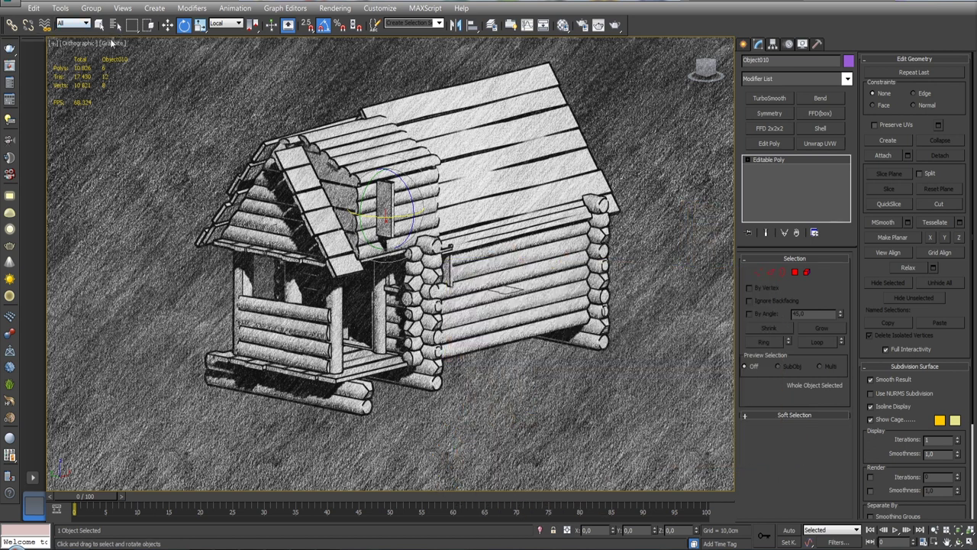
# - Switch the viewport to Shaded and slide the vertical plank left into the gable log wall
pyautogui.click(111, 43)
pyautogui.click(145, 70)
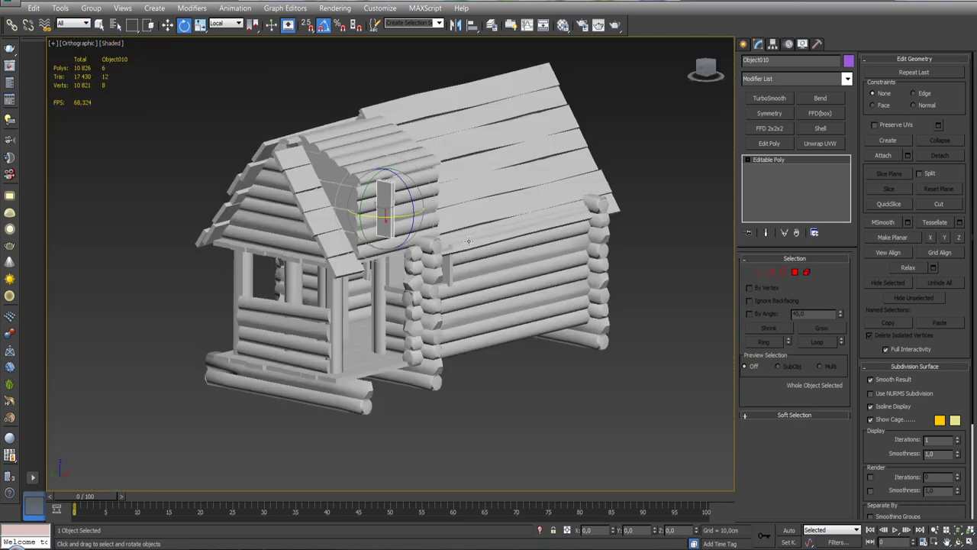
pyautogui.keyDown('alt'); pyautogui.moveTo(468, 241); pyautogui.dragTo(467, 166, button='middle'); pyautogui.keyUp('alt')
pyautogui.scroll(5, 466, 166)
pyautogui.press('w')
pyautogui.keyDown('alt'); pyautogui.moveTo(323, 192); pyautogui.dragTo(344, 194, button='middle'); pyautogui.keyUp('alt')
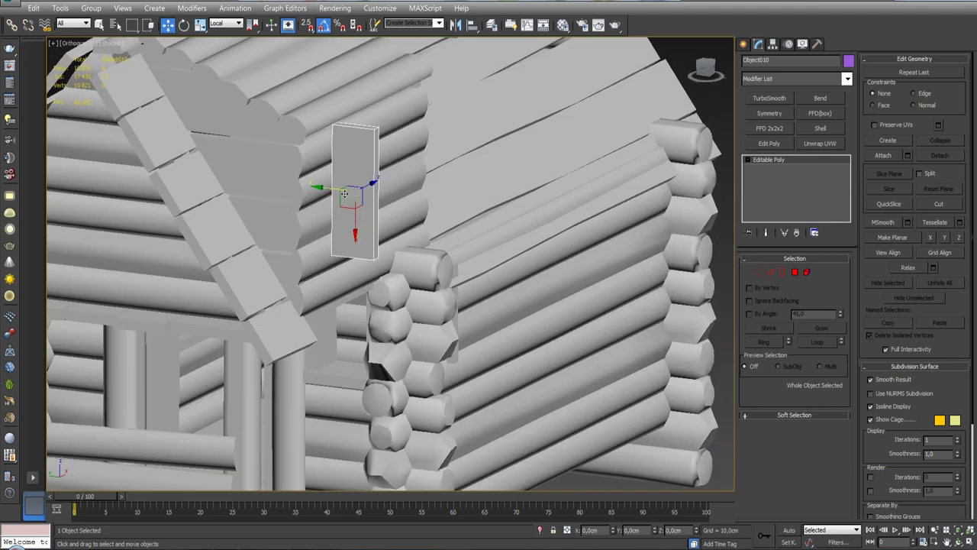
pyautogui.moveTo(344, 194); pyautogui.dragTo(332, 192)
pyautogui.keyDown('alt'); pyautogui.moveTo(332, 192); pyautogui.dragTo(317, 211, button='middle'); pyautogui.keyUp('alt')
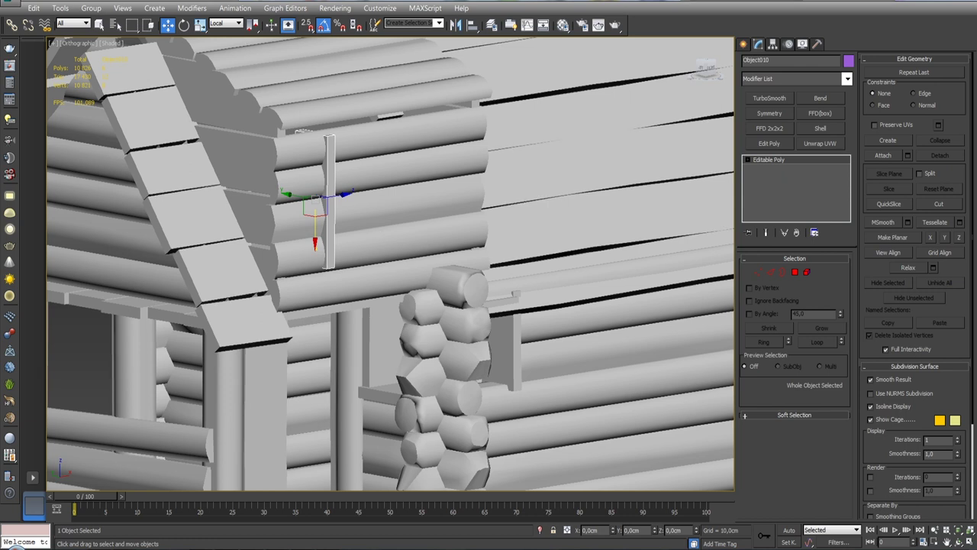
pyautogui.keyDown('alt'); pyautogui.moveTo(355, 240); pyautogui.dragTo(312, 231, button='middle'); pyautogui.keyUp('alt')
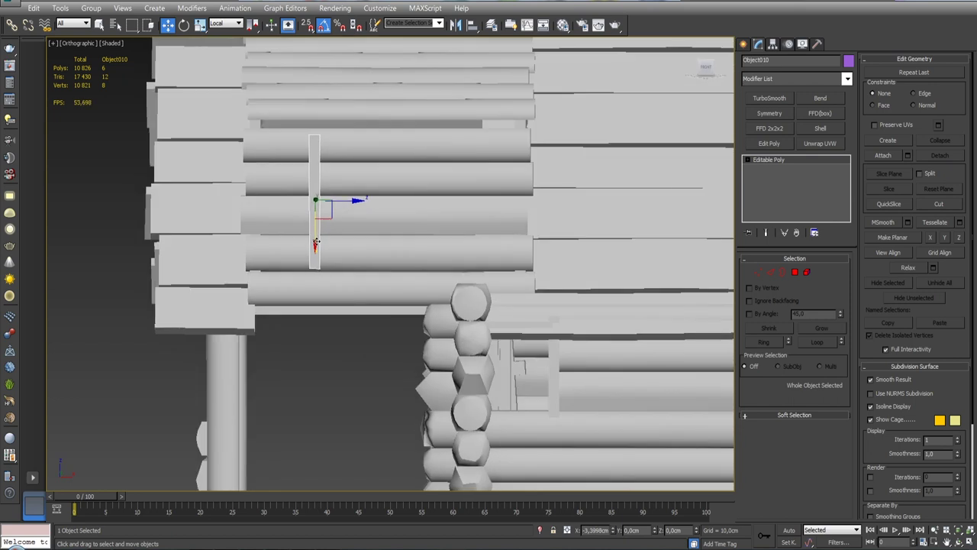
pyautogui.moveTo(315, 231)
pyautogui.keyDown('alt'); pyautogui.mouseDown(button='middle')
pyautogui.moveTo(375, 228)
pyautogui.moveTo(247, 245)
pyautogui.moveTo(380, 287)
pyautogui.mouseUp(button='middle'); pyautogui.keyUp('alt')
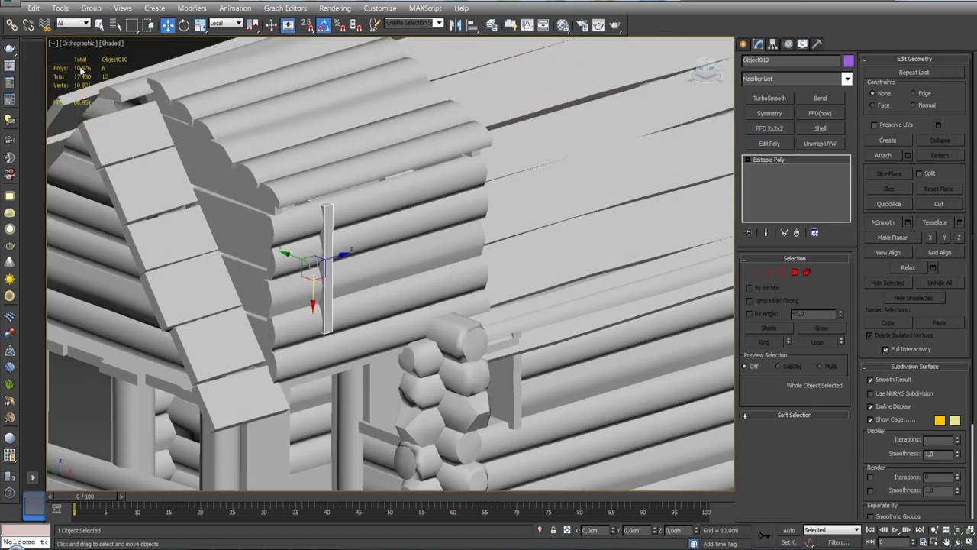
# - Preview the cabin in Clay shading, then return the viewport to Shaded
pyautogui.click(110, 44)
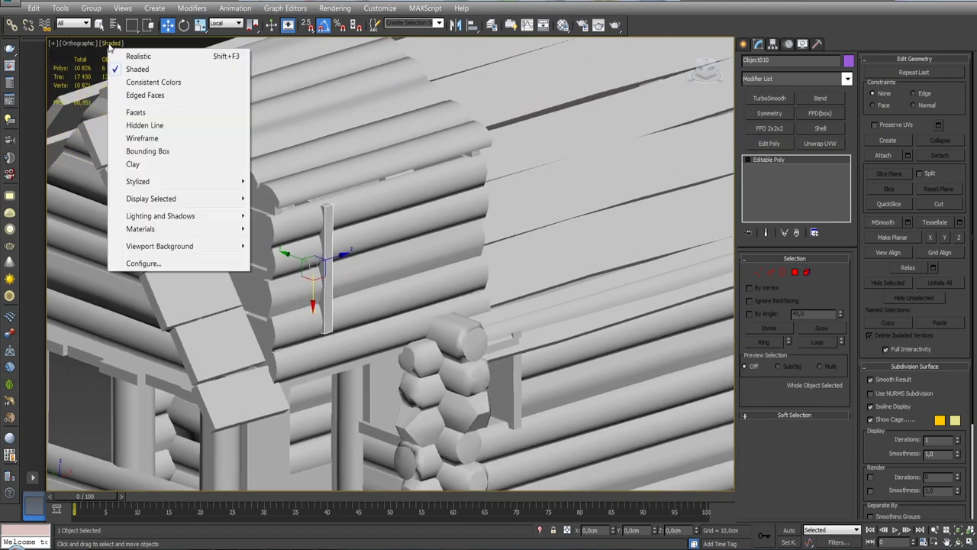
pyautogui.click(132, 164)
pyautogui.moveTo(328, 185)
pyautogui.keyDown('alt'); pyautogui.mouseDown(button='middle')
pyautogui.moveTo(257, 188)
pyautogui.moveTo(212, 203)
pyautogui.moveTo(279, 204)
pyautogui.mouseUp(button='middle'); pyautogui.keyUp('alt')
pyautogui.scroll(-2, 103, 50)
pyautogui.click(107, 43)
pyautogui.click(131, 69)
pyautogui.scroll(3, 306, 153)
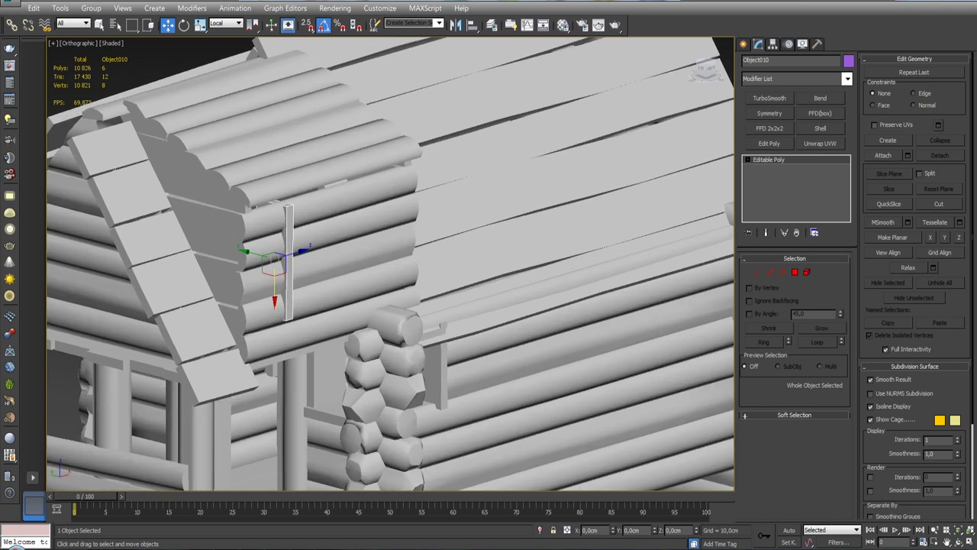
pyautogui.scroll(2, 311, 146)
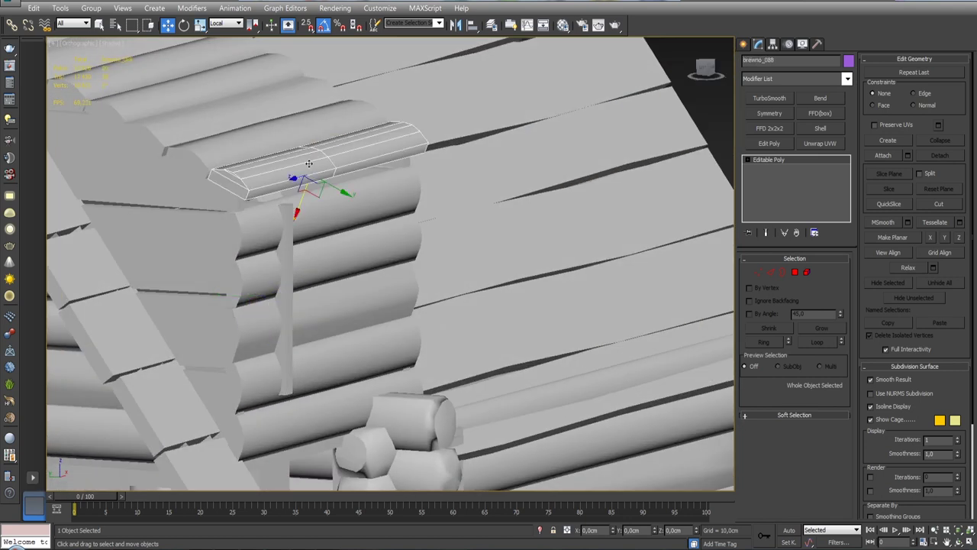
# - With Affect Pivot Only on, center each gable-edge plank's pivot to its object
pyautogui.scroll(-2, 314, 177)
pyautogui.moveTo(315, 177)
pyautogui.keyDown('alt'); pyautogui.mouseDown(button='middle')
pyautogui.moveTo(298, 175)
pyautogui.moveTo(311, 179)
pyautogui.moveTo(306, 186)
pyautogui.moveTo(311, 170)
pyautogui.moveTo(380, 163)
pyautogui.moveTo(370, 210)
pyautogui.mouseUp(button='middle'); pyautogui.keyUp('alt')
pyautogui.scroll(5, 380, 164)
pyautogui.scroll(-3, 386, 189)
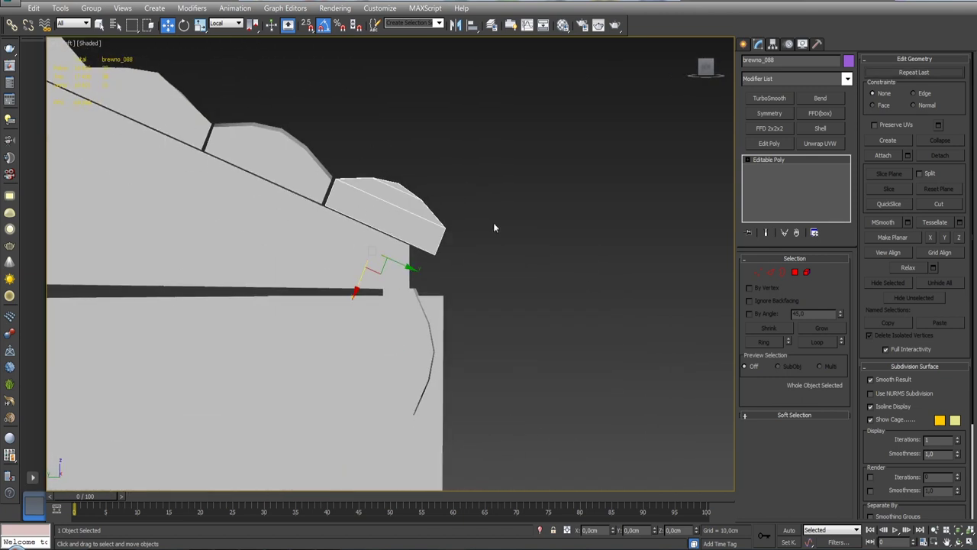
pyautogui.click(773, 44)
pyautogui.click(795, 124)
pyautogui.keyDown('alt'); pyautogui.moveTo(282, 173); pyautogui.dragTo(382, 206, button='middle'); pyautogui.keyUp('alt')
pyautogui.click(423, 220)
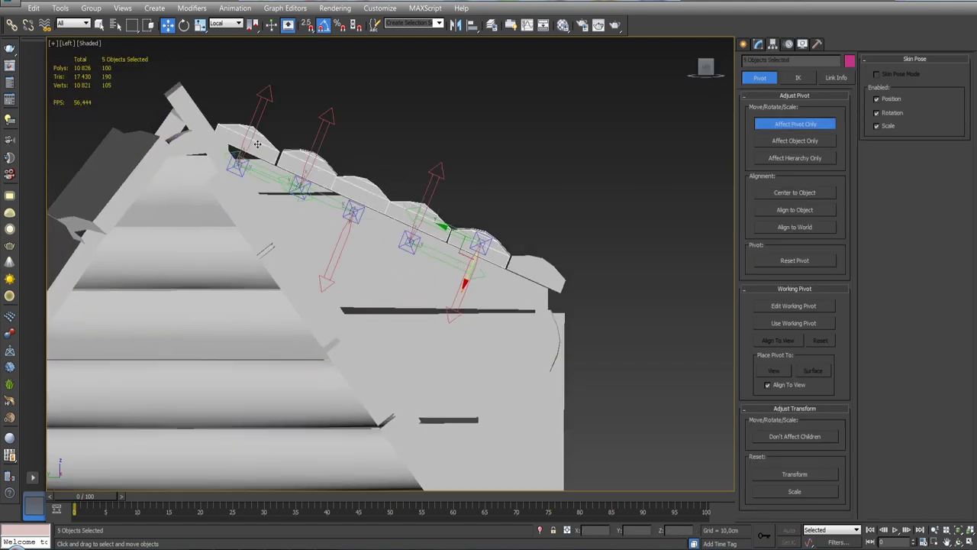
pyautogui.click(794, 192)
pyautogui.click(758, 45)
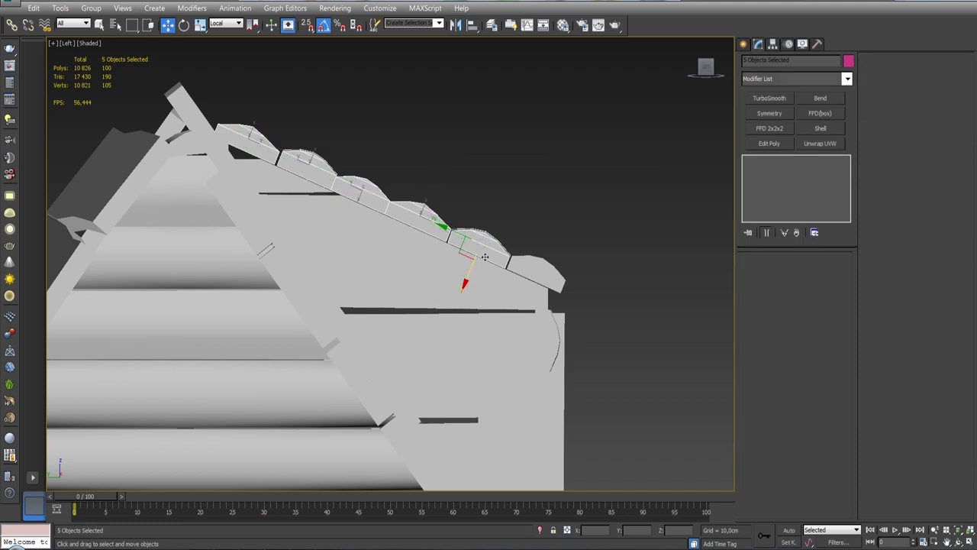
# - Select the top edge plank, then the gable log wall group, orbiting to inspect them
pyautogui.click(488, 249)
pyautogui.scroll(3, 527, 242)
pyautogui.scroll(3, 528, 242)
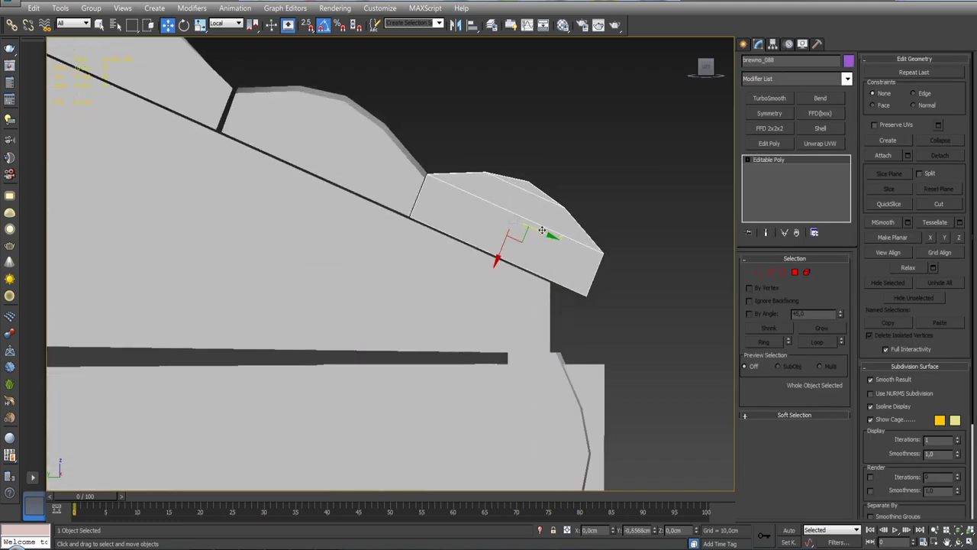
pyautogui.moveTo(541, 231)
pyautogui.keyDown('alt'); pyautogui.mouseDown(button='middle')
pyautogui.moveTo(472, 260)
pyautogui.moveTo(450, 283)
pyautogui.mouseUp(button='middle'); pyautogui.keyUp('alt')
pyautogui.scroll(-3, 439, 298)
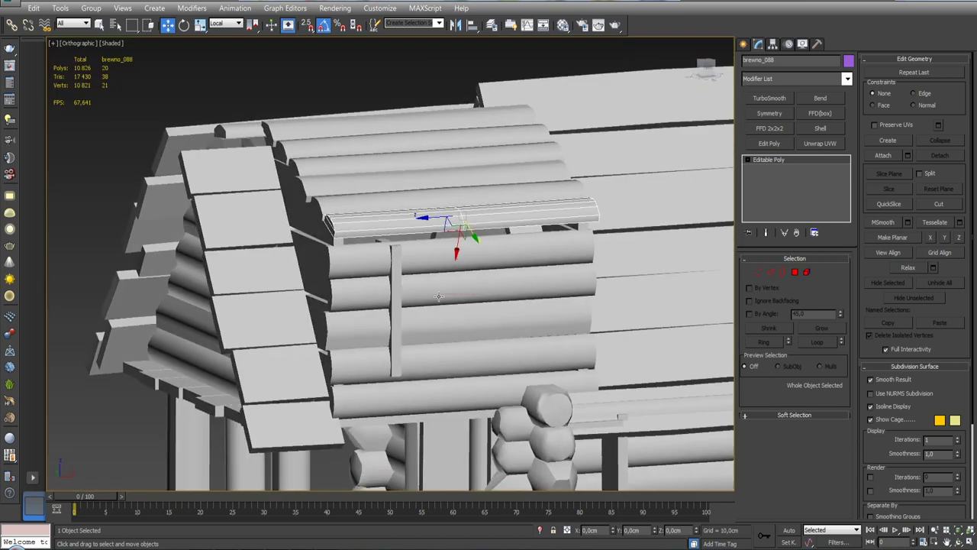
pyautogui.click(382, 391)
pyautogui.moveTo(461, 283)
pyautogui.keyDown('alt'); pyautogui.mouseDown(button='middle')
pyautogui.moveTo(390, 276)
pyautogui.moveTo(440, 314)
pyautogui.moveTo(432, 313)
pyautogui.moveTo(488, 277)
pyautogui.moveTo(354, 349)
pyautogui.mouseUp(button='middle'); pyautogui.keyUp('alt')
# - Turn on edged faces and Shift-drag a copy of the vertical plank to the wall's right side
pyautogui.click(354, 349)
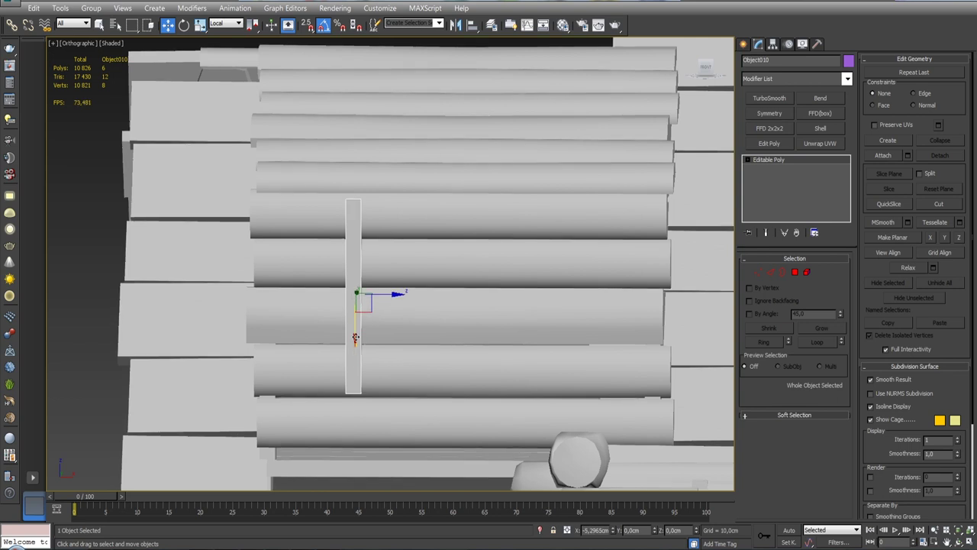
pyautogui.press('F4')
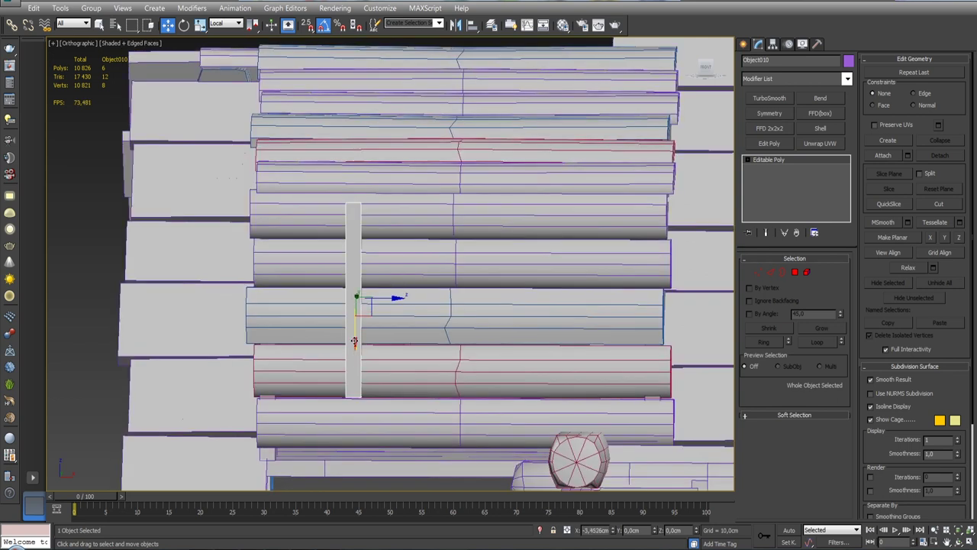
pyautogui.moveTo(354, 342); pyautogui.dragTo(353, 343)
pyautogui.scroll(3, 371, 393)
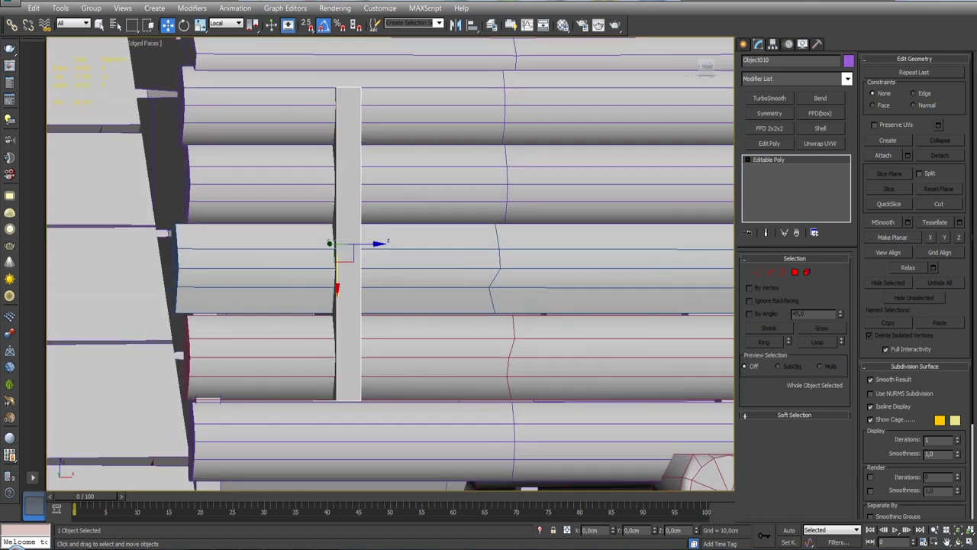
pyautogui.scroll(-4, 344, 266)
pyautogui.moveTo(343, 266)
pyautogui.keyDown('shift'); pyautogui.mouseDown()
pyautogui.moveTo(504, 266)
pyautogui.moveTo(595, 410)
pyautogui.mouseUp(); pyautogui.keyUp('shift')
pyautogui.click(497, 334)
pyautogui.press('e')
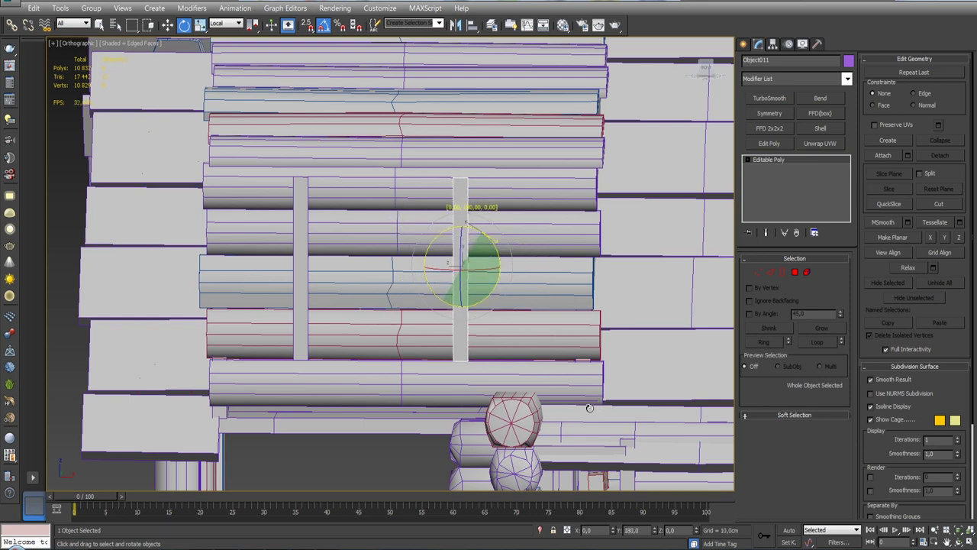
pyautogui.press('w')
# - Select both planks and shift them right in View coordinates so they sit evenly spaced
pyautogui.moveTo(428, 298)
pyautogui.keyDown('alt'); pyautogui.mouseDown(button='middle')
pyautogui.moveTo(474, 296)
pyautogui.moveTo(403, 298)
pyautogui.mouseUp(button='middle'); pyautogui.keyUp('alt')
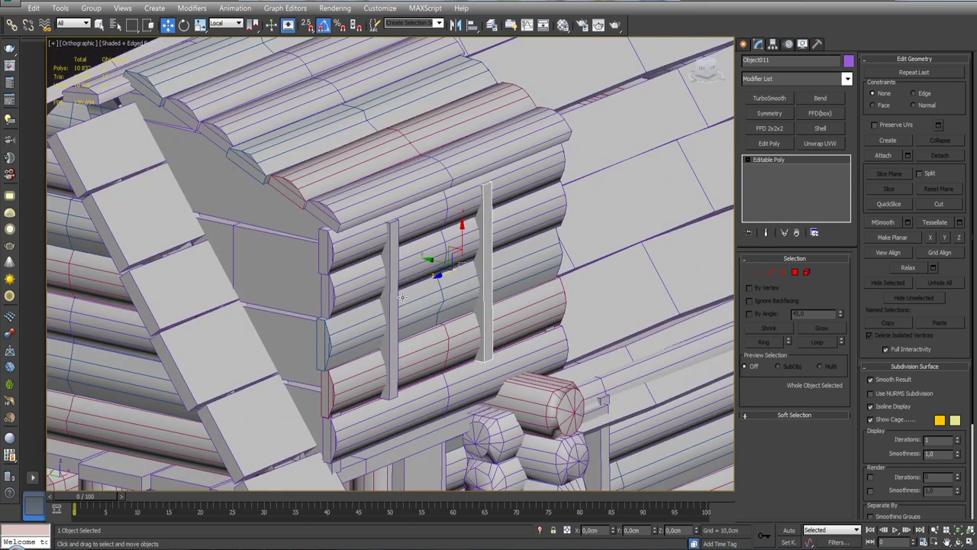
pyautogui.keyDown('ctrl'); pyautogui.click(391, 298); pyautogui.keyUp('ctrl')
pyautogui.keyDown('shift'); pyautogui.moveTo(424, 269); pyautogui.dragTo(439, 261); pyautogui.keyUp('shift')
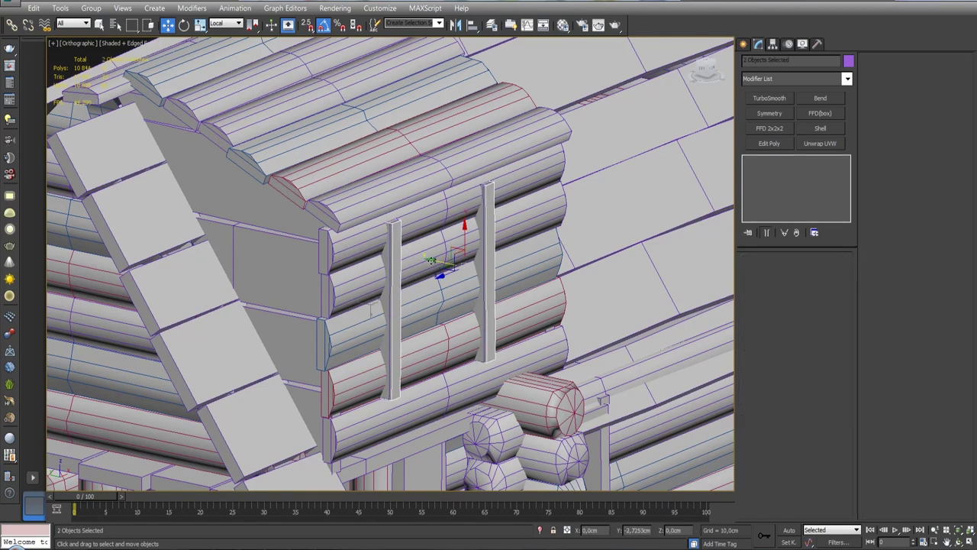
pyautogui.press('Return')
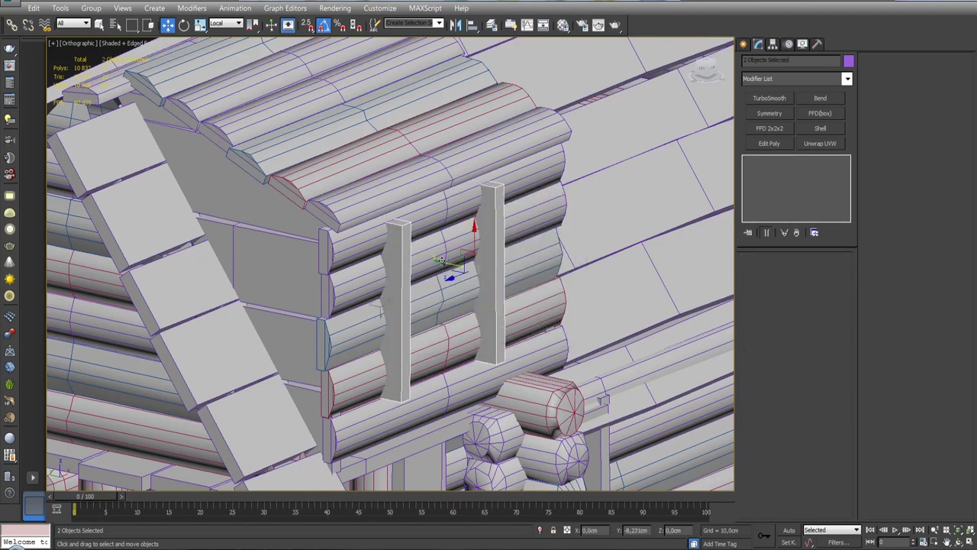
pyautogui.hotkey('shift', 'z')
pyautogui.moveTo(464, 286); pyautogui.dragTo(469, 285)
pyautogui.click(227, 24)
pyautogui.click(220, 34)
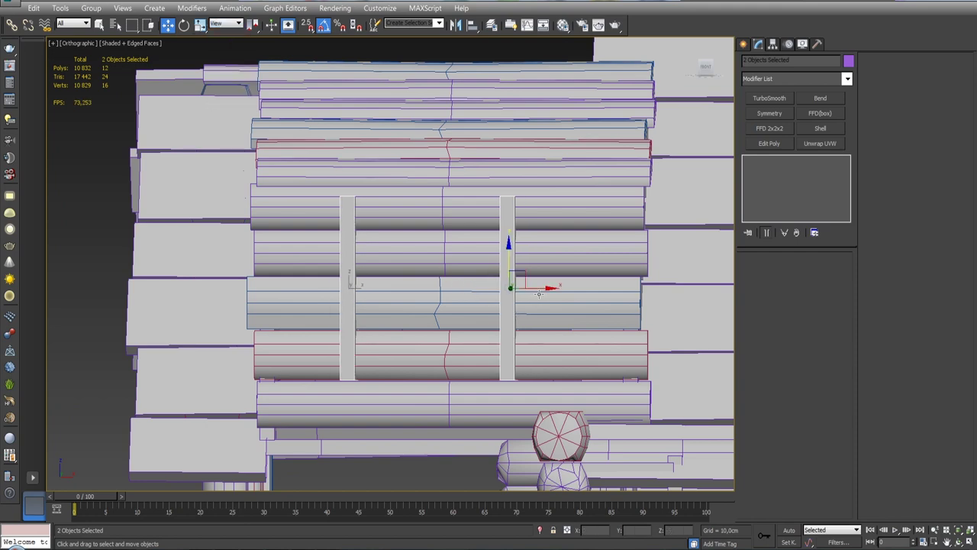
pyautogui.moveTo(539, 287); pyautogui.dragTo(550, 287)
pyautogui.keyDown('alt'); pyautogui.moveTo(550, 287); pyautogui.dragTo(552, 287, button='middle'); pyautogui.keyUp('alt')
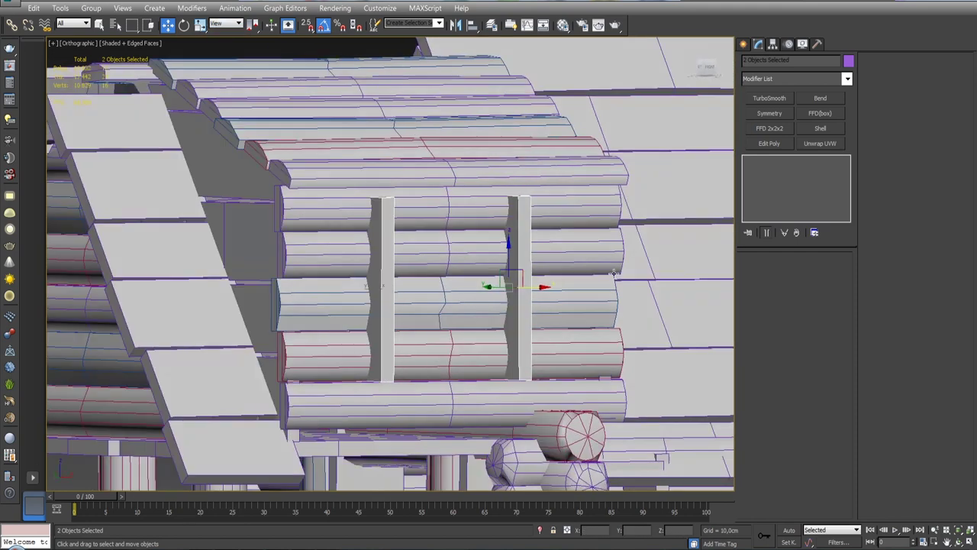
pyautogui.moveTo(551, 287); pyautogui.dragTo(562, 287)
pyautogui.moveTo(562, 287)
pyautogui.keyDown('alt'); pyautogui.mouseDown(button='middle')
pyautogui.moveTo(578, 288)
pyautogui.moveTo(569, 294)
pyautogui.mouseUp(button='middle'); pyautogui.keyUp('alt')
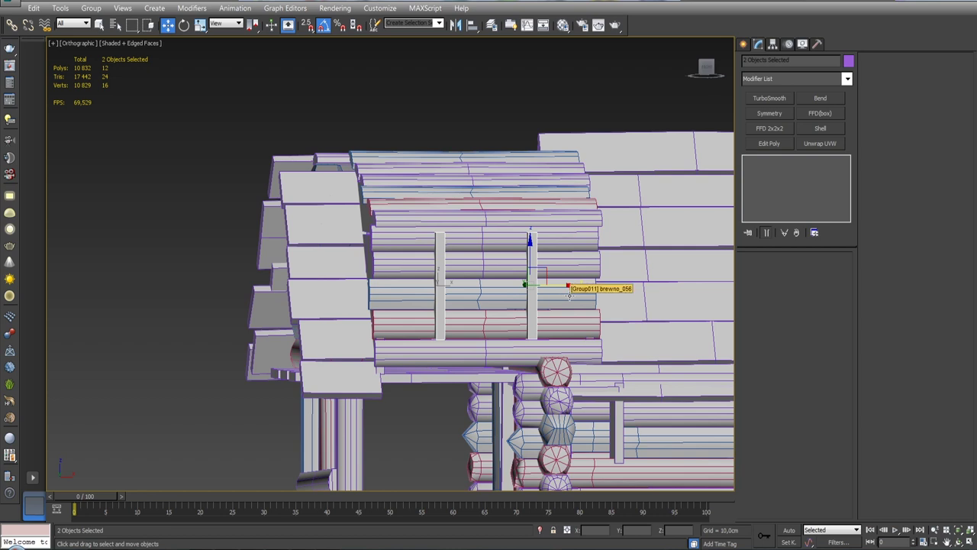
# - Select the gable log wall group Group011 and ungroup it
pyautogui.click(520, 271)
pyautogui.scroll(3, 520, 271)
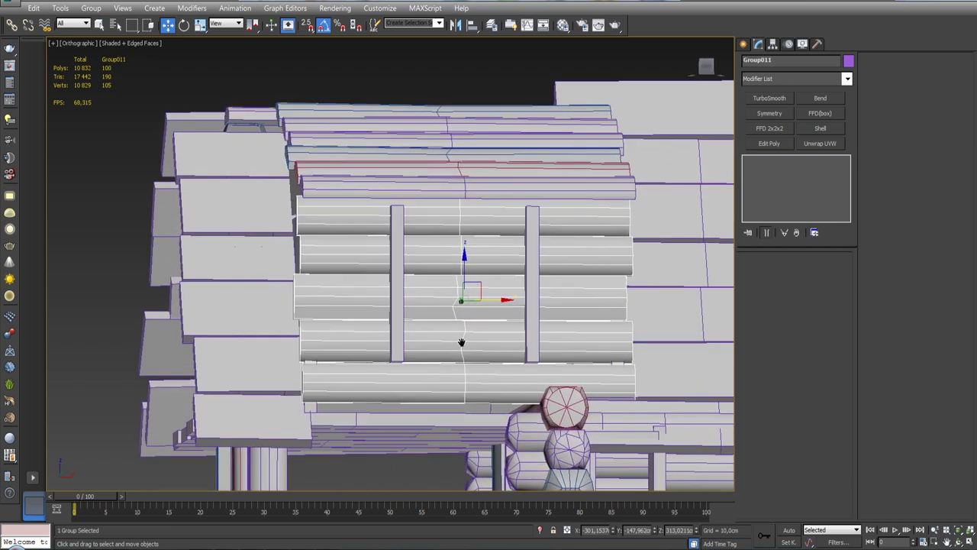
pyautogui.moveTo(270, 201); pyautogui.dragTo(259, 183, button='middle')
pyautogui.click(91, 7)
pyautogui.click(102, 34)
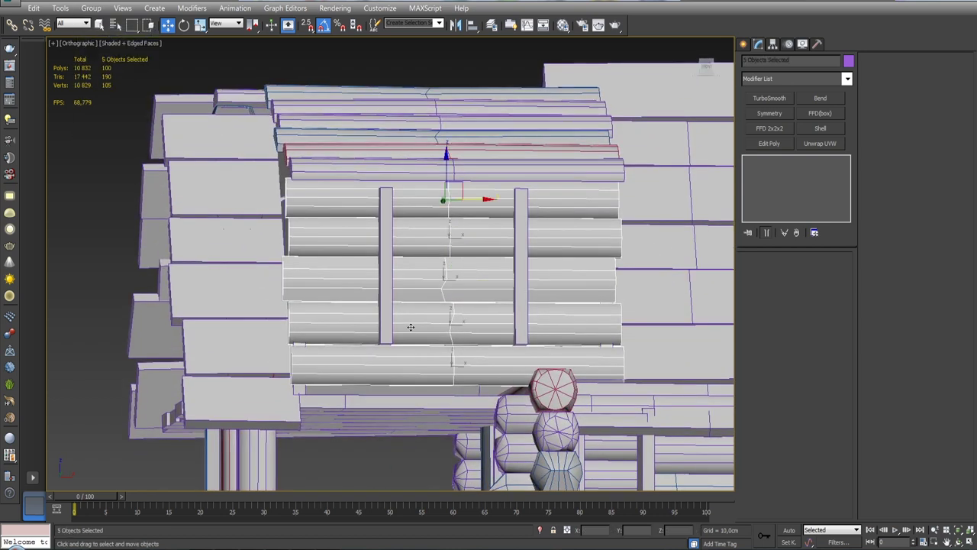
# - Select brevno_054 and attach three other wall logs to it
pyautogui.press('q')
pyautogui.keyDown('alt'); pyautogui.click(412, 363); pyautogui.keyUp('alt')
pyautogui.keyDown('alt'); pyautogui.moveTo(450, 290); pyautogui.dragTo(460, 279, button='middle'); pyautogui.keyUp('alt')
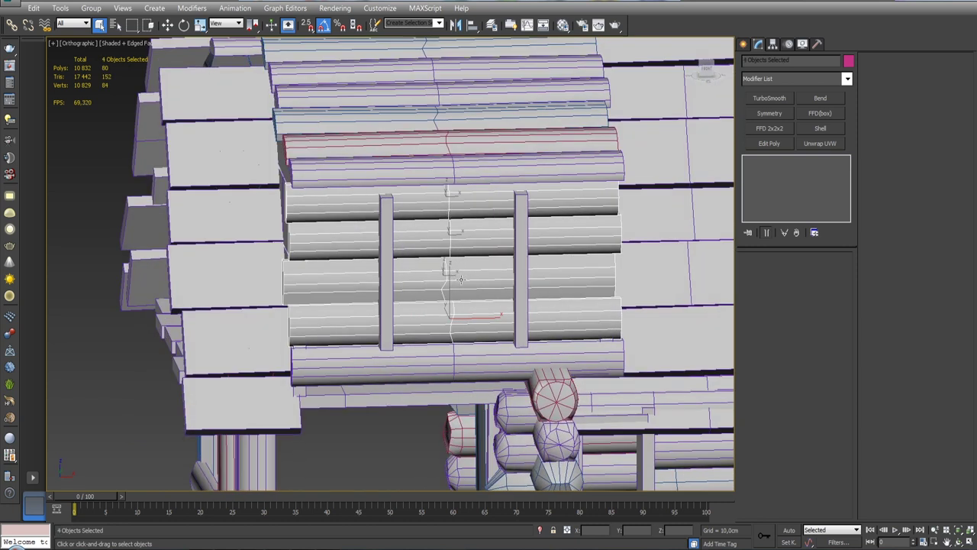
pyautogui.click(423, 317)
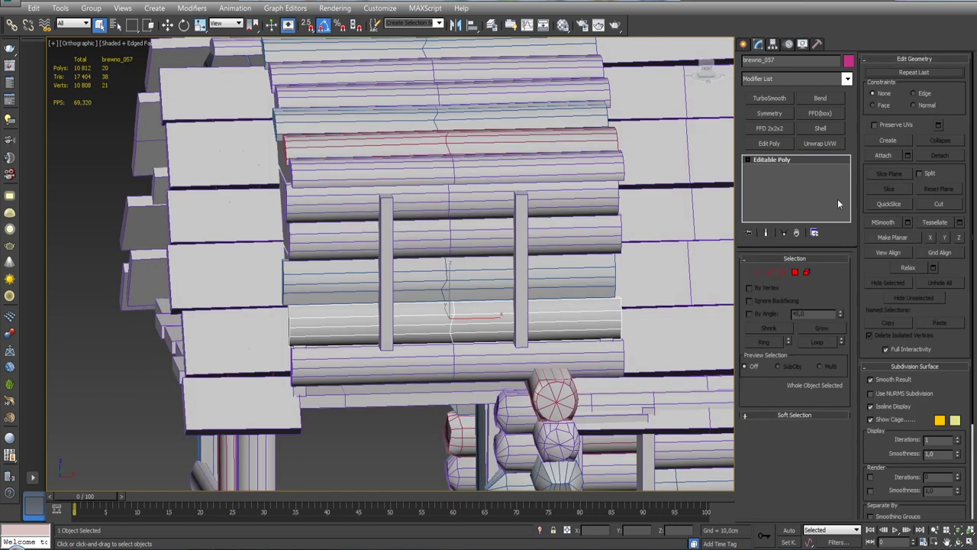
pyautogui.click(611, 211)
pyautogui.keyDown('alt'); pyautogui.moveTo(611, 211); pyautogui.dragTo(434, 230, button='middle'); pyautogui.keyUp('alt')
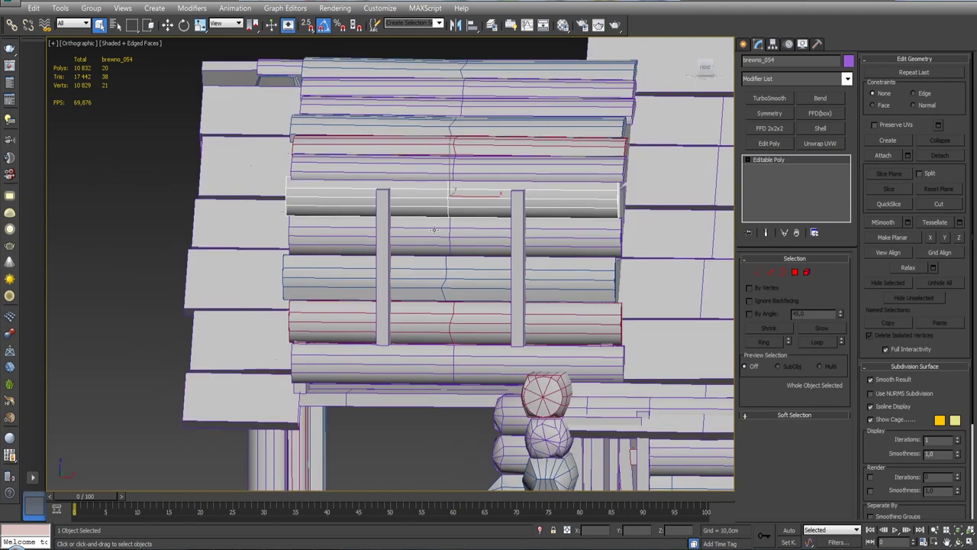
pyautogui.click(883, 155)
pyautogui.click(474, 237)
pyautogui.click(473, 279)
pyautogui.click(473, 313)
pyautogui.press('w')
pyautogui.keyDown('alt'); pyautogui.moveTo(567, 277); pyautogui.dragTo(554, 269, button='middle'); pyautogui.keyUp('alt')
# - Slice the merged logs with Split enabled and delete the polygons between the jambs
pyautogui.click(794, 272)
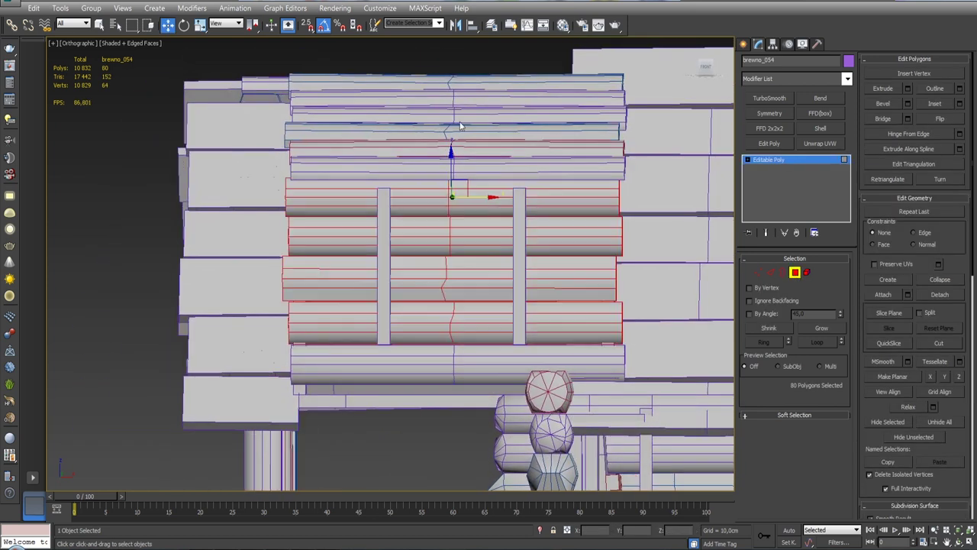
pyautogui.click(921, 313)
pyautogui.click(889, 313)
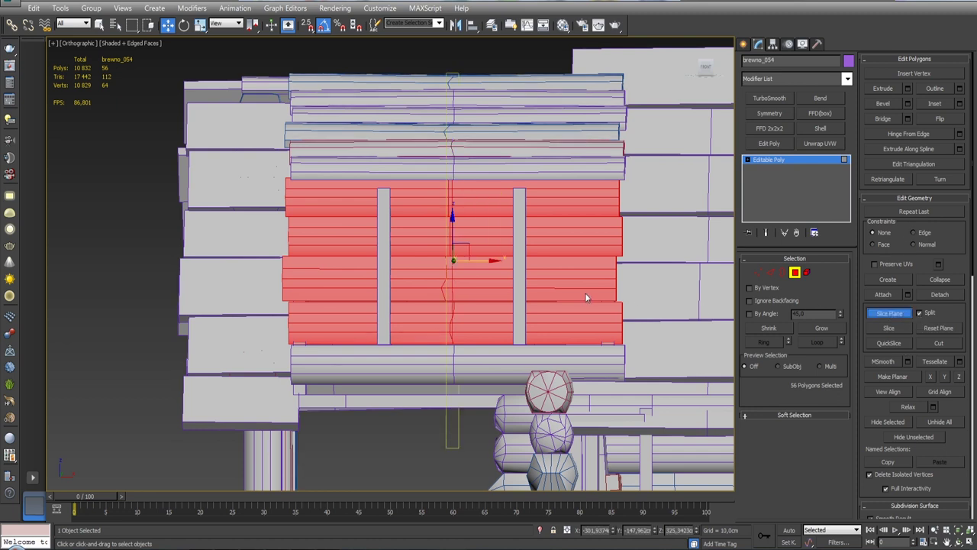
pyautogui.press('f')
pyautogui.scroll(1, 476, 279)
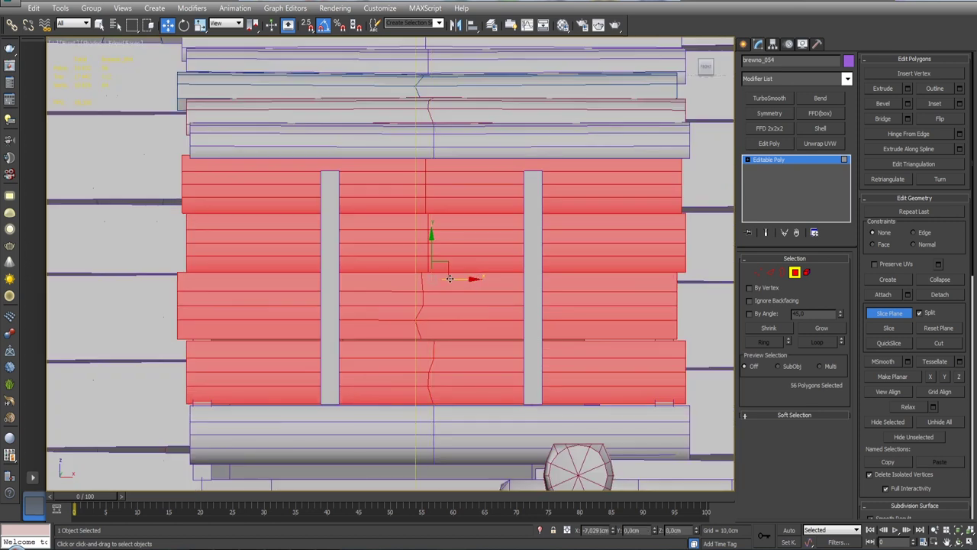
pyautogui.press('F3')
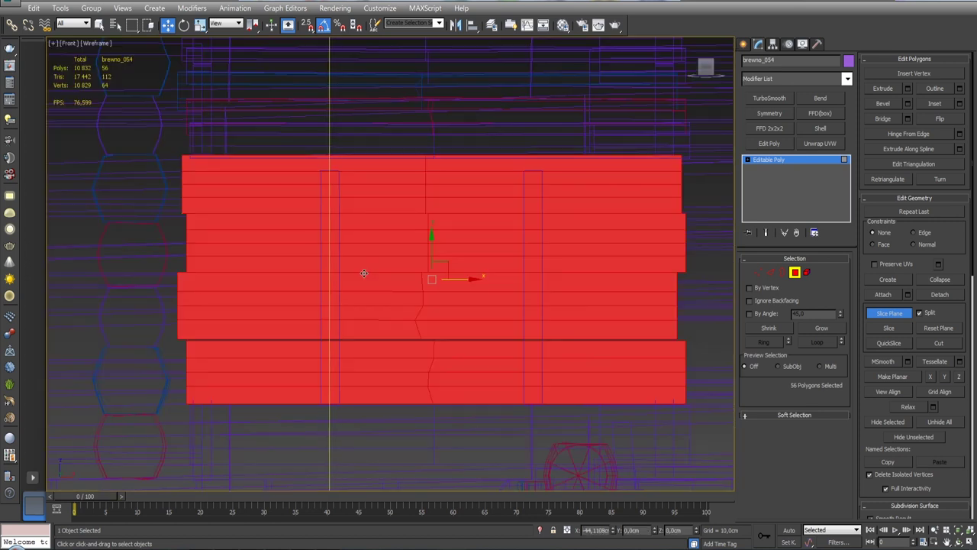
pyautogui.press('F3')
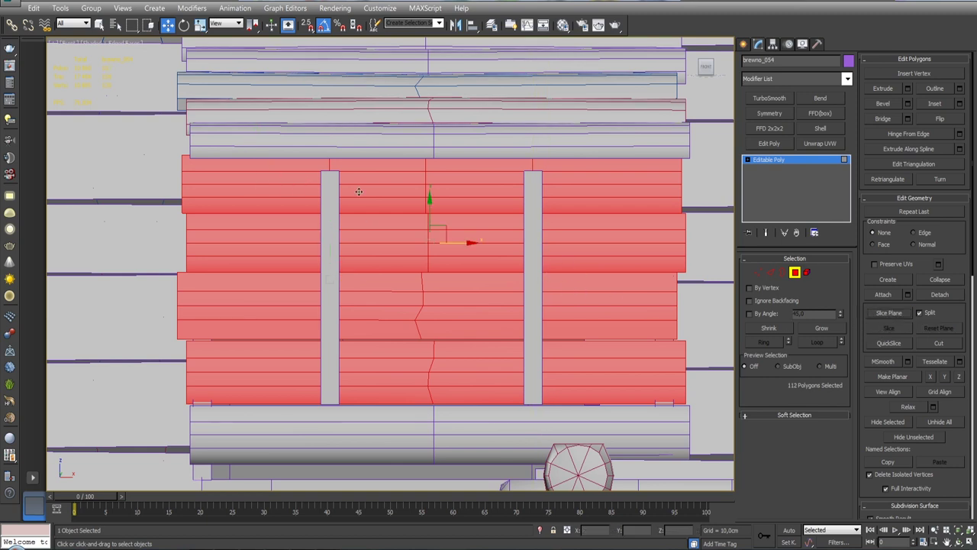
pyautogui.moveTo(477, 192); pyautogui.dragTo(486, 178)
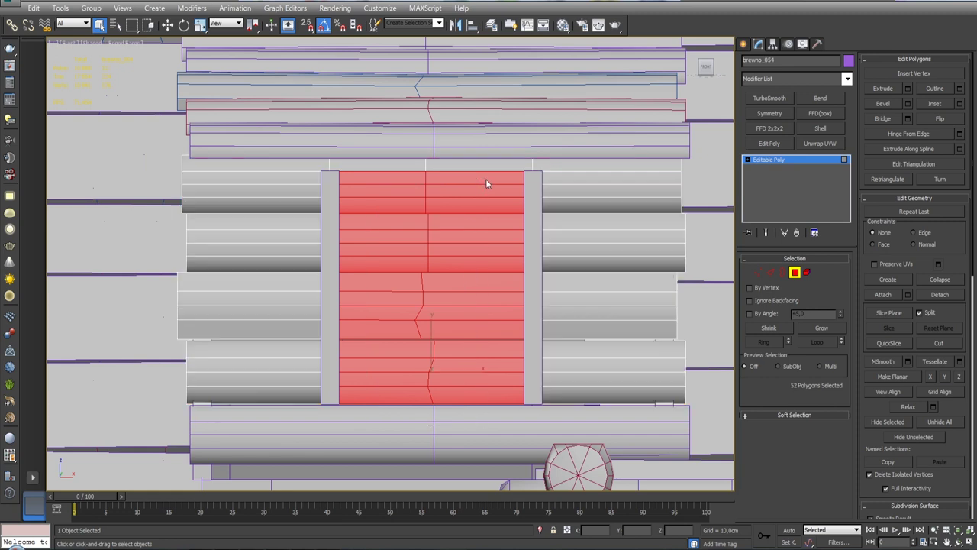
pyautogui.press('Delete')
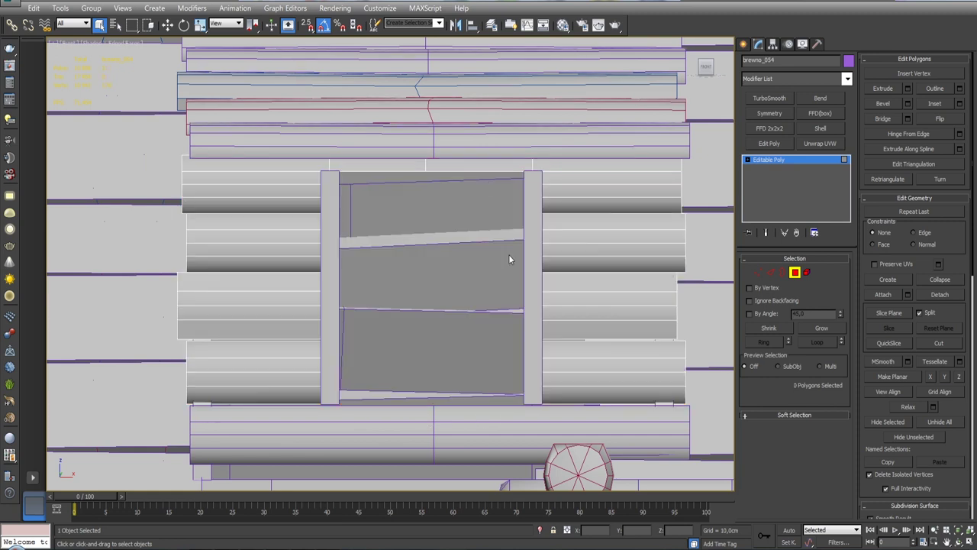
# - Select the left and right log blocks, preview vertex Weld settings, then exit sub-object editing
pyautogui.click(807, 272)
pyautogui.click(586, 178)
pyautogui.keyDown('ctrl'); pyautogui.click(291, 191); pyautogui.keyUp('ctrl')
pyautogui.keyDown('ctrl'); pyautogui.click(758, 272); pyautogui.keyUp('ctrl')
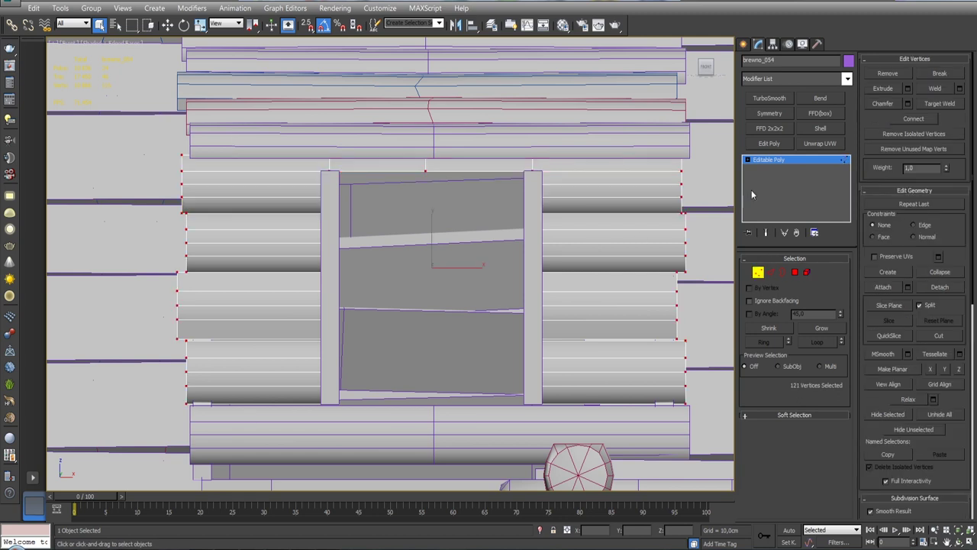
pyautogui.click(960, 89)
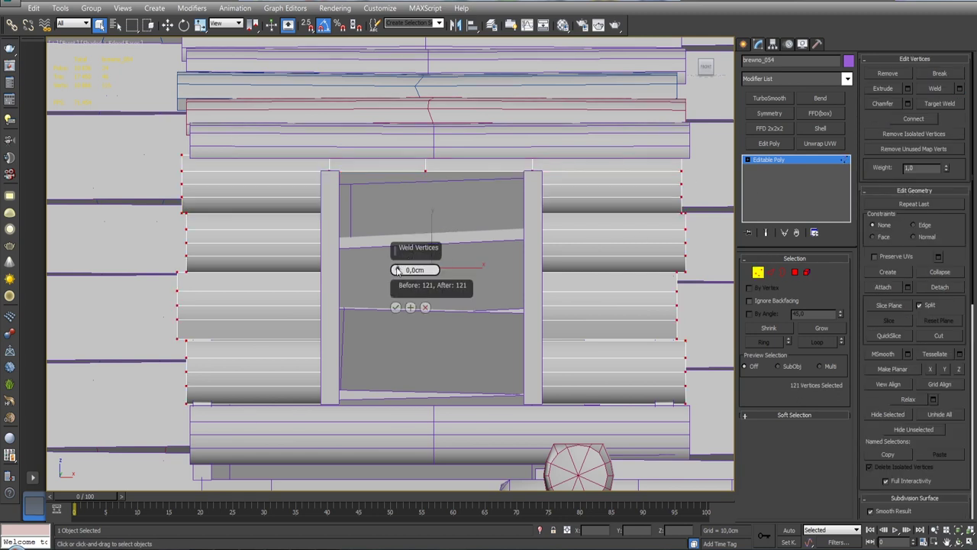
pyautogui.click(396, 307)
pyautogui.click(806, 272)
pyautogui.click(634, 225)
pyautogui.click(635, 203)
pyautogui.click(807, 272)
pyautogui.keyDown('alt'); pyautogui.moveTo(580, 229); pyautogui.dragTo(568, 242, button='middle'); pyautogui.keyUp('alt')
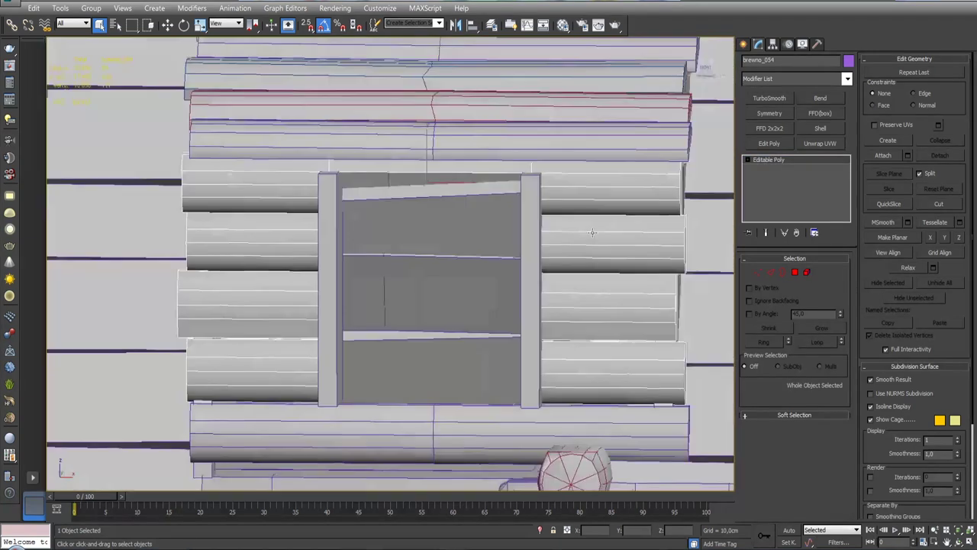
# - Select the cut log wall piece and isolate it on its own
pyautogui.press('f')
pyautogui.click(536, 242)
pyautogui.moveTo(536, 242)
pyautogui.keyDown('alt'); pyautogui.mouseDown(button='middle')
pyautogui.moveTo(475, 208)
pyautogui.moveTo(611, 185)
pyautogui.moveTo(607, 202)
pyautogui.moveTo(547, 203)
pyautogui.mouseUp(button='middle'); pyautogui.keyUp('alt')
pyautogui.click(609, 203)
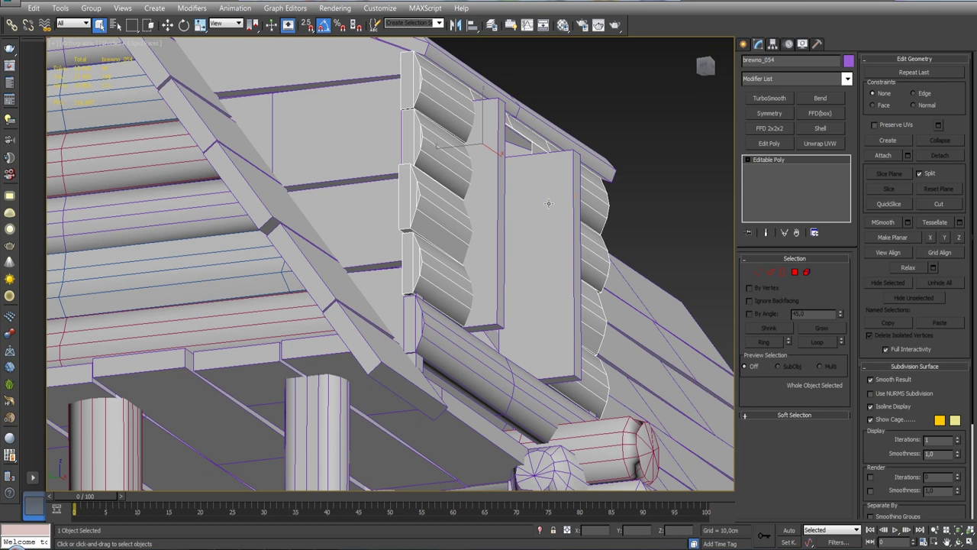
pyautogui.click(539, 530)
pyautogui.keyDown('alt'); pyautogui.moveTo(469, 273); pyautogui.dragTo(505, 290, button='middle'); pyautogui.keyUp('alt')
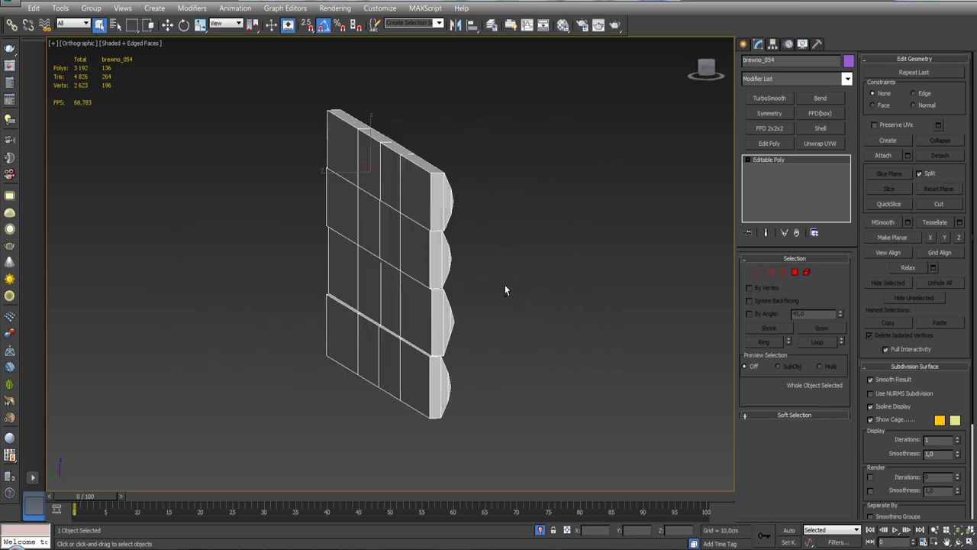
# - Enter Vertex mode and orbit around the isolated piece to inspect it
pyautogui.click(764, 275)
pyautogui.scroll(2, 490, 264)
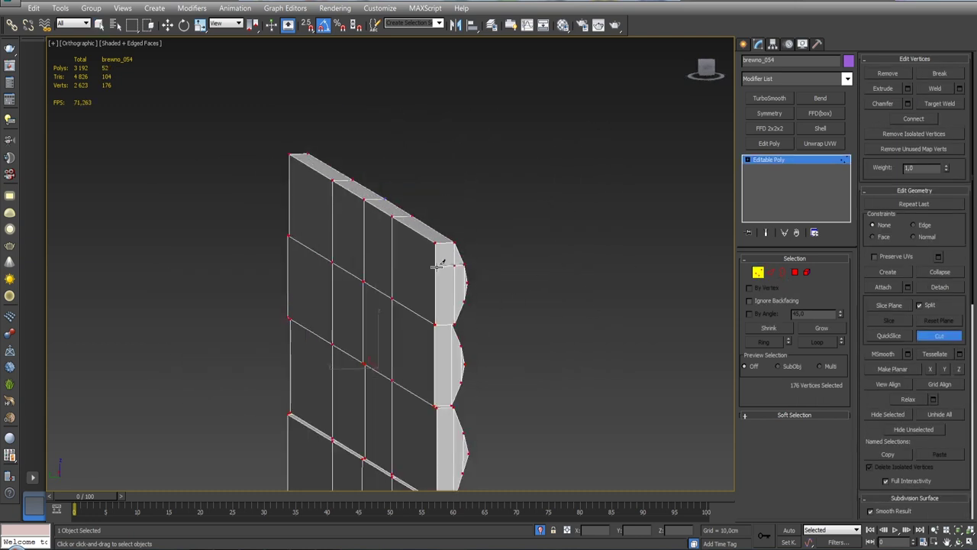
pyautogui.keyDown('alt'); pyautogui.moveTo(334, 211); pyautogui.dragTo(411, 220, button='middle'); pyautogui.keyUp('alt')
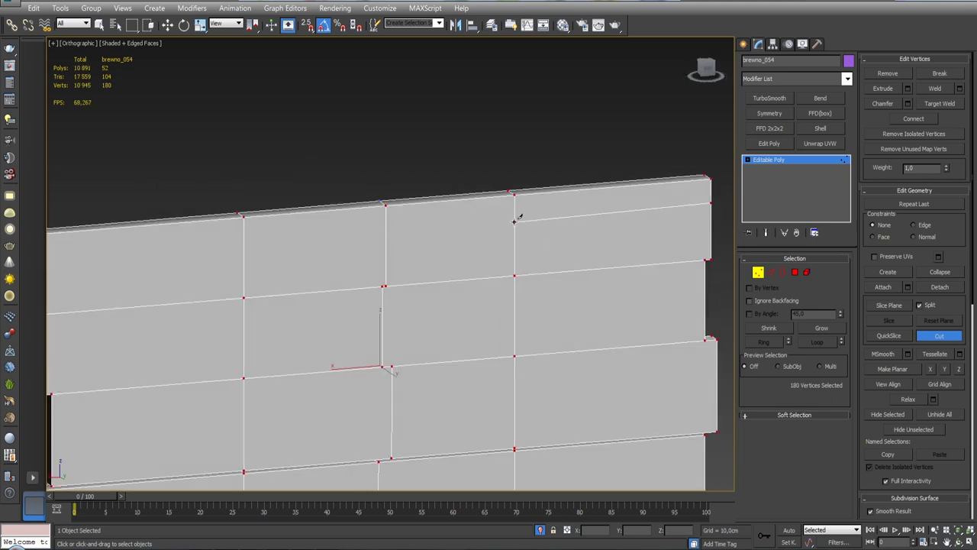
pyautogui.moveTo(560, 258)
pyautogui.keyDown('alt'); pyautogui.mouseDown(button='middle')
pyautogui.moveTo(581, 271)
pyautogui.moveTo(470, 267)
pyautogui.mouseUp(button='middle'); pyautogui.keyUp('alt')
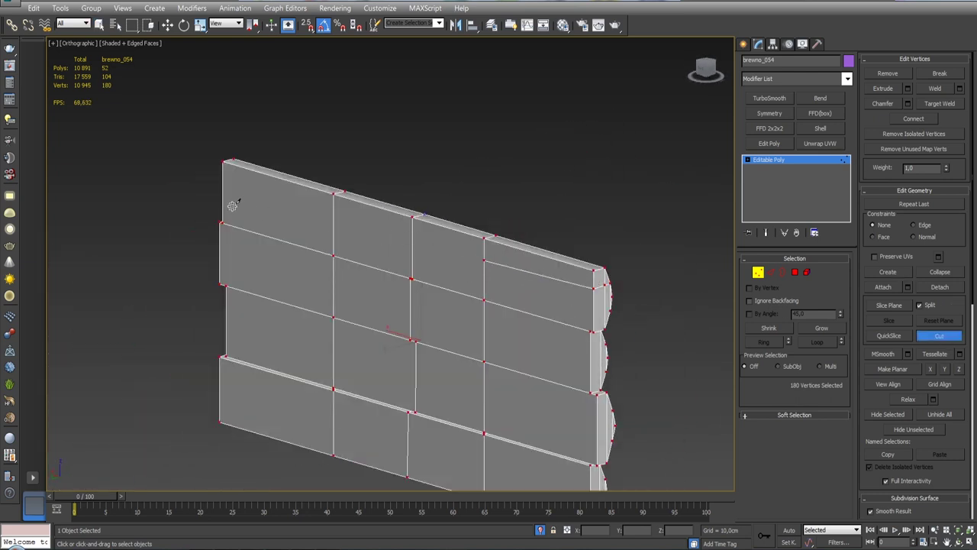
pyautogui.keyDown('alt'); pyautogui.moveTo(232, 205); pyautogui.dragTo(306, 337, button='middle'); pyautogui.keyUp('alt')
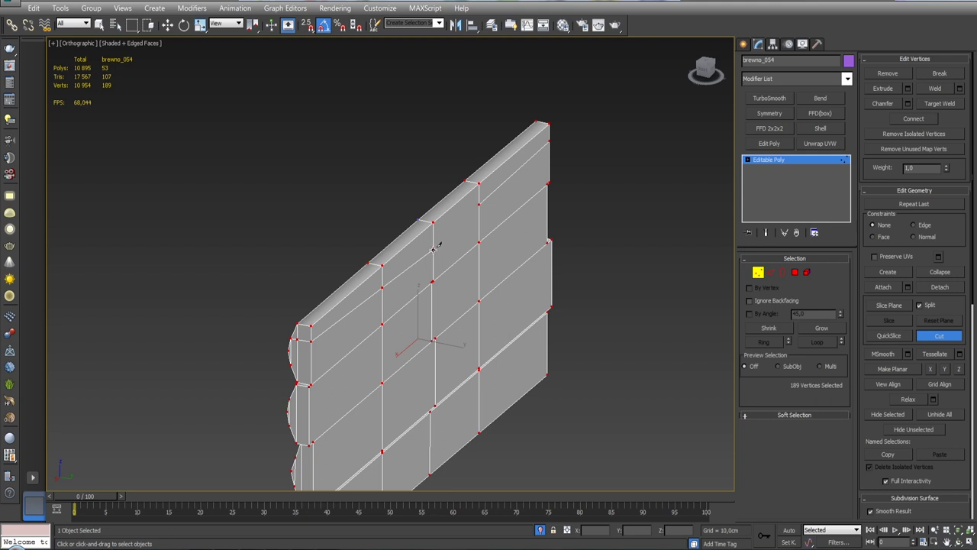
pyautogui.keyDown('alt'); pyautogui.moveTo(588, 229); pyautogui.dragTo(580, 196, button='middle'); pyautogui.keyUp('alt')
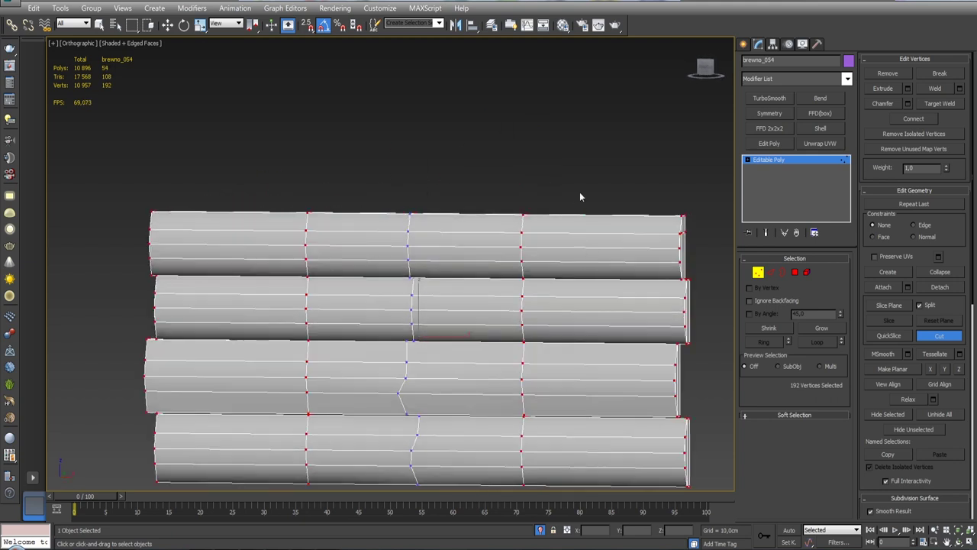
# - Select the top edge loop, then select all polygons and convert the selection to vertices
pyautogui.click(774, 272)
pyautogui.moveTo(546, 229)
pyautogui.keyDown('alt'); pyautogui.mouseDown(button='middle')
pyautogui.moveTo(603, 243)
pyautogui.moveTo(576, 275)
pyautogui.moveTo(505, 269)
pyautogui.mouseUp(button='middle'); pyautogui.keyUp('alt')
pyautogui.doubleClick(603, 243)
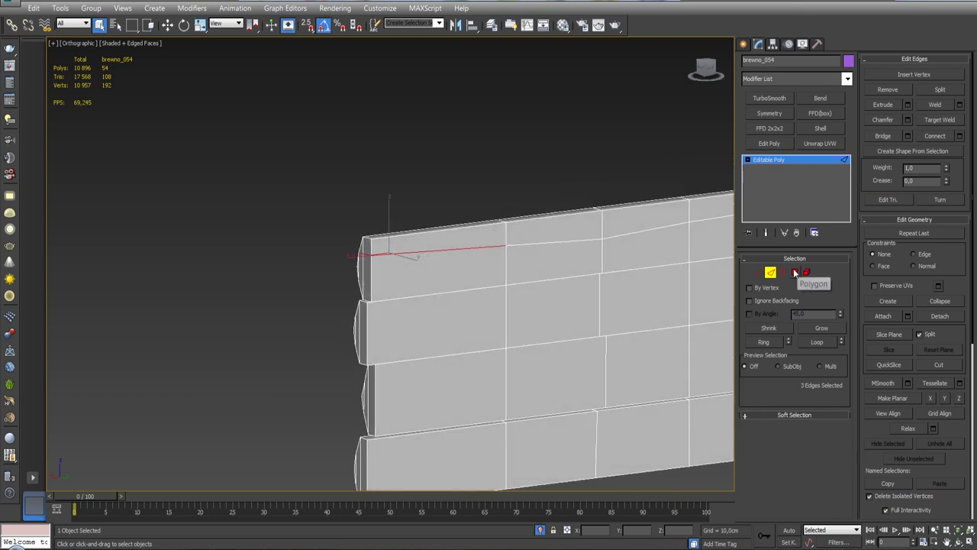
pyautogui.click(794, 273)
pyautogui.hotkey('ctrl', 'a')
pyautogui.keyDown('alt'); pyautogui.moveTo(604, 260); pyautogui.dragTo(382, 290, button='middle'); pyautogui.keyUp('alt')
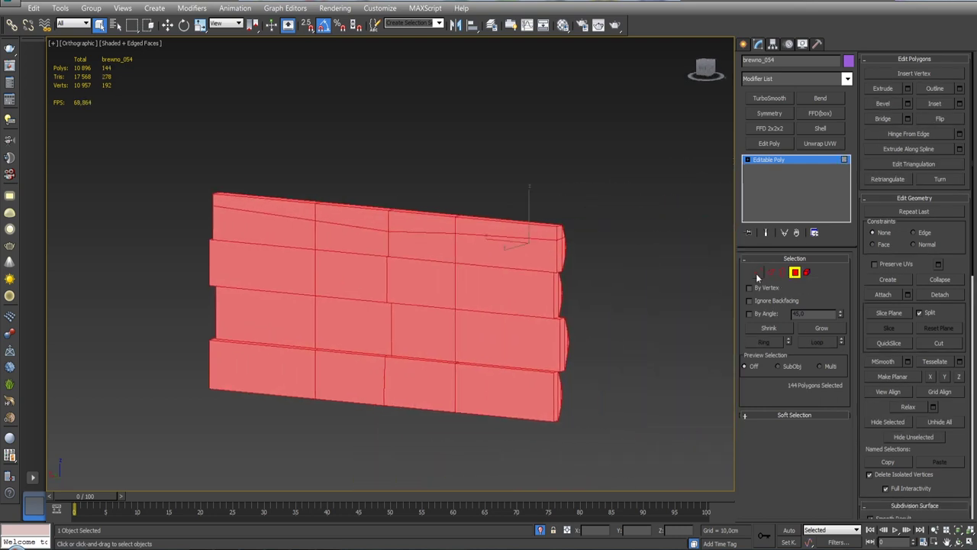
pyautogui.click(758, 273)
# - Weld all the piece's vertices using a 0,01cm threshold
pyautogui.click(960, 89)
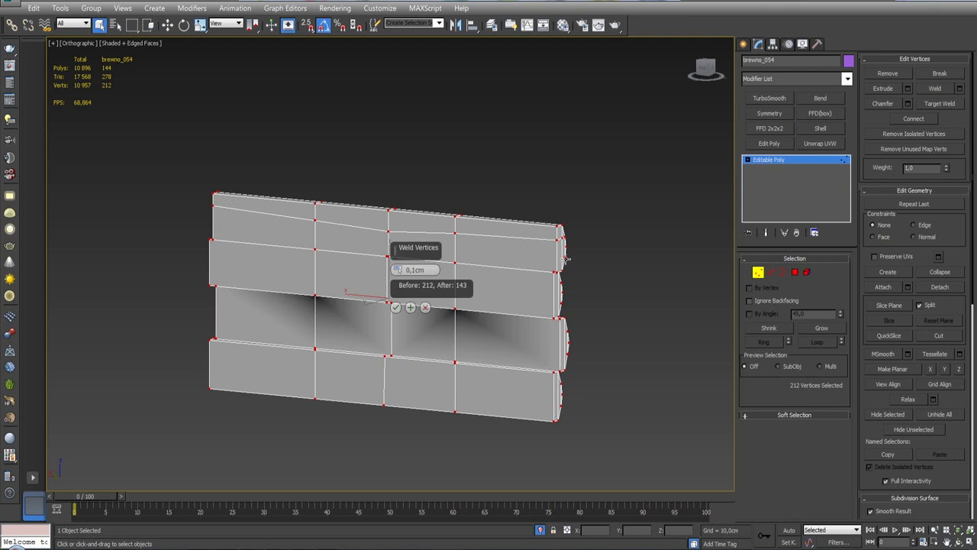
pyautogui.click(400, 272)
pyautogui.moveTo(409, 261); pyautogui.dragTo(566, 181)
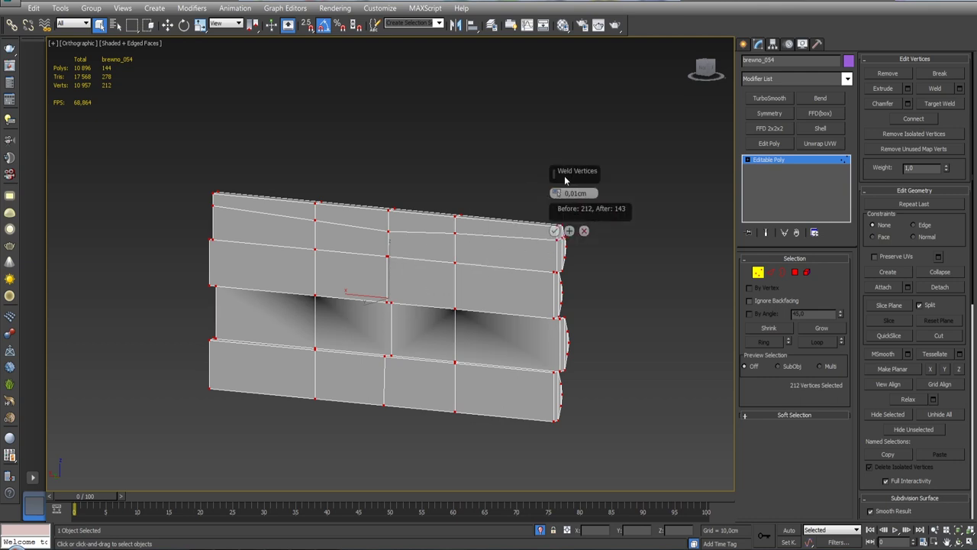
pyautogui.click(555, 231)
pyautogui.moveTo(491, 278)
pyautogui.keyDown('alt'); pyautogui.mouseDown(button='middle')
pyautogui.moveTo(397, 275)
pyautogui.moveTo(464, 303)
pyautogui.mouseUp(button='middle'); pyautogui.keyUp('alt')
pyautogui.scroll(5, 399, 313)
pyautogui.scroll(-5, 399, 313)
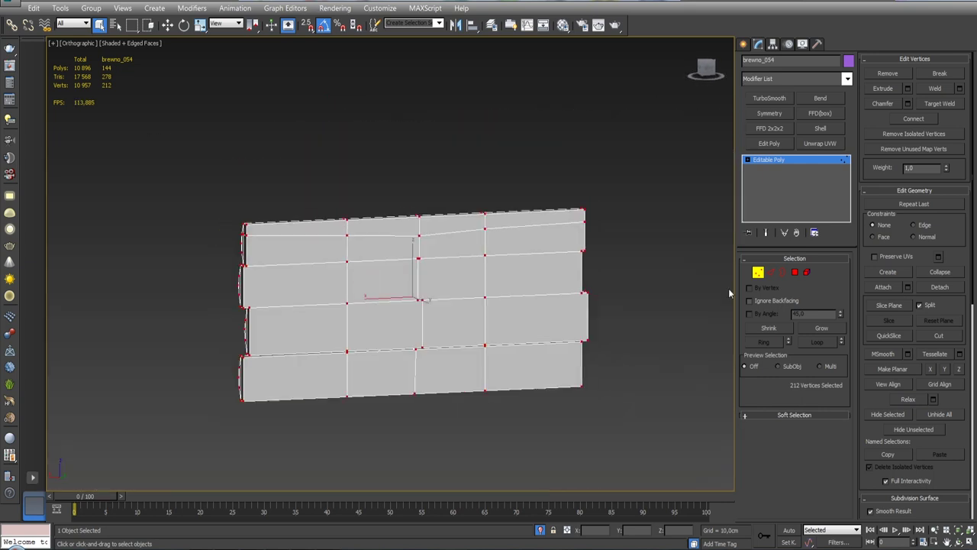
# - Select the wall's left block and middle polygons, then exit isolation and polygon editing
pyautogui.press('5')
pyautogui.click(587, 334)
pyautogui.click(516, 324)
pyautogui.keyDown('alt'); pyautogui.moveTo(684, 309); pyautogui.dragTo(453, 301, button='middle'); pyautogui.keyUp('alt')
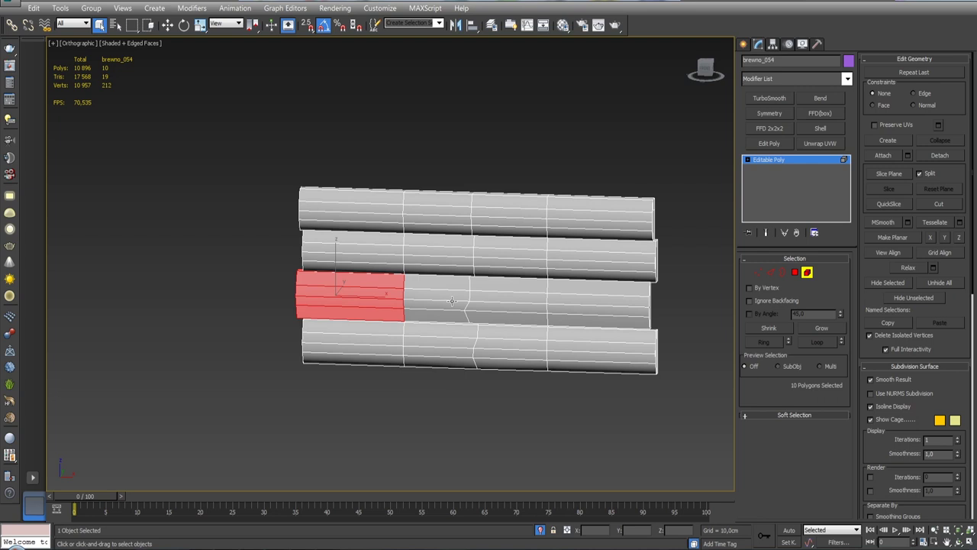
pyautogui.click(794, 273)
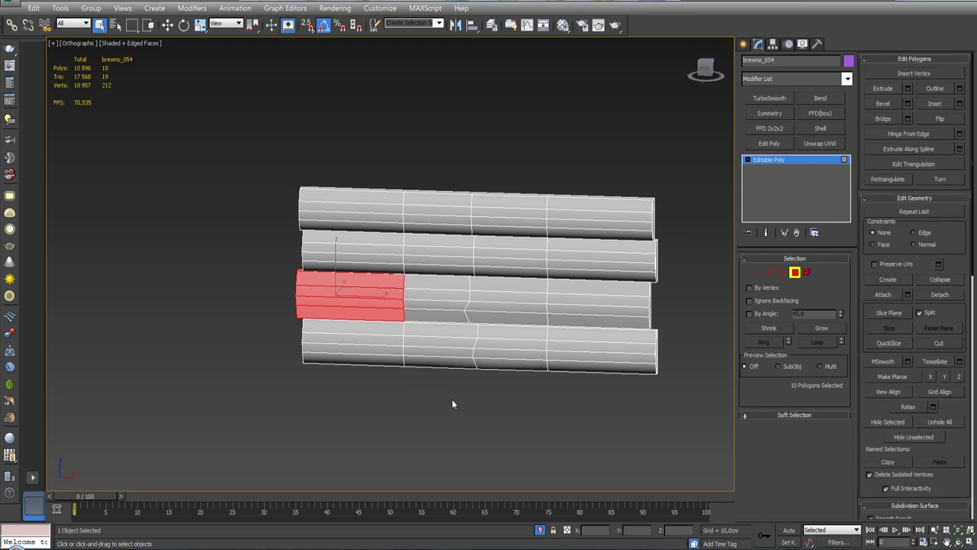
pyautogui.moveTo(517, 245); pyautogui.dragTo(517, 246)
pyautogui.click(541, 530)
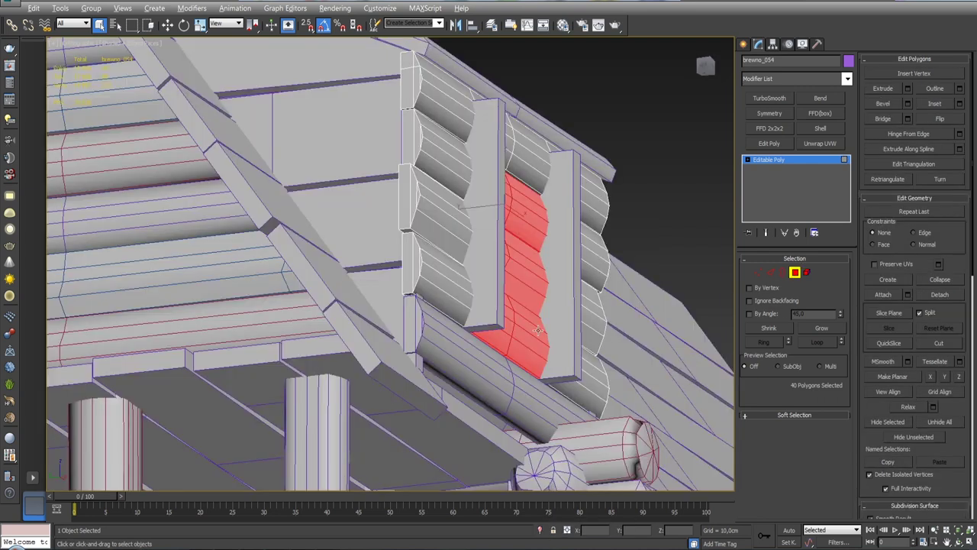
pyautogui.click(798, 275)
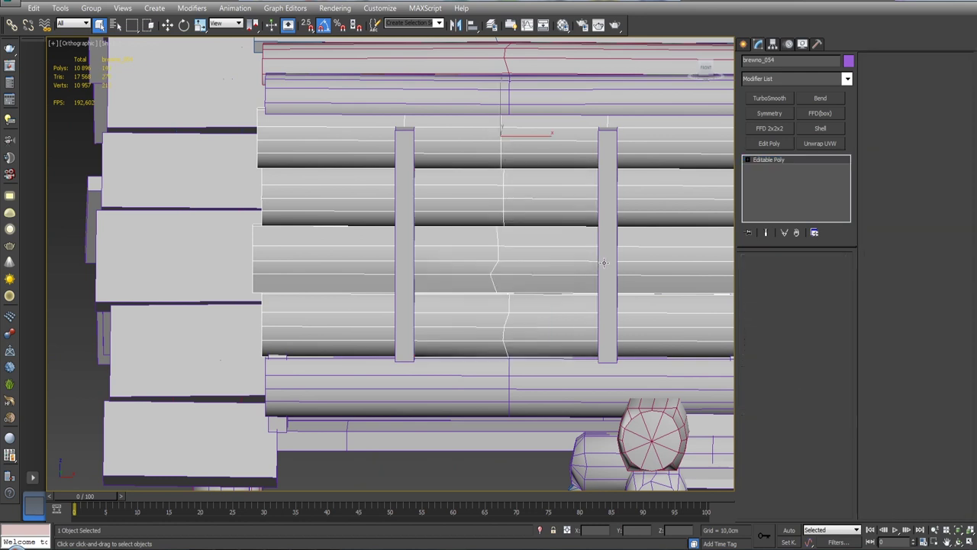
# - Isolate the wall with both jambs and delete the log polygons between the jambs
pyautogui.click(542, 530)
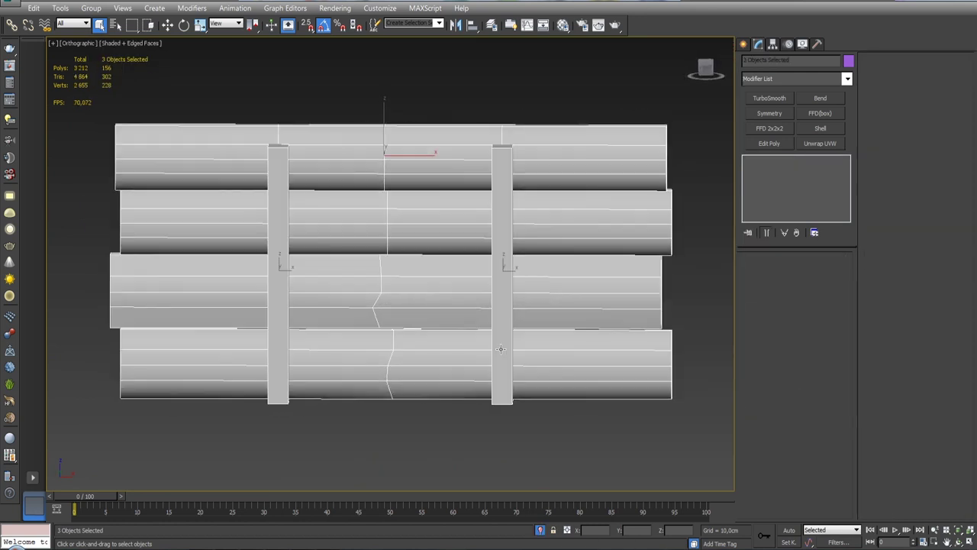
pyautogui.click(589, 261)
pyautogui.press('4')
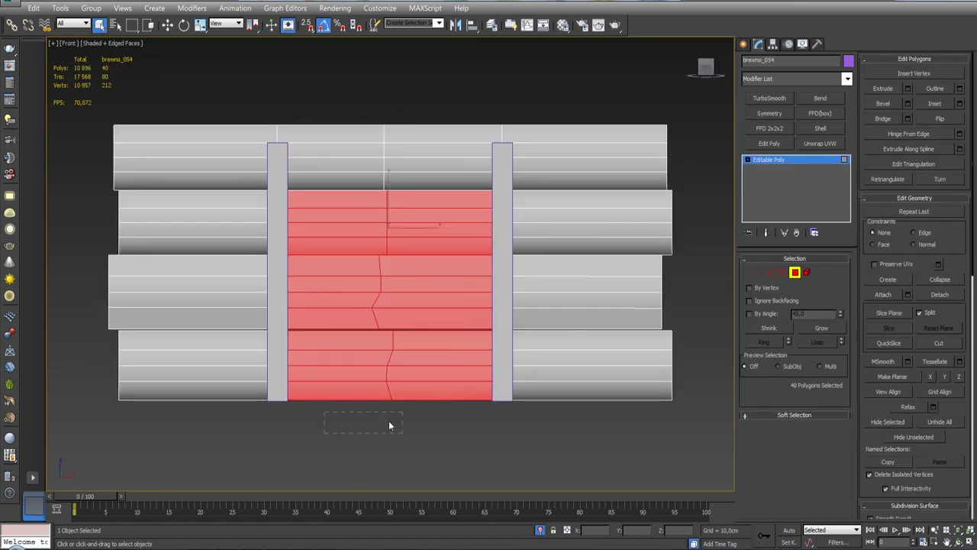
pyautogui.moveTo(464, 158); pyautogui.dragTo(464, 157)
pyautogui.keyDown('alt'); pyautogui.moveTo(464, 157); pyautogui.dragTo(382, 116, button='middle'); pyautogui.keyUp('alt')
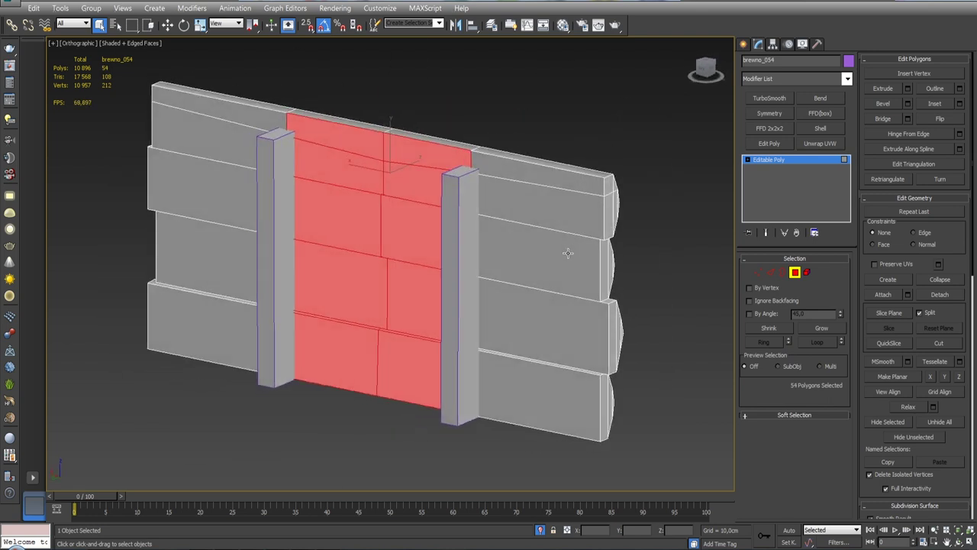
pyautogui.moveTo(425, 143)
pyautogui.keyDown('alt'); pyautogui.mouseDown(button='middle')
pyautogui.moveTo(500, 227)
pyautogui.moveTo(597, 387)
pyautogui.mouseUp(button='middle'); pyautogui.keyUp('alt')
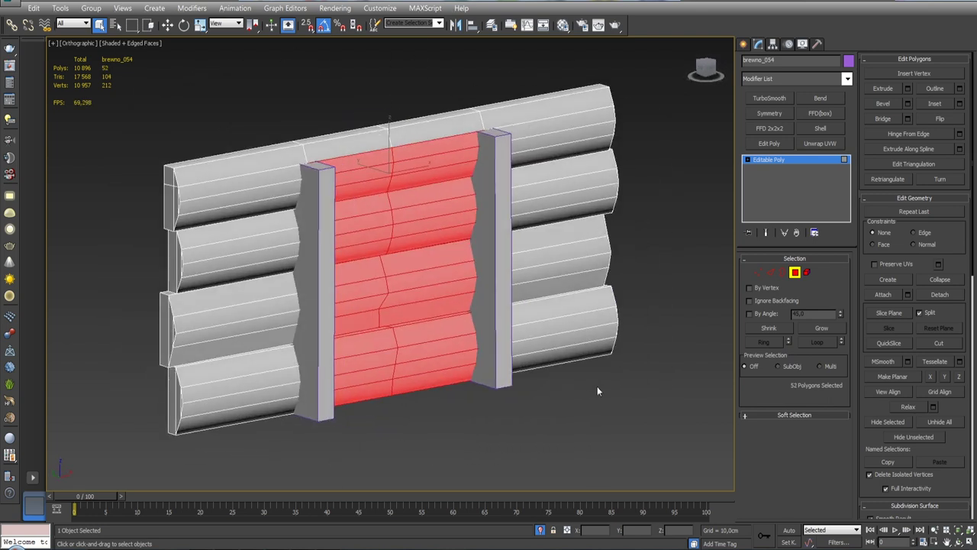
pyautogui.press('Delete')
pyautogui.keyDown('alt'); pyautogui.moveTo(474, 279); pyautogui.dragTo(570, 243, button='middle'); pyautogui.keyUp('alt')
# - Weld the doorway wall's overlapping vertices, reducing the count from 134 to 120
pyautogui.press('2')
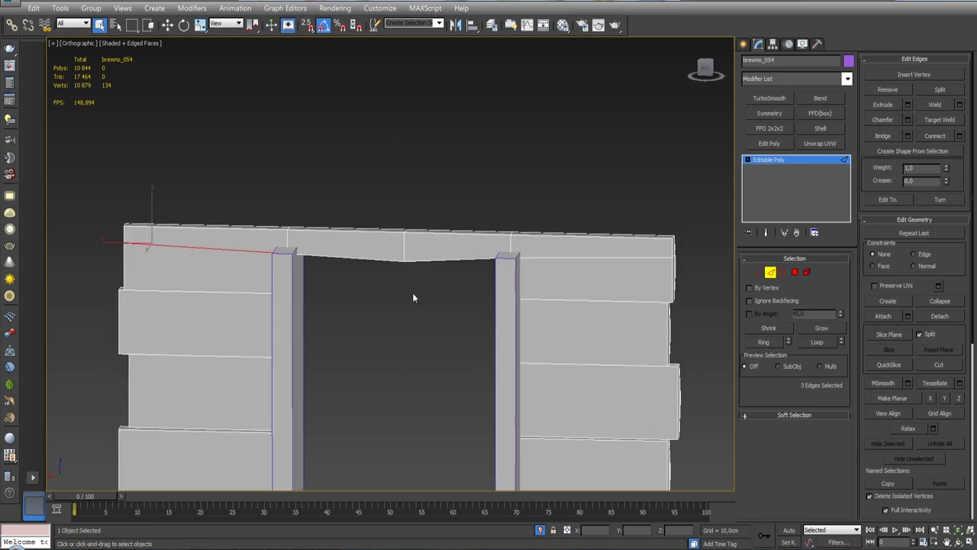
pyautogui.scroll(3, 413, 292)
pyautogui.click(382, 240)
pyautogui.scroll(-1, 425, 250)
pyautogui.keyDown('alt'); pyautogui.moveTo(425, 250); pyautogui.dragTo(908, 238, button='middle'); pyautogui.keyUp('alt')
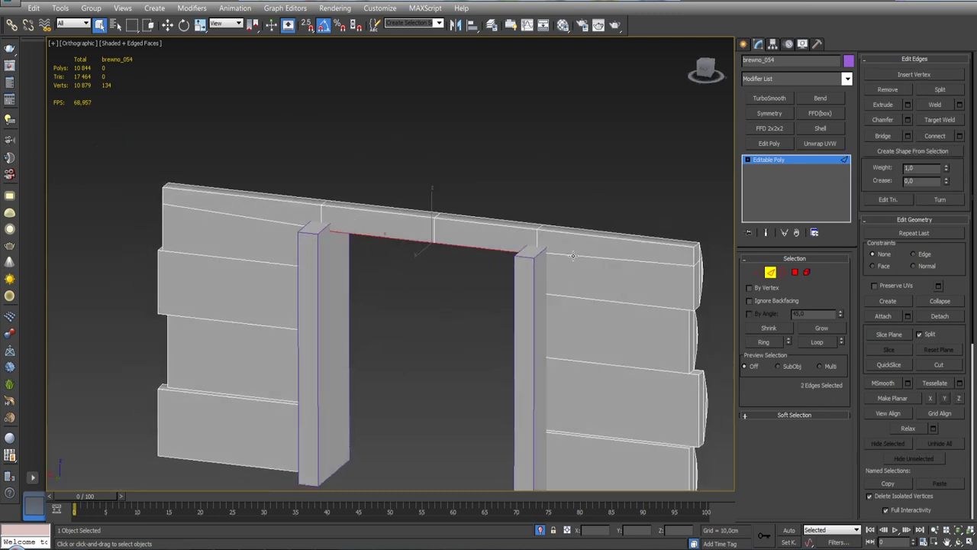
pyautogui.press('1')
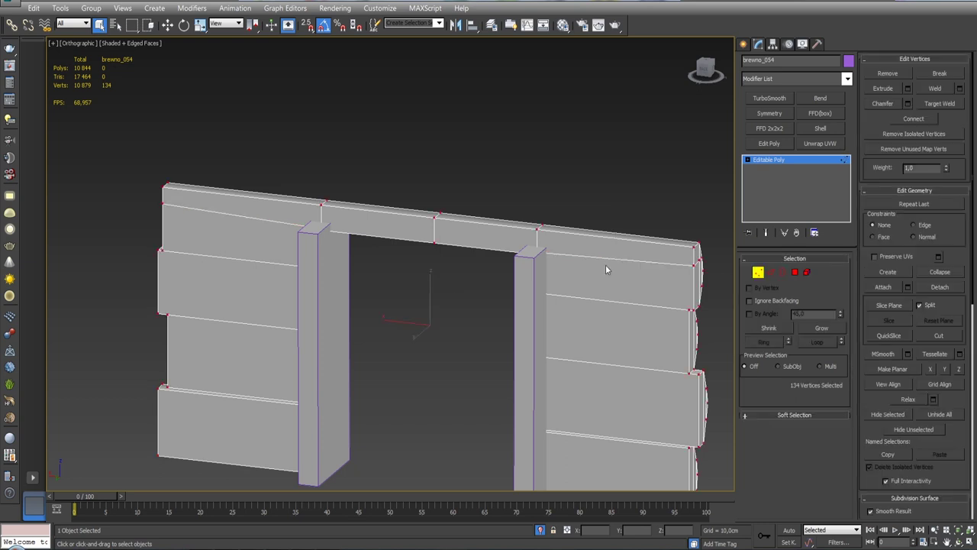
pyautogui.click(960, 88)
# - Select the right door post and Shift-rotate it to start a horizontal copy
pyautogui.moveTo(557, 235)
pyautogui.keyDown('alt'); pyautogui.mouseDown(button='middle')
pyautogui.moveTo(580, 301)
pyautogui.moveTo(478, 294)
pyautogui.moveTo(614, 301)
pyautogui.moveTo(602, 266)
pyautogui.moveTo(462, 294)
pyautogui.mouseUp(button='middle'); pyautogui.keyUp('alt')
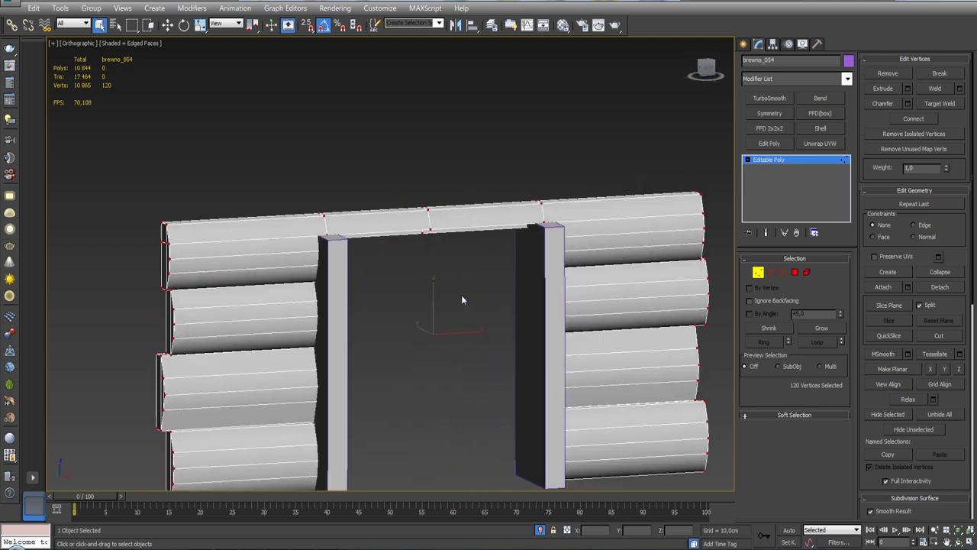
pyautogui.press('1')
pyautogui.click(558, 298)
pyautogui.keyDown('shift'); pyautogui.moveTo(533, 333); pyautogui.dragTo(448, 352); pyautogui.keyUp('shift')
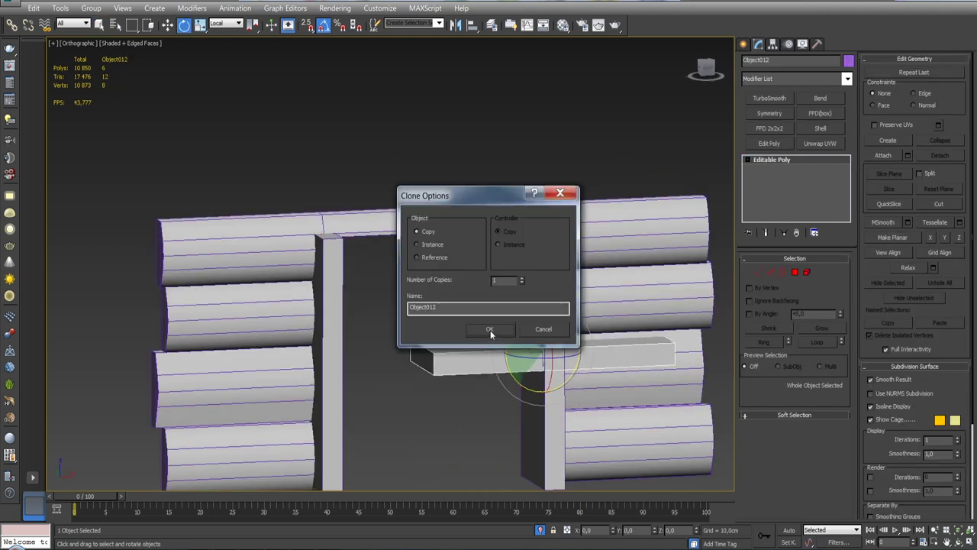
# - Confirm the post copy and lay it across the top of the doorway
pyautogui.click(490, 326)
pyautogui.press('w')
pyautogui.moveTo(555, 362)
pyautogui.mouseDown()
pyautogui.moveTo(474, 248)
pyautogui.moveTo(451, 246)
pyautogui.mouseUp()
pyautogui.keyDown('alt'); pyautogui.moveTo(451, 246); pyautogui.dragTo(510, 296, button='middle'); pyautogui.keyUp('alt')
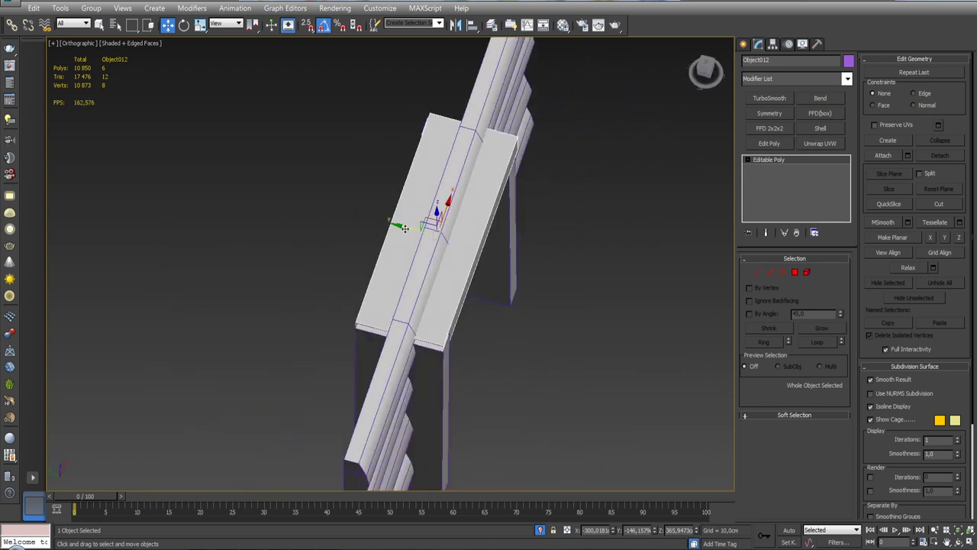
pyautogui.keyDown('alt'); pyautogui.moveTo(404, 228); pyautogui.dragTo(426, 217, button='middle'); pyautogui.keyUp('alt')
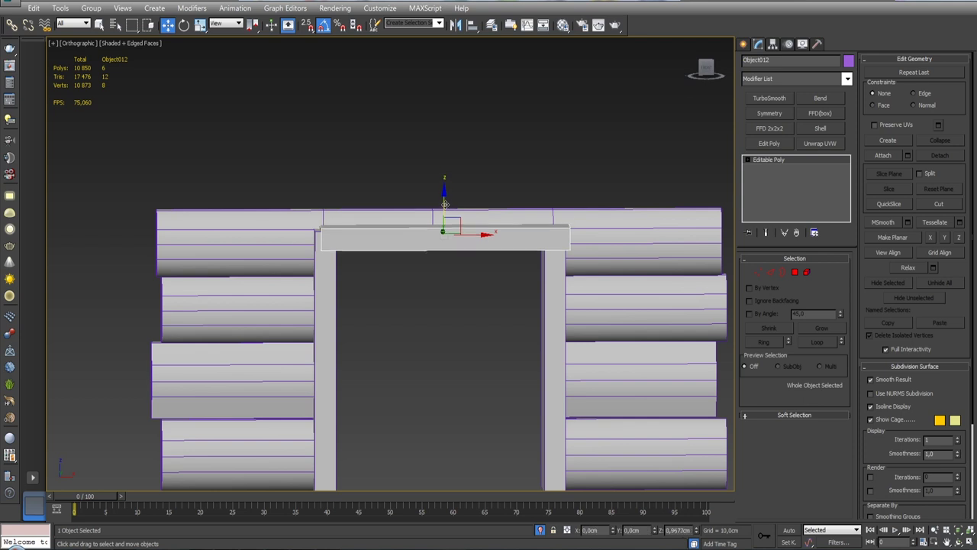
# - Copy the beam down to close the bottom of the opening as sill plank Object013
pyautogui.keyDown('shift'); pyautogui.moveTo(444, 204); pyautogui.dragTo(445, 371); pyautogui.keyUp('shift')
pyautogui.click(490, 327)
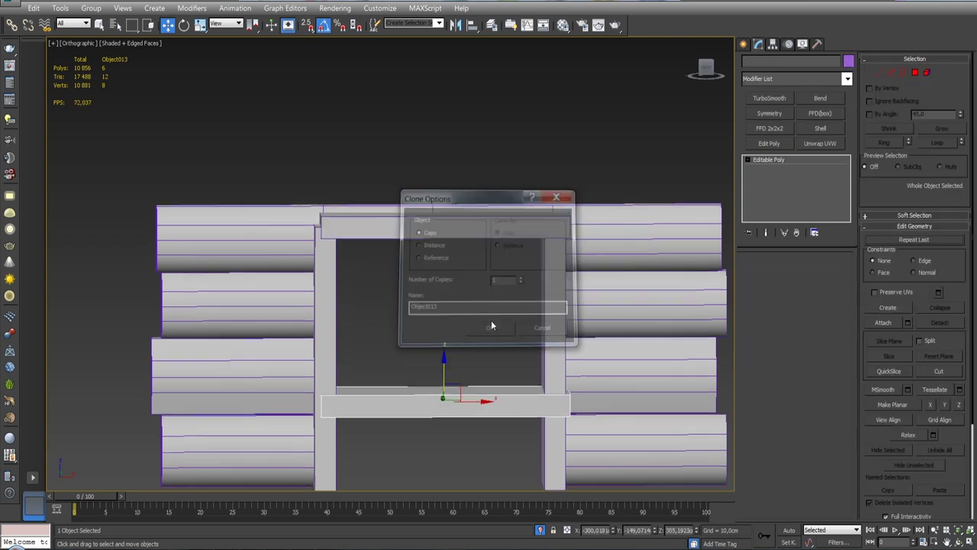
pyautogui.moveTo(491, 326); pyautogui.dragTo(491, 168, button='middle')
pyautogui.moveTo(444, 229); pyautogui.dragTo(445, 283)
pyautogui.moveTo(445, 283)
pyautogui.keyDown('alt'); pyautogui.mouseDown(button='middle')
pyautogui.moveTo(447, 237)
pyautogui.moveTo(453, 295)
pyautogui.mouseUp(button='middle'); pyautogui.keyUp('alt')
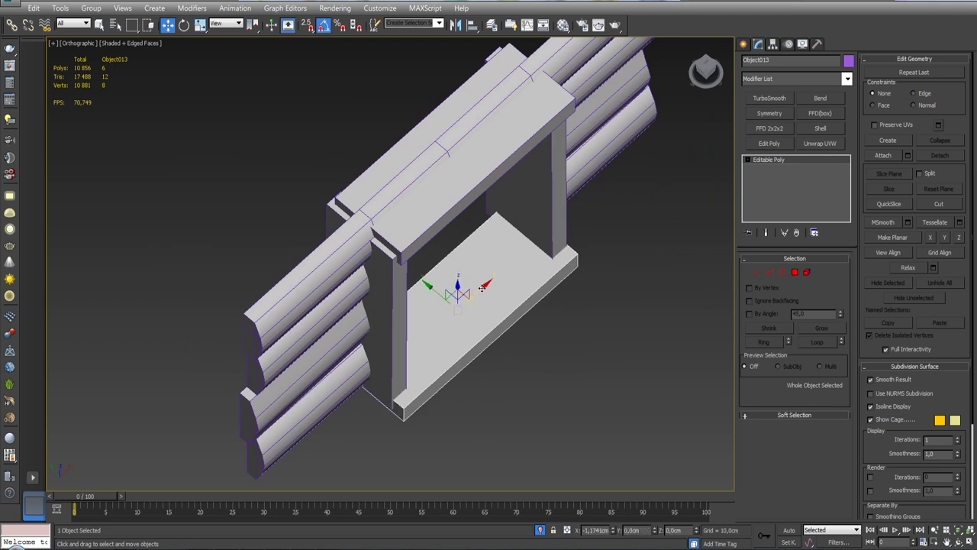
pyautogui.moveTo(481, 287)
pyautogui.keyDown('alt'); pyautogui.mouseDown(button='middle')
pyautogui.moveTo(501, 350)
pyautogui.moveTo(488, 306)
pyautogui.moveTo(519, 336)
pyautogui.moveTo(497, 374)
pyautogui.mouseUp(button='middle'); pyautogui.keyUp('alt')
pyautogui.scroll(-4, 501, 350)
pyautogui.moveTo(539, 327)
pyautogui.keyDown('alt'); pyautogui.mouseDown(button='middle')
pyautogui.moveTo(389, 390)
pyautogui.moveTo(489, 358)
pyautogui.moveTo(532, 386)
pyautogui.mouseUp(button='middle'); pyautogui.keyUp('alt')
# - Select porch board doska_027 and Shift-rotate it to start a copy
pyautogui.click(384, 395)
pyautogui.click(519, 374)
pyautogui.press('e')
pyautogui.keyDown('shift'); pyautogui.moveTo(500, 260); pyautogui.dragTo(515, 218); pyautogui.keyUp('shift')
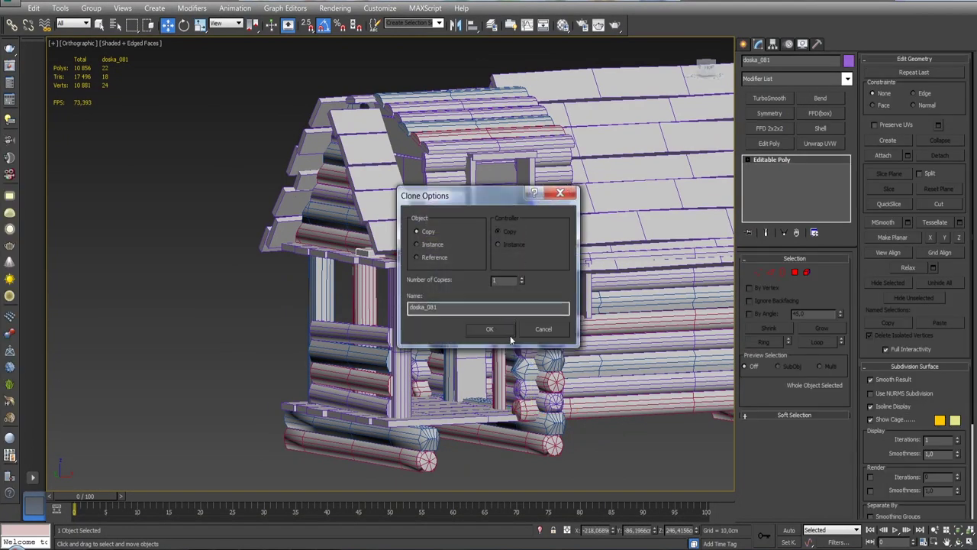
# - Create the rotated board copy doska_081 and check its pivot settings
pyautogui.click(493, 327)
pyautogui.click(774, 43)
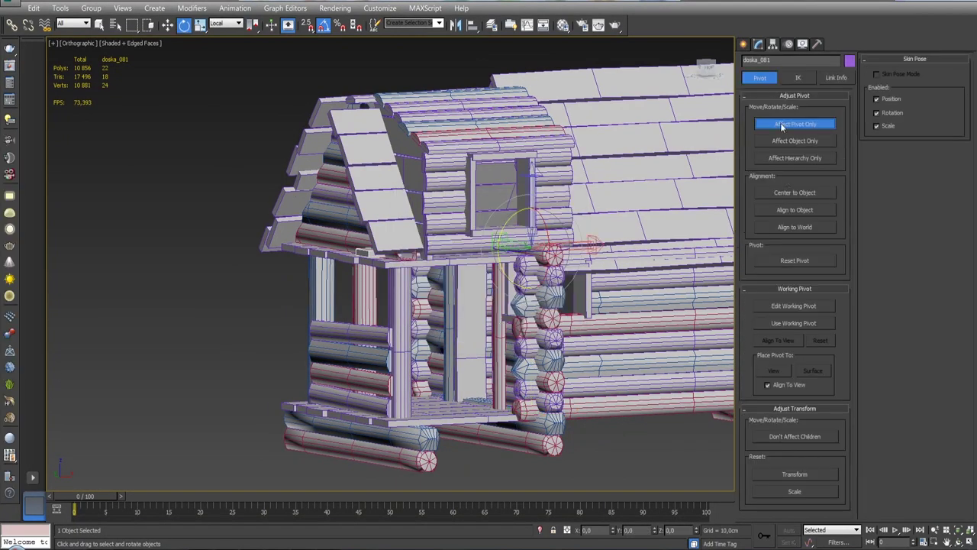
pyautogui.click(758, 44)
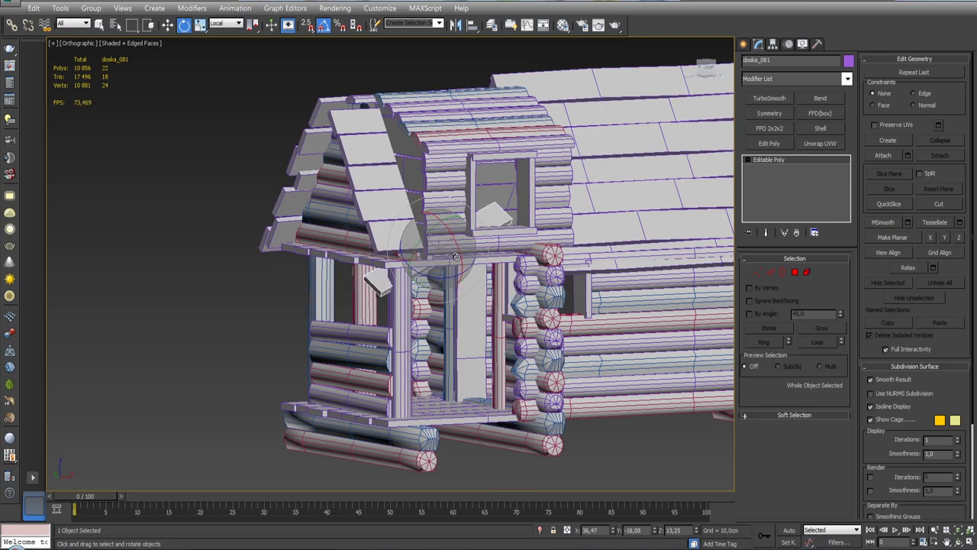
pyautogui.scroll(5, 464, 267)
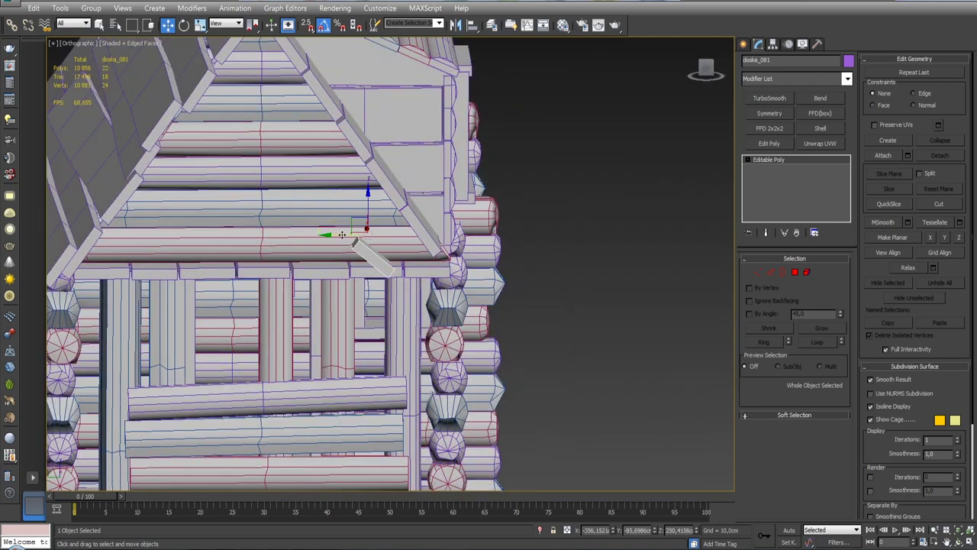
pyautogui.moveTo(419, 245)
pyautogui.keyDown('alt'); pyautogui.mouseDown(button='middle')
pyautogui.moveTo(432, 264)
pyautogui.moveTo(603, 191)
pyautogui.mouseUp(button='middle'); pyautogui.keyUp('alt')
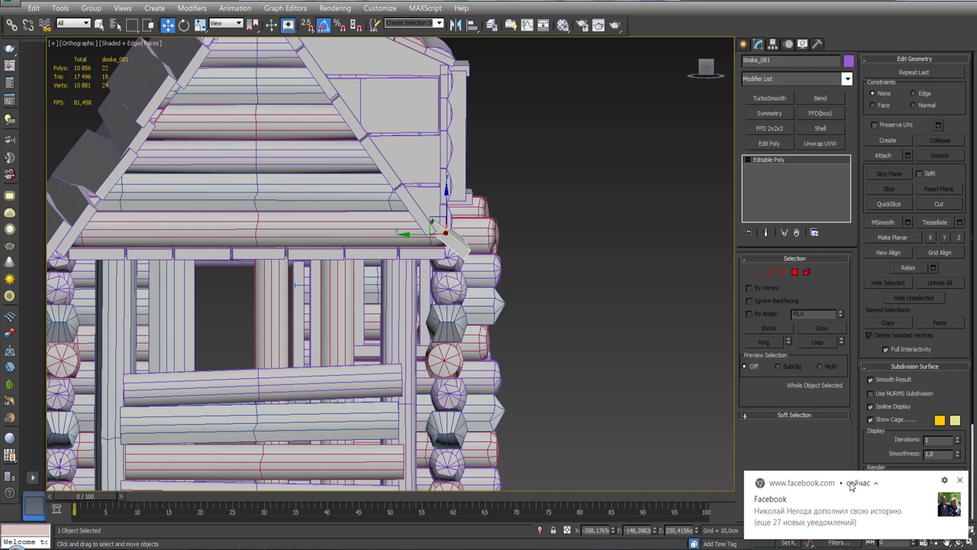
pyautogui.press('t')
pyautogui.press('z')
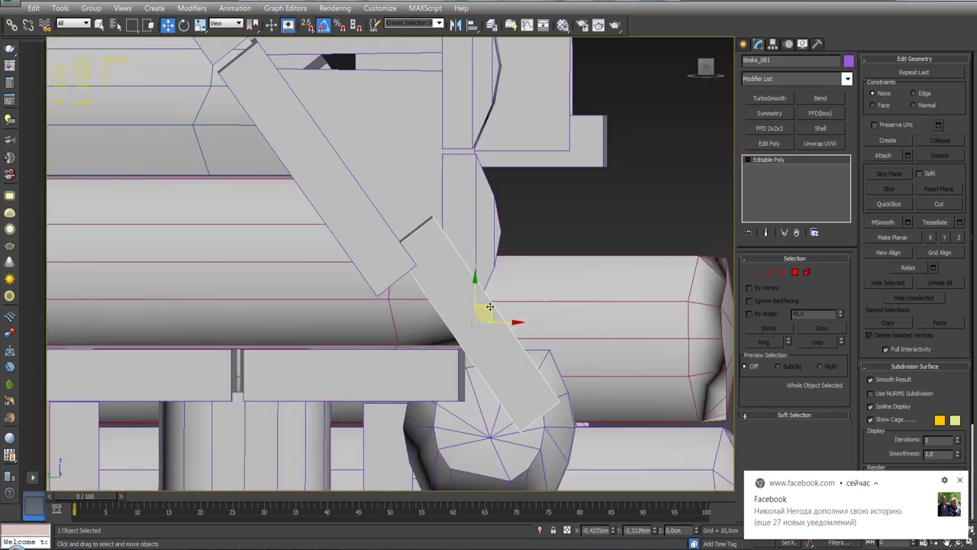
# - Slide doska_081 into the corner beneath the gable window as a projecting ledge
pyautogui.moveTo(490, 306); pyautogui.dragTo(484, 349)
pyautogui.scroll(-3, 550, 312)
pyautogui.scroll(-2, 458, 343)
pyautogui.moveTo(410, 393)
pyautogui.keyDown('alt'); pyautogui.mouseDown(button='middle')
pyautogui.moveTo(482, 361)
pyautogui.moveTo(523, 360)
pyautogui.moveTo(489, 336)
pyautogui.moveTo(524, 343)
pyautogui.moveTo(460, 390)
pyautogui.moveTo(507, 342)
pyautogui.mouseUp(button='middle'); pyautogui.keyUp('alt')
pyautogui.moveTo(501, 337); pyautogui.dragTo(507, 337)
pyautogui.moveTo(511, 339)
pyautogui.keyDown('alt'); pyautogui.mouseDown(button='middle')
pyautogui.moveTo(488, 329)
pyautogui.moveTo(465, 344)
pyautogui.moveTo(489, 336)
pyautogui.moveTo(593, 236)
pyautogui.moveTo(572, 318)
pyautogui.moveTo(557, 288)
pyautogui.moveTo(504, 294)
pyautogui.moveTo(515, 294)
pyautogui.mouseUp(button='middle'); pyautogui.keyUp('alt')
pyautogui.scroll(-5, 466, 343)
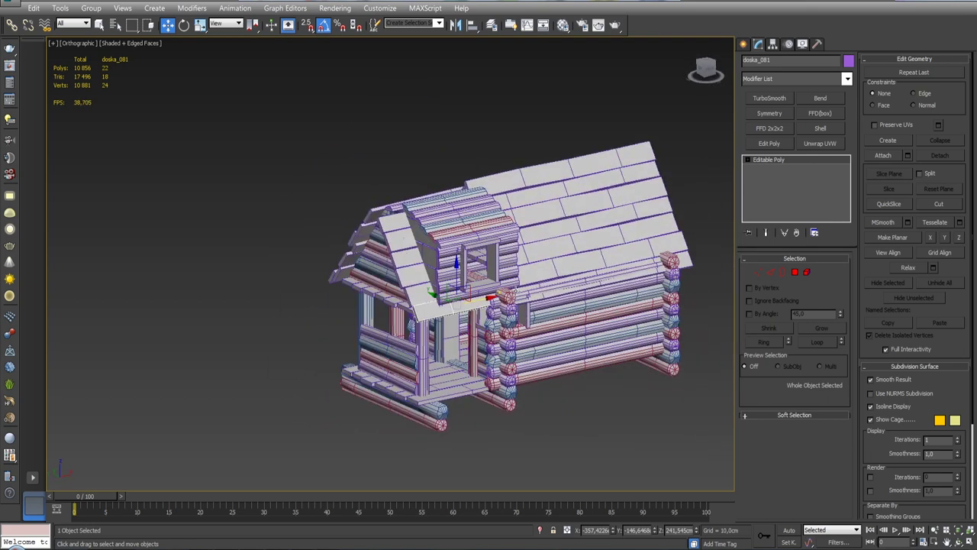
pyautogui.keyDown('alt'); pyautogui.moveTo(628, 278); pyautogui.dragTo(590, 301, button='middle'); pyautogui.keyUp('alt')
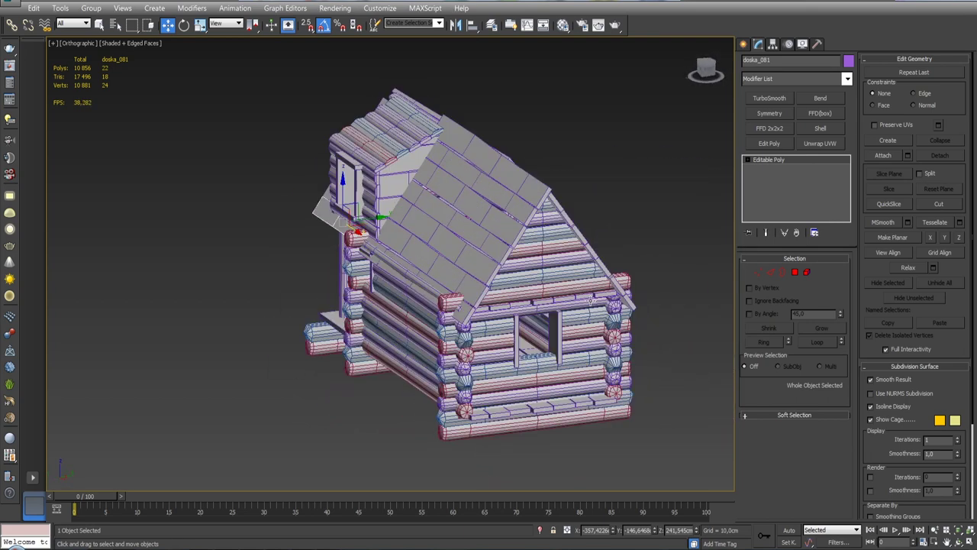
# - Turn off Edged Faces and view the wall-top board doska_050 from the front
pyautogui.press('F4')
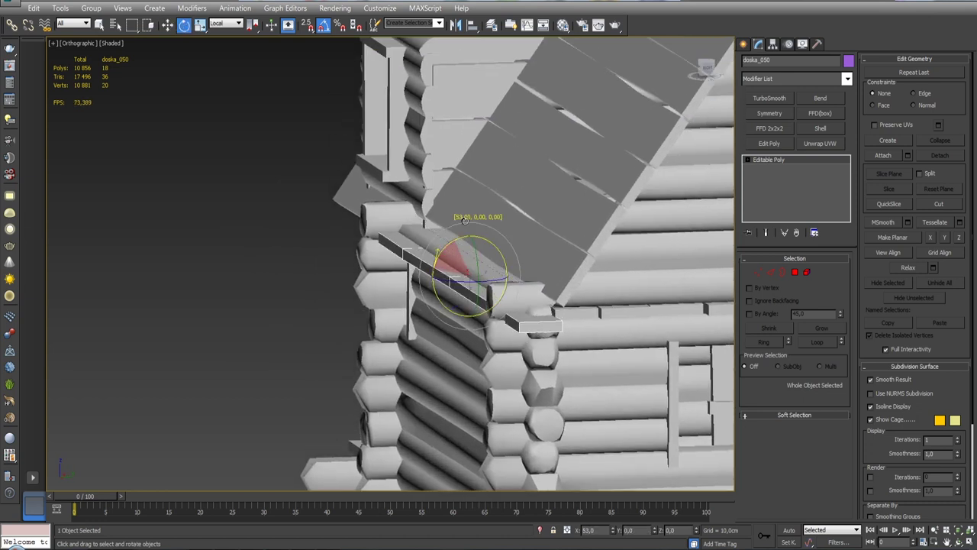
pyautogui.moveTo(478, 279)
pyautogui.keyDown('alt'); pyautogui.mouseDown(button='middle')
pyautogui.moveTo(569, 303)
pyautogui.moveTo(468, 285)
pyautogui.mouseUp(button='middle'); pyautogui.keyUp('alt')
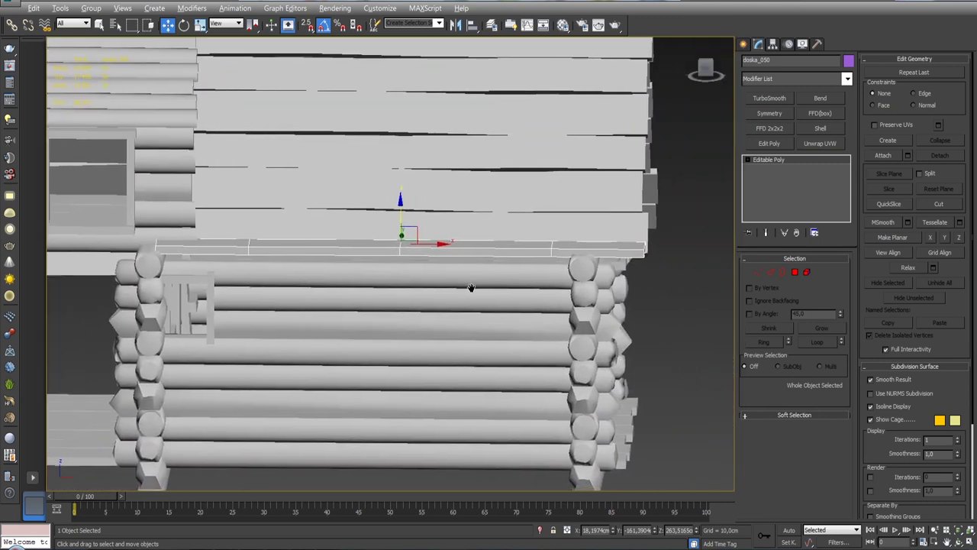
pyautogui.press('f')
pyautogui.press('z')
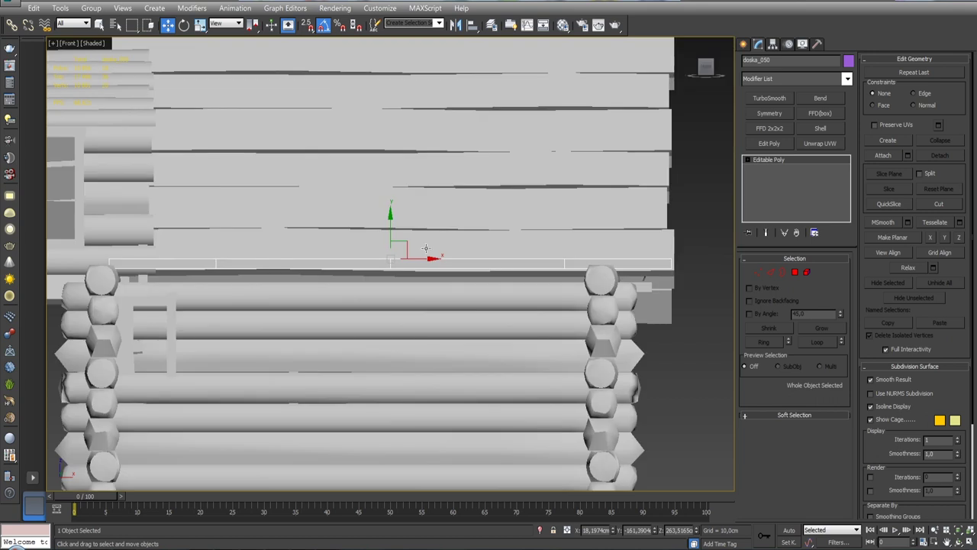
pyautogui.keyDown('alt'); pyautogui.moveTo(430, 259); pyautogui.dragTo(342, 274, button='middle'); pyautogui.keyUp('alt')
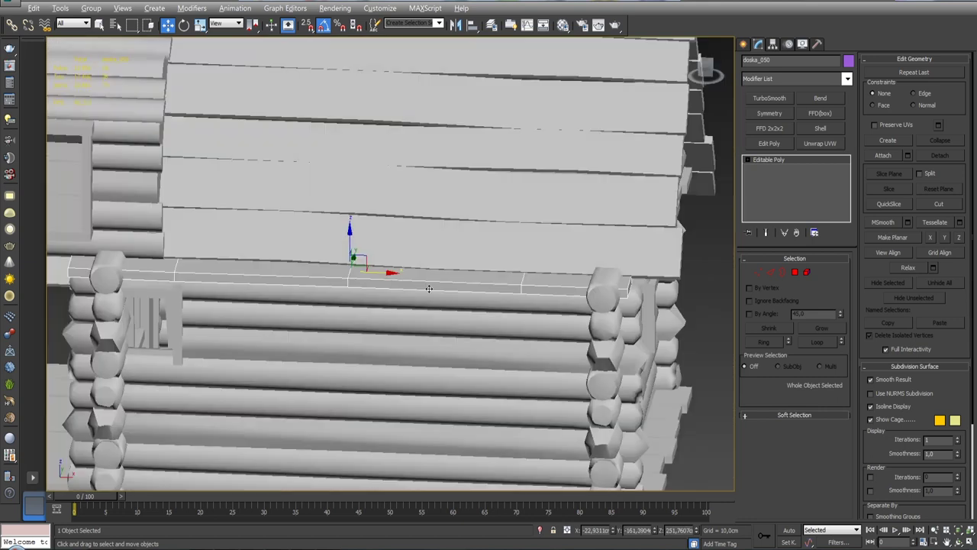
pyautogui.moveTo(351, 282)
pyautogui.keyDown('alt'); pyautogui.mouseDown(button='middle')
pyautogui.moveTo(396, 306)
pyautogui.moveTo(394, 269)
pyautogui.moveTo(370, 252)
pyautogui.mouseUp(button='middle'); pyautogui.keyUp('alt')
# - Walk through the perspective view along the log wall to inspect doska_050
pyautogui.press('Up')
pyautogui.press('Up')
pyautogui.press('Up')
pyautogui.press('Up')
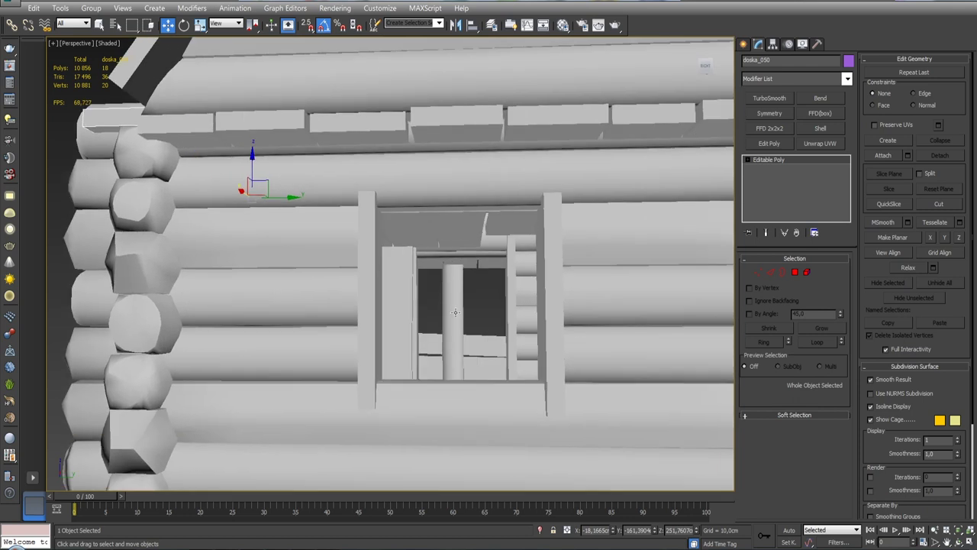
pyautogui.press('Up')
pyautogui.press('Up')
pyautogui.press('Up')
pyautogui.moveTo(402, 216); pyautogui.dragTo(378, 282)
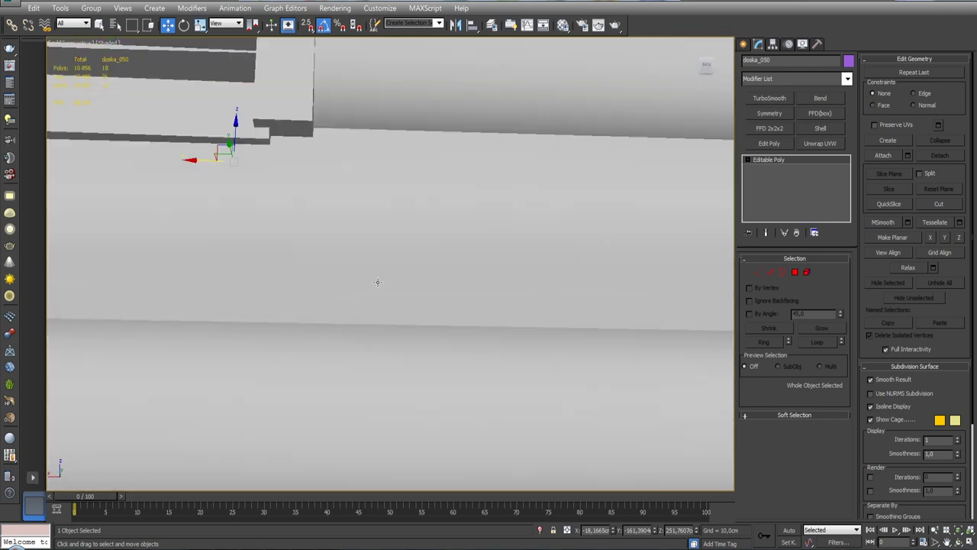
pyautogui.moveTo(377, 282)
pyautogui.mouseDown(button='middle')
pyautogui.moveTo(356, 275)
pyautogui.moveTo(334, 323)
pyautogui.moveTo(439, 329)
pyautogui.moveTo(380, 305)
pyautogui.moveTo(303, 242)
pyautogui.mouseUp(button='middle')
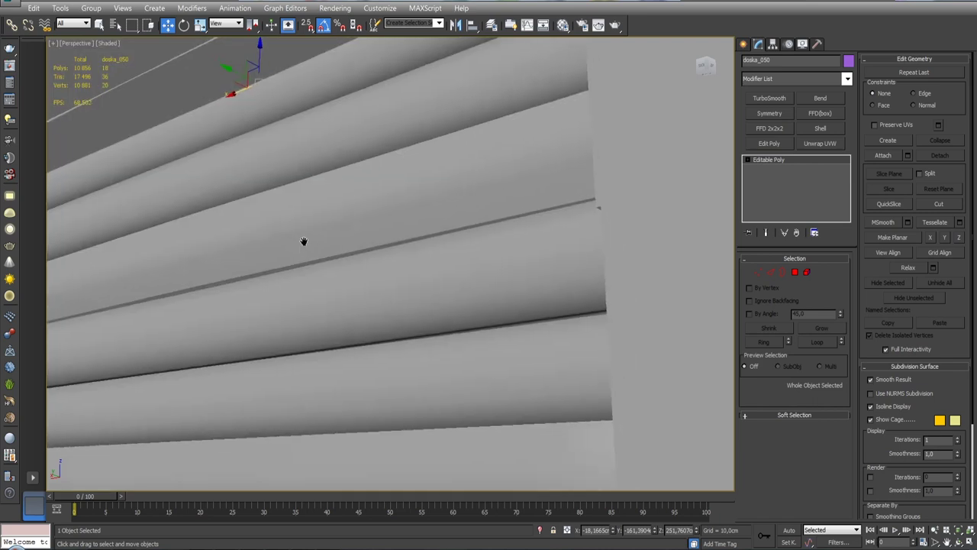
pyautogui.moveTo(302, 179)
pyautogui.mouseDown(button='middle')
pyautogui.moveTo(318, 338)
pyautogui.moveTo(353, 308)
pyautogui.moveTo(424, 351)
pyautogui.moveTo(445, 221)
pyautogui.moveTo(344, 283)
pyautogui.moveTo(273, 281)
pyautogui.moveTo(321, 301)
pyautogui.moveTo(512, 321)
pyautogui.moveTo(482, 339)
pyautogui.mouseUp(button='middle')
pyautogui.moveTo(531, 273)
pyautogui.keyDown('alt'); pyautogui.mouseDown(button='middle')
pyautogui.moveTo(543, 295)
pyautogui.moveTo(492, 295)
pyautogui.moveTo(508, 275)
pyautogui.moveTo(489, 266)
pyautogui.moveTo(450, 301)
pyautogui.moveTo(354, 311)
pyautogui.moveTo(366, 302)
pyautogui.moveTo(359, 309)
pyautogui.moveTo(471, 341)
pyautogui.moveTo(468, 332)
pyautogui.mouseUp(button='middle'); pyautogui.keyUp('alt')
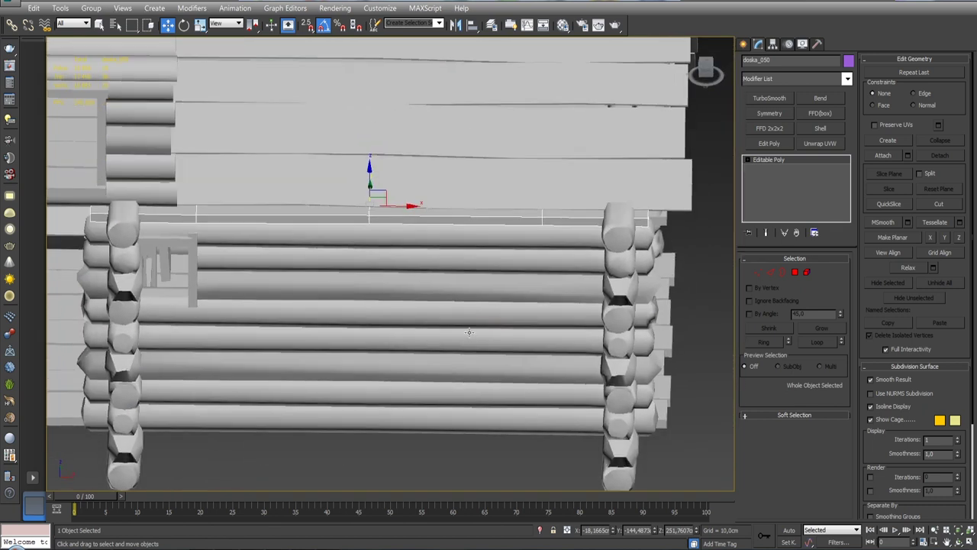
# - Connect doska_050's edges with 1 segment and a -37 slide to split it lengthwise
pyautogui.click(772, 273)
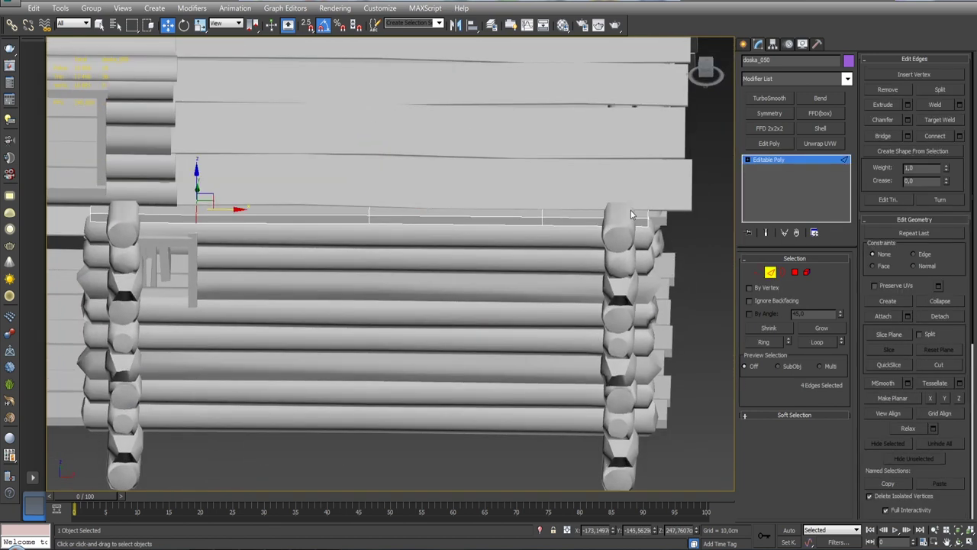
pyautogui.click(960, 136)
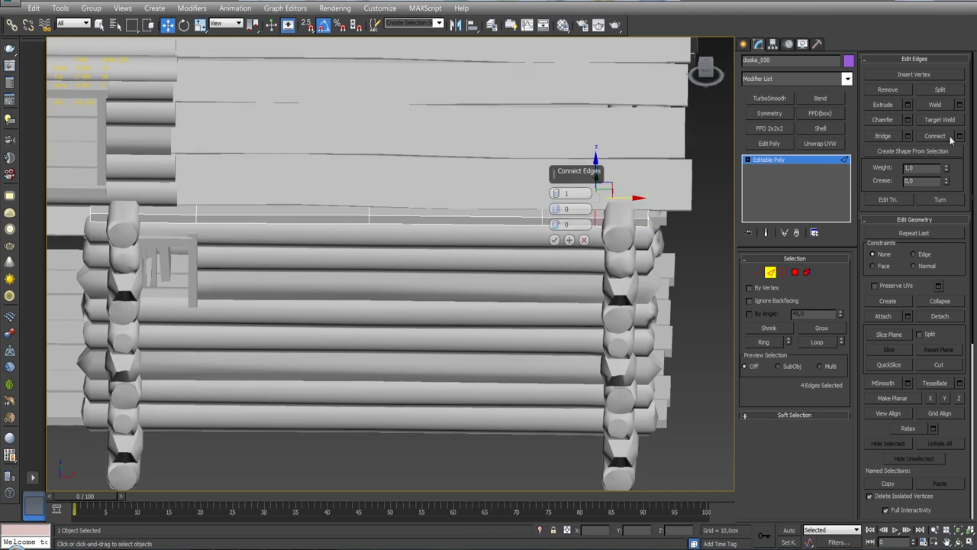
pyautogui.moveTo(582, 180); pyautogui.dragTo(646, 114)
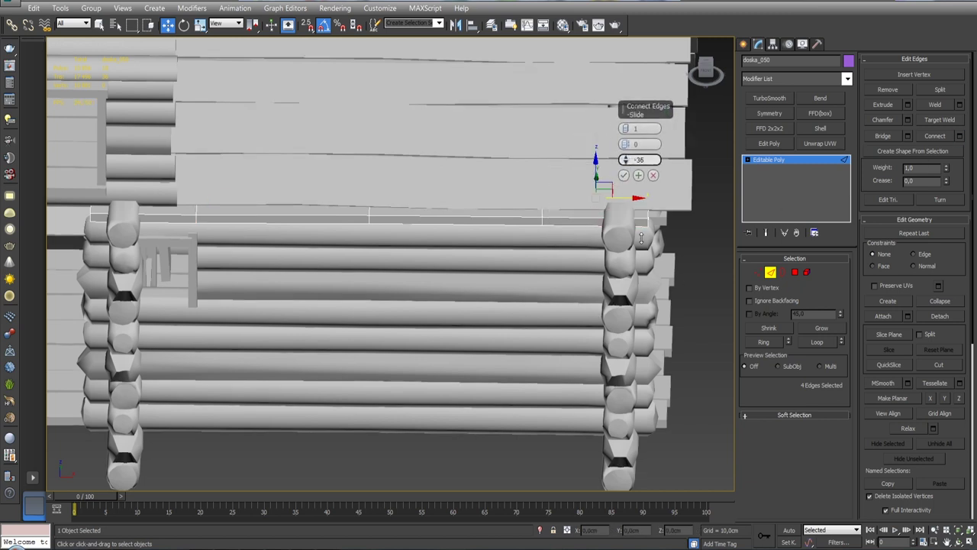
pyautogui.click(795, 273)
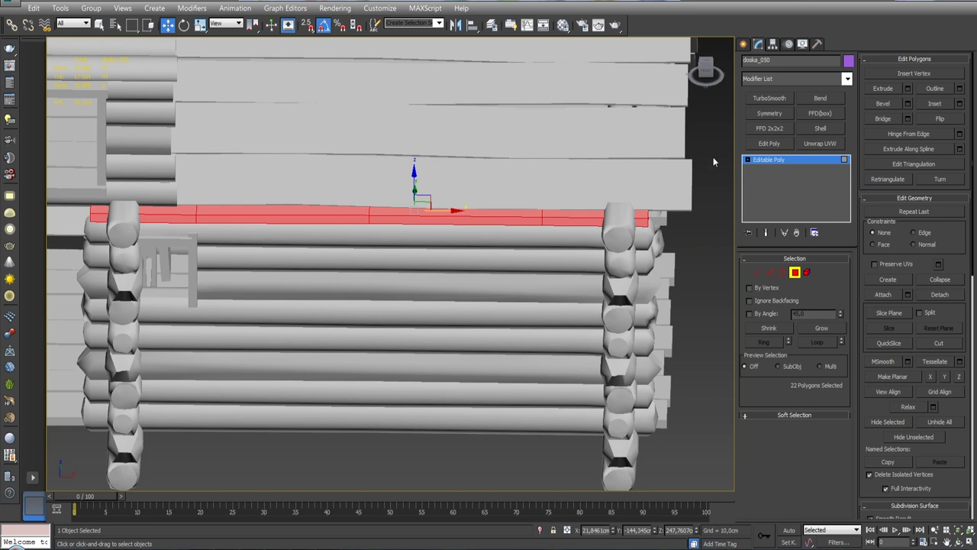
pyautogui.click(642, 219)
pyautogui.moveTo(636, 281); pyautogui.dragTo(301, 252, button='middle')
pyautogui.press('2')
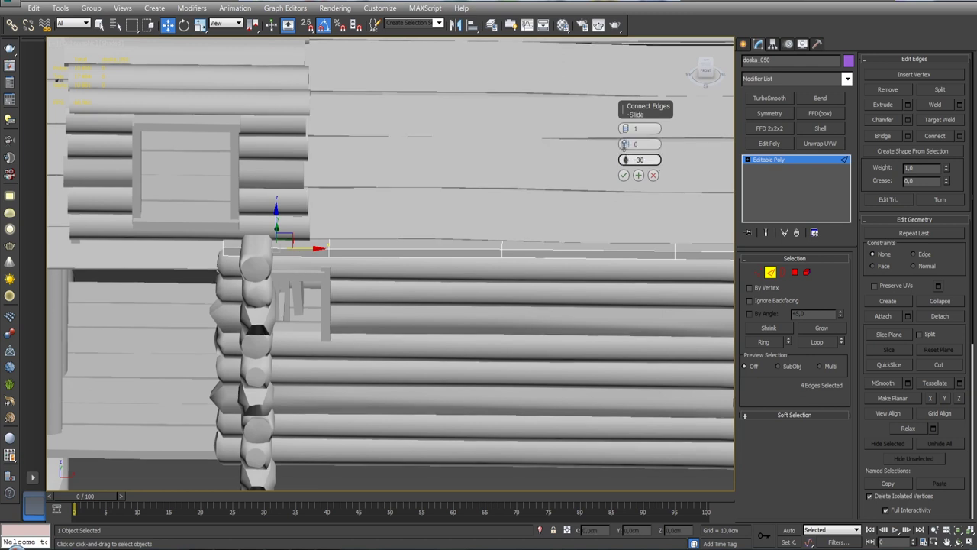
pyautogui.moveTo(634, 227); pyautogui.dragTo(615, 177)
# - Restore shaded display, switch to Polygon level and orbit out to the whole house
pyautogui.press('F3')
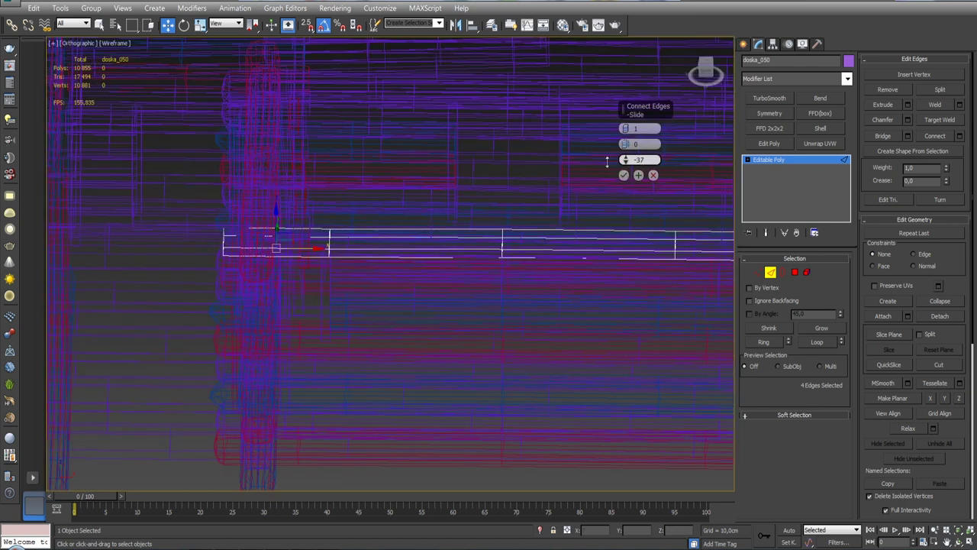
pyautogui.press('F3')
pyautogui.press('4')
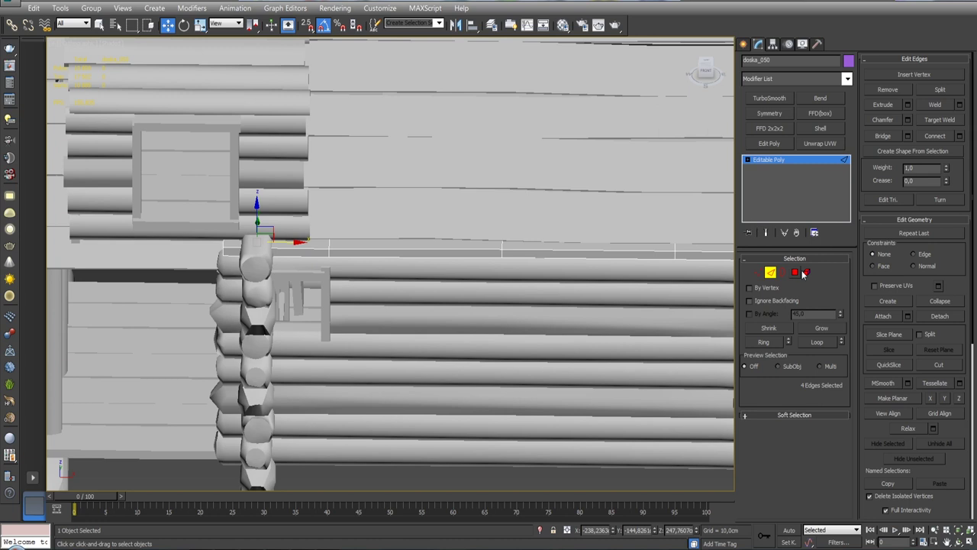
pyautogui.scroll(-3, 349, 327)
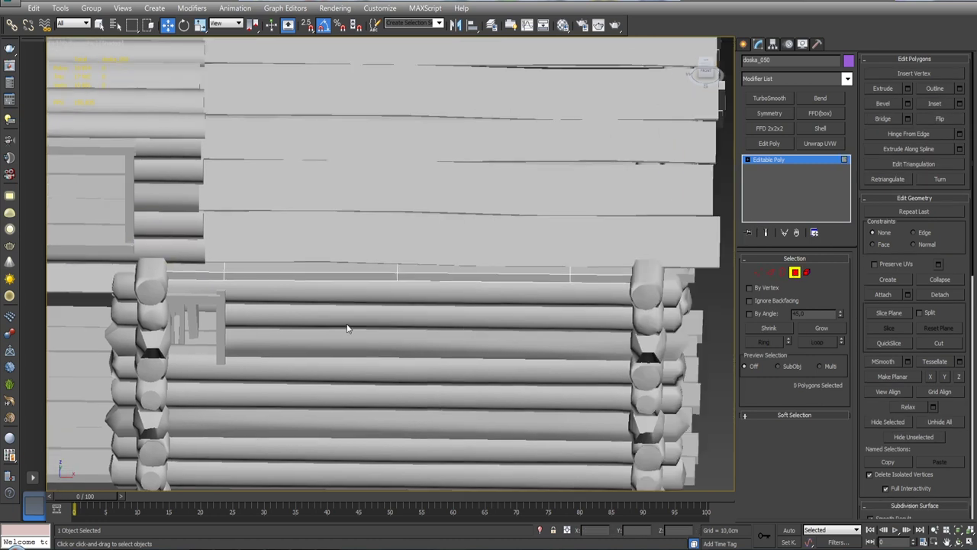
pyautogui.scroll(-2, 530, 275)
pyautogui.keyDown('alt'); pyautogui.moveTo(530, 275); pyautogui.dragTo(464, 250, button='middle'); pyautogui.keyUp('alt')
pyautogui.scroll(2, 458, 252)
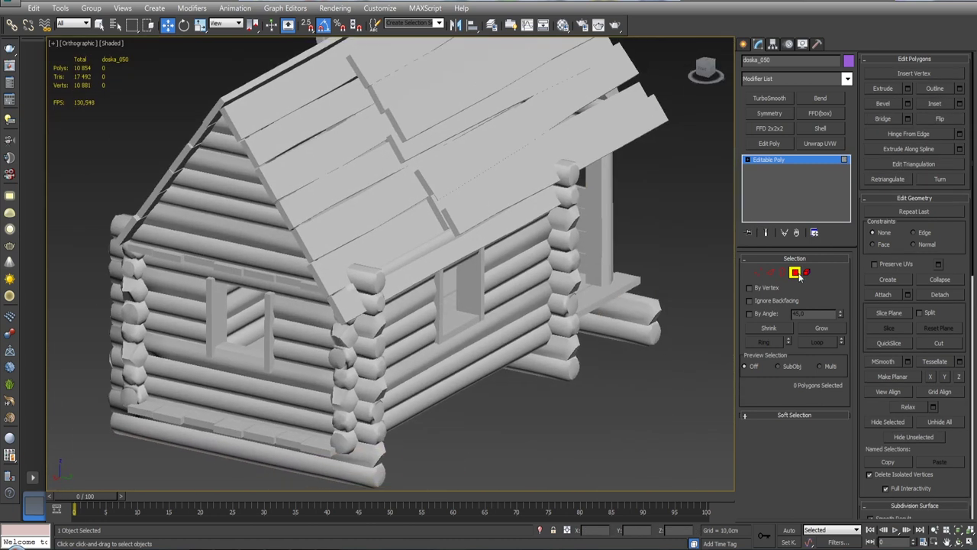
# - Ungroup the roof so its boards can be edited individually
pyautogui.click(464, 249)
pyautogui.click(90, 7)
pyautogui.click(107, 31)
pyautogui.click(436, 262)
pyautogui.moveTo(485, 253)
pyautogui.keyDown('alt'); pyautogui.mouseDown(button='middle')
pyautogui.moveTo(366, 247)
pyautogui.moveTo(428, 252)
pyautogui.mouseUp(button='middle'); pyautogui.keyUp('alt')
# - Select roof board doska_050 and clone it with a Shift-move
pyautogui.click(517, 283)
pyautogui.click(355, 172)
pyautogui.keyDown('alt'); pyautogui.moveTo(355, 172); pyautogui.dragTo(372, 206, button='middle'); pyautogui.keyUp('alt')
pyautogui.keyDown('shift'); pyautogui.moveTo(556, 200); pyautogui.dragTo(619, 194); pyautogui.keyUp('shift')
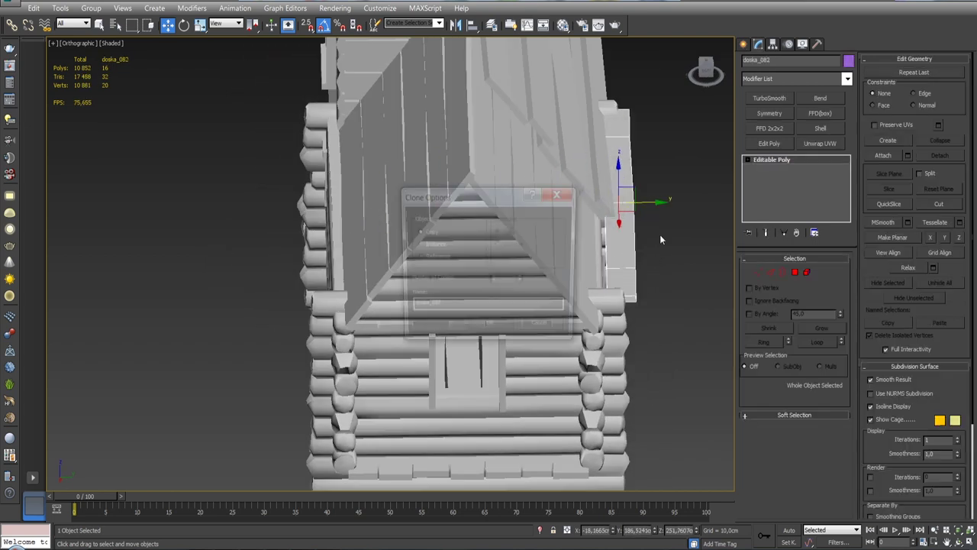
pyautogui.click(492, 329)
pyautogui.moveTo(491, 329)
pyautogui.keyDown('alt'); pyautogui.mouseDown(button='middle')
pyautogui.moveTo(628, 224)
pyautogui.moveTo(417, 245)
pyautogui.mouseUp(button='middle'); pyautogui.keyUp('alt')
pyautogui.scroll(2, 628, 224)
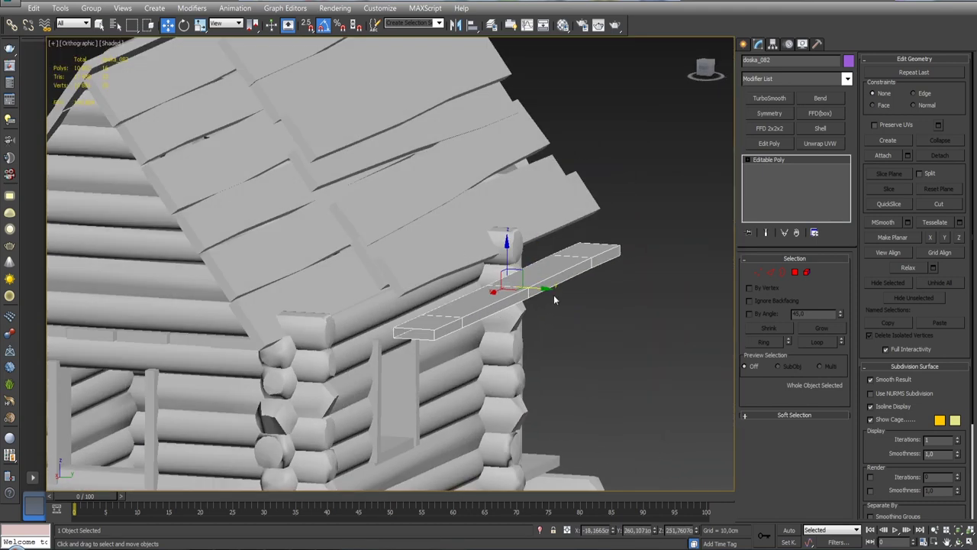
# - Move the copied board onto the wall top and tilt it to the gable slope
pyautogui.moveTo(555, 300); pyautogui.dragTo(451, 294)
pyautogui.scroll(3, 445, 254)
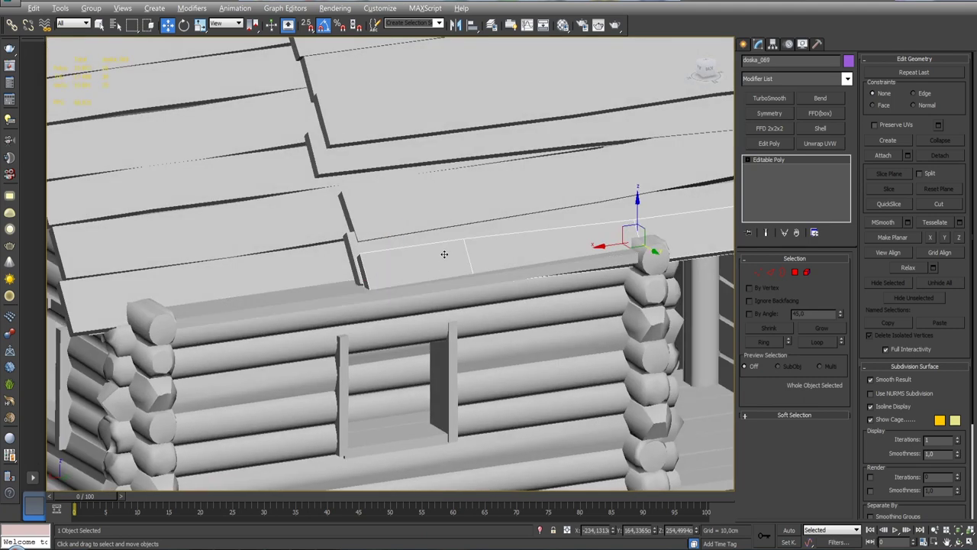
pyautogui.scroll(-5, 445, 254)
pyautogui.moveTo(444, 254)
pyautogui.keyDown('alt'); pyautogui.mouseDown(button='middle')
pyautogui.moveTo(586, 276)
pyautogui.moveTo(507, 267)
pyautogui.mouseUp(button='middle'); pyautogui.keyUp('alt')
pyautogui.scroll(5, 587, 276)
pyautogui.press('e')
pyautogui.moveTo(589, 210); pyautogui.dragTo(597, 182)
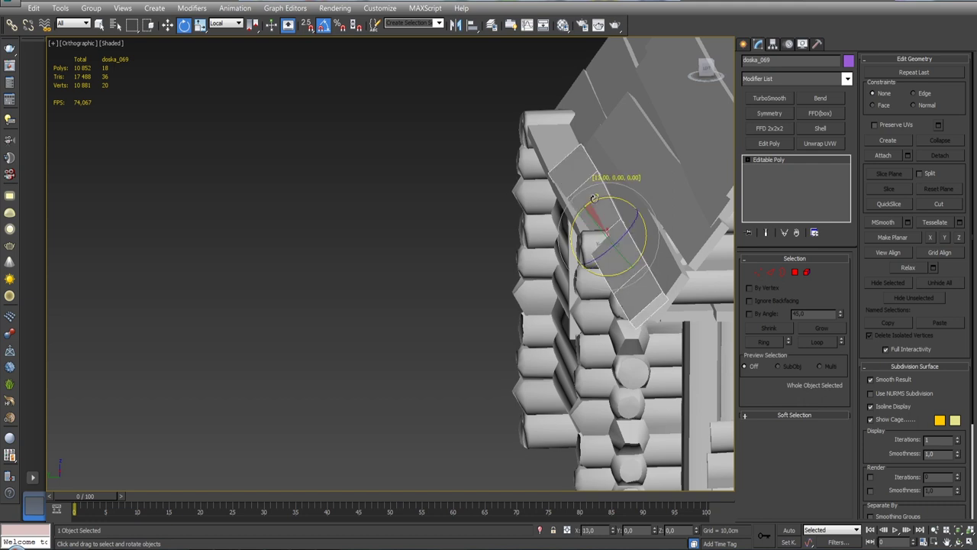
# - Switch to Local coordinates and slide the board down along its slope
pyautogui.press('w')
pyautogui.click(226, 24)
pyautogui.click(217, 68)
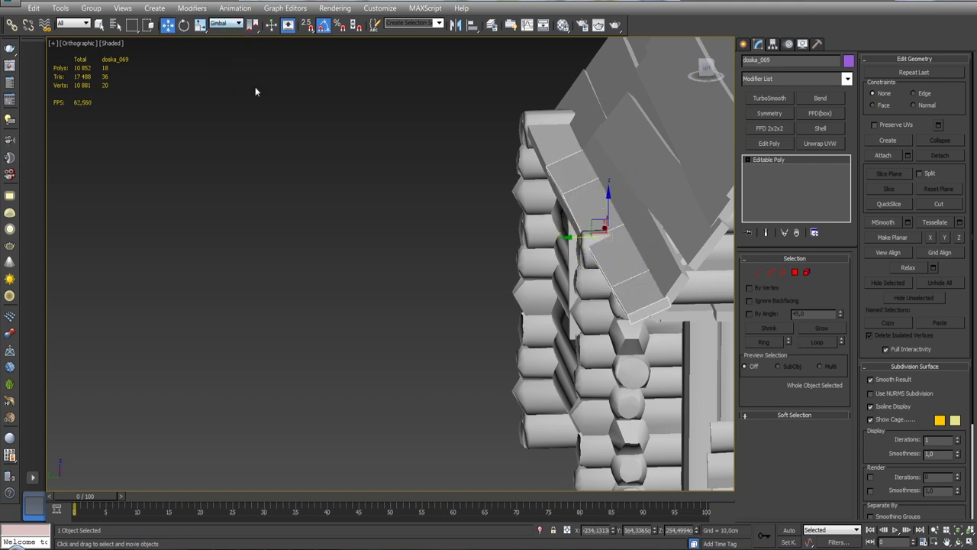
pyautogui.click(224, 24)
pyautogui.click(217, 59)
pyautogui.moveTo(615, 264); pyautogui.dragTo(618, 262)
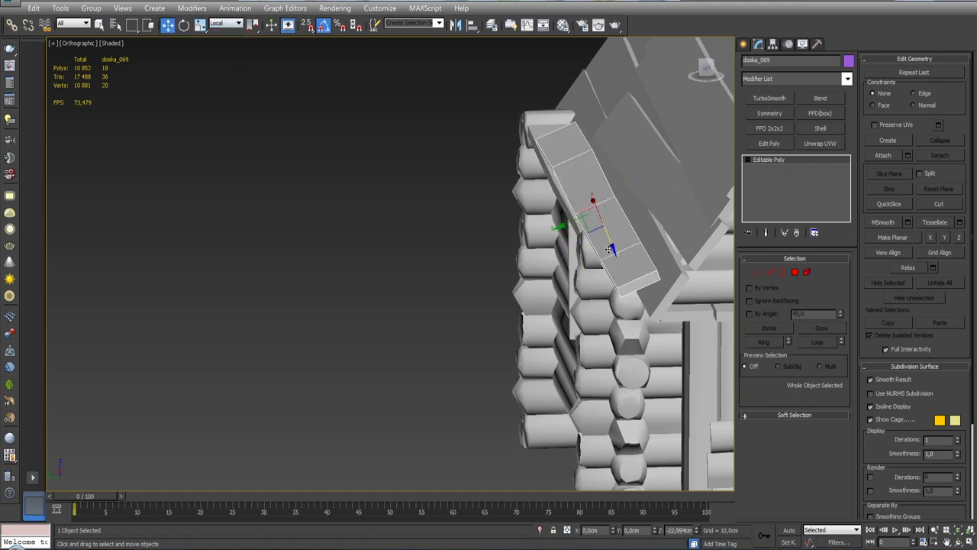
# - Rotate the board -2° around Z to seat it beneath the roof edge
pyautogui.keyDown('alt'); pyautogui.moveTo(619, 262); pyautogui.dragTo(625, 231, button='middle'); pyautogui.keyUp('alt')
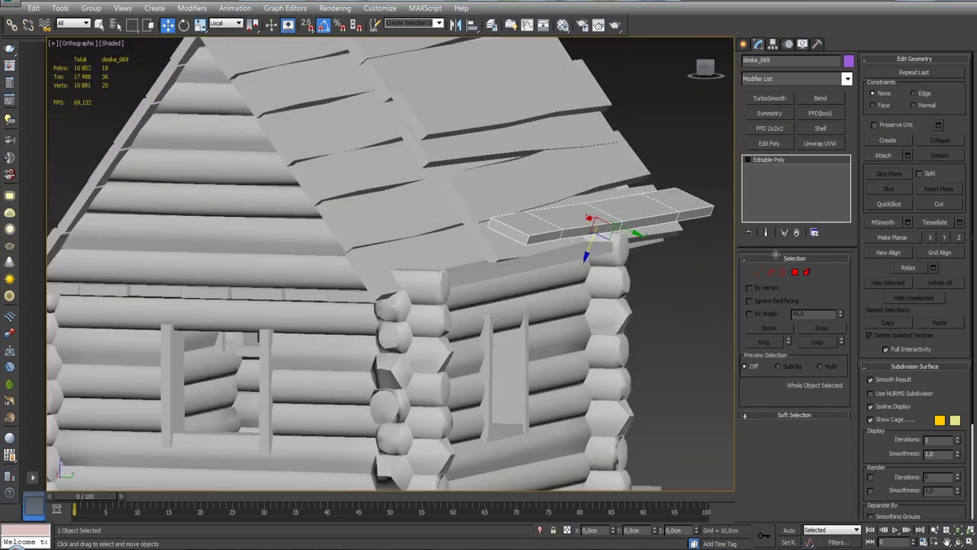
pyautogui.press('e')
pyautogui.moveTo(603, 196)
pyautogui.keyDown('alt'); pyautogui.mouseDown(button='middle')
pyautogui.moveTo(519, 233)
pyautogui.moveTo(534, 227)
pyautogui.mouseUp(button='middle'); pyautogui.keyUp('alt')
pyautogui.moveTo(620, 208); pyautogui.dragTo(618, 213)
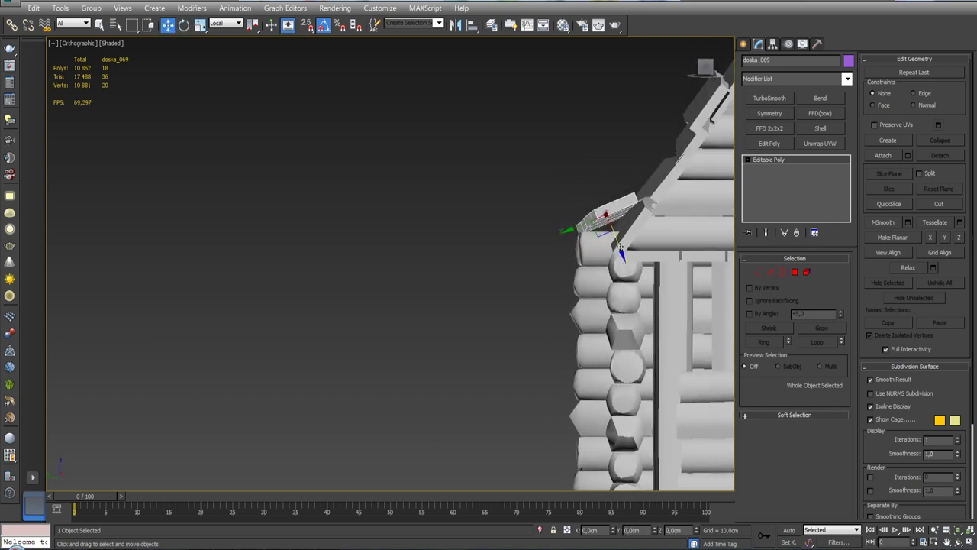
pyautogui.moveTo(584, 226)
pyautogui.keyDown('alt'); pyautogui.mouseDown(button='middle')
pyautogui.moveTo(706, 241)
pyautogui.moveTo(440, 223)
pyautogui.moveTo(557, 235)
pyautogui.moveTo(489, 229)
pyautogui.moveTo(561, 268)
pyautogui.moveTo(567, 284)
pyautogui.mouseUp(button='middle'); pyautogui.keyUp('alt')
pyautogui.scroll(-5, 707, 242)
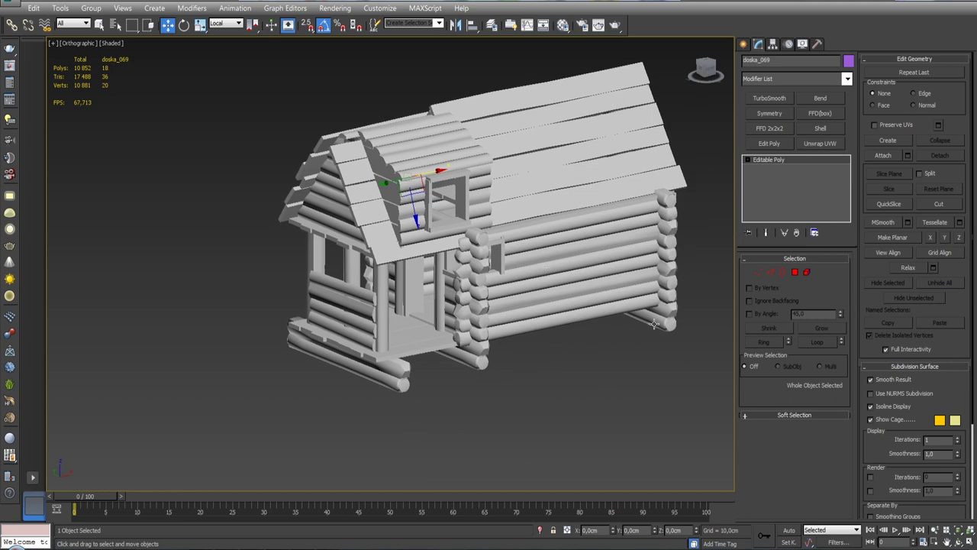
pyautogui.press('p')
pyautogui.moveTo(586, 319)
pyautogui.keyDown('alt'); pyautogui.mouseDown(button='middle')
pyautogui.moveTo(530, 234)
pyautogui.moveTo(535, 257)
pyautogui.mouseUp(button='middle'); pyautogui.keyUp('alt')
pyautogui.press('l')
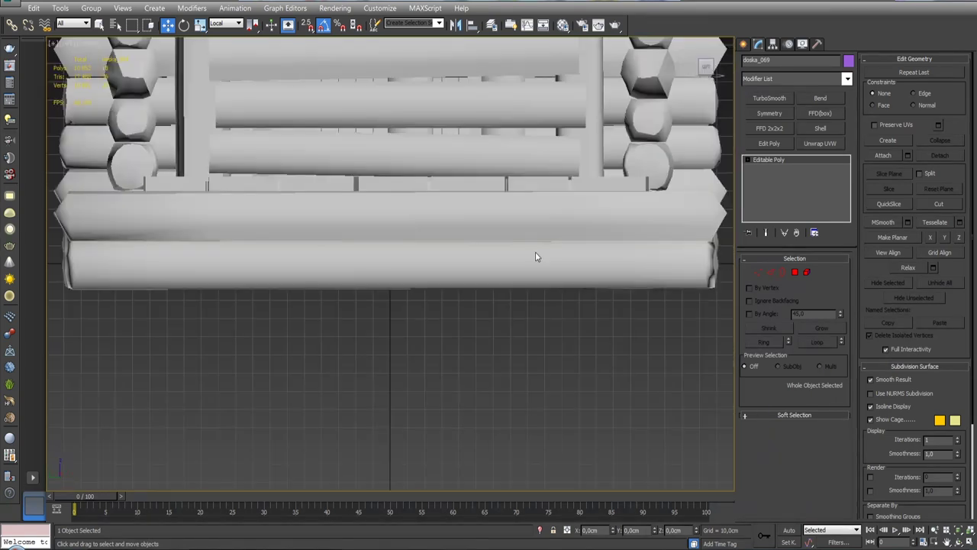
pyautogui.scroll(5, 364, 329)
pyautogui.scroll(-6, 363, 329)
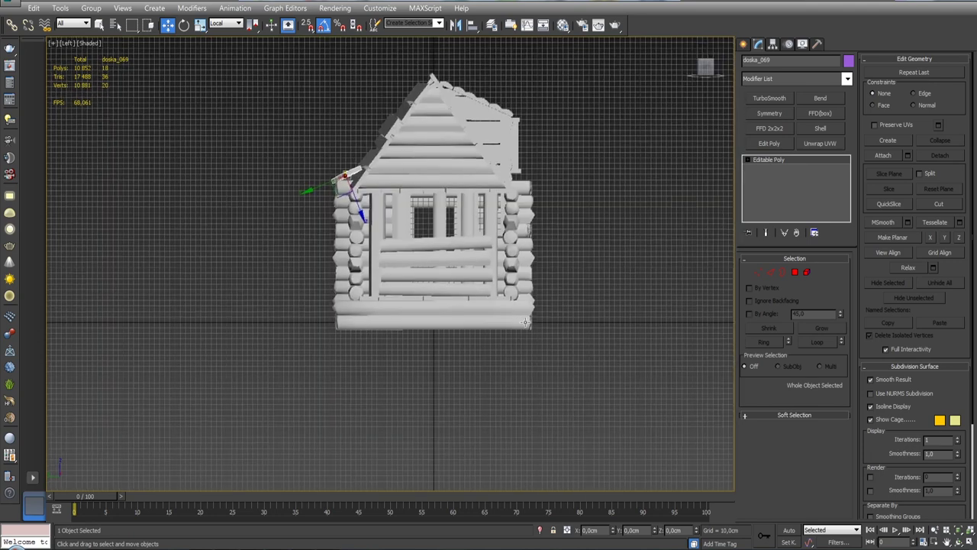
pyautogui.scroll(2, 604, 321)
pyautogui.scroll(-4, 554, 284)
pyautogui.click(224, 25)
pyautogui.click(224, 35)
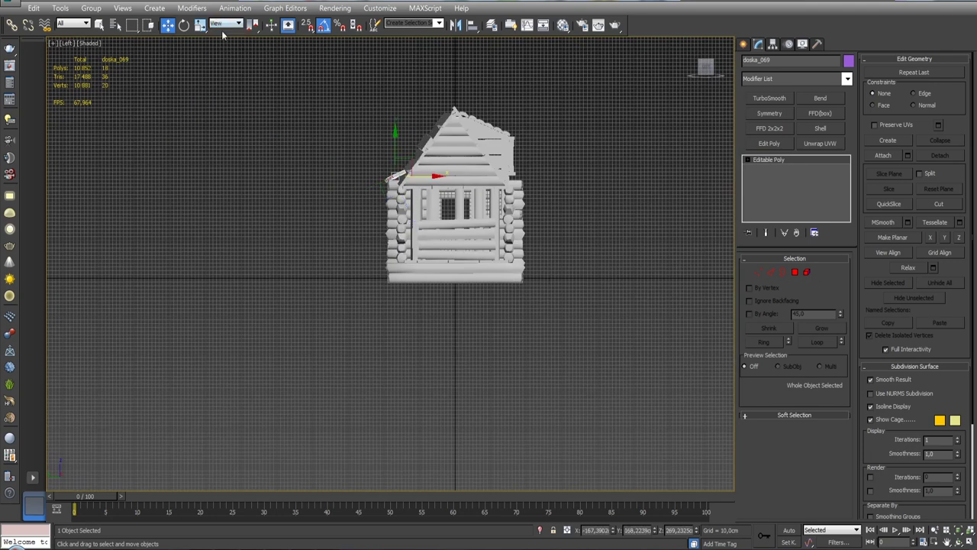
pyautogui.moveTo(583, 189); pyautogui.dragTo(576, 312)
pyautogui.click(91, 8)
pyautogui.click(105, 22)
pyautogui.click(498, 293)
pyautogui.scroll(5, 446, 319)
pyautogui.click(447, 319)
pyautogui.click(419, 275)
pyautogui.scroll(-5, 405, 278)
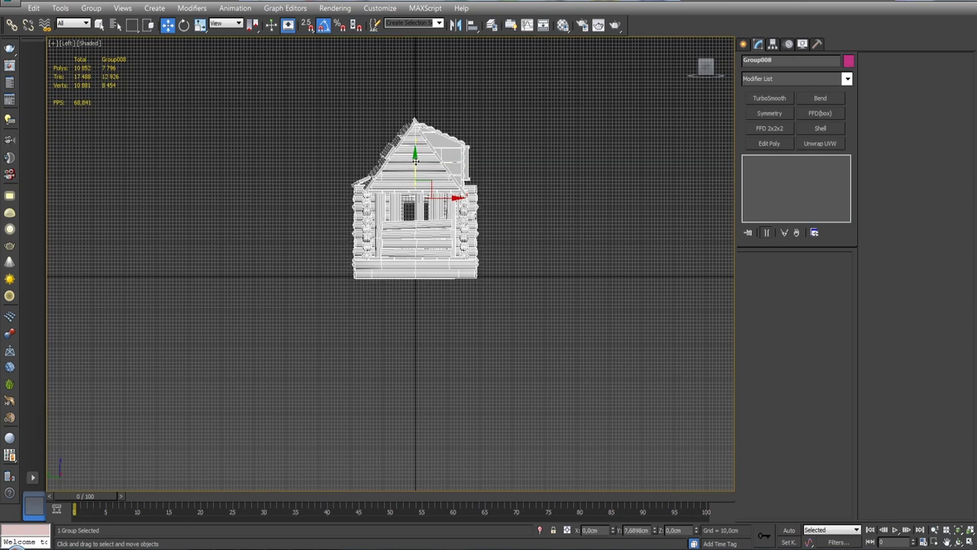
pyautogui.scroll(5, 418, 312)
pyautogui.scroll(3, 417, 312)
pyautogui.scroll(3, 397, 282)
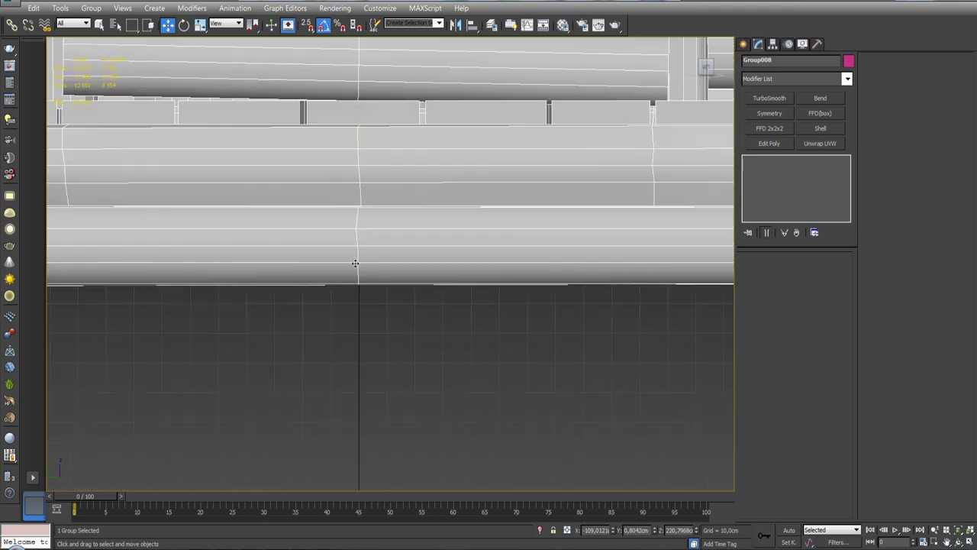
pyautogui.scroll(1, 353, 219)
pyautogui.scroll(-5, 484, 273)
pyautogui.click(91, 8)
pyautogui.click(114, 37)
pyautogui.click(506, 231)
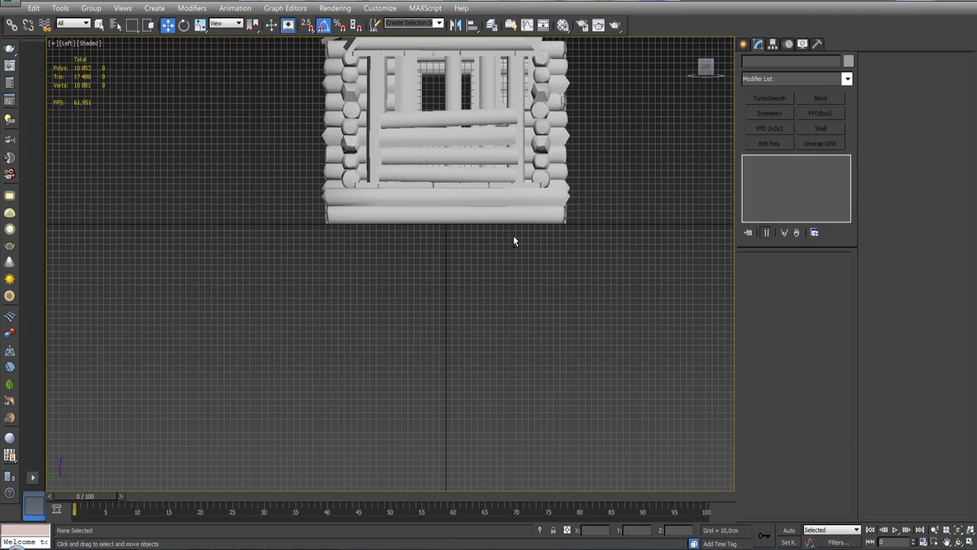
pyautogui.press('p')
pyautogui.scroll(3, 476, 253)
pyautogui.keyDown('alt'); pyautogui.moveTo(475, 251); pyautogui.dragTo(428, 229, button='middle'); pyautogui.keyUp('alt')
# - Select the porch floor board and Shift-drag it along Y to copy it out front
pyautogui.click(336, 237)
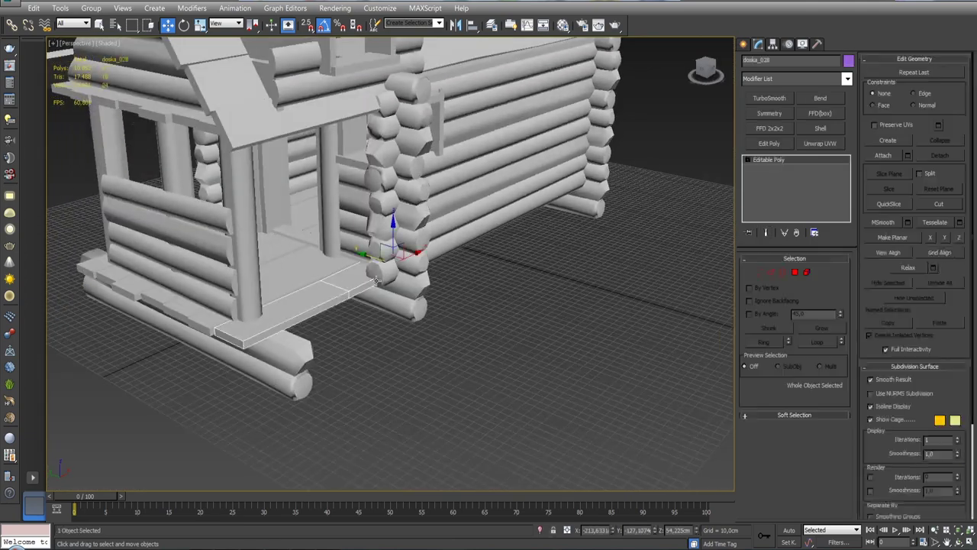
pyautogui.keyDown('alt'); pyautogui.moveTo(382, 252); pyautogui.dragTo(428, 259, button='middle'); pyautogui.keyUp('alt')
pyautogui.moveTo(381, 290)
pyautogui.keyDown('alt'); pyautogui.mouseDown(button='middle')
pyautogui.moveTo(431, 295)
pyautogui.moveTo(416, 271)
pyautogui.moveTo(450, 275)
pyautogui.mouseUp(button='middle'); pyautogui.keyUp('alt')
pyautogui.keyDown('alt'); pyautogui.moveTo(328, 312); pyautogui.dragTo(336, 313, button='middle'); pyautogui.keyUp('alt')
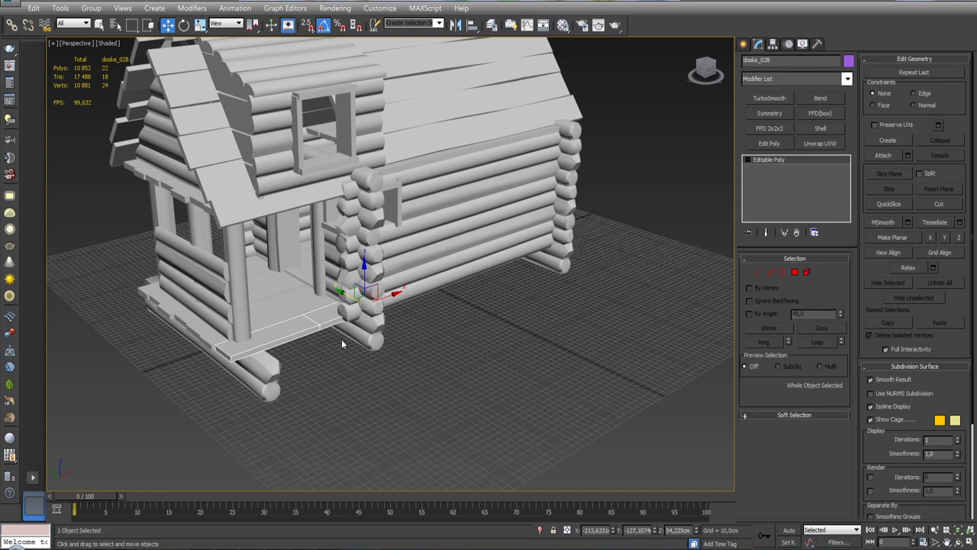
pyautogui.moveTo(341, 339)
pyautogui.keyDown('alt'); pyautogui.mouseDown(button='middle')
pyautogui.moveTo(331, 348)
pyautogui.moveTo(369, 357)
pyautogui.moveTo(330, 341)
pyautogui.moveTo(355, 342)
pyautogui.mouseUp(button='middle'); pyautogui.keyUp('alt')
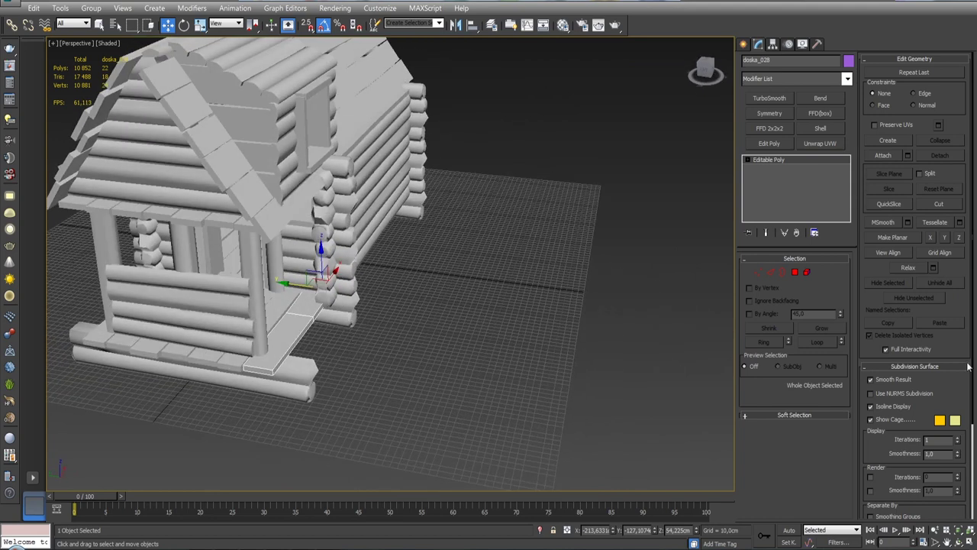
pyautogui.moveTo(661, 344)
pyautogui.keyDown('alt'); pyautogui.mouseDown(button='middle')
pyautogui.moveTo(384, 301)
pyautogui.moveTo(316, 325)
pyautogui.moveTo(299, 312)
pyautogui.mouseUp(button='middle'); pyautogui.keyUp('alt')
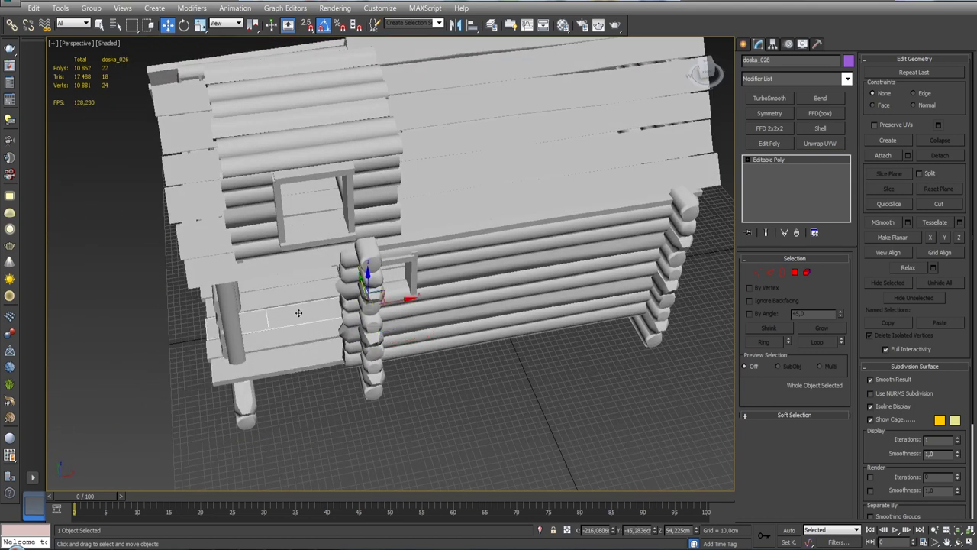
pyautogui.keyDown('alt'); pyautogui.moveTo(472, 213); pyautogui.dragTo(353, 304, button='middle'); pyautogui.keyUp('alt')
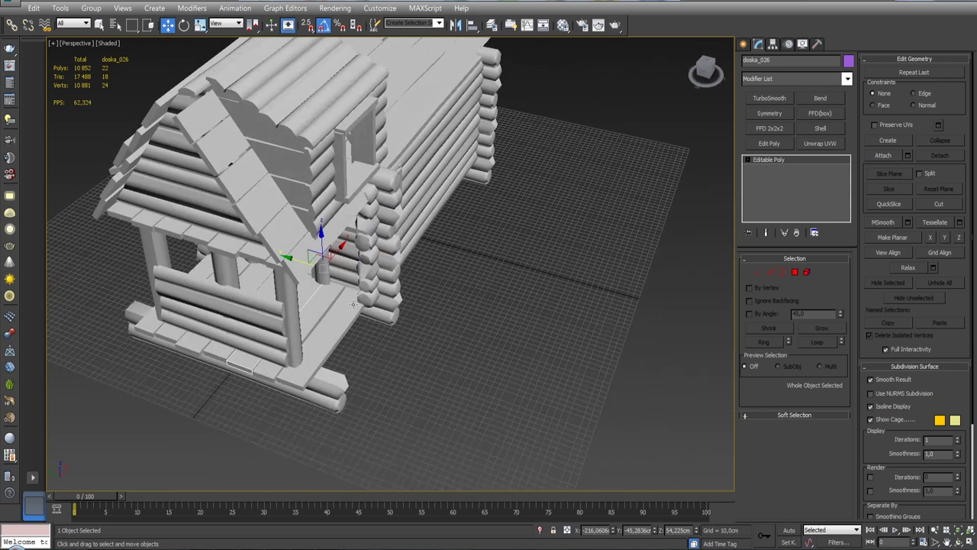
pyautogui.keyDown('shift'); pyautogui.moveTo(294, 257); pyautogui.dragTo(390, 289); pyautogui.keyUp('shift')
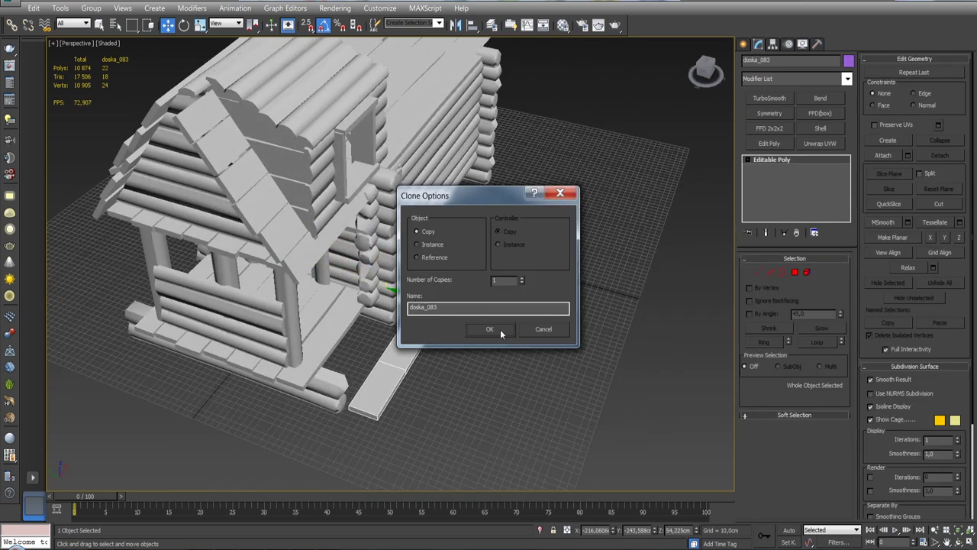
# - Create copy doska_083, center its pivot, and turn it about 90° sideways
pyautogui.click(492, 329)
pyautogui.press('e')
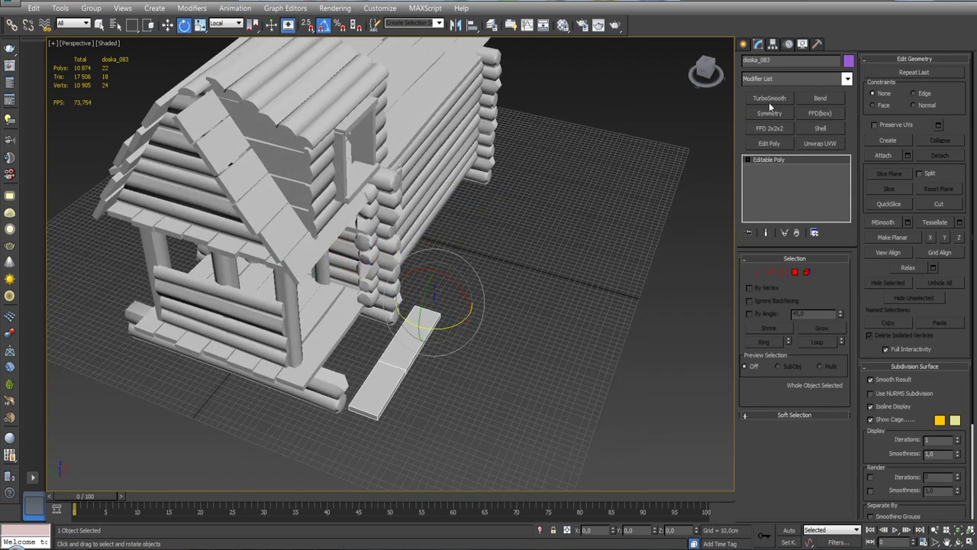
pyautogui.click(774, 44)
pyautogui.click(789, 195)
pyautogui.click(758, 44)
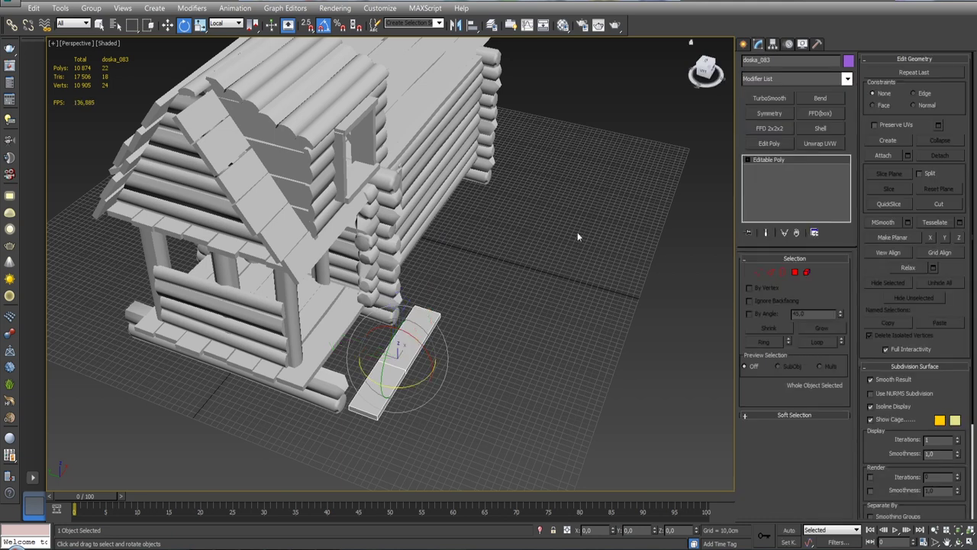
pyautogui.moveTo(422, 381); pyautogui.dragTo(382, 386)
# - Tilt doska_083 into a sloping ramp and nudge it into place
pyautogui.moveTo(382, 385)
pyautogui.keyDown('alt'); pyautogui.mouseDown(button='middle')
pyautogui.moveTo(413, 320)
pyautogui.moveTo(394, 284)
pyautogui.moveTo(429, 250)
pyautogui.mouseUp(button='middle'); pyautogui.keyUp('alt')
pyautogui.press('w')
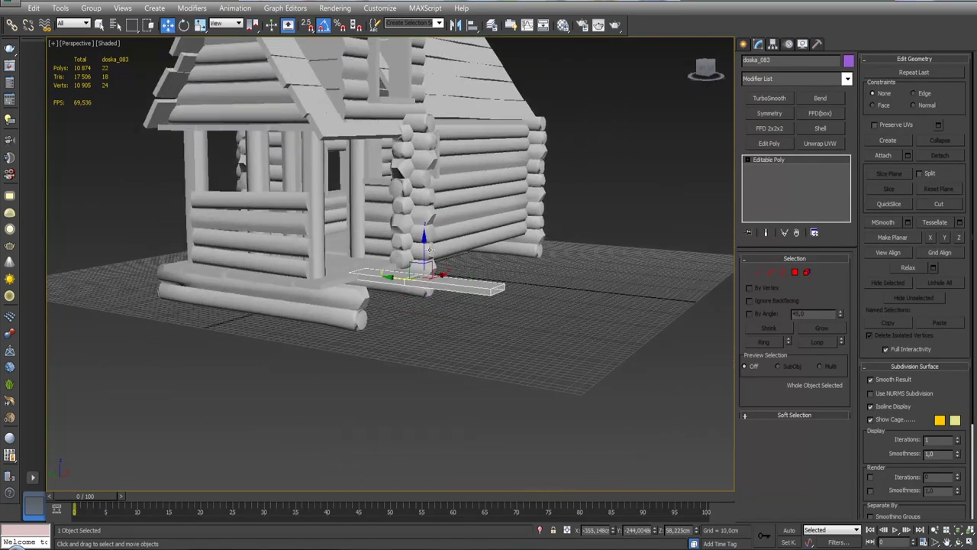
pyautogui.moveTo(438, 253); pyautogui.dragTo(422, 245)
pyautogui.press('w')
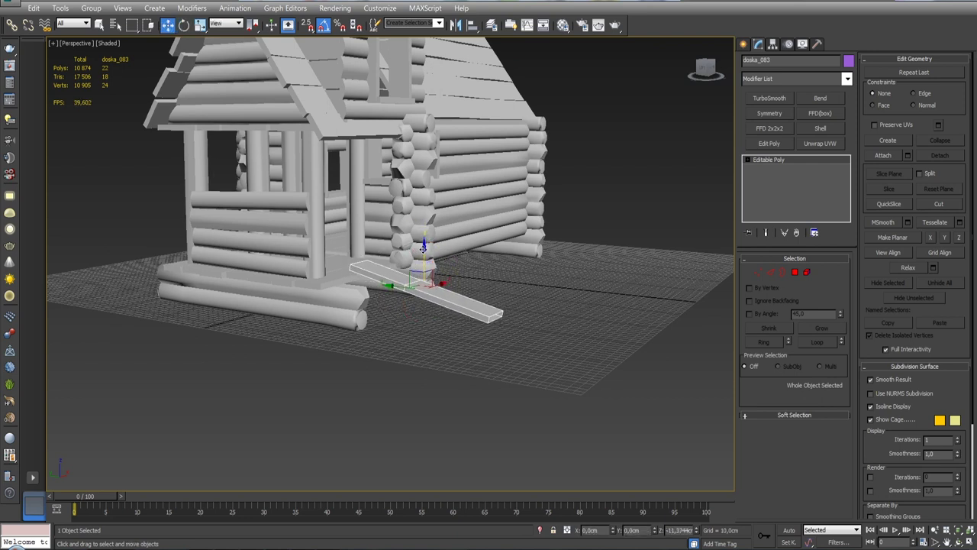
pyautogui.press('w')
pyautogui.keyDown('alt'); pyautogui.moveTo(449, 272); pyautogui.dragTo(414, 257, button='middle'); pyautogui.keyUp('alt')
pyautogui.moveTo(415, 258); pyautogui.dragTo(474, 273)
# - In the Left view, raise the ramp board so it meets the porch floor's edge
pyautogui.press('l')
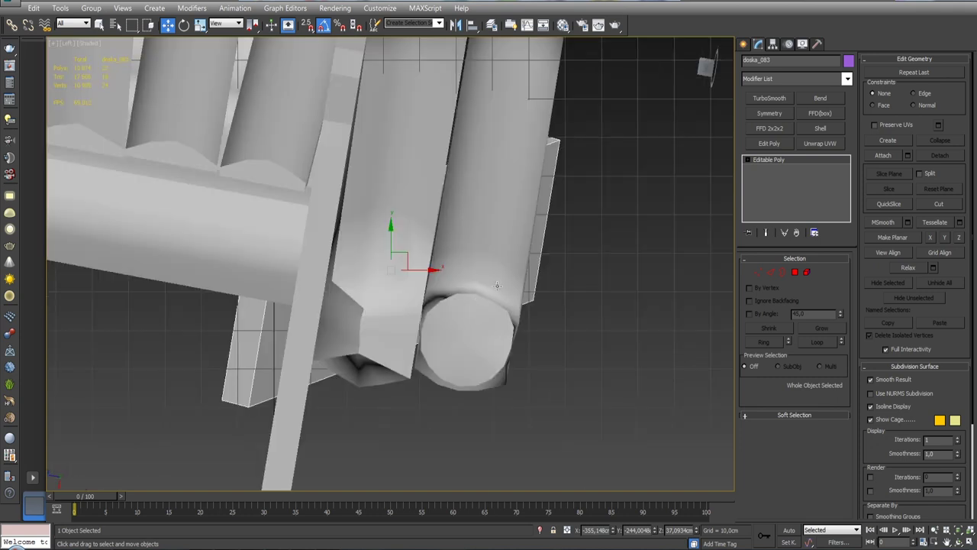
pyautogui.scroll(1, 471, 324)
pyautogui.scroll(-3, 470, 324)
pyautogui.scroll(5, 473, 350)
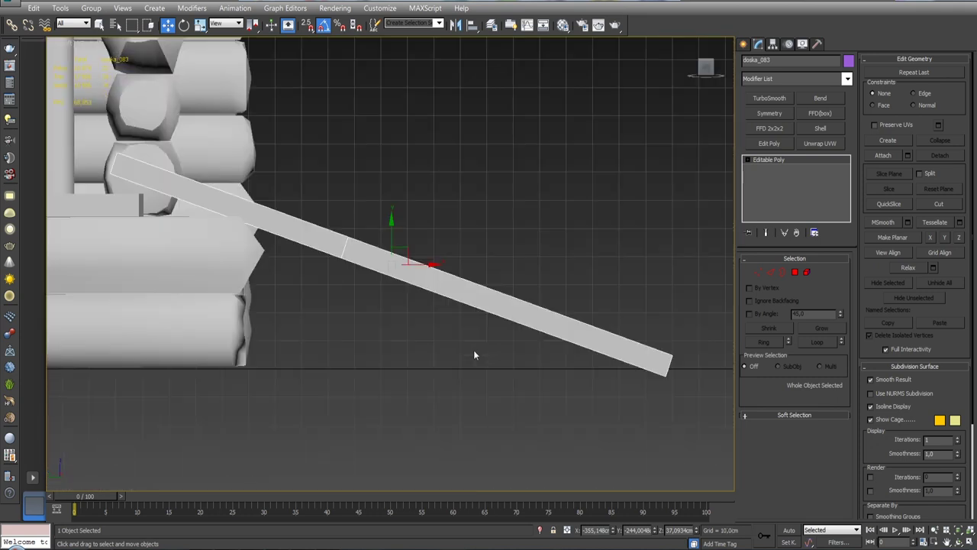
pyautogui.scroll(-1, 458, 336)
pyautogui.scroll(2, 458, 290)
pyautogui.moveTo(484, 260); pyautogui.dragTo(517, 272)
# - Switch the viewport to Orthographic and orbit around the sloped plank
pyautogui.press('w')
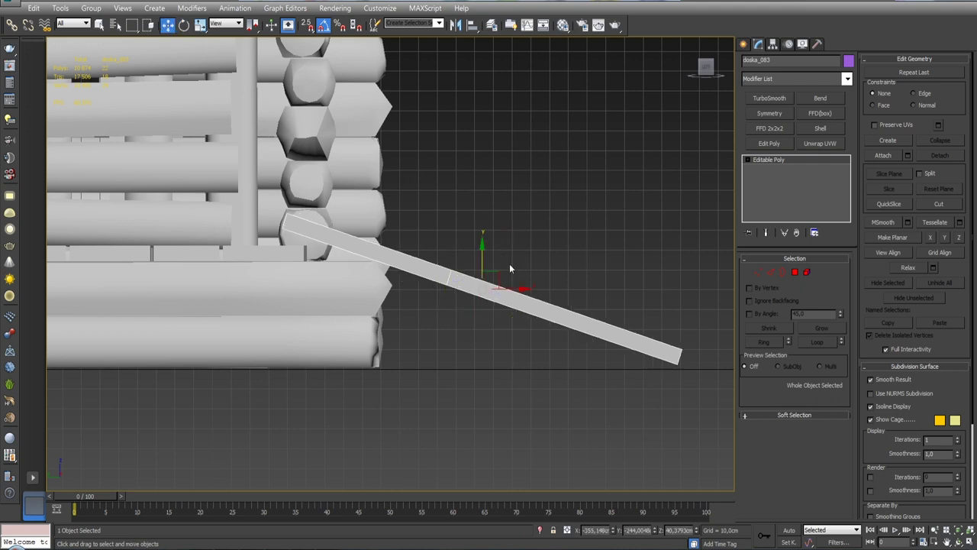
pyautogui.press('p')
pyautogui.press('u')
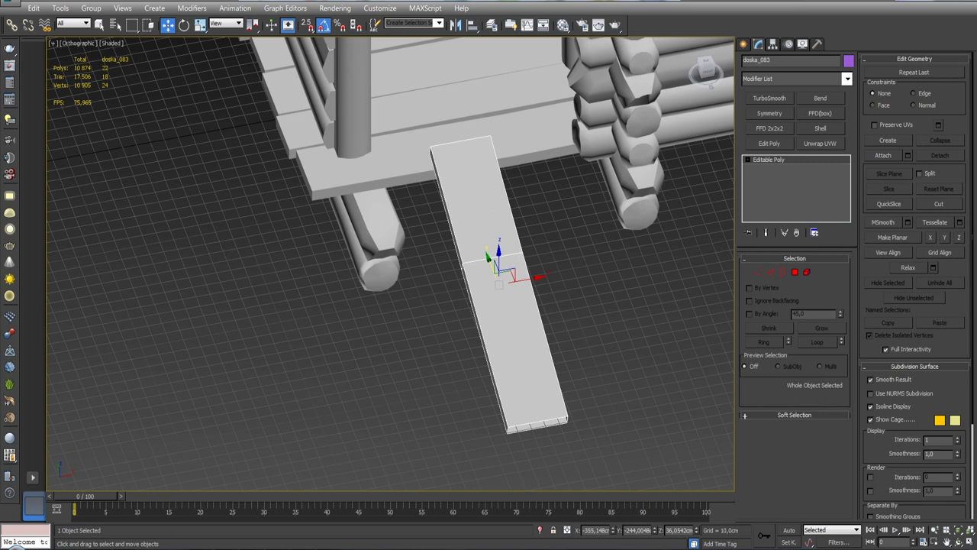
pyautogui.keyDown('alt'); pyautogui.moveTo(496, 275); pyautogui.dragTo(450, 268, button='middle'); pyautogui.keyUp('alt')
# - Copy the plank sideways as a second rail and lower its top face along local Z
pyautogui.keyDown('shift'); pyautogui.moveTo(453, 277); pyautogui.dragTo(545, 288); pyautogui.keyUp('shift')
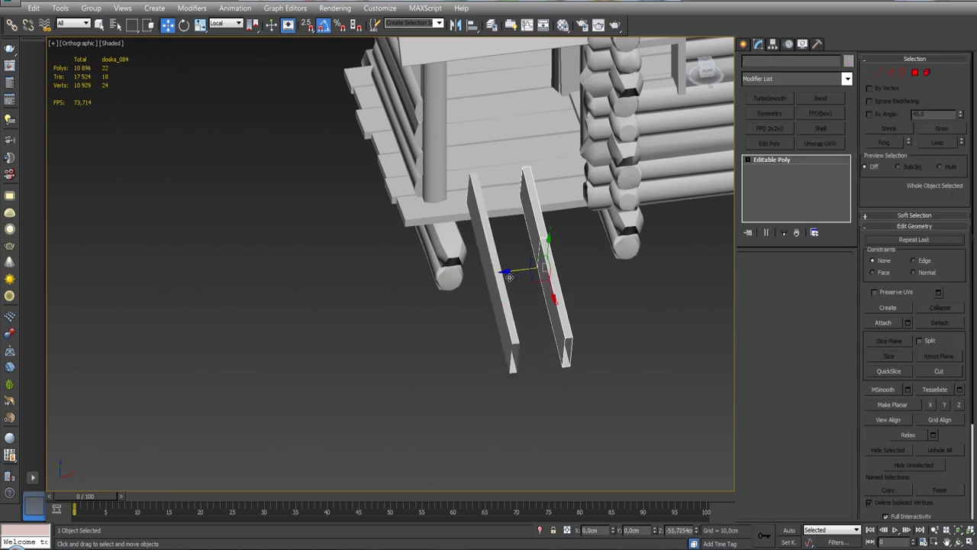
pyautogui.click(504, 333)
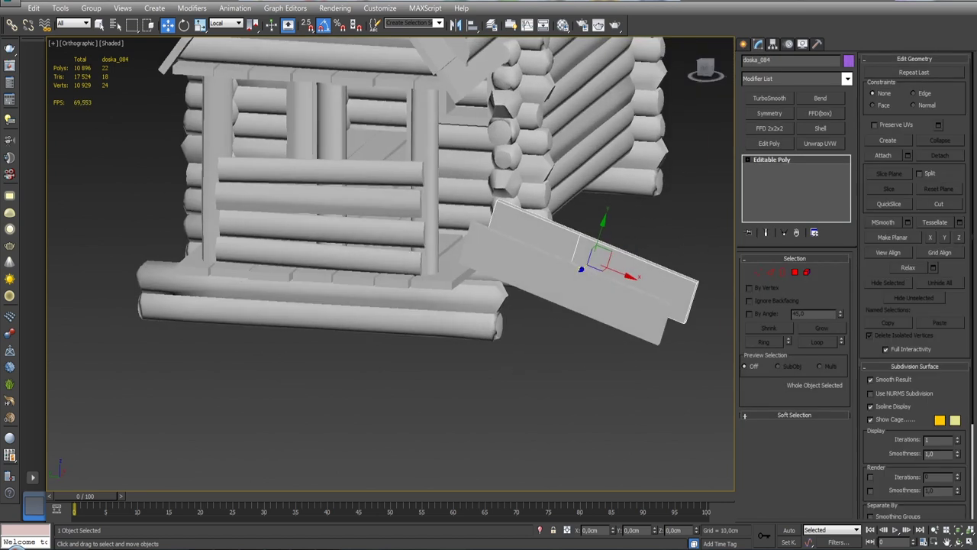
pyautogui.keyDown('alt'); pyautogui.moveTo(504, 334); pyautogui.dragTo(489, 201, button='middle'); pyautogui.keyUp('alt')
pyautogui.press('4')
pyautogui.click(488, 199)
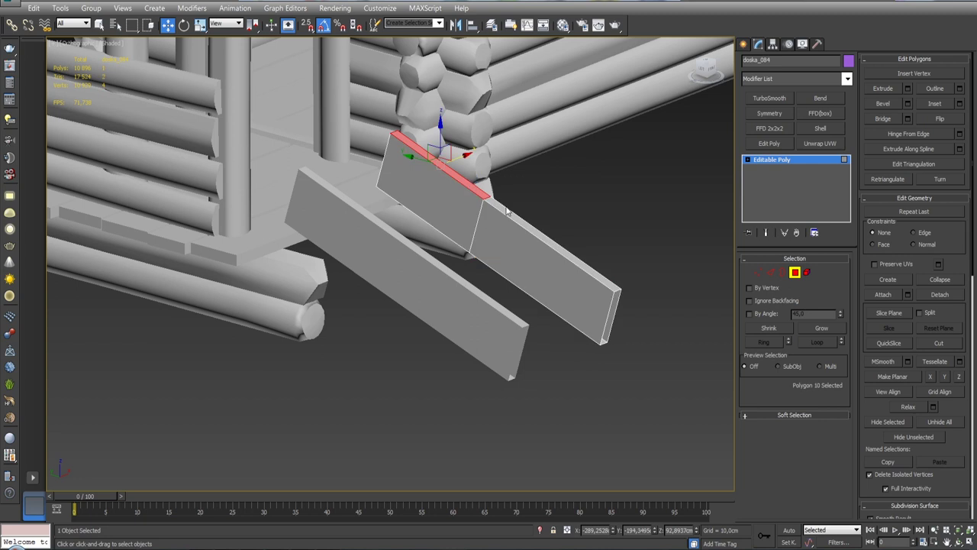
pyautogui.click(222, 25)
pyautogui.click(235, 65)
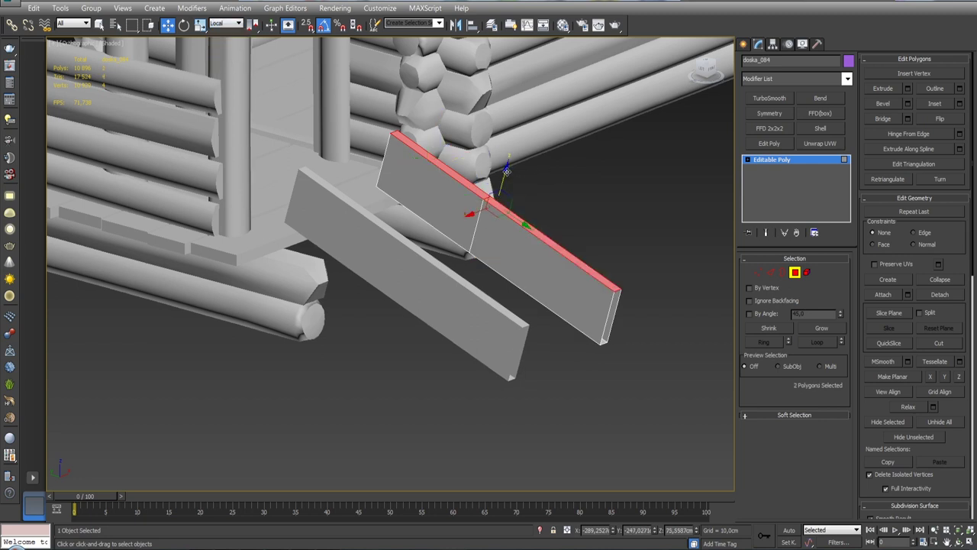
pyautogui.moveTo(507, 170); pyautogui.dragTo(491, 185)
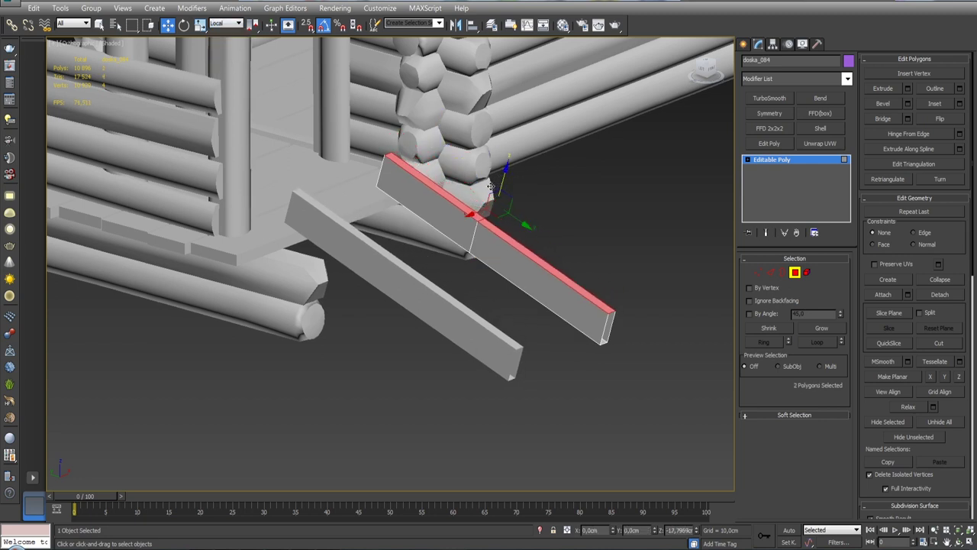
# - Chamfer the new rail's selected edge loop into extra segments
pyautogui.click(785, 273)
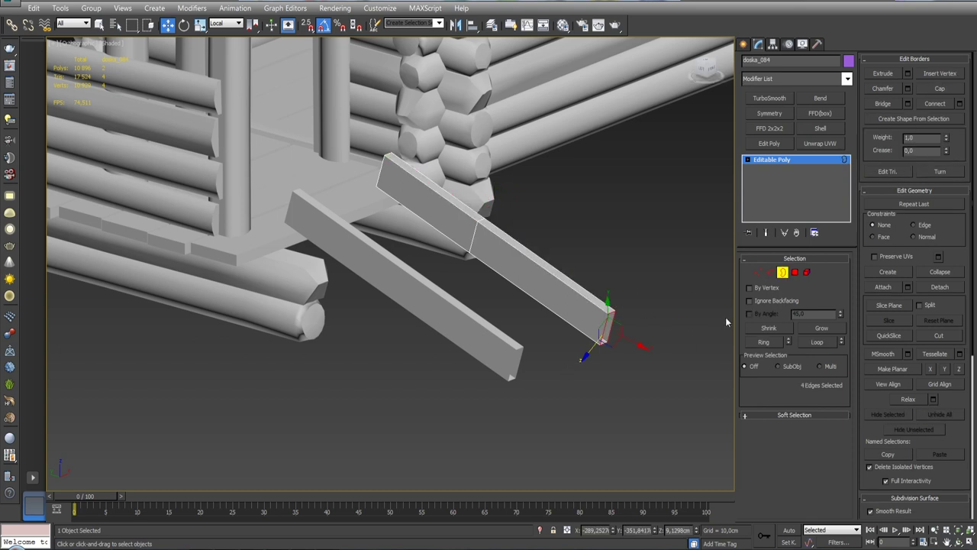
pyautogui.click(772, 272)
pyautogui.moveTo(485, 213); pyautogui.dragTo(483, 209)
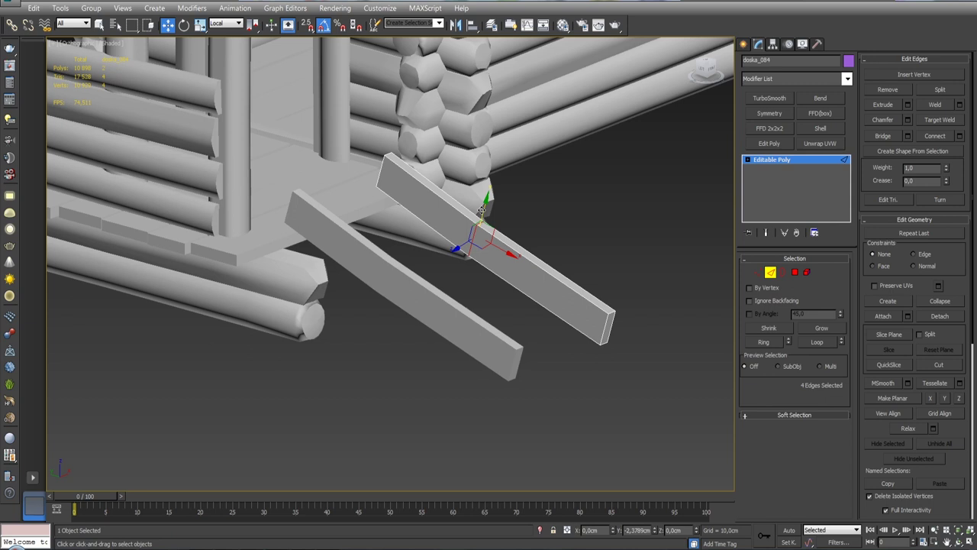
pyautogui.click(908, 120)
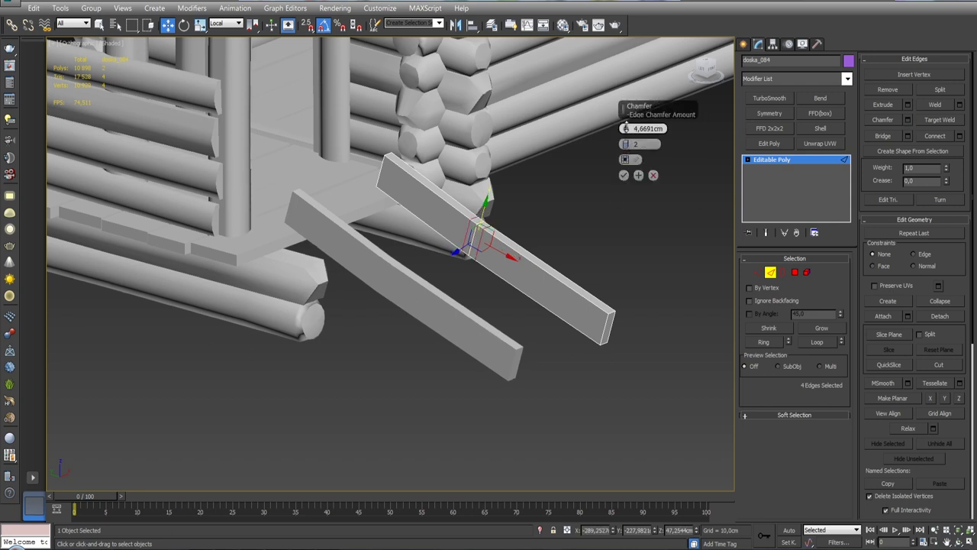
pyautogui.click(624, 175)
pyautogui.moveTo(623, 175)
pyautogui.keyDown('alt'); pyautogui.mouseDown(button='middle')
pyautogui.moveTo(483, 214)
pyautogui.moveTo(606, 204)
pyautogui.moveTo(577, 220)
pyautogui.mouseUp(button='middle'); pyautogui.keyUp('alt')
pyautogui.moveTo(529, 245)
pyautogui.keyDown('alt'); pyautogui.mouseDown(button='middle')
pyautogui.moveTo(541, 224)
pyautogui.moveTo(537, 244)
pyautogui.moveTo(565, 240)
pyautogui.moveTo(412, 248)
pyautogui.moveTo(428, 229)
pyautogui.moveTo(349, 123)
pyautogui.mouseUp(button='middle'); pyautogui.keyUp('alt')
# - Move the short plank up between the two rails near the wall
pyautogui.click(772, 273)
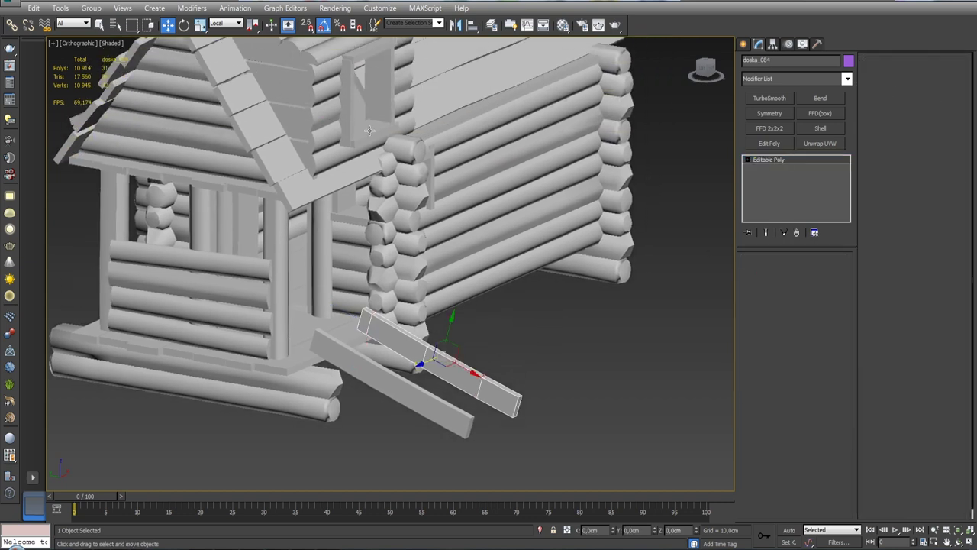
pyautogui.keyDown('shift'); pyautogui.moveTo(427, 359); pyautogui.dragTo(474, 164); pyautogui.keyUp('shift')
pyautogui.click(543, 328)
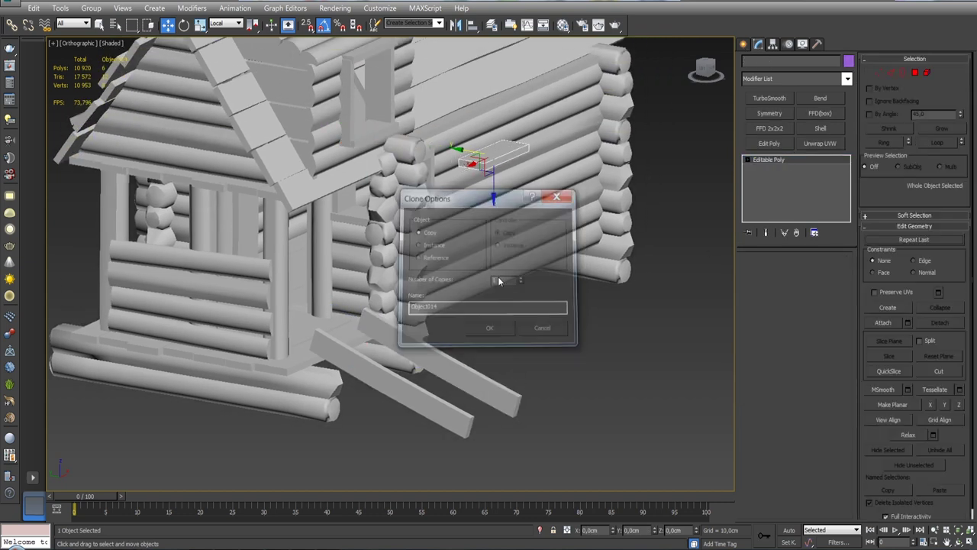
pyautogui.keyDown('alt'); pyautogui.moveTo(489, 340); pyautogui.dragTo(491, 341, button='middle'); pyautogui.keyUp('alt')
pyautogui.moveTo(491, 341); pyautogui.dragTo(451, 225)
pyautogui.moveTo(450, 225)
pyautogui.keyDown('alt'); pyautogui.mouseDown(button='middle')
pyautogui.moveTo(393, 249)
pyautogui.moveTo(377, 241)
pyautogui.mouseUp(button='middle'); pyautogui.keyUp('alt')
pyautogui.scroll(4, 393, 249)
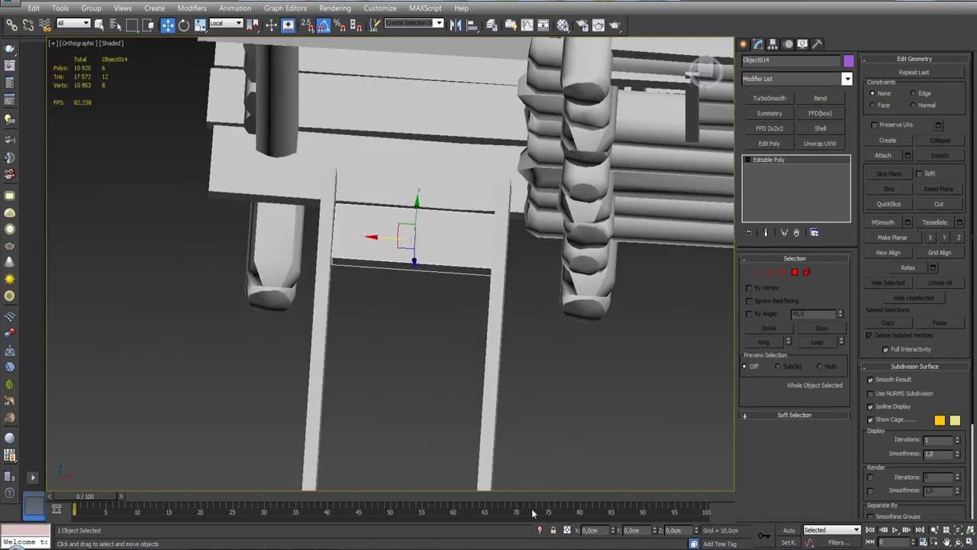
# - Isolate the step plank, delete its two end faces, then restore the scene
pyautogui.hotkey('alt', 'q')
pyautogui.keyDown('alt'); pyautogui.moveTo(459, 305); pyautogui.dragTo(534, 290, button='middle'); pyautogui.keyUp('alt')
pyautogui.click(795, 272)
pyautogui.click(136, 321)
pyautogui.keyDown('alt'); pyautogui.moveTo(136, 321); pyautogui.dragTo(504, 405, button='middle'); pyautogui.keyUp('alt')
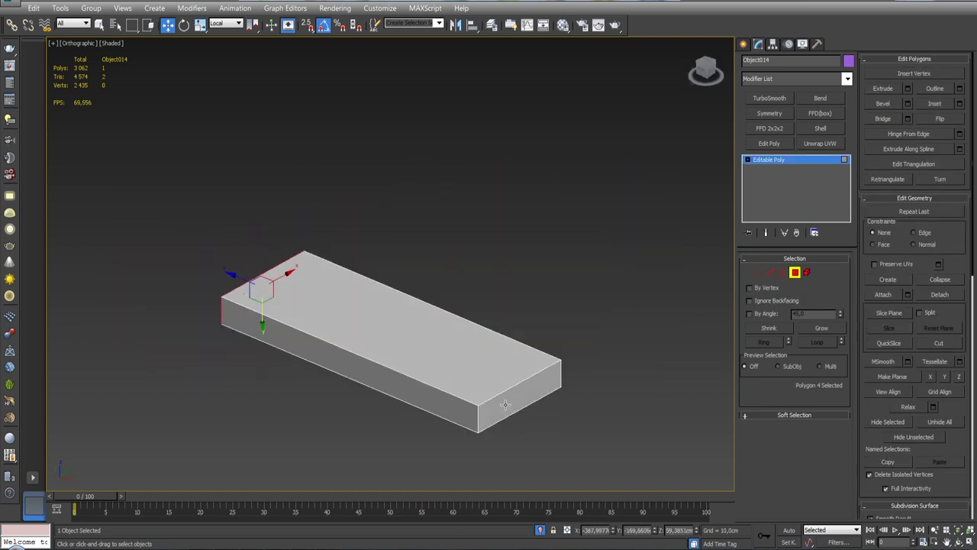
pyautogui.press('Delete')
pyautogui.click(795, 272)
pyautogui.hotkey('alt', 'q')
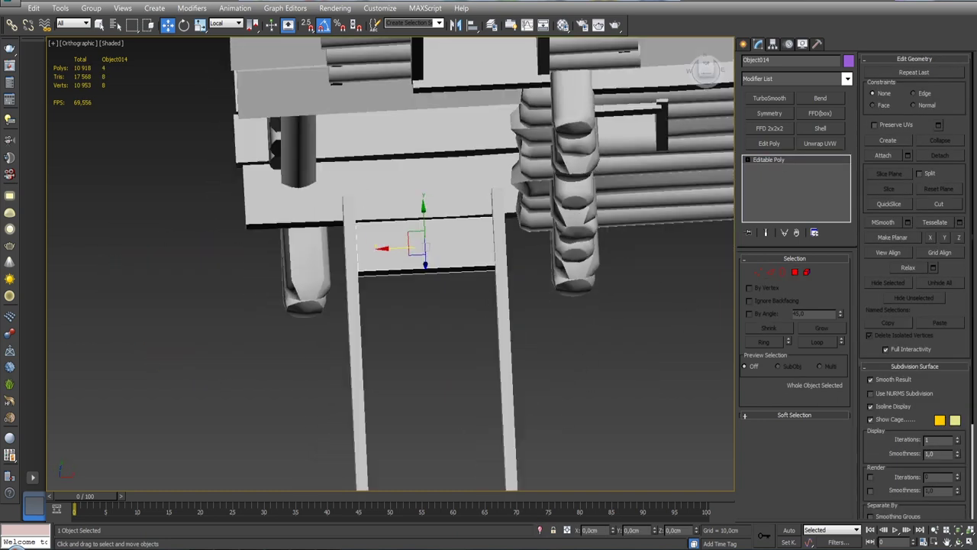
pyautogui.scroll(-3, 561, 219)
pyautogui.keyDown('ctrl'); pyautogui.click(502, 218); pyautogui.keyUp('ctrl')
# - Isolate the step and both rails in a wireframe Left view
pyautogui.keyDown('ctrl'); pyautogui.click(488, 357); pyautogui.keyUp('ctrl')
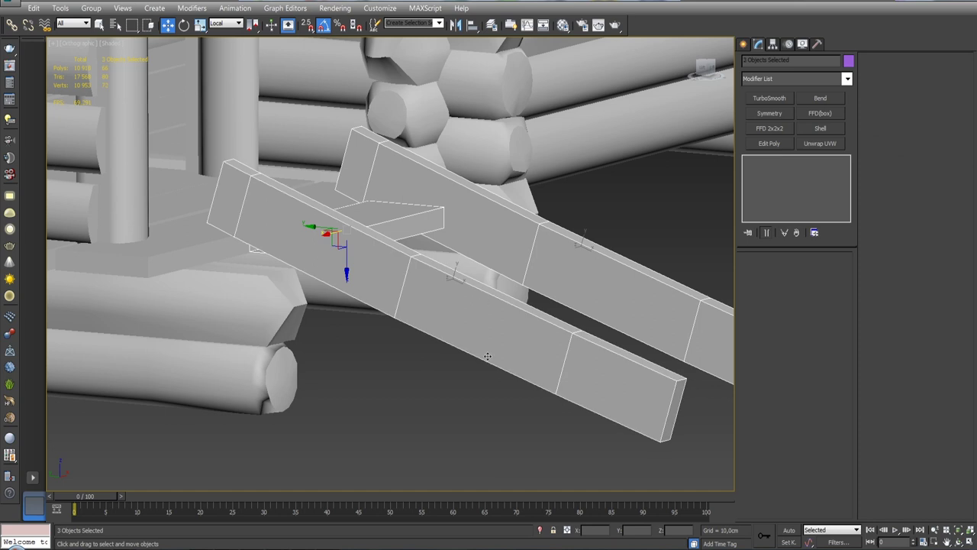
pyautogui.hotkey('alt', 'q')
pyautogui.press('l')
pyautogui.press('F3')
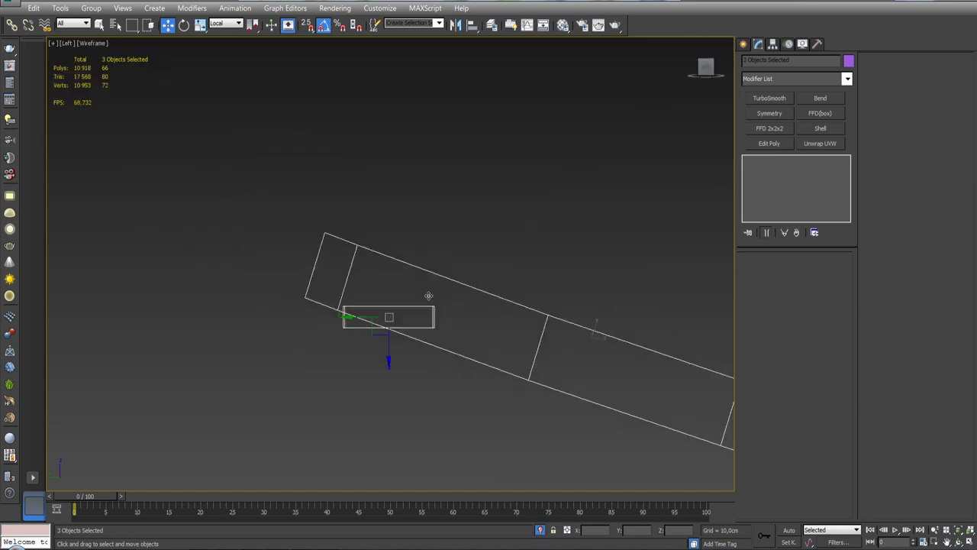
pyautogui.click(358, 326)
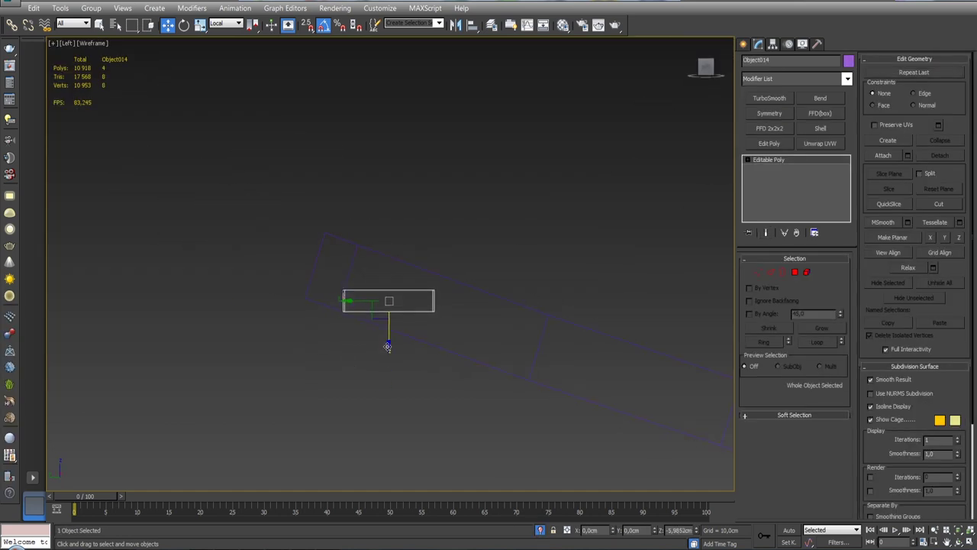
pyautogui.click(541, 530)
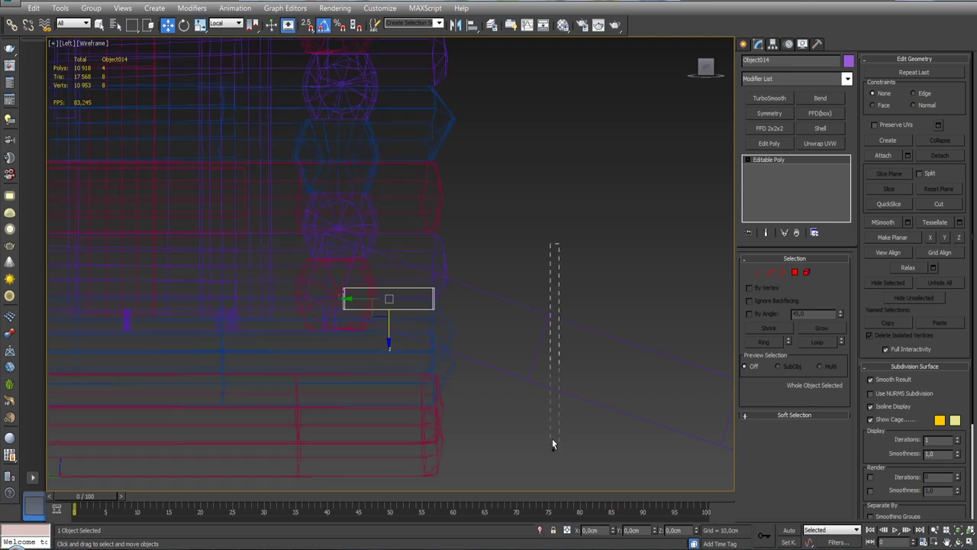
pyautogui.hotkey('ctrl', 'z')
pyautogui.hotkey('shift', 'z')
pyautogui.press('F3')
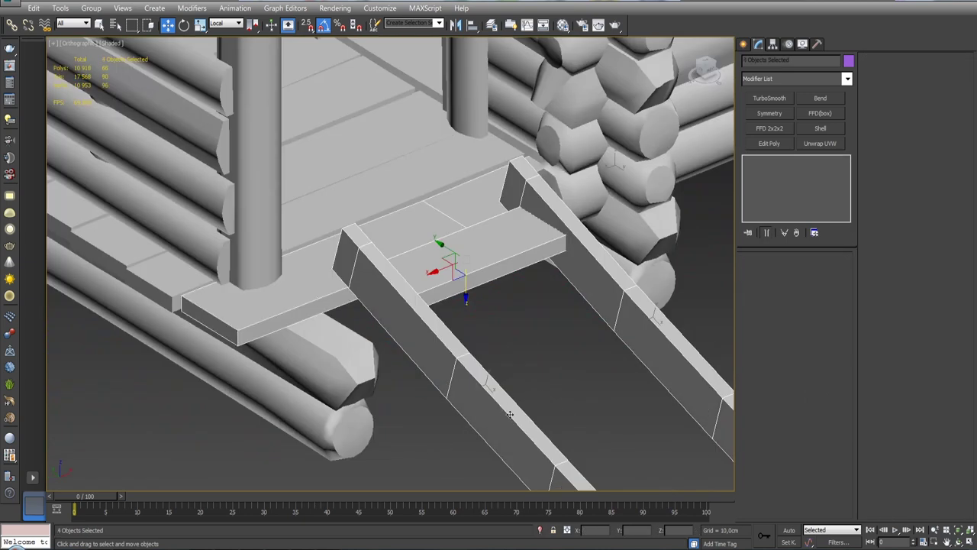
pyautogui.click(541, 530)
pyautogui.press('l')
pyautogui.press('F3')
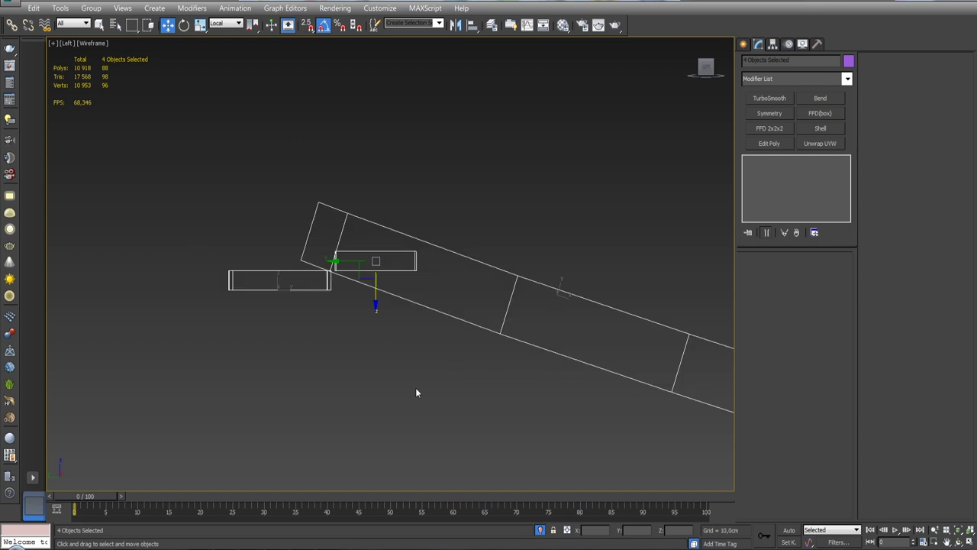
pyautogui.click(440, 222)
# - Move the step down onto the rails' slope, lowering step and rails slightly in Screen coordinates
pyautogui.moveTo(399, 215)
pyautogui.mouseDown()
pyautogui.moveTo(546, 265)
pyautogui.moveTo(522, 262)
pyautogui.mouseUp()
pyautogui.keyDown('ctrl'); pyautogui.click(576, 185); pyautogui.keyUp('ctrl')
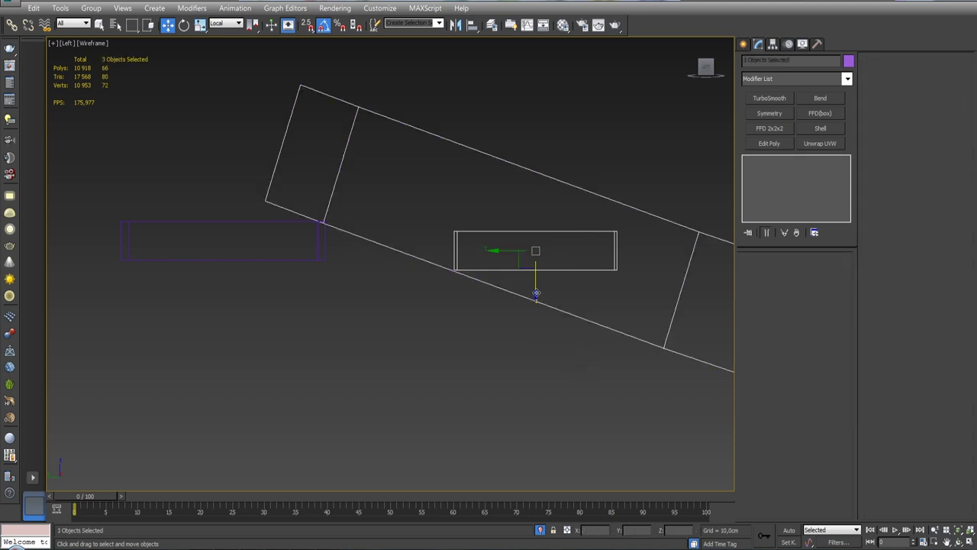
pyautogui.click(226, 23)
pyautogui.click(224, 34)
pyautogui.moveTo(537, 219); pyautogui.dragTo(536, 243)
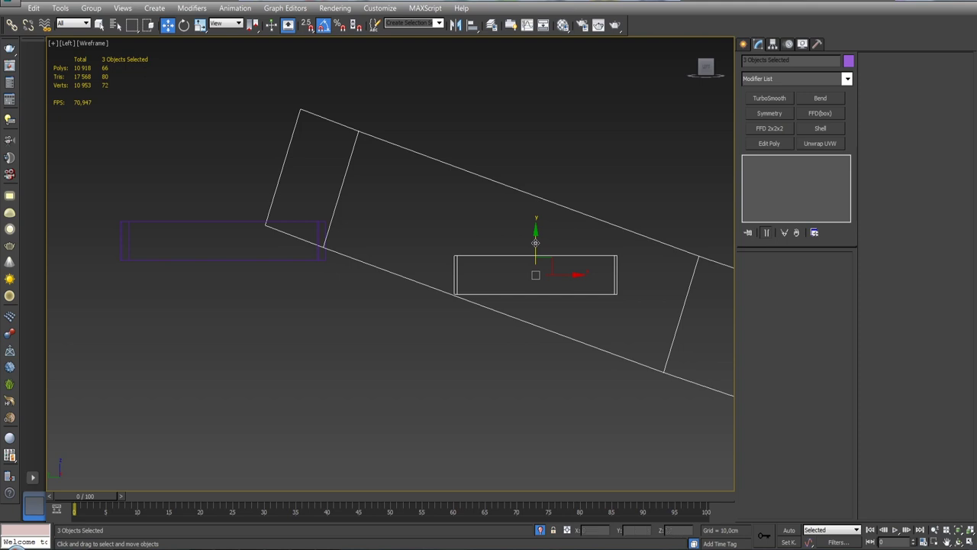
pyautogui.moveTo(536, 243); pyautogui.dragTo(363, 221, button='middle')
# - Shift-clone the step twice further down the rails as Object015 and Object016
pyautogui.click(356, 249)
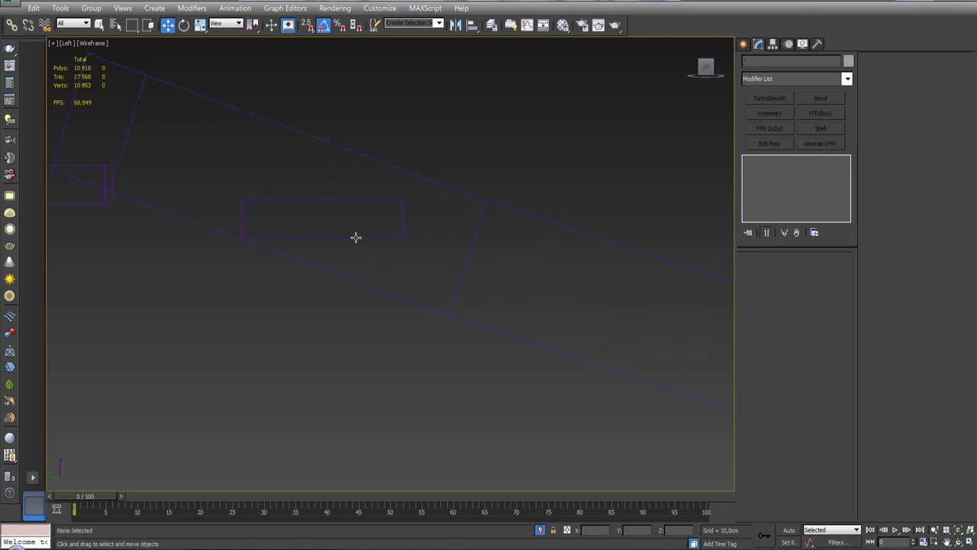
pyautogui.click(356, 237)
pyautogui.press('z')
pyautogui.scroll(-3, 439, 220)
pyautogui.scroll(-2, 443, 221)
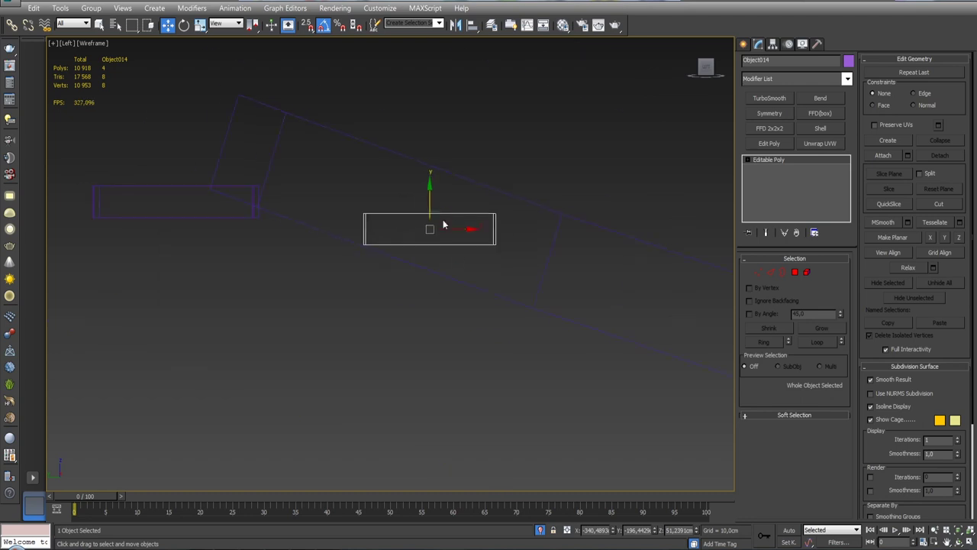
pyautogui.moveTo(448, 215); pyautogui.dragTo(388, 231, button='middle')
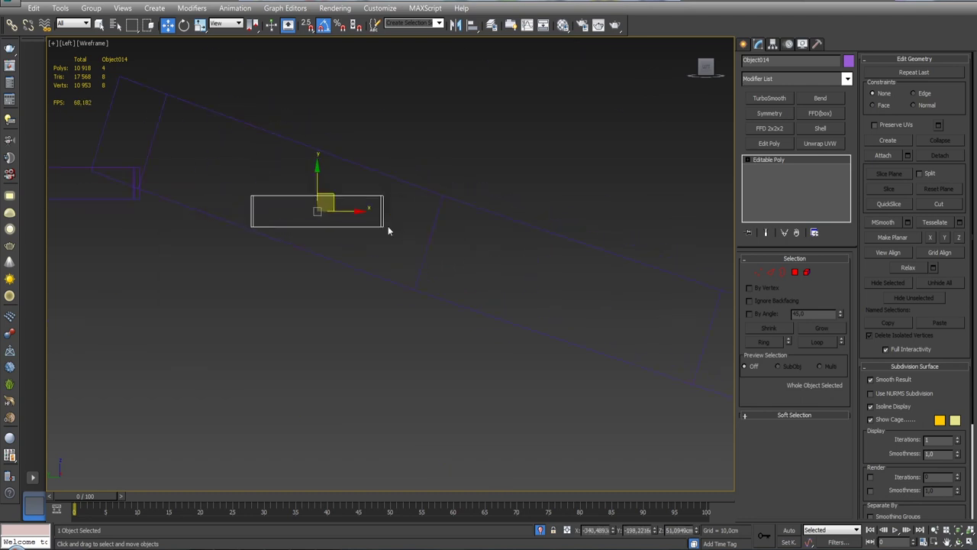
pyautogui.keyDown('shift'); pyautogui.moveTo(354, 212); pyautogui.dragTo(543, 225); pyautogui.keyUp('shift')
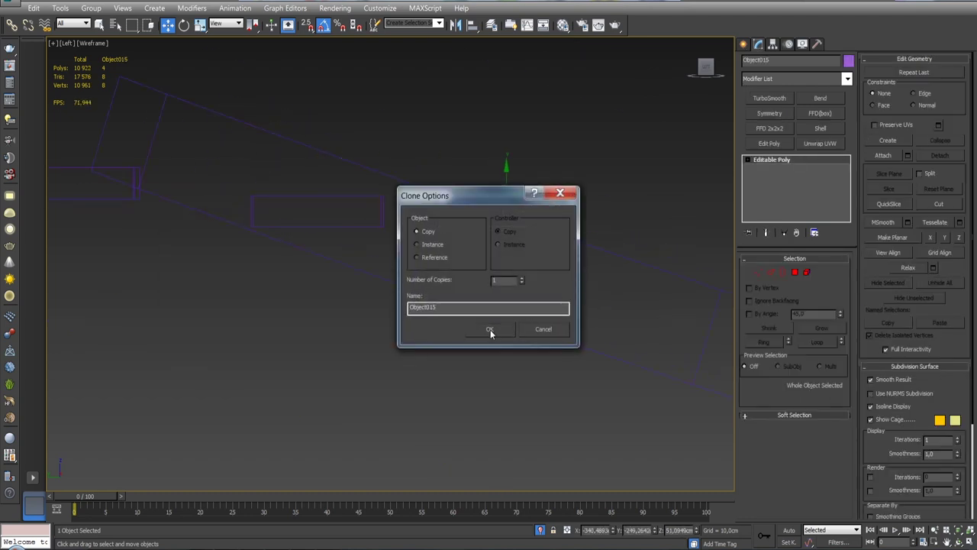
pyautogui.click(492, 329)
pyautogui.keyDown('shift'); pyautogui.moveTo(356, 222); pyautogui.dragTo(554, 244); pyautogui.keyUp('shift')
pyautogui.click(498, 330)
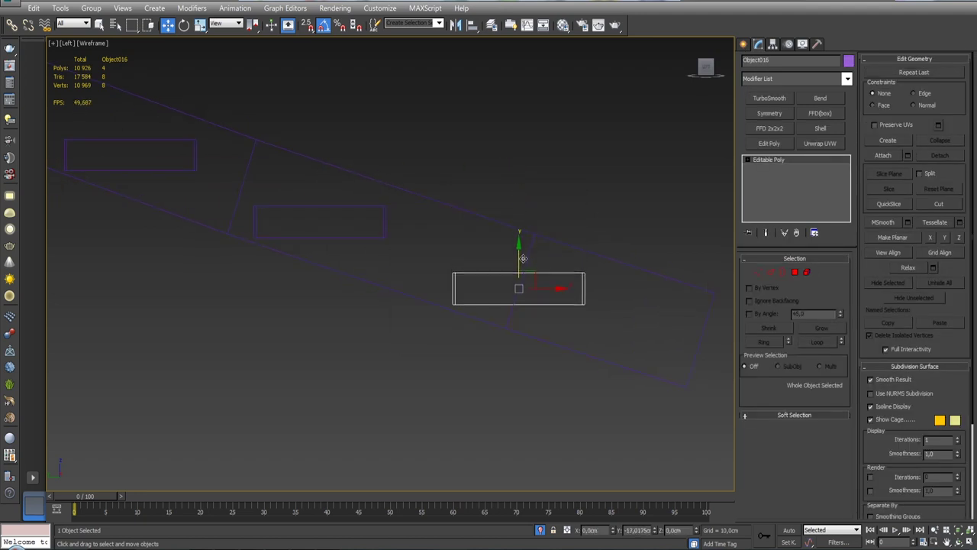
# - Return to shaded display and orbit to inspect the three-tread ramp
pyautogui.press('F3')
pyautogui.moveTo(441, 210)
pyautogui.keyDown('alt'); pyautogui.mouseDown(button='middle')
pyautogui.moveTo(535, 252)
pyautogui.moveTo(580, 260)
pyautogui.mouseUp(button='middle'); pyautogui.keyUp('alt')
pyautogui.scroll(-3, 488, 268)
pyautogui.scroll(-3, 489, 290)
pyautogui.keyDown('alt'); pyautogui.moveTo(489, 290); pyautogui.dragTo(470, 285, button='middle'); pyautogui.keyUp('alt')
pyautogui.scroll(3, 429, 300)
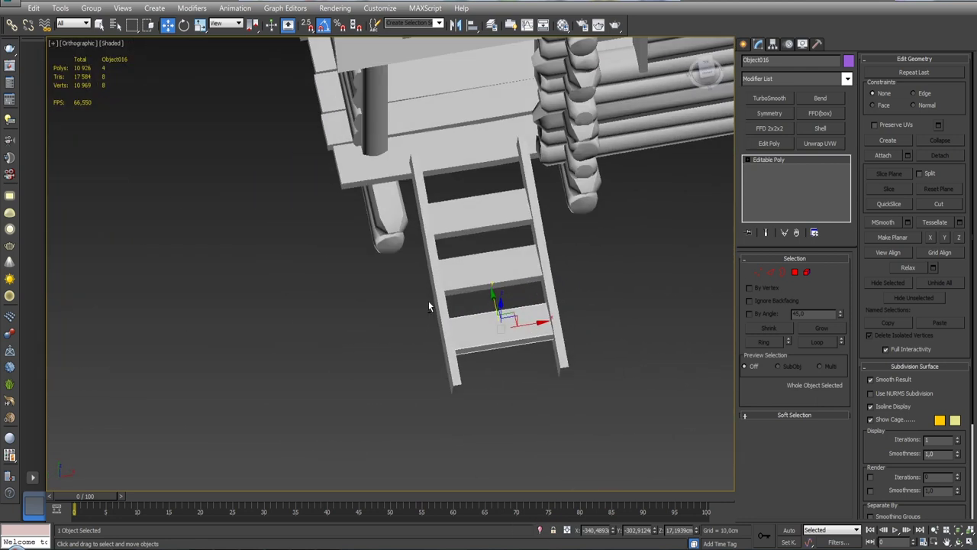
# - Add Unwrap UVW to a ramp rail and relax all its UVs by polygon angles
pyautogui.click(471, 256)
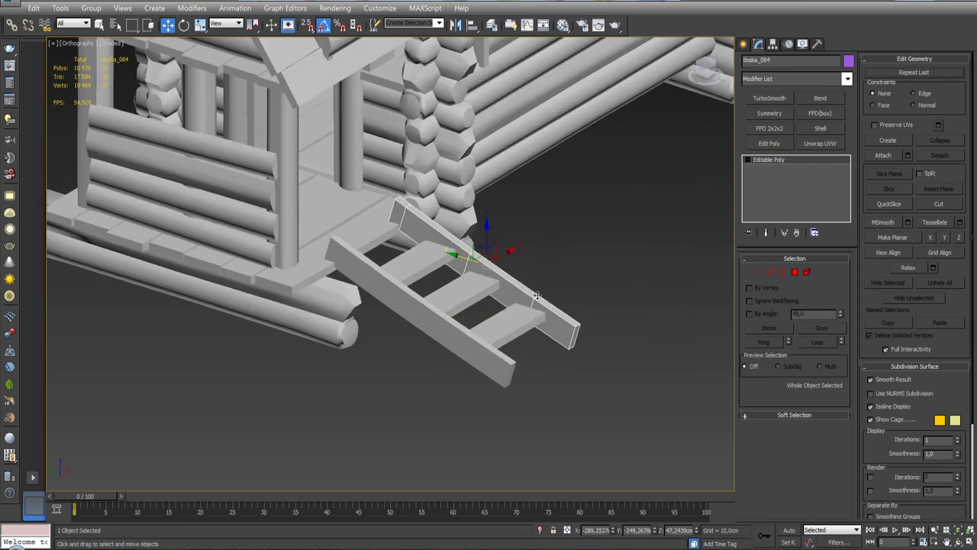
pyautogui.click(822, 145)
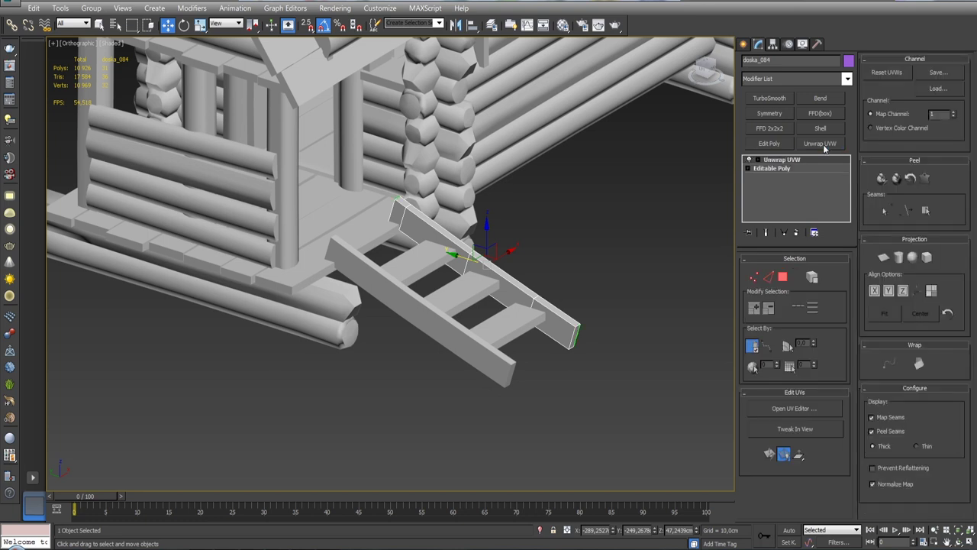
pyautogui.click(820, 407)
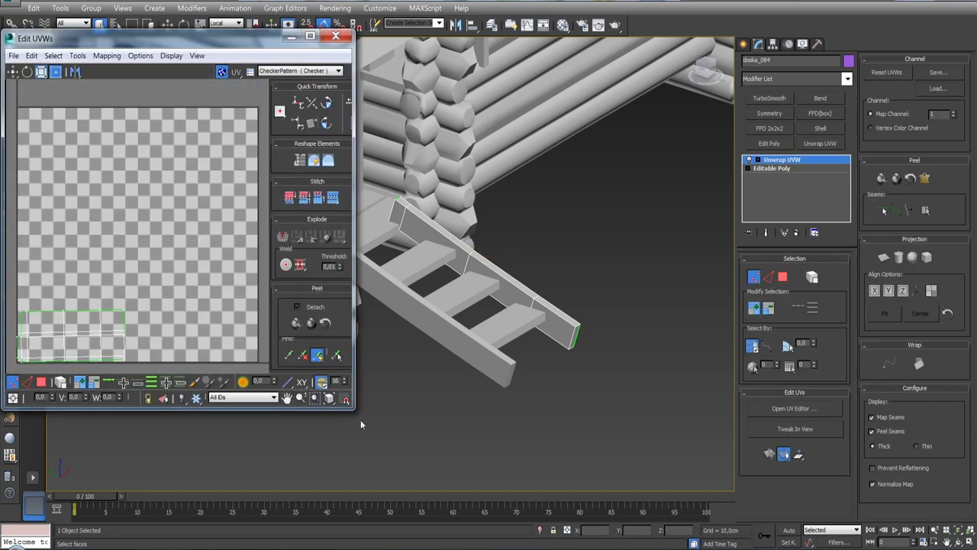
pyautogui.click(181, 315)
pyautogui.hotkey('ctrl', 'a')
pyautogui.scroll(2, 199, 282)
pyautogui.press('q')
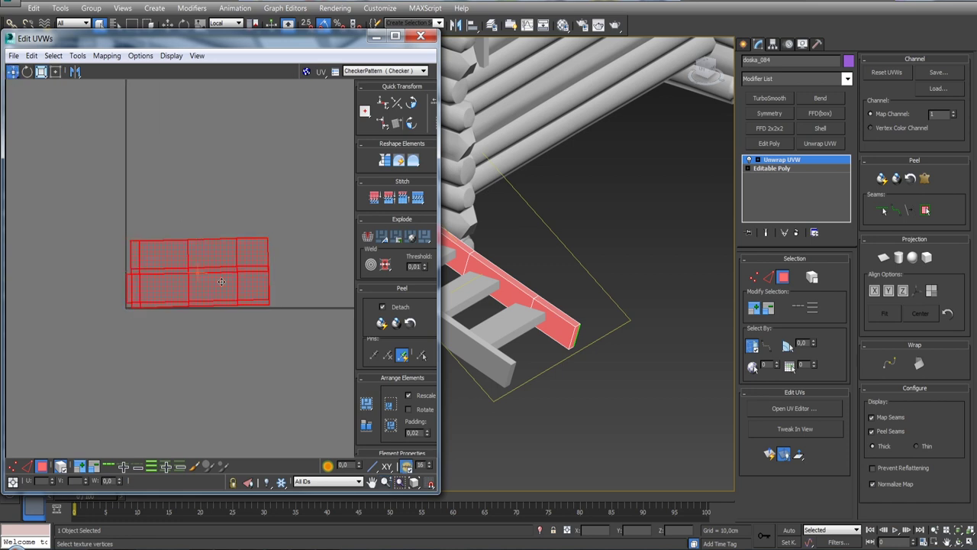
pyautogui.rightClick(221, 282)
pyautogui.click(123, 359)
pyautogui.click(65, 93)
pyautogui.click(45, 117)
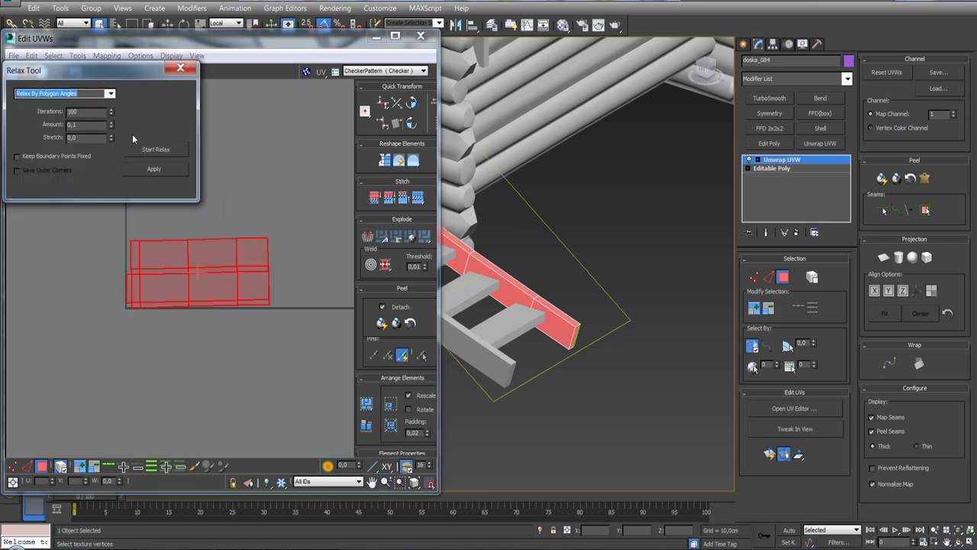
pyautogui.click(155, 149)
# - Reselect all UV faces, relax them again, and pack the UV shells
pyautogui.click(27, 466)
pyautogui.scroll(3, 291, 309)
pyautogui.scroll(1, 284, 320)
pyautogui.hotkey('ctrl', 'a')
pyautogui.click(295, 301)
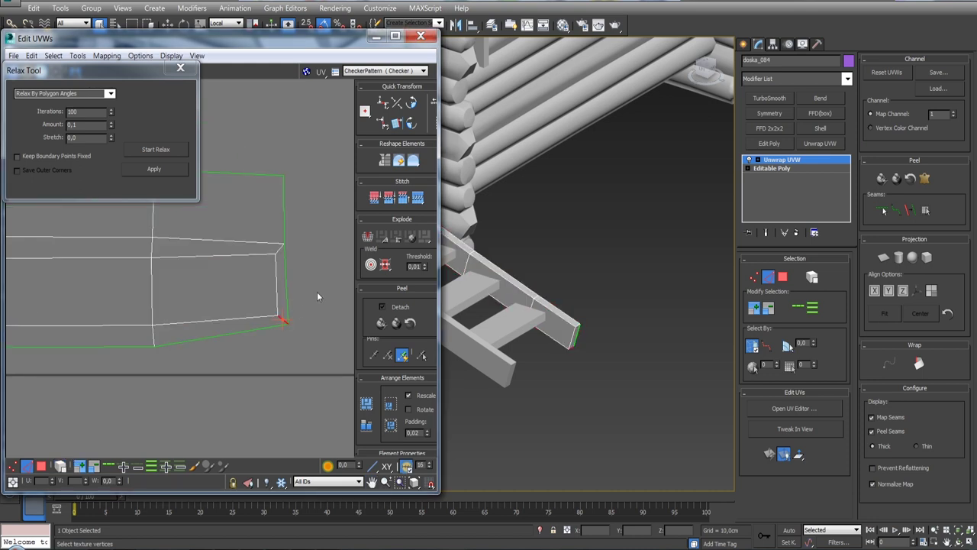
pyautogui.click(40, 466)
pyautogui.hotkey('ctrl', 'a')
pyautogui.click(155, 149)
pyautogui.scroll(-2, 250, 354)
pyautogui.click(367, 404)
# - Collapse the unwrap into the mesh, preview the checker material, then hide it again
pyautogui.rightClick(796, 160)
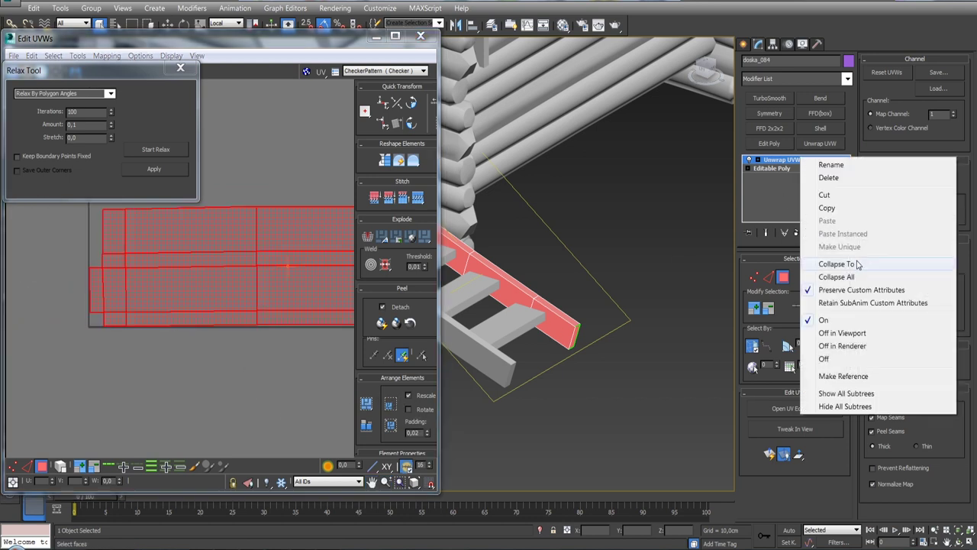
pyautogui.click(886, 263)
pyautogui.click(563, 25)
pyautogui.click(833, 215)
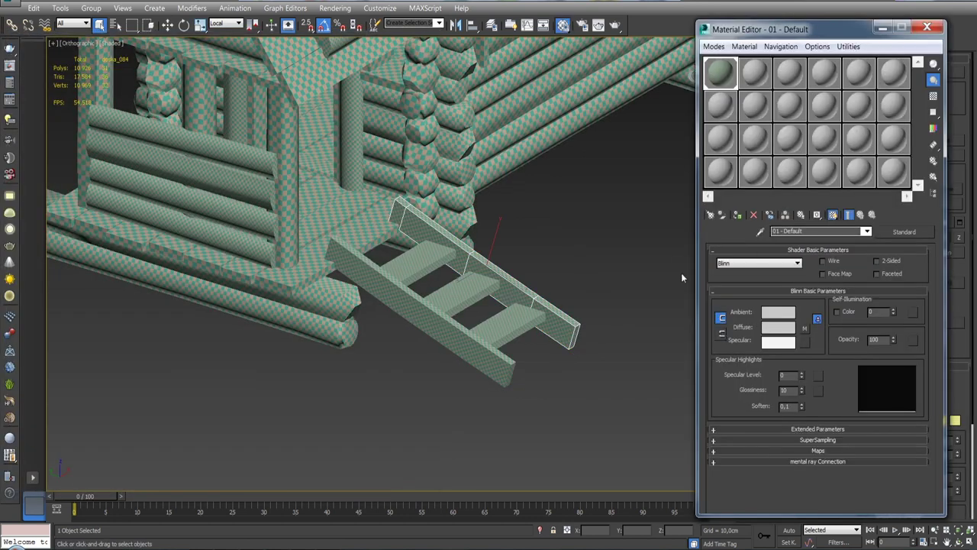
pyautogui.scroll(5, 458, 267)
pyautogui.scroll(-2, 459, 267)
pyautogui.keyDown('alt'); pyautogui.moveTo(459, 268); pyautogui.dragTo(481, 271, button='middle'); pyautogui.keyUp('alt')
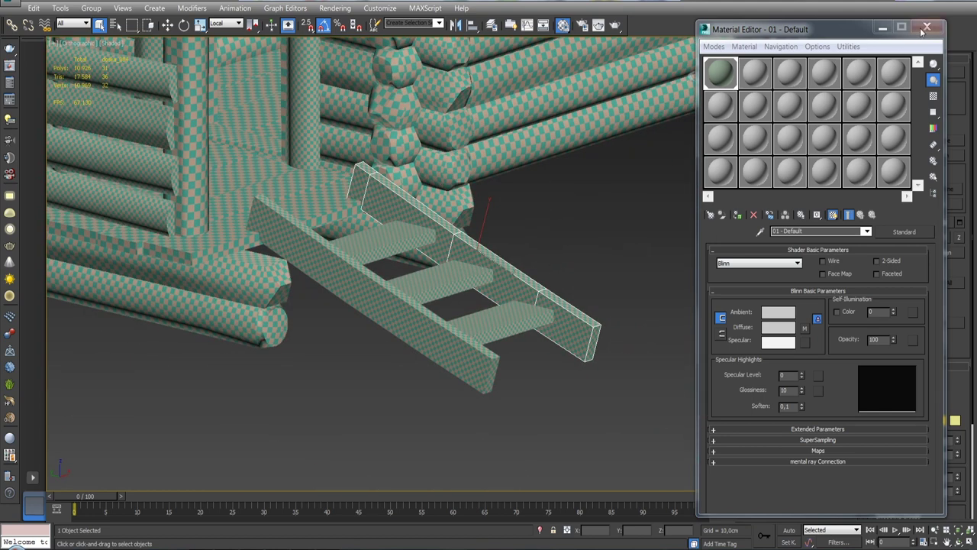
pyautogui.click(833, 215)
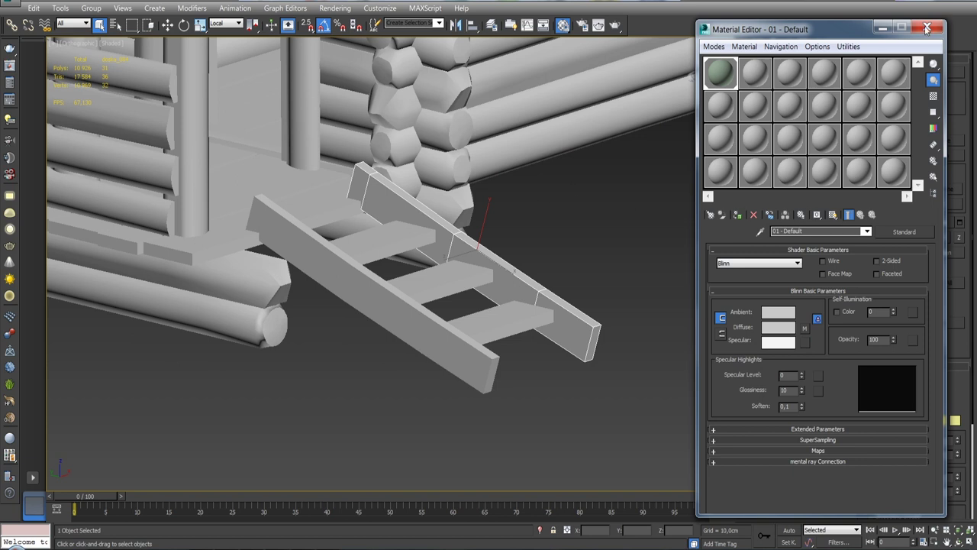
pyautogui.click(926, 29)
pyautogui.keyDown('alt'); pyautogui.moveTo(571, 217); pyautogui.dragTo(580, 183, button='middle'); pyautogui.keyUp('alt')
# - Select all five ladder pieces and move them slightly right along X
pyautogui.moveTo(433, 239)
pyautogui.keyDown('alt'); pyautogui.mouseDown(button='middle')
pyautogui.moveTo(492, 260)
pyautogui.moveTo(456, 214)
pyautogui.moveTo(428, 221)
pyautogui.mouseUp(button='middle'); pyautogui.keyUp('alt')
pyautogui.scroll(3, 465, 237)
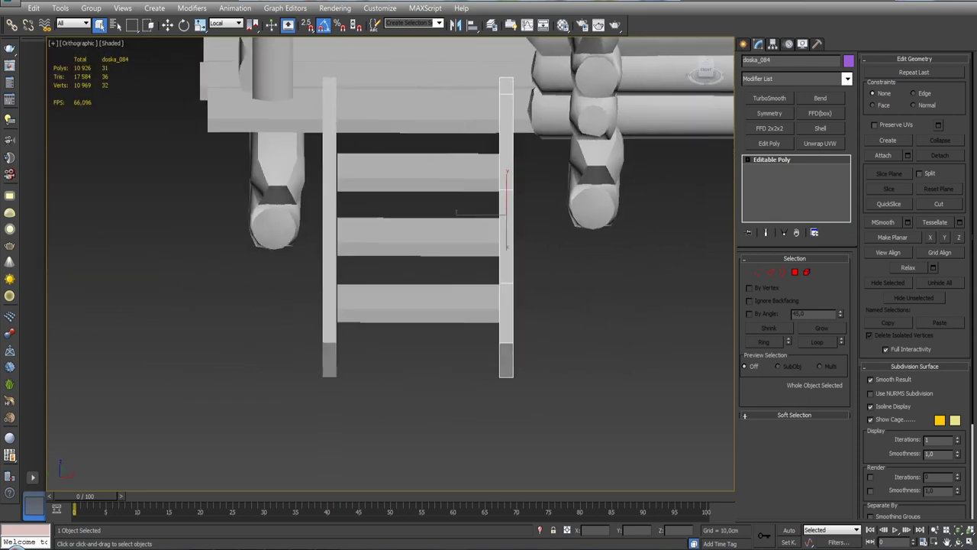
pyautogui.moveTo(305, 137); pyautogui.dragTo(534, 359)
pyautogui.press('w')
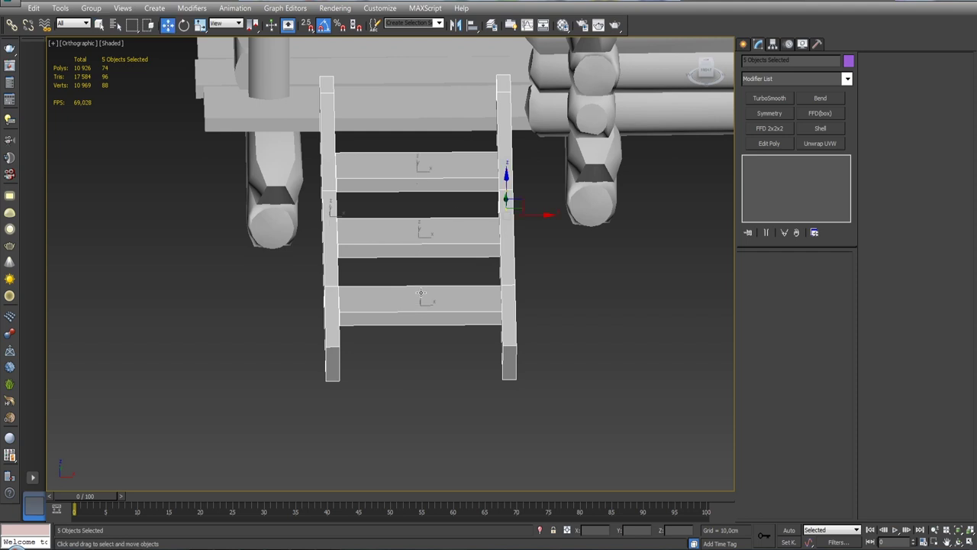
pyautogui.moveTo(543, 214); pyautogui.dragTo(563, 214)
pyautogui.moveTo(564, 214)
pyautogui.keyDown('alt'); pyautogui.mouseDown(button='middle')
pyautogui.moveTo(592, 219)
pyautogui.moveTo(400, 245)
pyautogui.moveTo(442, 239)
pyautogui.mouseUp(button='middle'); pyautogui.keyUp('alt')
pyautogui.scroll(-5, 589, 213)
# - Draw a new cylinder beside the ramp in the top view
pyautogui.press('t')
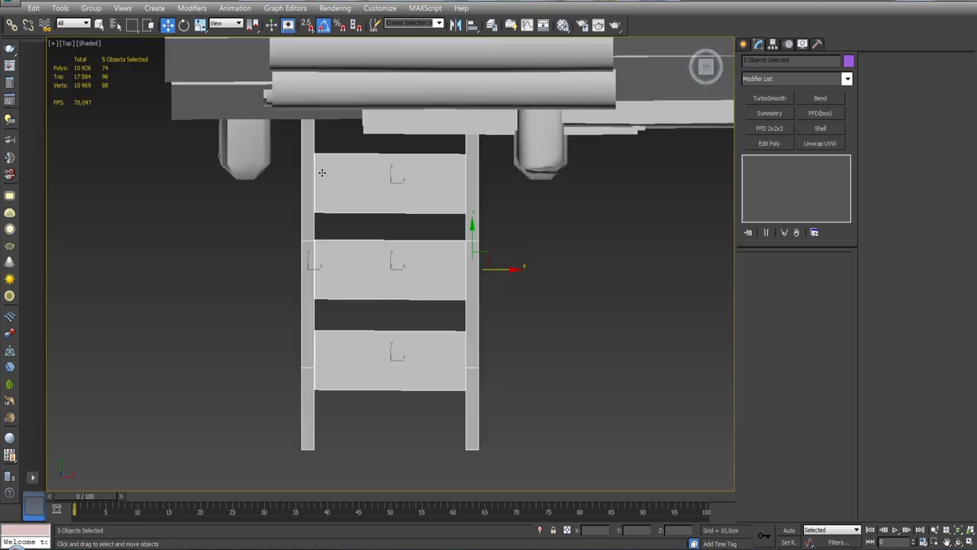
pyautogui.click(662, 278)
pyautogui.click(745, 45)
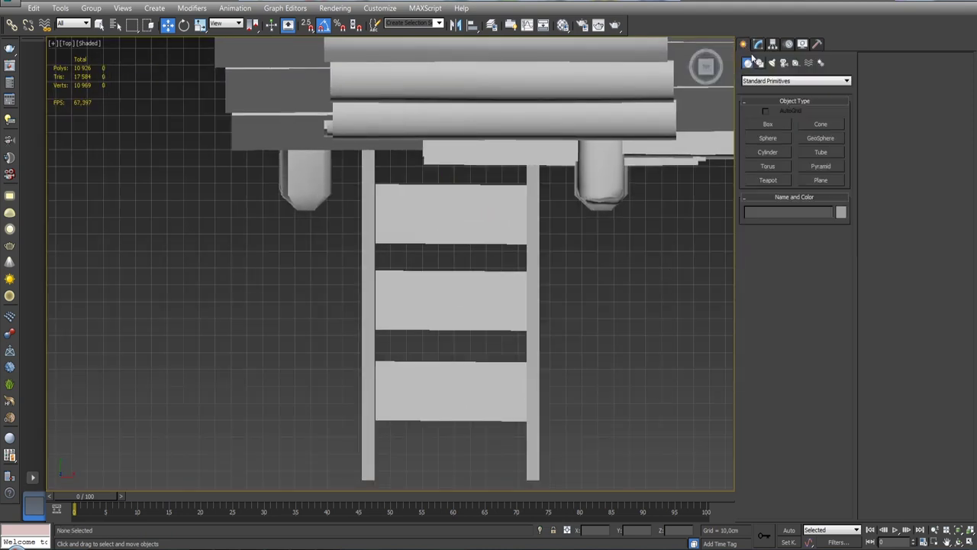
pyautogui.click(768, 152)
pyautogui.moveTo(327, 220); pyautogui.dragTo(335, 235)
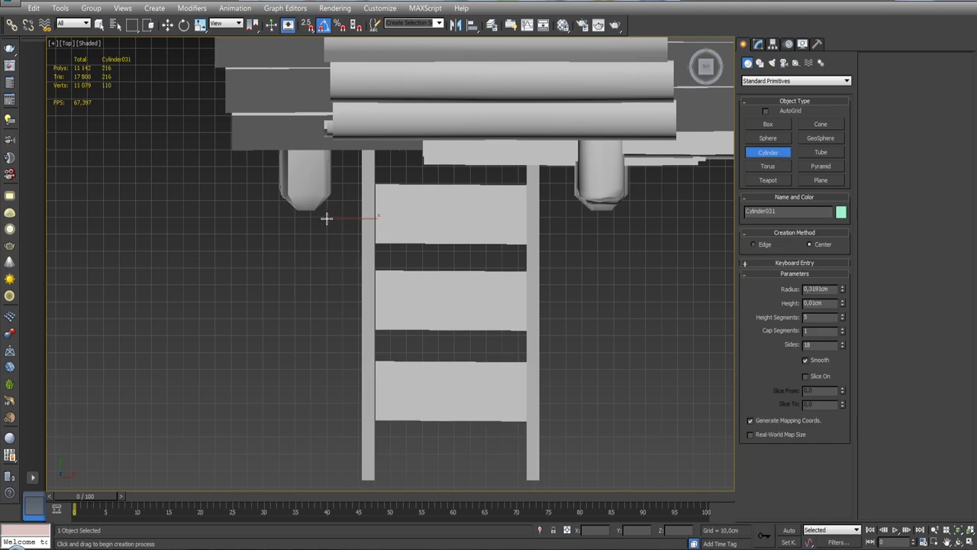
pyautogui.click(312, 82)
pyautogui.keyDown('alt'); pyautogui.moveTo(312, 82); pyautogui.dragTo(344, 191, button='middle'); pyautogui.keyUp('alt')
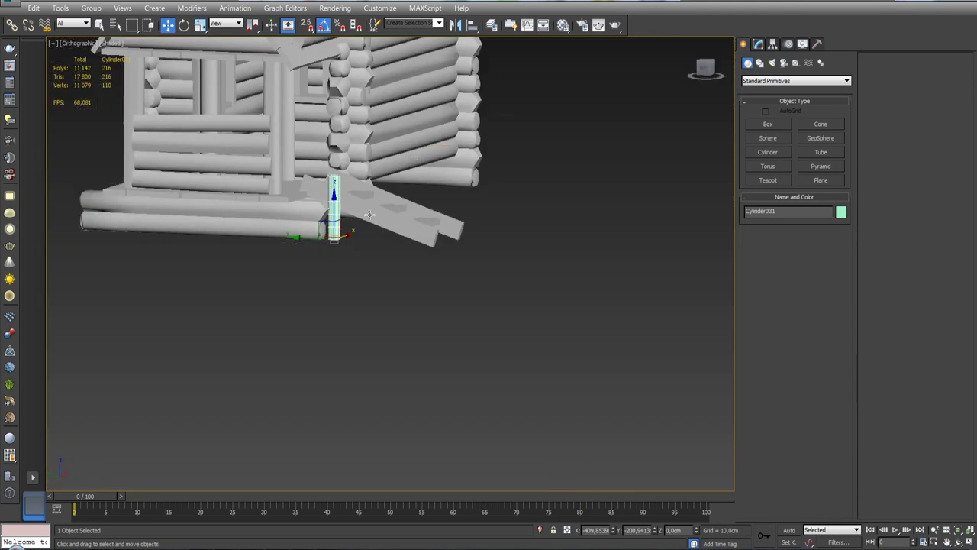
pyautogui.scroll(3, 305, 191)
pyautogui.click(759, 43)
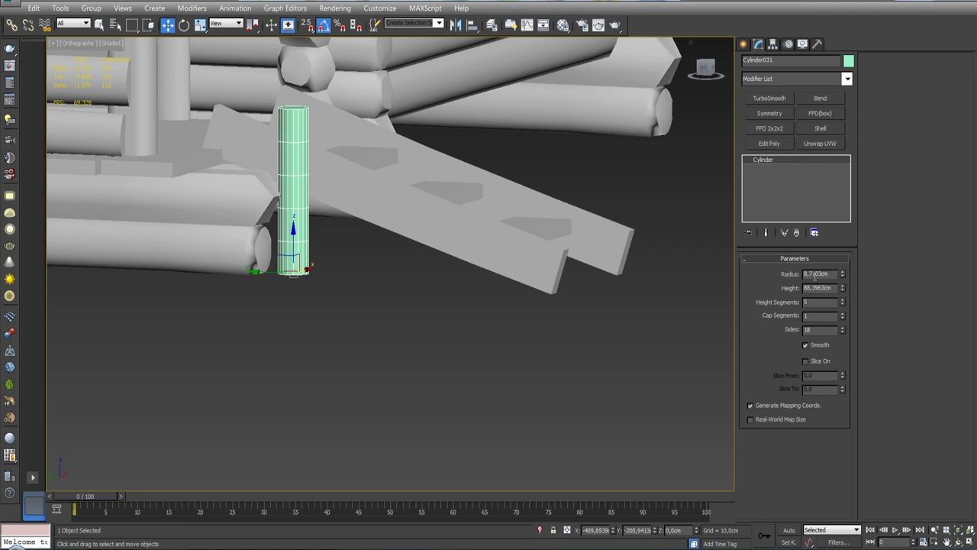
# - Set the cylinder's radius to 6 cm and raise its height to about 175.9 cm
pyautogui.press('l')
pyautogui.moveTo(542, 272); pyautogui.dragTo(467, 268, button='middle')
pyautogui.scroll(3, 467, 268)
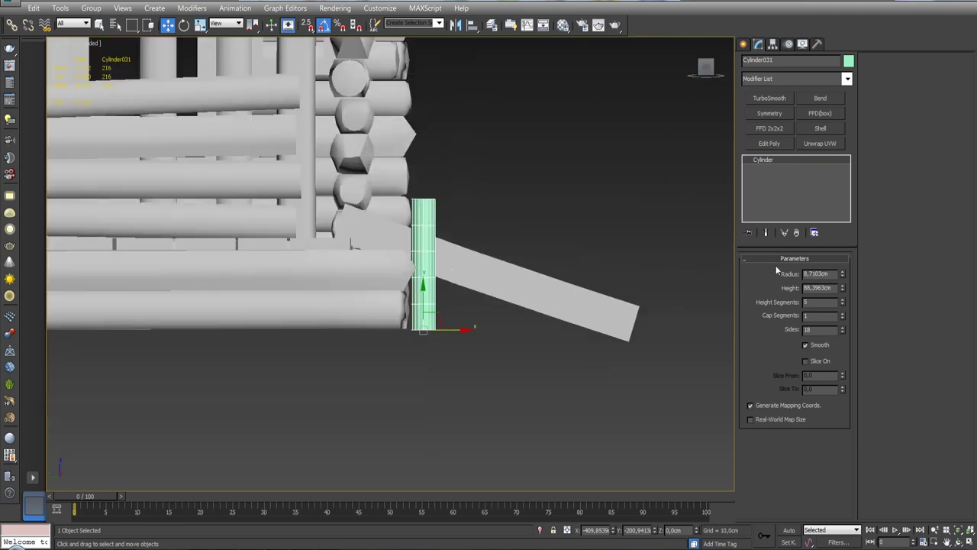
pyautogui.moveTo(843, 277); pyautogui.dragTo(845, 295)
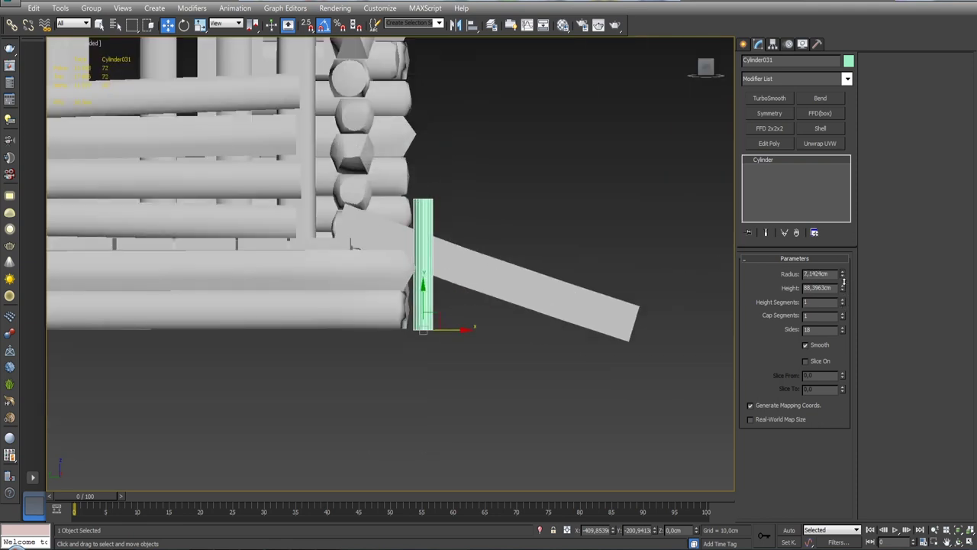
pyautogui.write('6')
pyautogui.press('Return')
pyautogui.moveTo(844, 288); pyautogui.dragTo(838, 244)
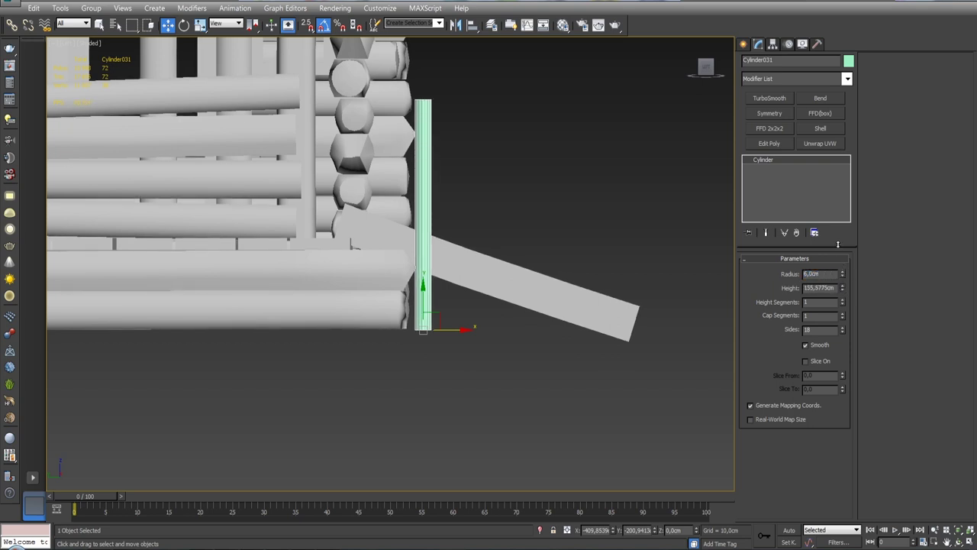
# - Move the post onto the log end next to the ramp
pyautogui.moveTo(427, 290)
pyautogui.keyDown('alt'); pyautogui.mouseDown(button='middle')
pyautogui.moveTo(474, 272)
pyautogui.moveTo(470, 245)
pyautogui.mouseUp(button='middle'); pyautogui.keyUp('alt')
pyautogui.moveTo(470, 246); pyautogui.dragTo(489, 246)
pyautogui.moveTo(489, 246)
pyautogui.keyDown('alt'); pyautogui.mouseDown(button='middle')
pyautogui.moveTo(515, 132)
pyautogui.moveTo(555, 172)
pyautogui.mouseUp(button='middle'); pyautogui.keyUp('alt')
pyautogui.moveTo(464, 170); pyautogui.dragTo(424, 170)
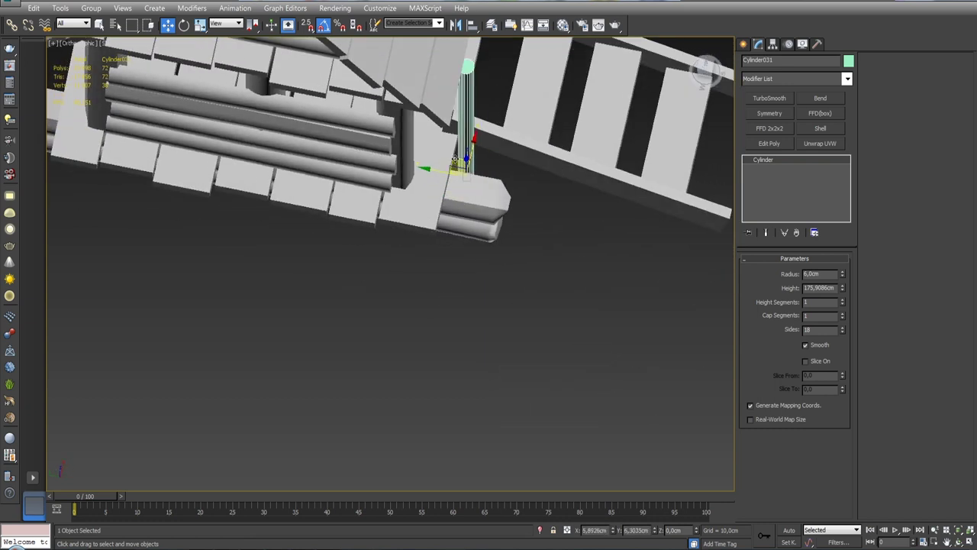
pyautogui.scroll(5, 456, 158)
pyautogui.press('t')
pyautogui.press('F3')
pyautogui.scroll(4, 419, 280)
pyautogui.scroll(3, 479, 296)
# - Isolate the post with the plank, slide it left beside the plank, and set 15 sides
pyautogui.hotkey('shift', 'z')
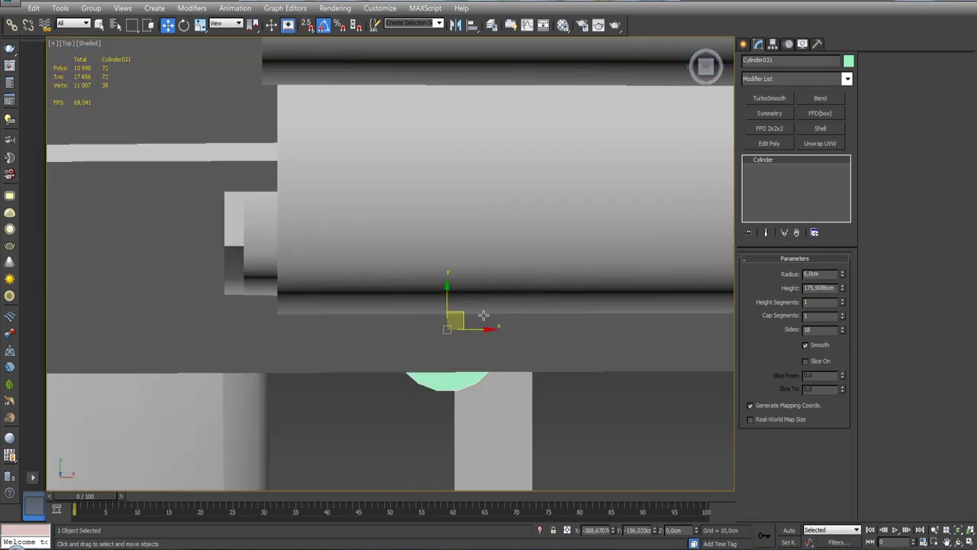
pyautogui.hotkey('shift', 'z')
pyautogui.hotkey('shift', 'z')
pyautogui.hotkey('shift', 'z')
pyautogui.keyDown('ctrl'); pyautogui.click(508, 298); pyautogui.keyUp('ctrl')
pyautogui.hotkey('alt', 'q')
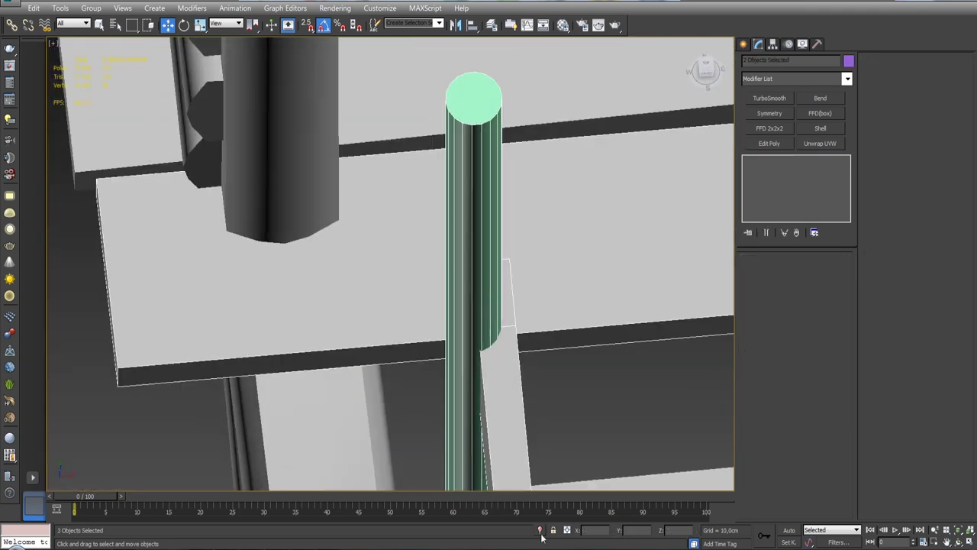
pyautogui.hotkey('shift', 'z')
pyautogui.hotkey('shift', 'z')
pyautogui.hotkey('shift', 'z')
pyautogui.click(490, 269)
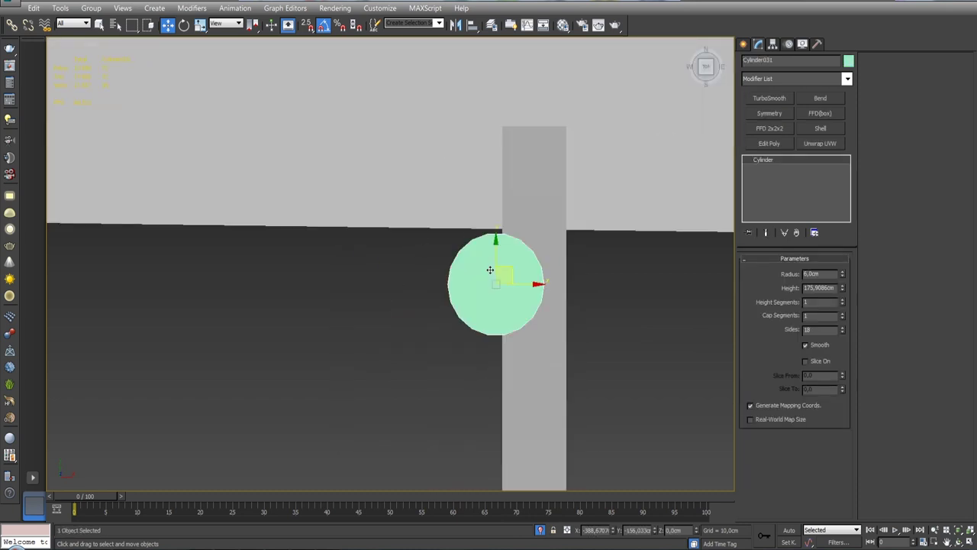
pyautogui.moveTo(511, 268); pyautogui.dragTo(469, 262)
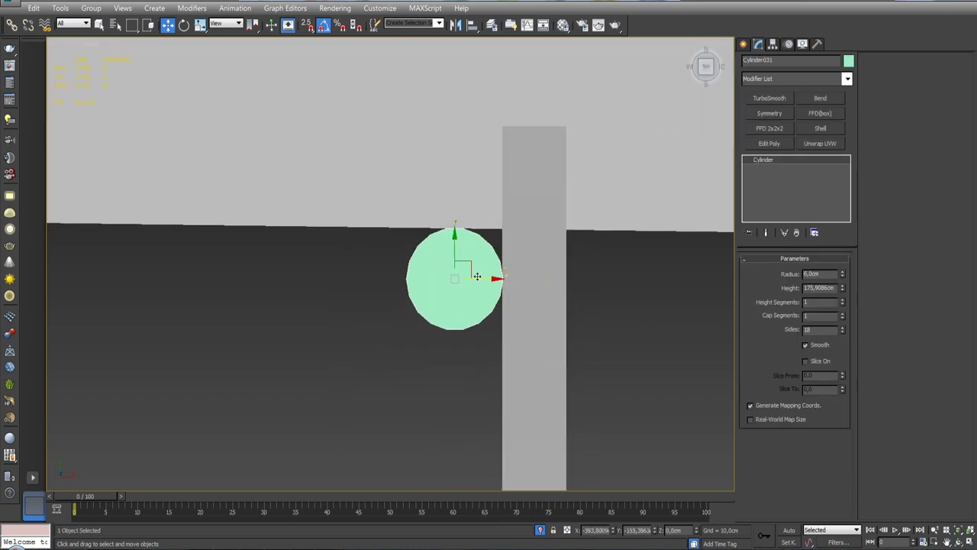
pyautogui.hotkey('shift', 'z')
pyautogui.hotkey('shift', 'z')
pyautogui.hotkey('shift', 'z')
pyautogui.hotkey('shift', 'z')
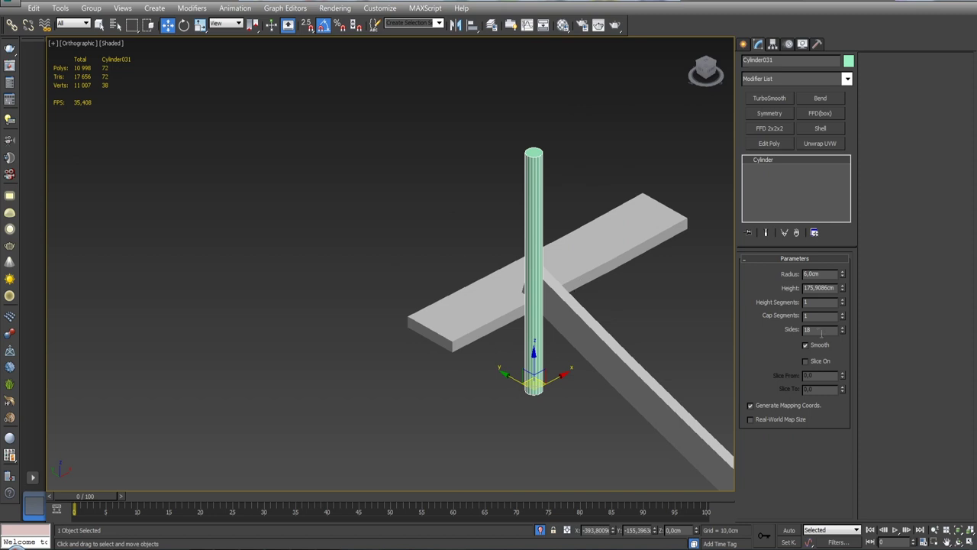
pyautogui.write('15')
pyautogui.press('Return')
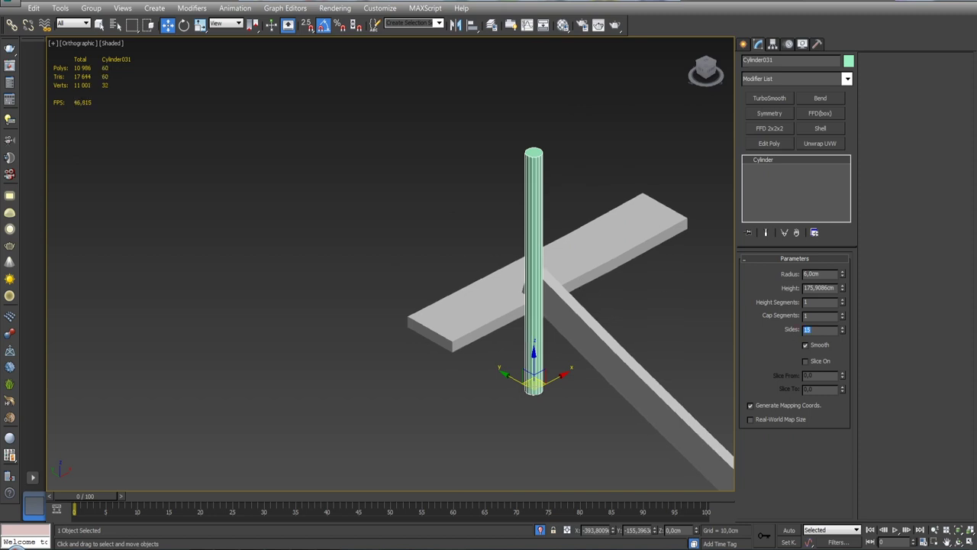
pyautogui.scroll(3, 550, 249)
# - Make the post editable as polygons and inset its top face
pyautogui.click(769, 144)
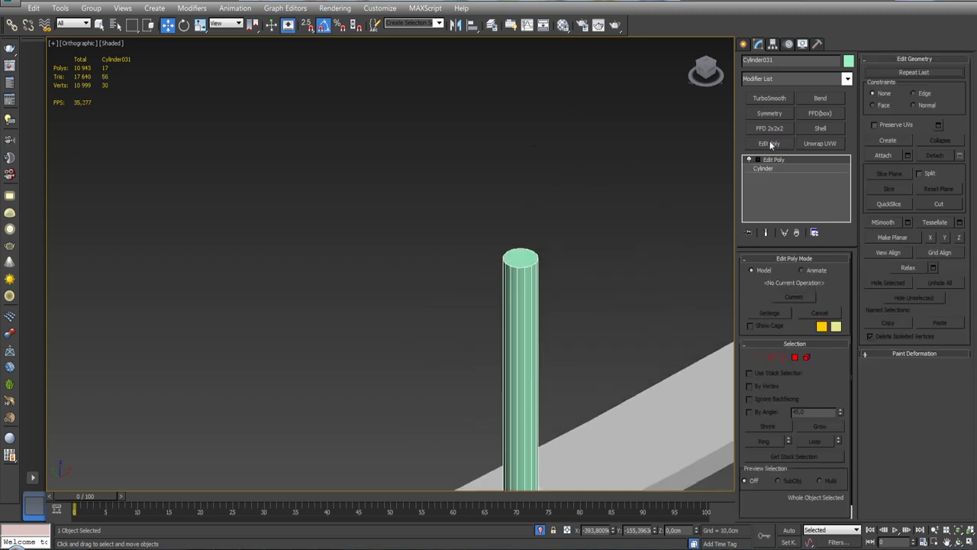
pyautogui.click(795, 356)
pyautogui.click(543, 244)
pyautogui.click(960, 104)
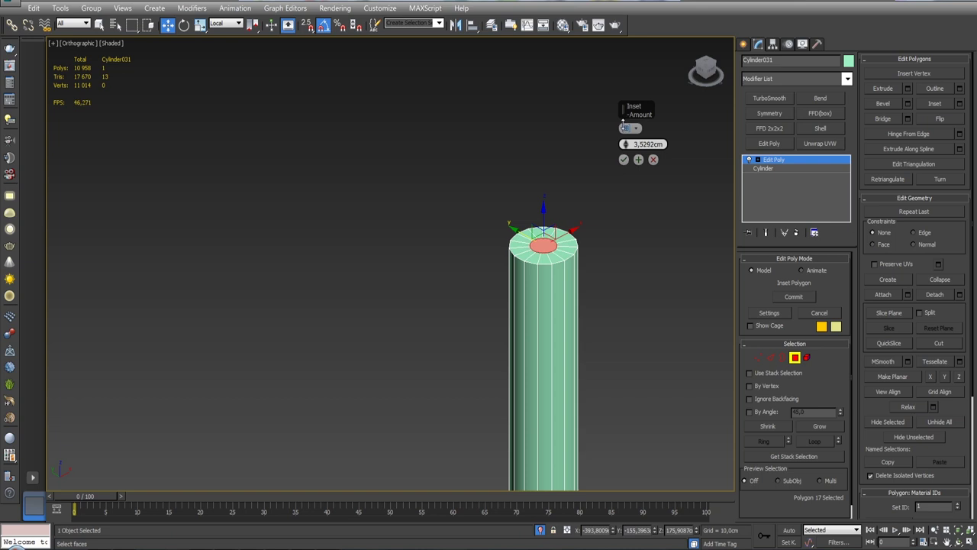
pyautogui.click(624, 159)
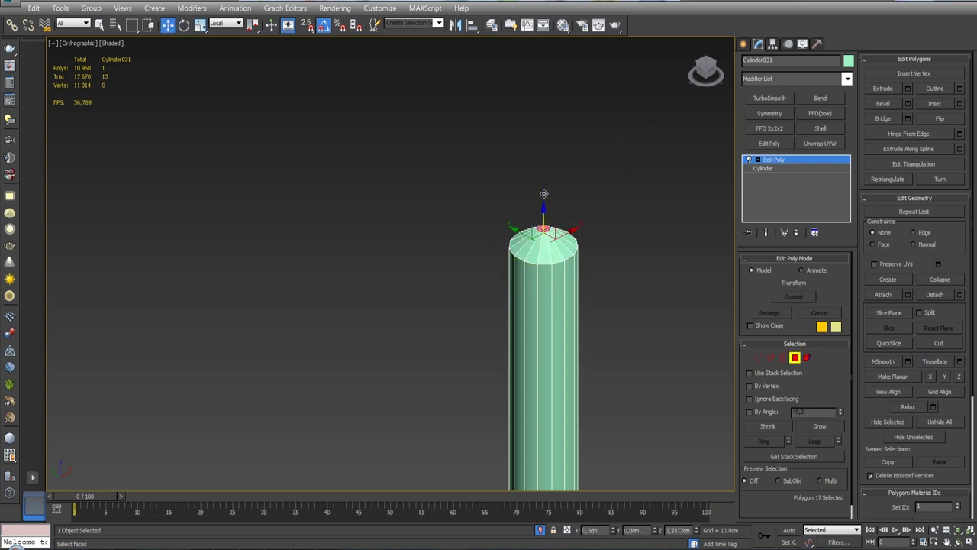
# - Select several vertices around the post's top
pyautogui.press('1')
pyautogui.keyDown('alt'); pyautogui.moveTo(638, 267); pyautogui.dragTo(919, 208, button='middle'); pyautogui.keyUp('alt')
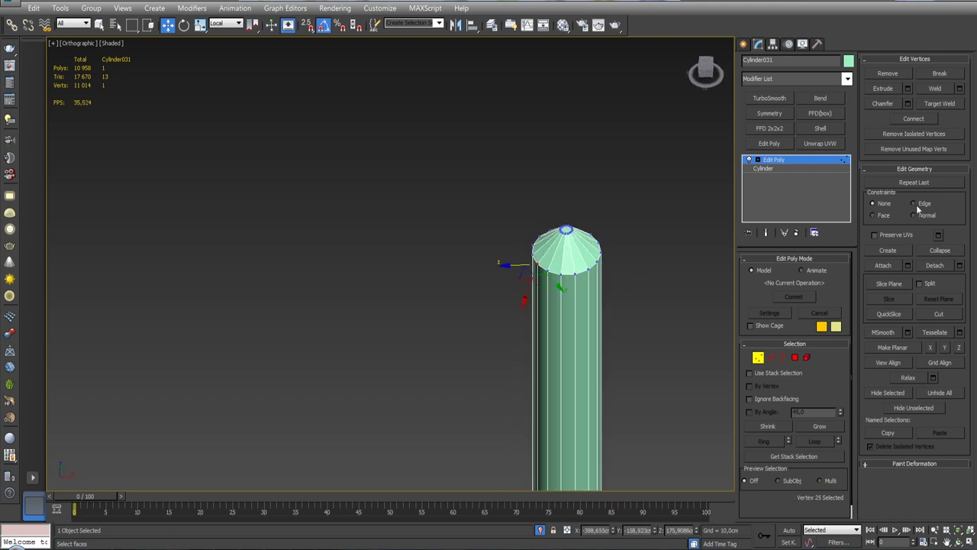
pyautogui.click(575, 274)
pyautogui.keyDown('alt'); pyautogui.moveTo(576, 273); pyautogui.dragTo(562, 270, button='middle'); pyautogui.keyUp('alt')
pyautogui.keyDown('ctrl'); pyautogui.click(610, 289); pyautogui.keyUp('ctrl')
pyautogui.moveTo(610, 289)
pyautogui.keyDown('alt'); pyautogui.mouseDown(button='middle')
pyautogui.moveTo(596, 283)
pyautogui.moveTo(590, 298)
pyautogui.moveTo(712, 327)
pyautogui.moveTo(688, 336)
pyautogui.mouseUp(button='middle'); pyautogui.keyUp('alt')
pyautogui.click(227, 23)
pyautogui.click(221, 33)
pyautogui.keyDown('ctrl'); pyautogui.click(591, 297); pyautogui.keyUp('ctrl')
# - Select alternate spoke edges on the cap and remove them
pyautogui.press('2')
pyautogui.scroll(5, 561, 245)
pyautogui.moveTo(560, 244)
pyautogui.keyDown('alt'); pyautogui.mouseDown(button='middle')
pyautogui.moveTo(519, 342)
pyautogui.moveTo(553, 330)
pyautogui.mouseUp(button='middle'); pyautogui.keyUp('alt')
pyautogui.click(565, 325)
pyautogui.keyDown('ctrl'); pyautogui.click(619, 327); pyautogui.keyUp('ctrl')
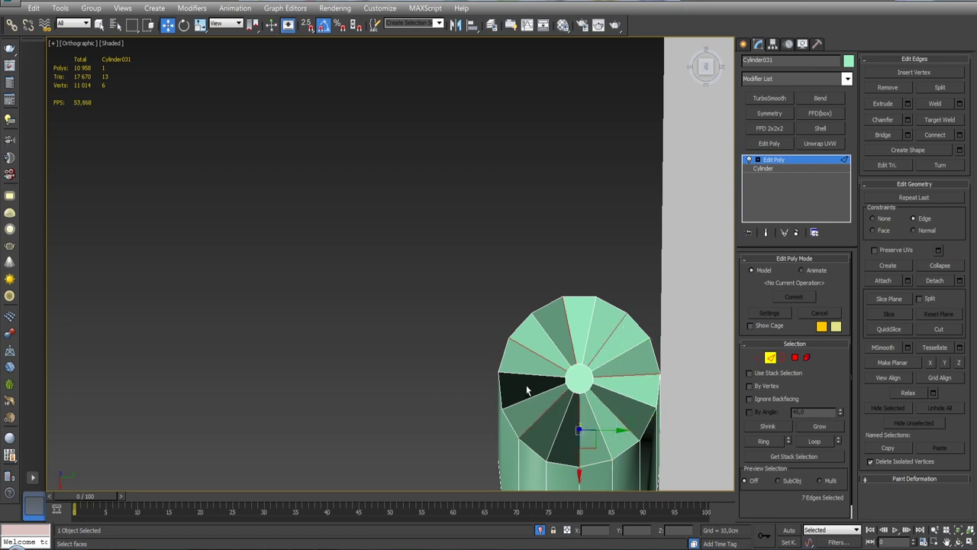
pyautogui.click(526, 347)
pyautogui.keyDown('ctrl'); pyautogui.click(569, 329); pyautogui.keyUp('ctrl')
pyautogui.keyDown('ctrl'); pyautogui.click(626, 363); pyautogui.keyUp('ctrl')
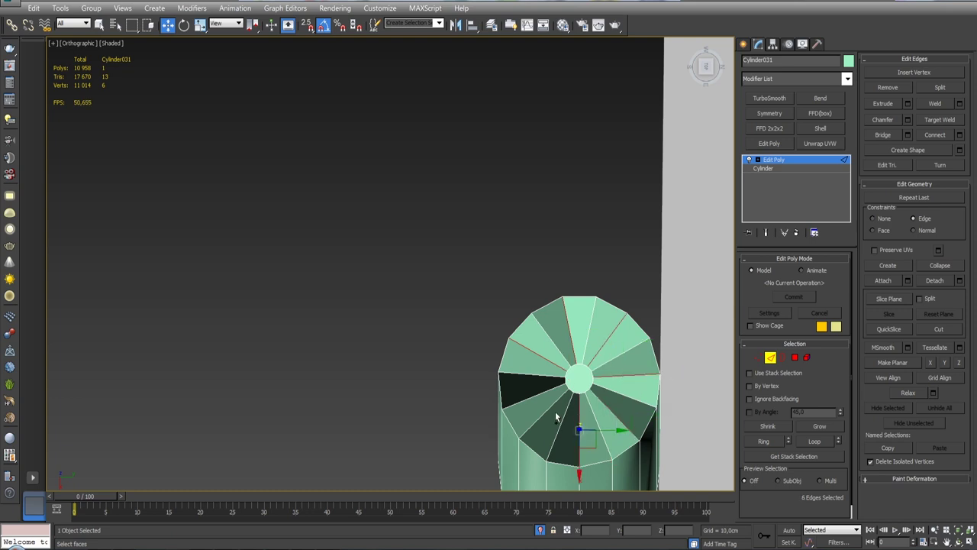
pyautogui.click(561, 344)
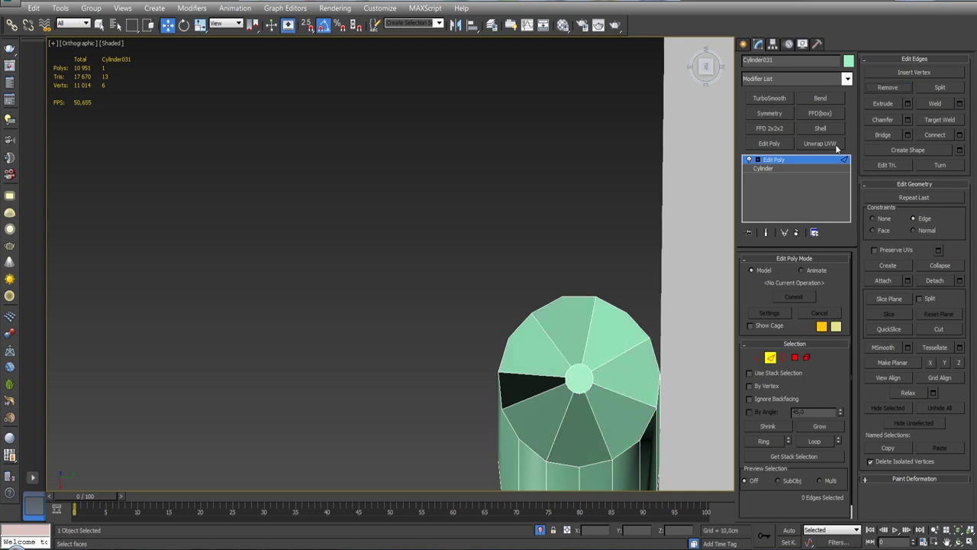
# - Collapse the cap's small centre polygon into a single point
pyautogui.moveTo(562, 344); pyautogui.dragTo(546, 262, button='middle')
pyautogui.scroll(5, 547, 262)
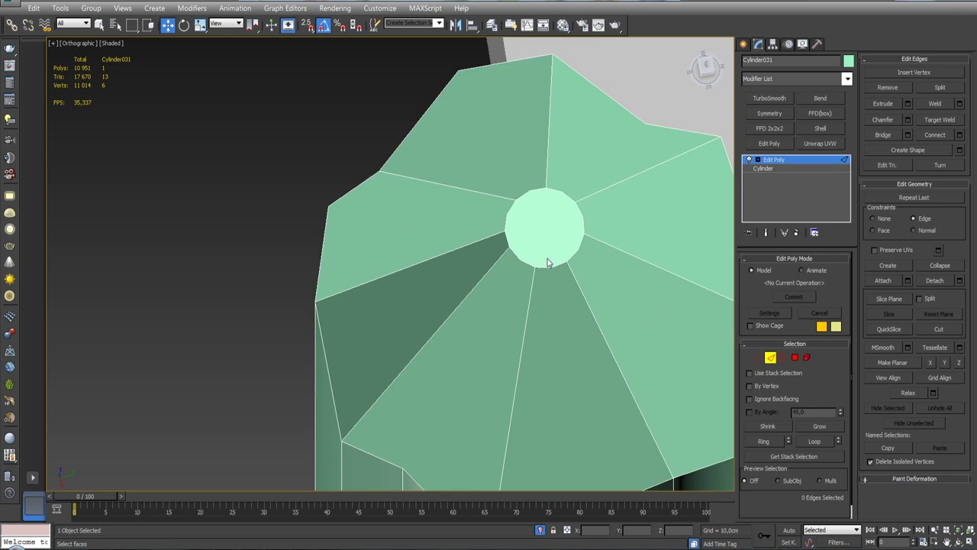
pyautogui.click(795, 357)
pyautogui.click(940, 280)
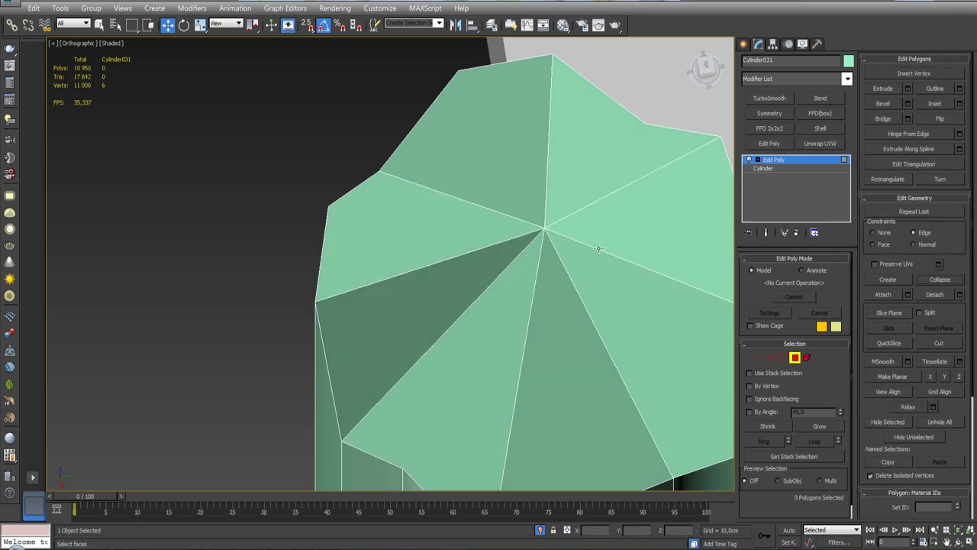
pyautogui.scroll(-5, 601, 244)
# - Raise the cap's centre vertex into a point and connect two cap vertices with an edge
pyautogui.press('1')
pyautogui.click(590, 252)
pyautogui.moveTo(590, 252)
pyautogui.keyDown('alt'); pyautogui.mouseDown(button='middle')
pyautogui.moveTo(575, 282)
pyautogui.moveTo(753, 313)
pyautogui.moveTo(587, 284)
pyautogui.moveTo(767, 349)
pyautogui.mouseUp(button='middle'); pyautogui.keyUp('alt')
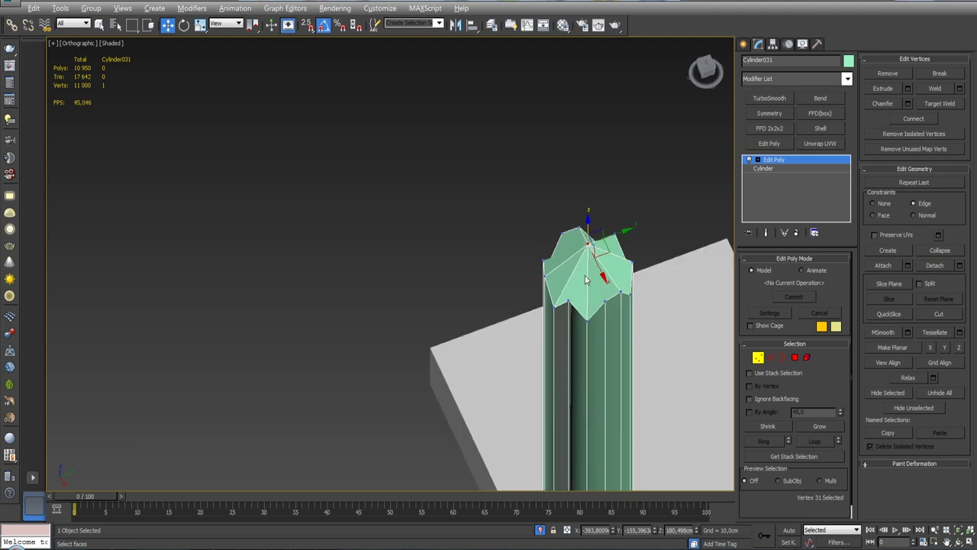
pyautogui.click(588, 304)
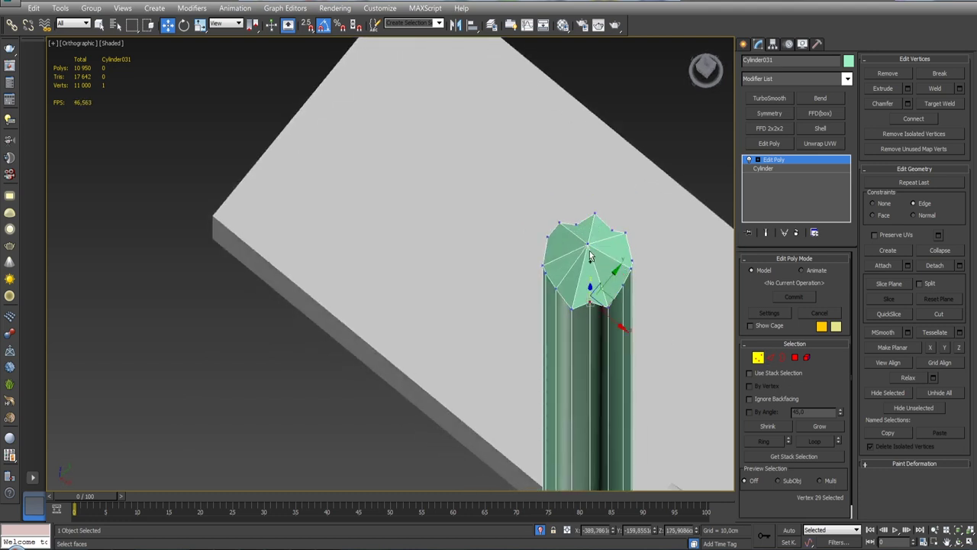
pyautogui.keyDown('alt'); pyautogui.moveTo(580, 267); pyautogui.dragTo(592, 279, button='middle'); pyautogui.keyUp('alt')
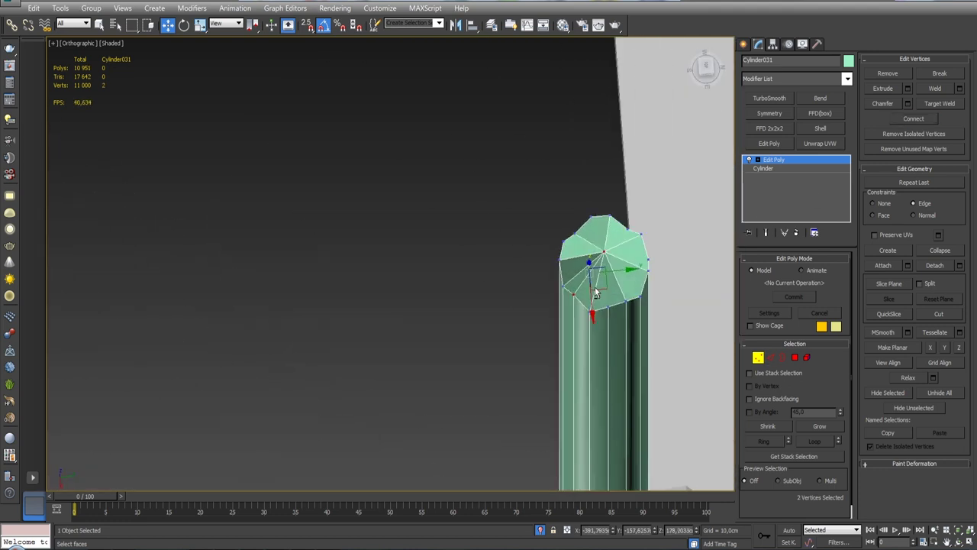
pyautogui.click(590, 272)
pyautogui.moveTo(580, 282)
pyautogui.keyDown('alt'); pyautogui.mouseDown(button='middle')
pyautogui.moveTo(567, 289)
pyautogui.moveTo(588, 368)
pyautogui.moveTo(523, 341)
pyautogui.moveTo(680, 343)
pyautogui.moveTo(603, 328)
pyautogui.moveTo(617, 334)
pyautogui.moveTo(611, 303)
pyautogui.moveTo(580, 306)
pyautogui.moveTo(630, 334)
pyautogui.moveTo(589, 333)
pyautogui.moveTo(592, 309)
pyautogui.moveTo(648, 364)
pyautogui.mouseUp(button='middle'); pyautogui.keyUp('alt')
pyautogui.click(629, 294)
pyautogui.keyDown('ctrl'); pyautogui.click(590, 321); pyautogui.keyUp('ctrl')
pyautogui.click(902, 122)
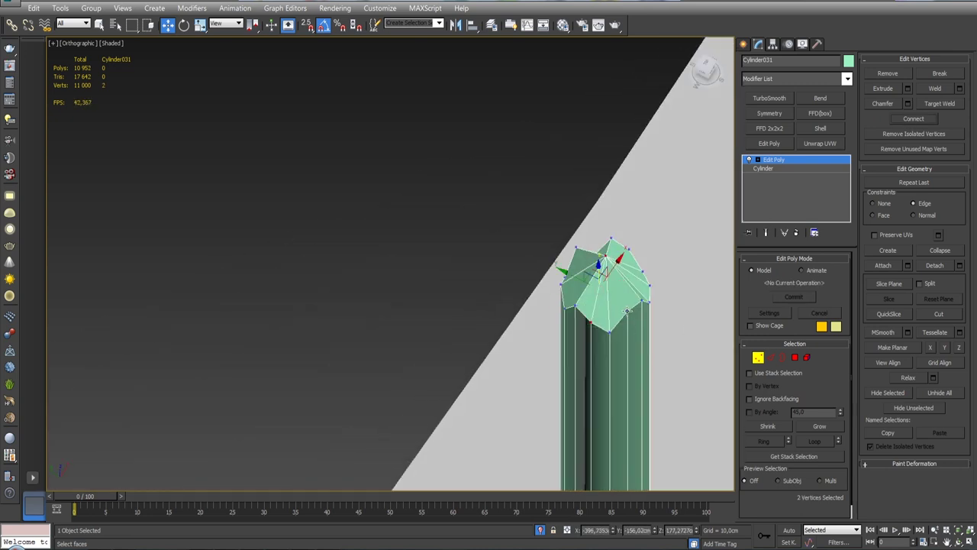
# - Clear the smoothing groups from all of the post's polygons
pyautogui.click(794, 357)
pyautogui.hotkey('ctrl', 'a')
pyautogui.scroll(-3, 934, 327)
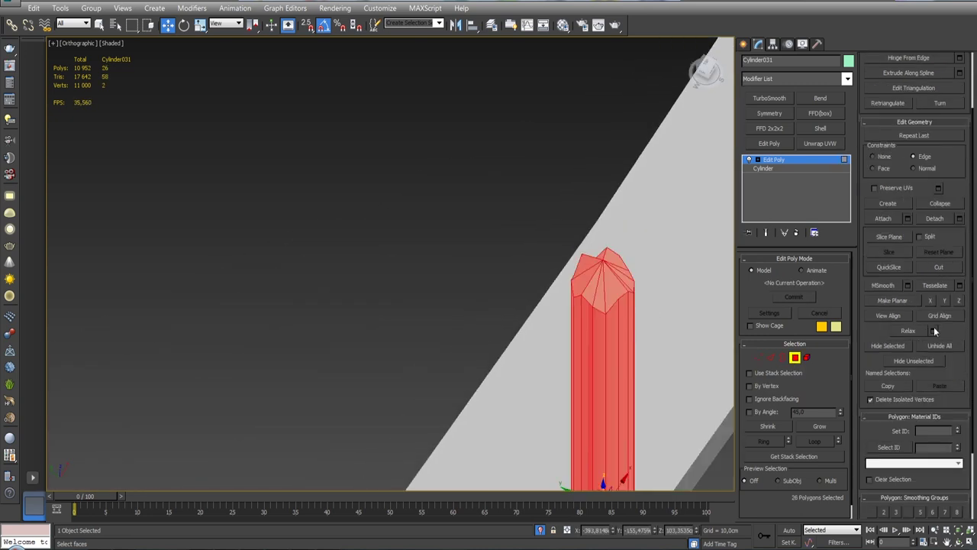
pyautogui.scroll(-2, 934, 327)
pyautogui.click(940, 478)
pyautogui.click(490, 259)
pyautogui.click(603, 367)
pyautogui.moveTo(604, 367)
pyautogui.keyDown('alt'); pyautogui.mouseDown(button='middle')
pyautogui.moveTo(718, 314)
pyautogui.moveTo(598, 362)
pyautogui.mouseUp(button='middle'); pyautogui.keyUp('alt')
# - Remove the two stray edges across the top and select the bottom cap polygon
pyautogui.press('2')
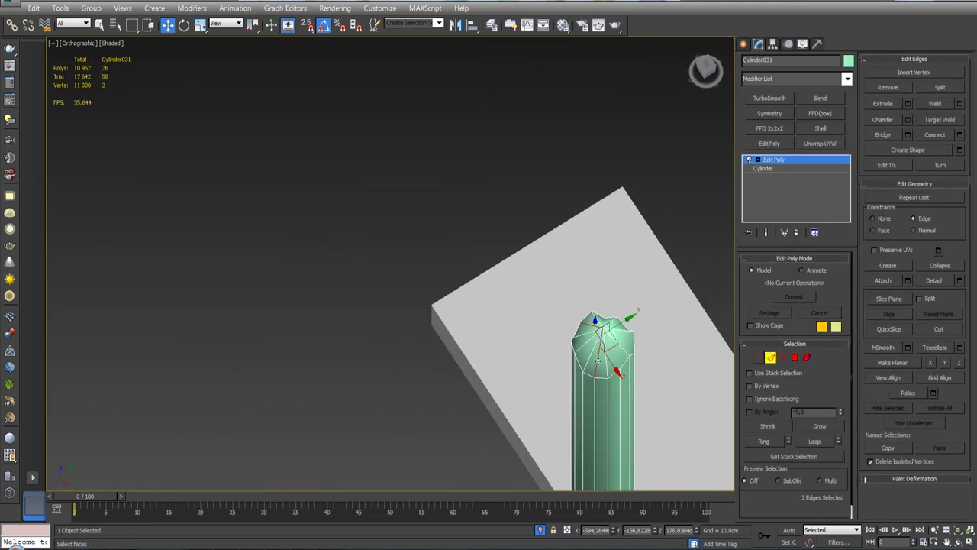
pyautogui.click(887, 87)
pyautogui.moveTo(687, 382)
pyautogui.keyDown('alt'); pyautogui.mouseDown(button='middle')
pyautogui.moveTo(711, 396)
pyautogui.moveTo(626, 384)
pyautogui.moveTo(654, 339)
pyautogui.moveTo(578, 325)
pyautogui.moveTo(525, 372)
pyautogui.mouseUp(button='middle'); pyautogui.keyUp('alt')
pyautogui.press('2')
pyautogui.scroll(10, 525, 372)
pyautogui.click(795, 358)
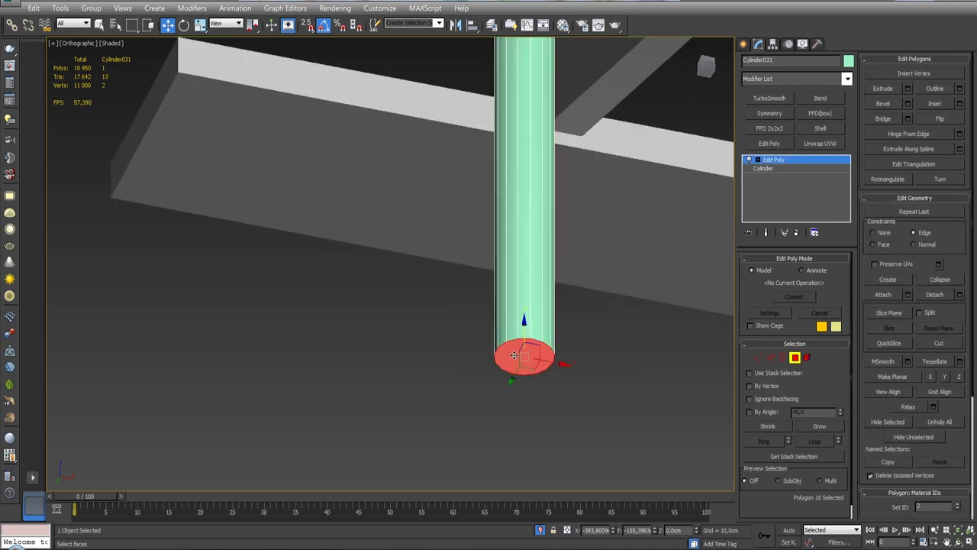
# - Add an Unwrap UVW modifier to the post and open the UV Editor
pyautogui.press('4')
pyautogui.click(828, 145)
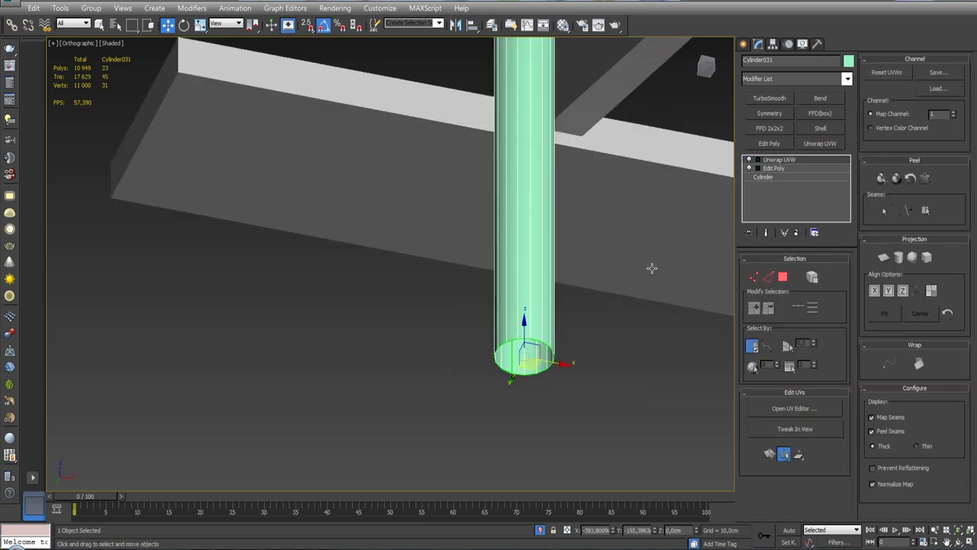
pyautogui.click(802, 408)
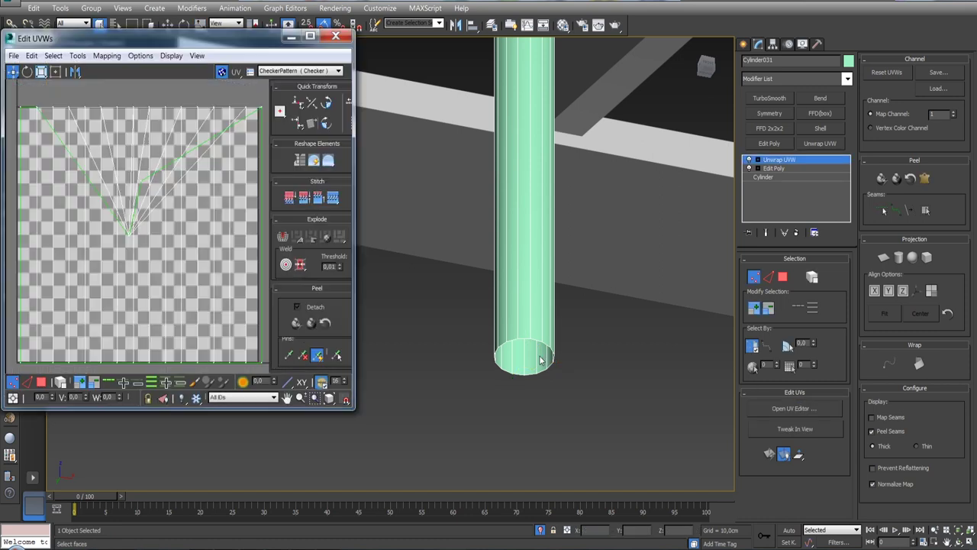
pyautogui.moveTo(353, 405); pyautogui.dragTo(460, 493)
pyautogui.scroll(-5, 623, 432)
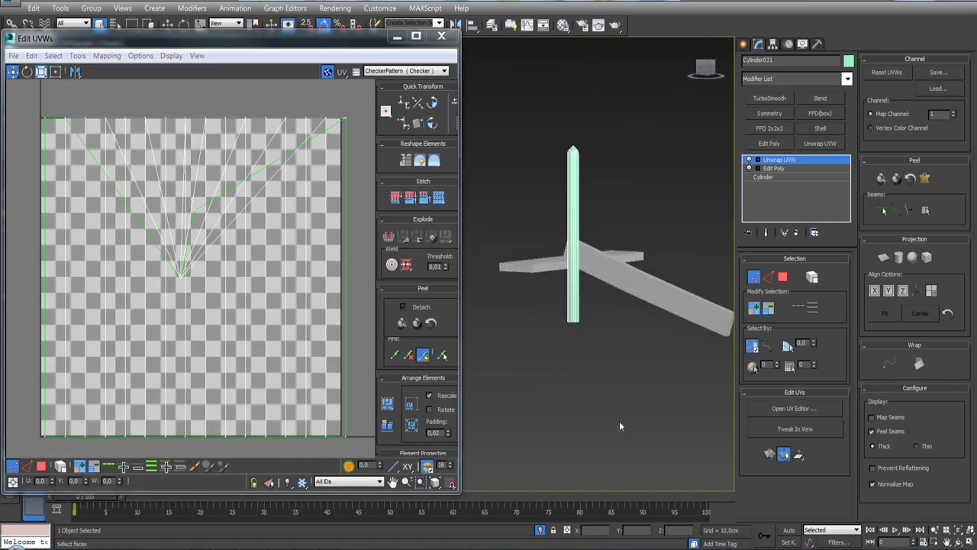
pyautogui.scroll(5, 602, 250)
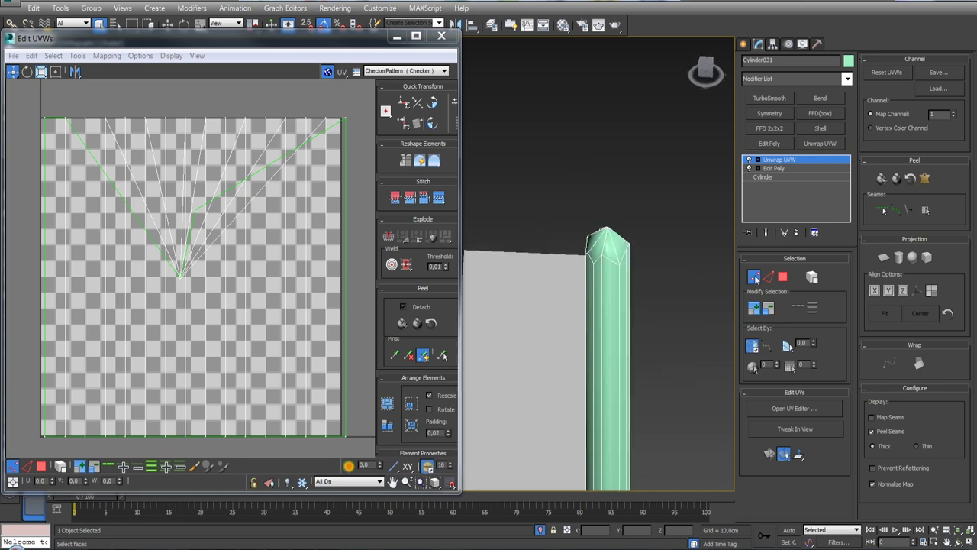
# - Test loop-selecting seam edges, then close the editor and delete the Unwrap UVW modifier
pyautogui.press('2')
pyautogui.click(601, 272)
pyautogui.click(799, 307)
pyautogui.moveTo(650, 283)
pyautogui.keyDown('alt'); pyautogui.mouseDown(button='middle')
pyautogui.moveTo(581, 315)
pyautogui.moveTo(628, 342)
pyautogui.moveTo(612, 322)
pyautogui.moveTo(748, 256)
pyautogui.mouseUp(button='middle'); pyautogui.keyUp('alt')
pyautogui.click(611, 322)
pyautogui.click(604, 323)
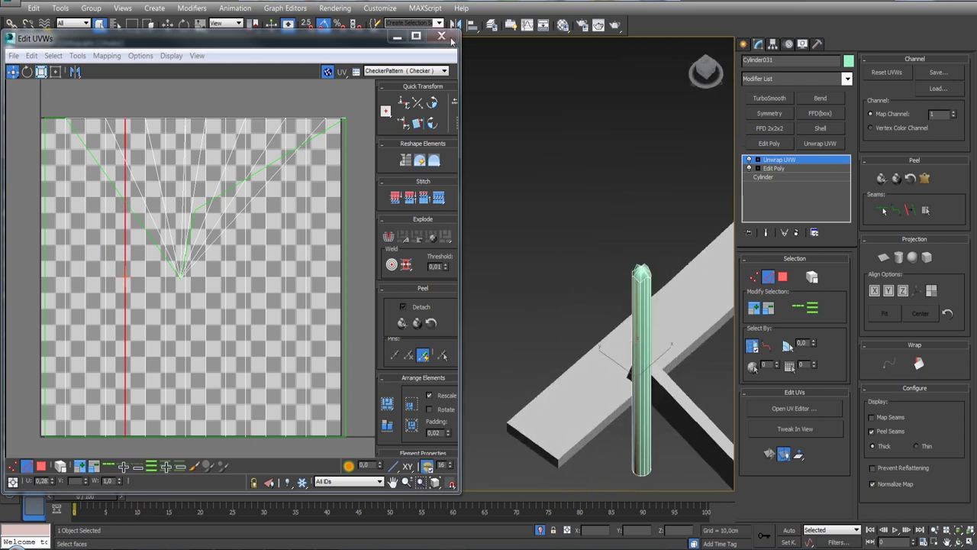
pyautogui.click(441, 36)
pyautogui.click(796, 232)
# - Connect the post's vertical edge ring with one new horizontal edge loop
pyautogui.click(770, 357)
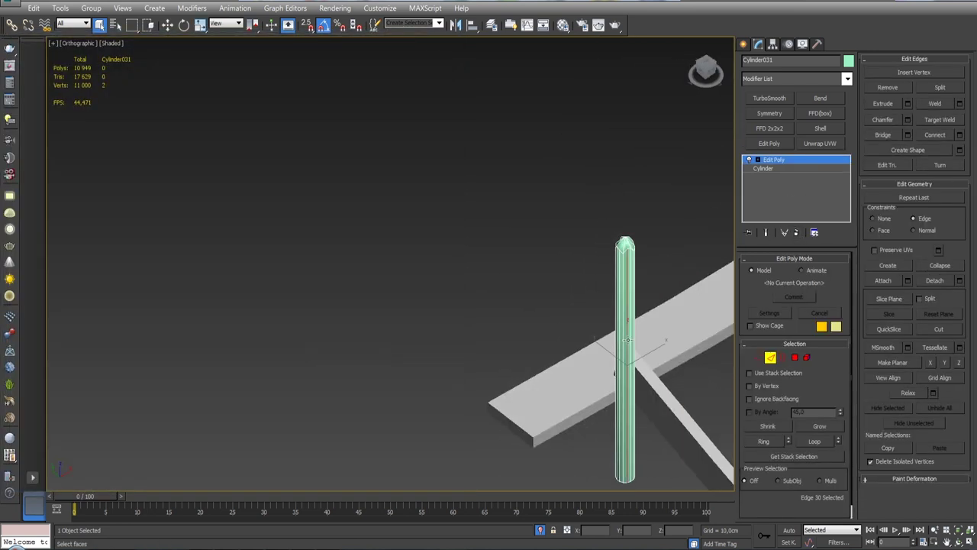
pyautogui.doubleClick(624, 340)
pyautogui.click(960, 134)
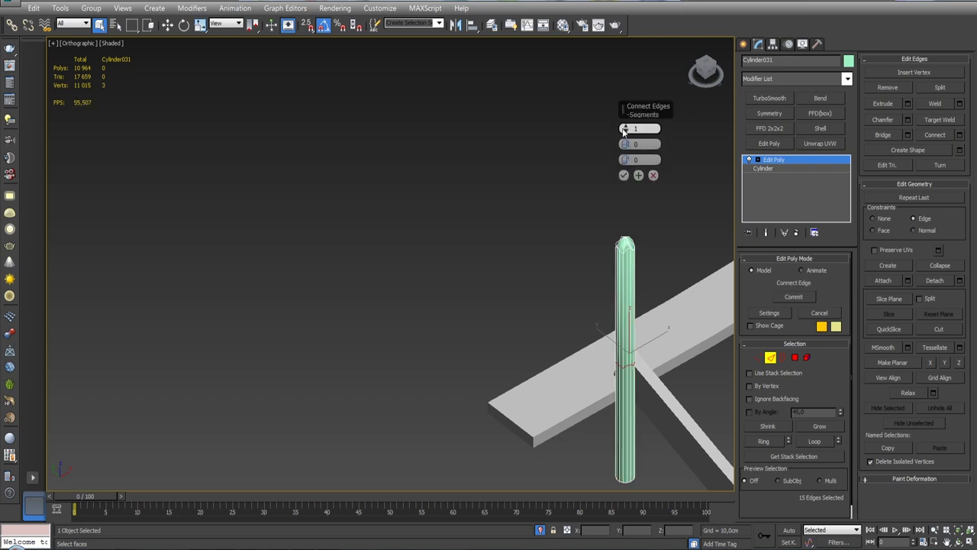
pyautogui.click(626, 175)
pyautogui.press('w')
pyautogui.keyDown('alt'); pyautogui.moveTo(665, 282); pyautogui.dragTo(611, 352, button='middle'); pyautogui.keyUp('alt')
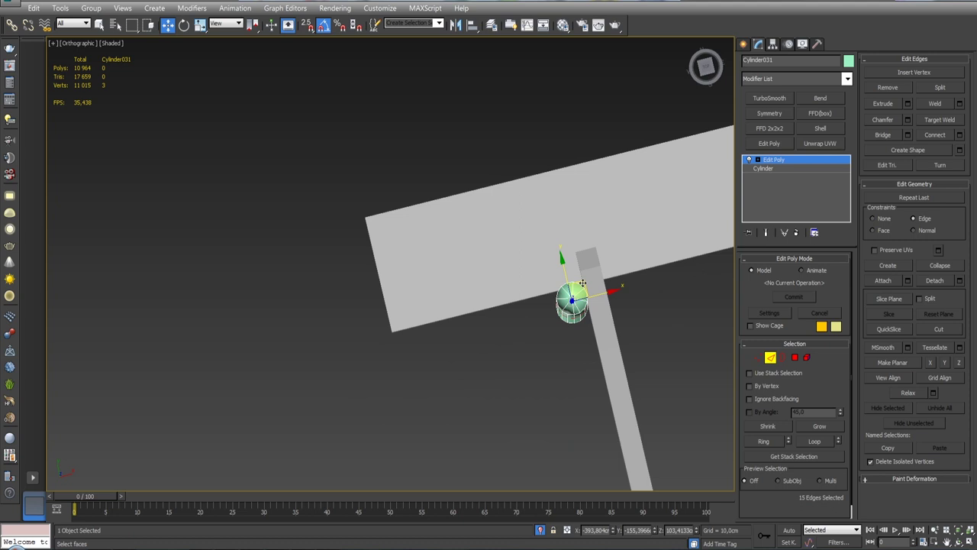
pyautogui.moveTo(582, 283)
pyautogui.keyDown('alt'); pyautogui.mouseDown(button='middle')
pyautogui.moveTo(664, 291)
pyautogui.moveTo(638, 267)
pyautogui.mouseUp(button='middle'); pyautogui.keyUp('alt')
# - Chamfer the new loop into 2 segments spread about 59.9 cm apart
pyautogui.click(908, 119)
pyautogui.moveTo(625, 144); pyautogui.dragTo(626, 67)
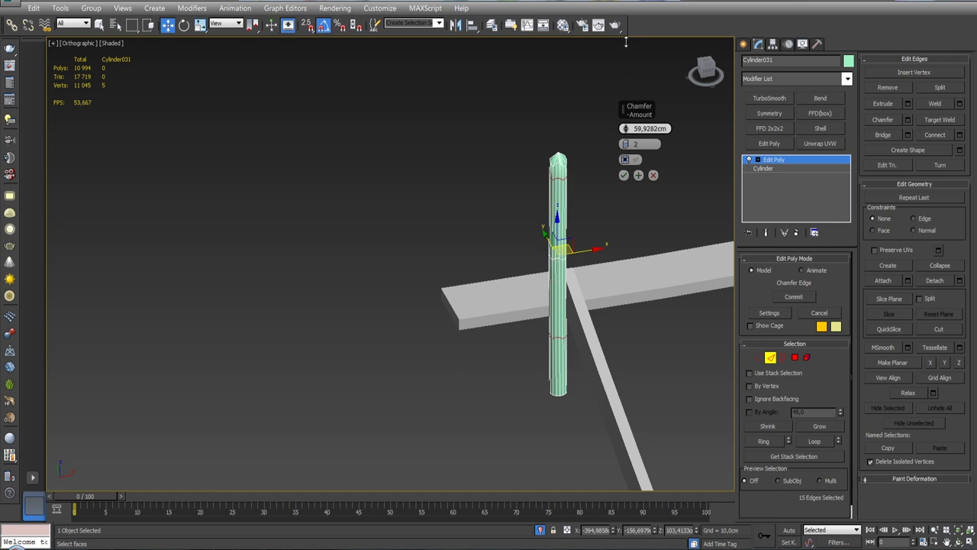
pyautogui.scroll(3, 636, 182)
pyautogui.scroll(-3, 636, 181)
pyautogui.click(624, 174)
pyautogui.moveTo(616, 227)
pyautogui.keyDown('alt'); pyautogui.mouseDown(button='middle')
pyautogui.moveTo(633, 271)
pyautogui.moveTo(513, 142)
pyautogui.moveTo(646, 303)
pyautogui.moveTo(646, 367)
pyautogui.mouseUp(button='middle'); pyautogui.keyUp('alt')
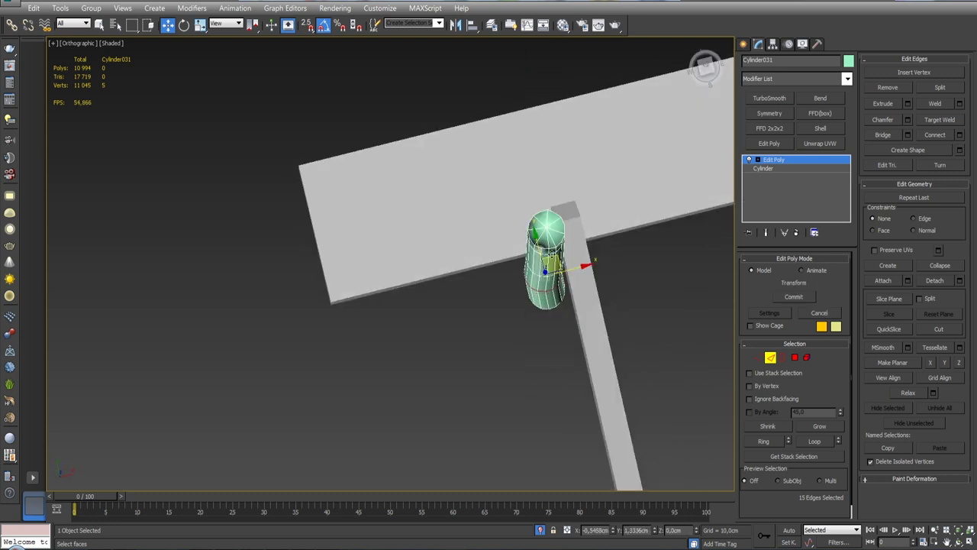
pyautogui.keyDown('alt'); pyautogui.moveTo(603, 275); pyautogui.dragTo(617, 191, button='middle'); pyautogui.keyUp('alt')
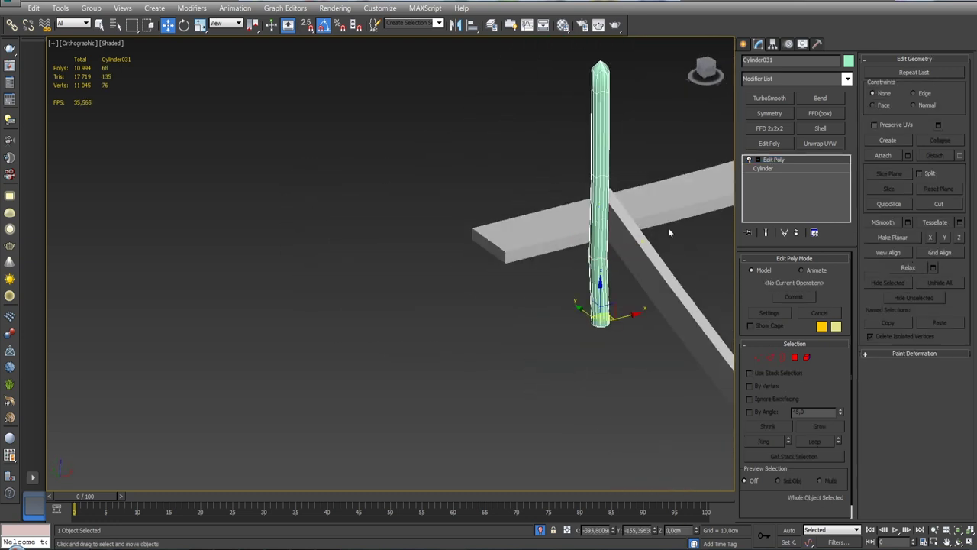
pyautogui.click(608, 230)
# - Add Unwrap UVW to the pointed post and mark a full vertical edge loop as the seam
pyautogui.click(553, 223)
pyautogui.click(819, 144)
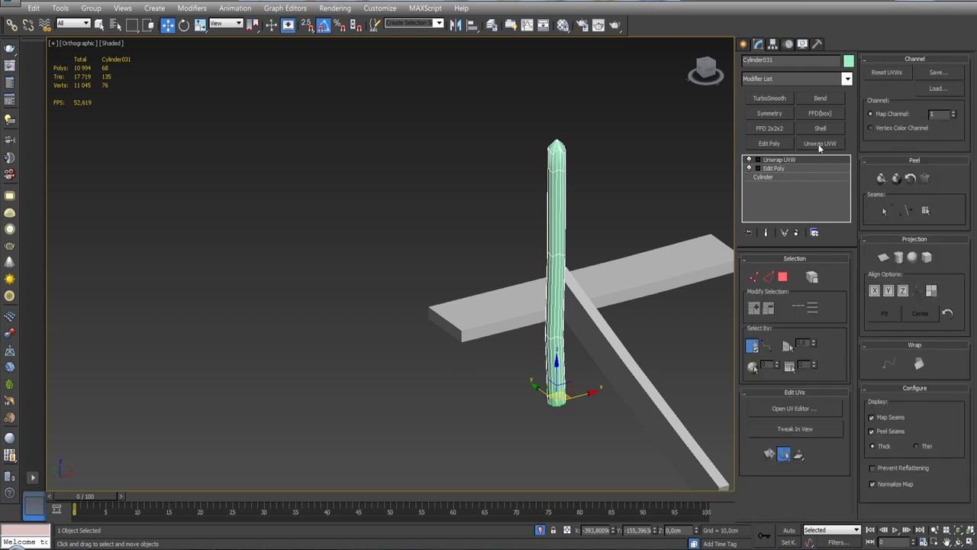
pyautogui.click(813, 406)
pyautogui.moveTo(362, 417); pyautogui.dragTo(396, 490)
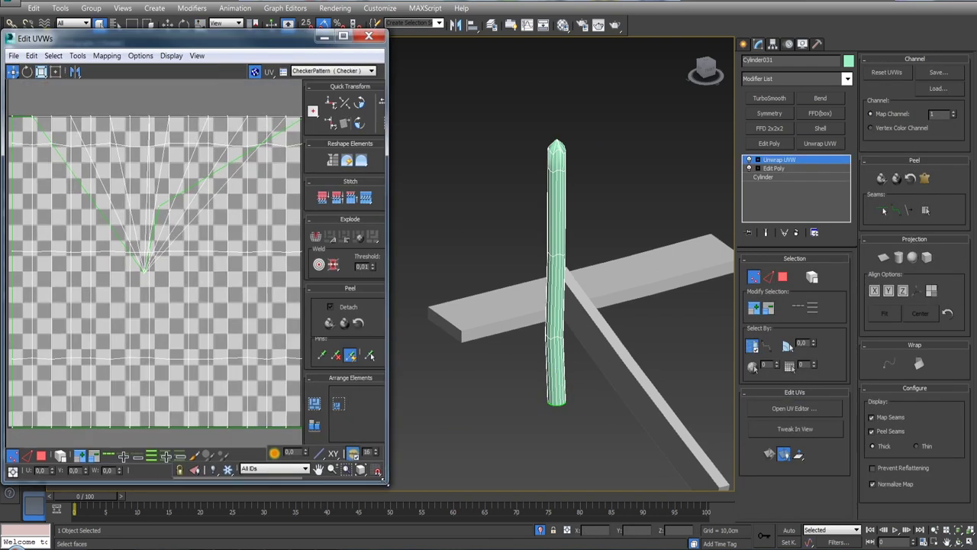
pyautogui.click(769, 276)
pyautogui.keyDown('alt'); pyautogui.moveTo(588, 290); pyautogui.dragTo(609, 261, button='middle'); pyautogui.keyUp('alt')
pyautogui.scroll(5, 609, 261)
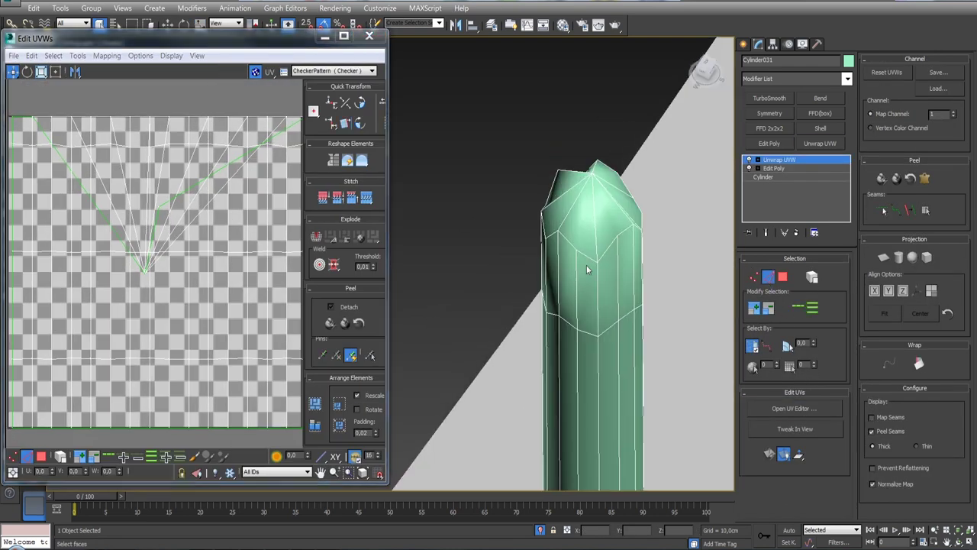
pyautogui.click(797, 308)
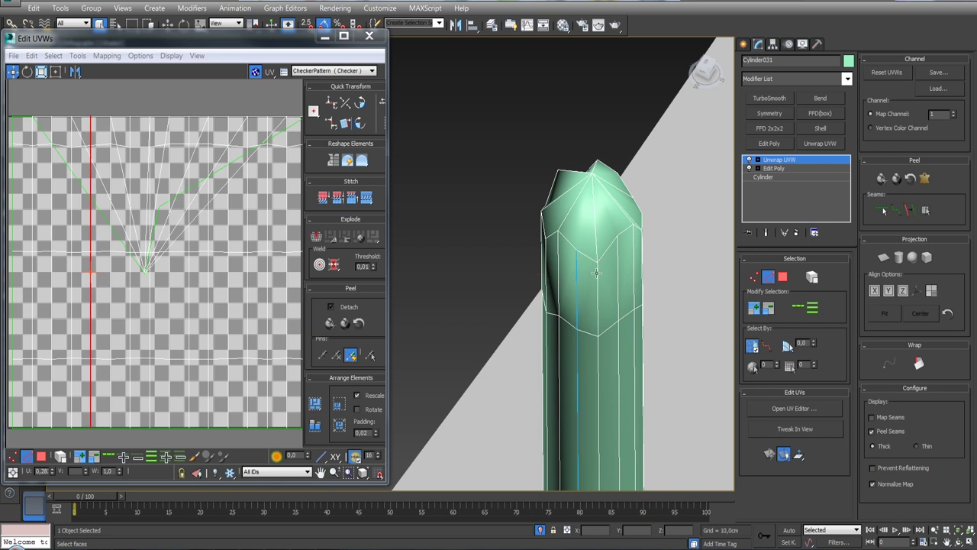
pyautogui.moveTo(621, 235)
pyautogui.keyDown('alt'); pyautogui.mouseDown(button='middle')
pyautogui.moveTo(657, 256)
pyautogui.moveTo(641, 245)
pyautogui.moveTo(649, 222)
pyautogui.moveTo(634, 197)
pyautogui.mouseUp(button='middle'); pyautogui.keyUp('alt')
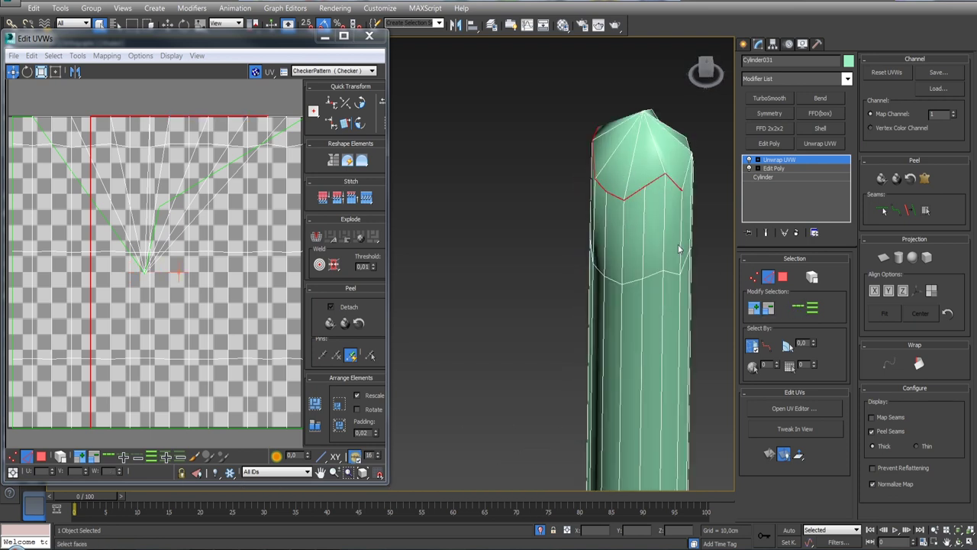
pyautogui.keyDown('alt'); pyautogui.moveTo(679, 250); pyautogui.dragTo(611, 162, button='middle'); pyautogui.keyUp('alt')
pyautogui.keyDown('alt'); pyautogui.moveTo(672, 260); pyautogui.dragTo(613, 229, button='middle'); pyautogui.keyUp('alt')
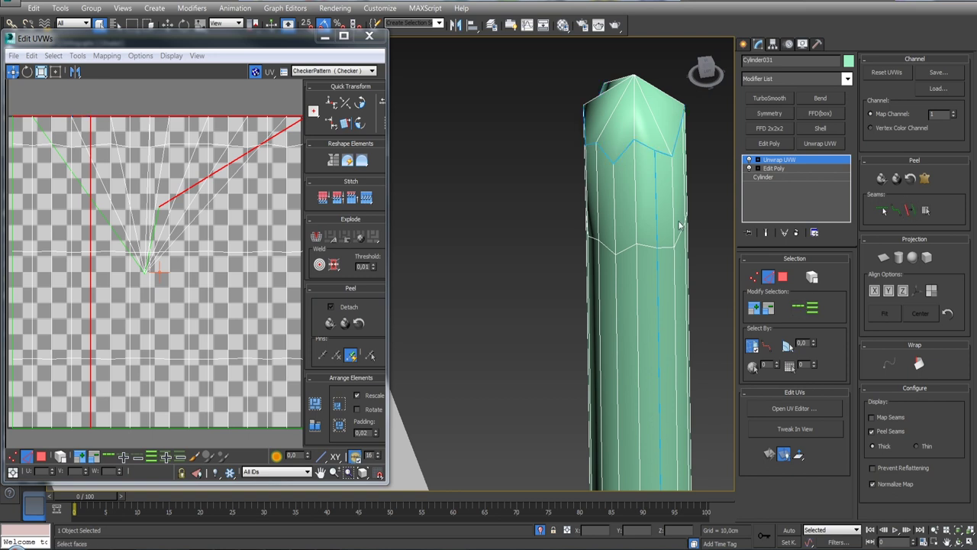
# - Pelt map the post's side faces, then relax them by polygon angles
pyautogui.click(783, 276)
pyautogui.click(641, 198)
pyautogui.click(926, 210)
pyautogui.click(925, 178)
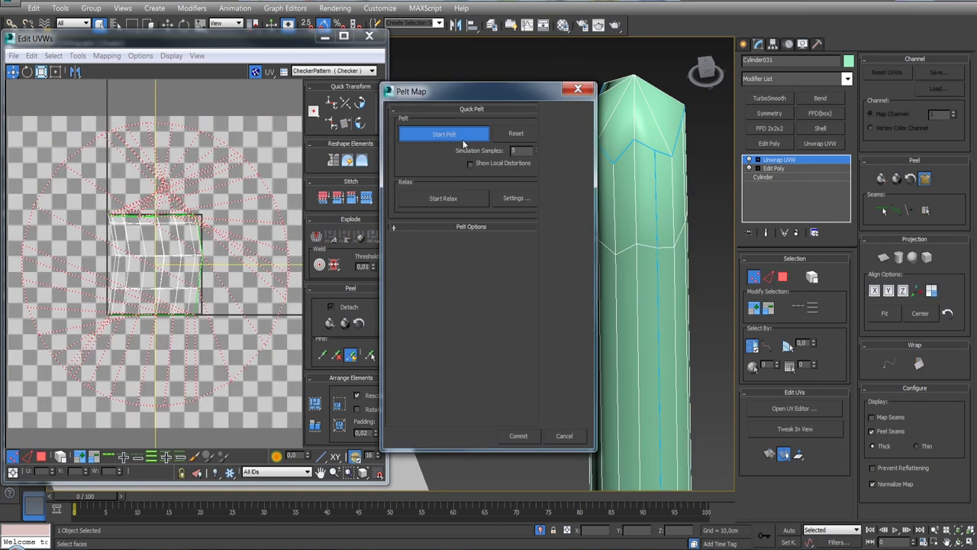
pyautogui.click(463, 139)
pyautogui.click(516, 198)
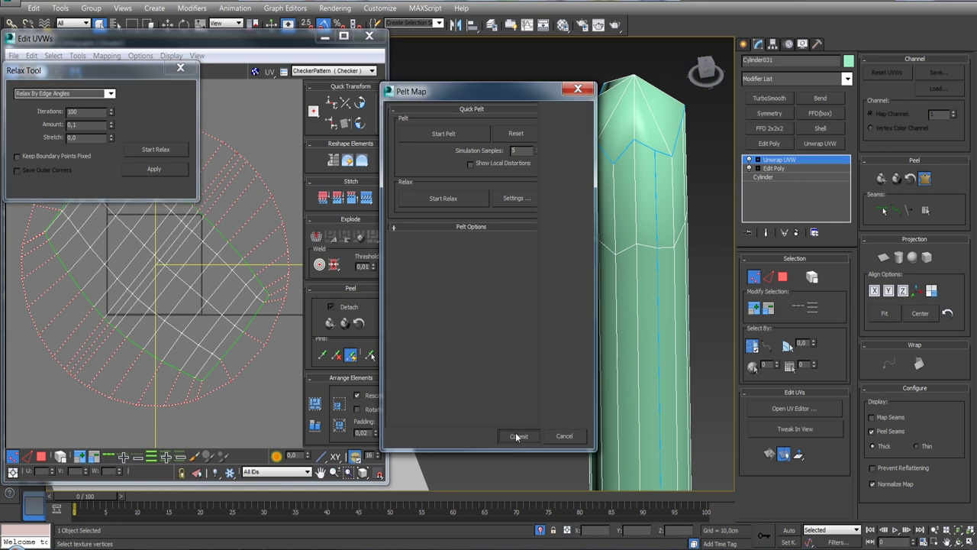
pyautogui.click(517, 436)
pyautogui.click(720, 100)
pyautogui.click(657, 123)
pyautogui.click(766, 157)
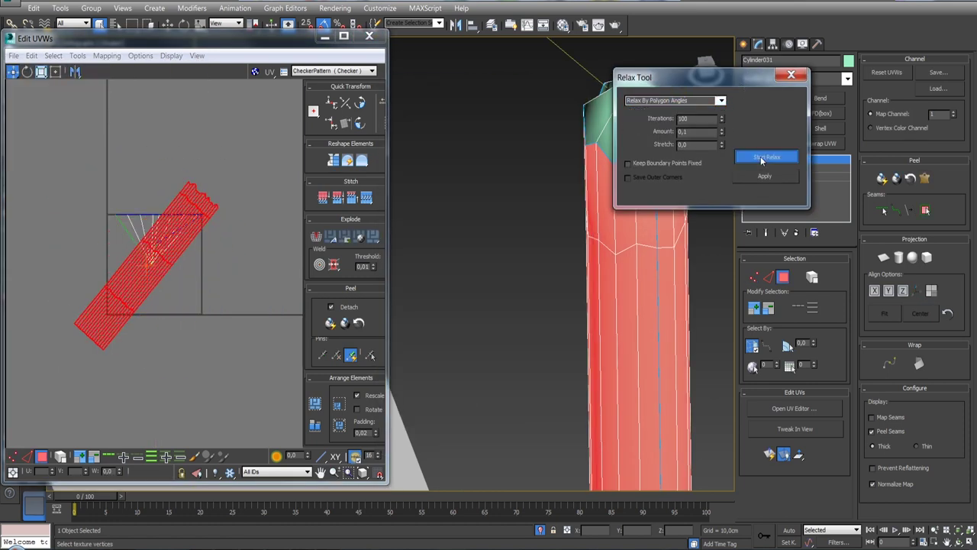
pyautogui.click(764, 157)
# - Pelt map and relax the top cap faces of the post
pyautogui.click(596, 128)
pyautogui.click(925, 210)
pyautogui.click(925, 178)
pyautogui.click(459, 134)
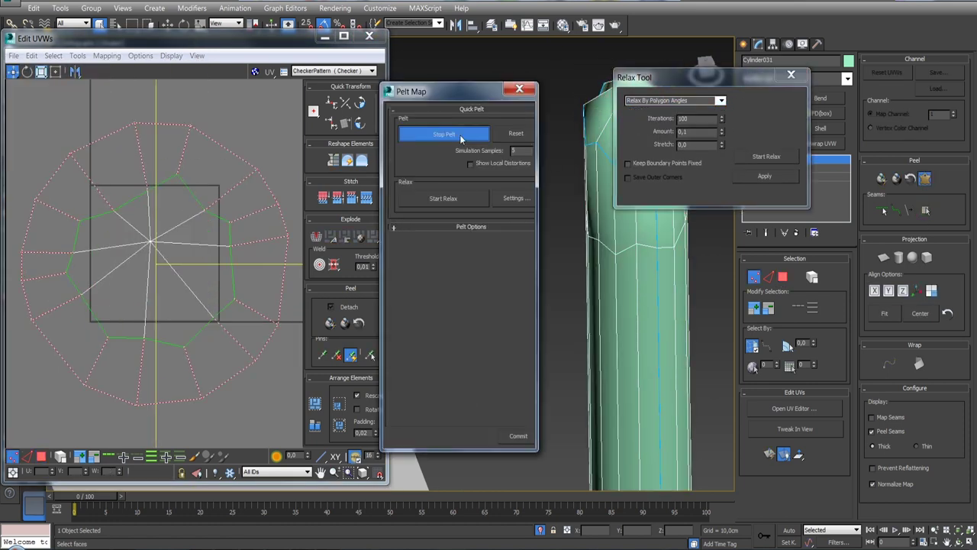
pyautogui.click(525, 437)
pyautogui.click(766, 156)
pyautogui.click(767, 156)
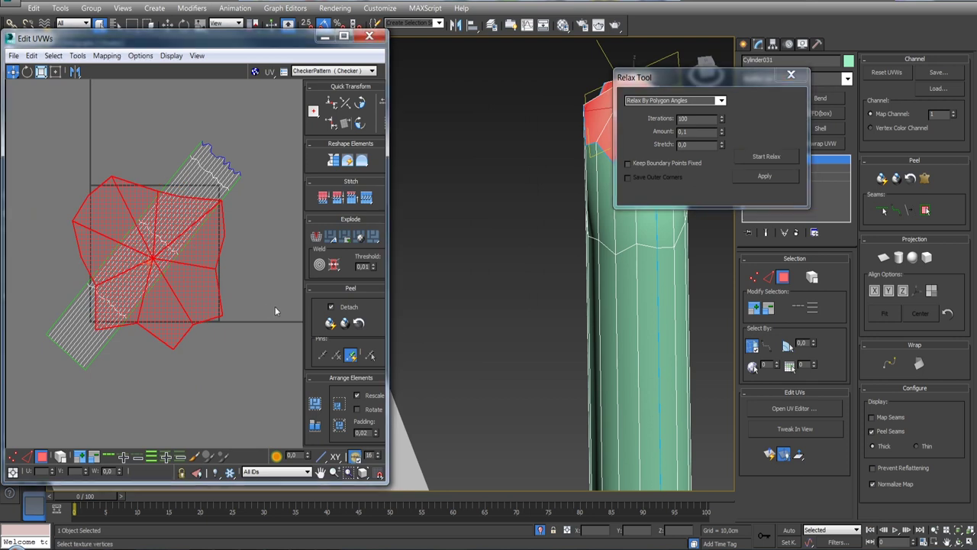
# - Pack all UV elements into the square with rotation allowed, then collapse the unwrap into the mesh
pyautogui.hotkey('ctrl', 'a')
pyautogui.click(357, 409)
pyautogui.click(339, 403)
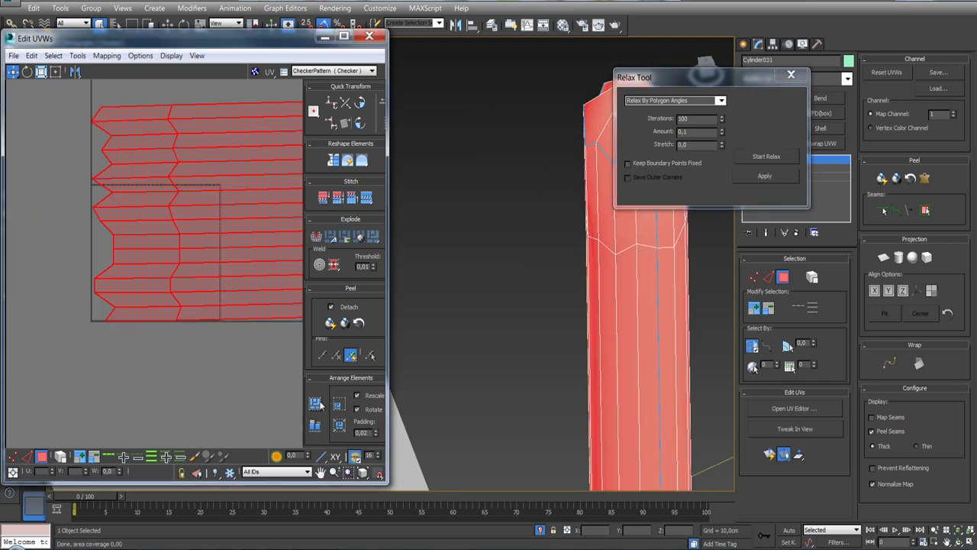
pyautogui.click(315, 404)
pyautogui.moveTo(757, 77); pyautogui.dragTo(786, 10)
pyautogui.rightClick(779, 160)
pyautogui.click(808, 266)
# - Assign a material to the post in the Material Editor and show its checker texture
pyautogui.click(563, 25)
pyautogui.click(738, 215)
pyautogui.click(833, 215)
# - Hide the checker texture, close the Material Editor and exit isolation to show the whole cabin
pyautogui.click(833, 215)
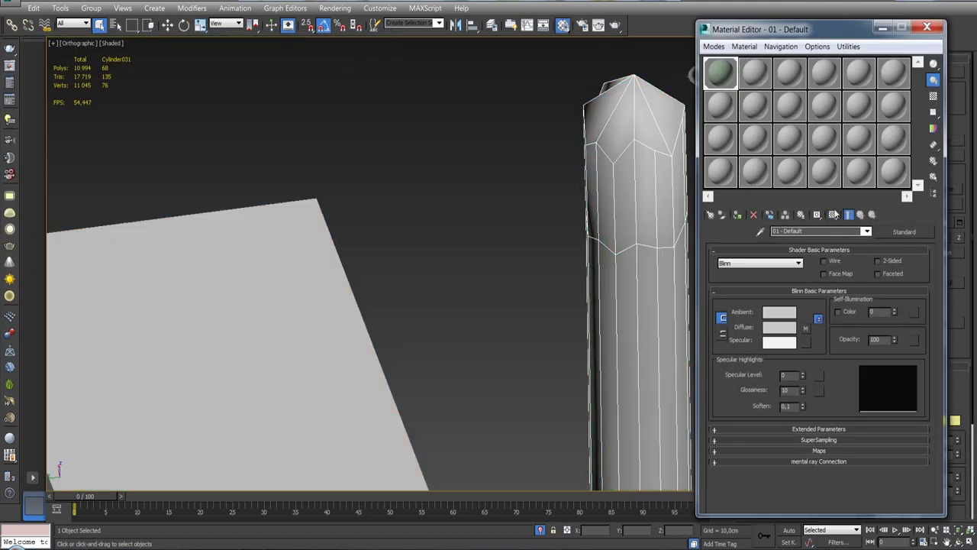
pyautogui.click(927, 27)
pyautogui.moveTo(580, 252)
pyautogui.keyDown('alt'); pyautogui.mouseDown(button='middle')
pyautogui.moveTo(531, 254)
pyautogui.moveTo(546, 292)
pyautogui.moveTo(582, 322)
pyautogui.moveTo(585, 301)
pyautogui.moveTo(539, 285)
pyautogui.moveTo(601, 285)
pyautogui.moveTo(588, 281)
pyautogui.mouseUp(button='middle'); pyautogui.keyUp('alt')
pyautogui.click(540, 530)
pyautogui.scroll(-5, 565, 305)
pyautogui.scroll(-3, 589, 281)
pyautogui.scroll(2, 417, 252)
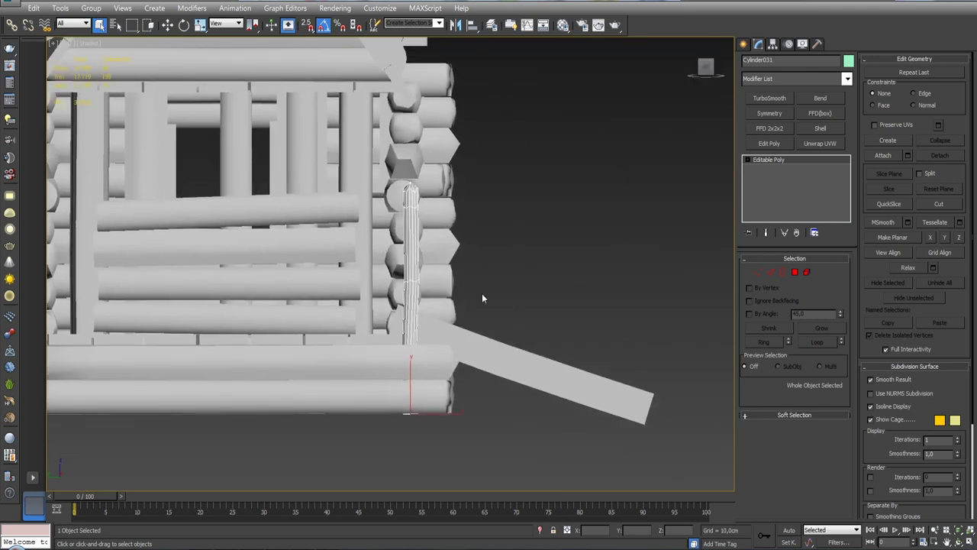
# - Isolate the ramp parts and post, view them from the Left, then select only the post
pyautogui.keyDown('alt'); pyautogui.moveTo(482, 298); pyautogui.dragTo(486, 316, button='middle'); pyautogui.keyUp('alt')
pyautogui.keyDown('ctrl'); pyautogui.click(584, 319); pyautogui.keyUp('ctrl')
pyautogui.keyDown('alt'); pyautogui.moveTo(584, 319); pyautogui.dragTo(512, 324, button='middle'); pyautogui.keyUp('alt')
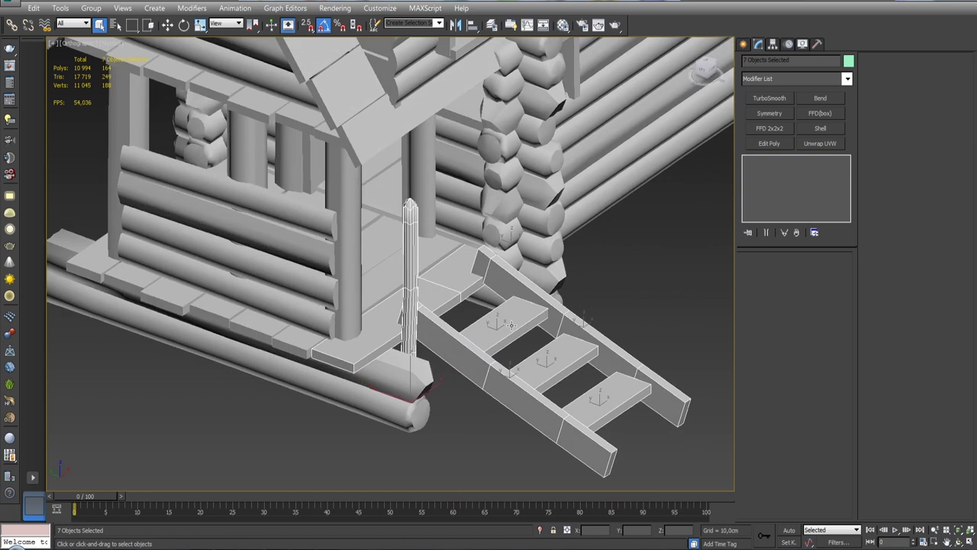
pyautogui.keyDown('alt'); pyautogui.moveTo(379, 232); pyautogui.dragTo(421, 232, button='middle'); pyautogui.keyUp('alt')
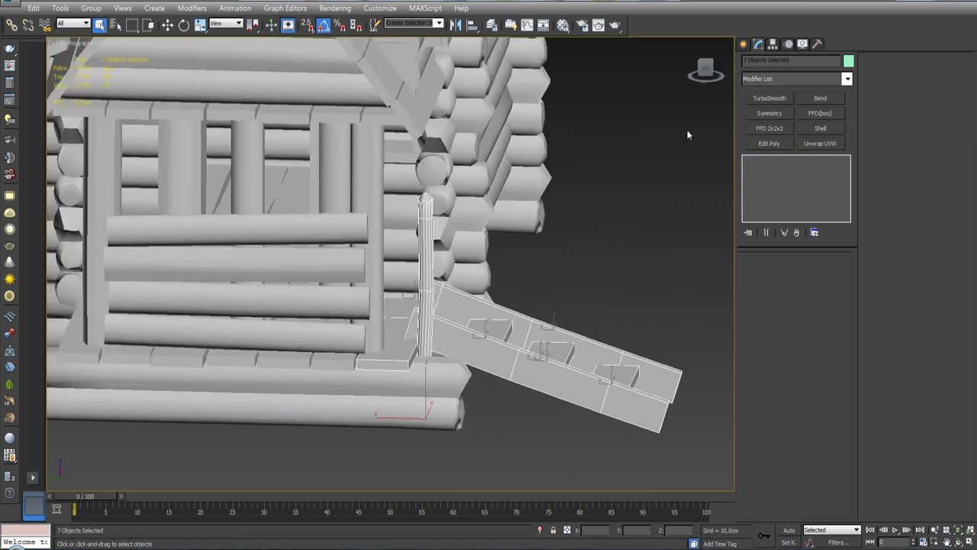
pyautogui.hotkey('alt', 'q')
pyautogui.press('l')
pyautogui.press('z')
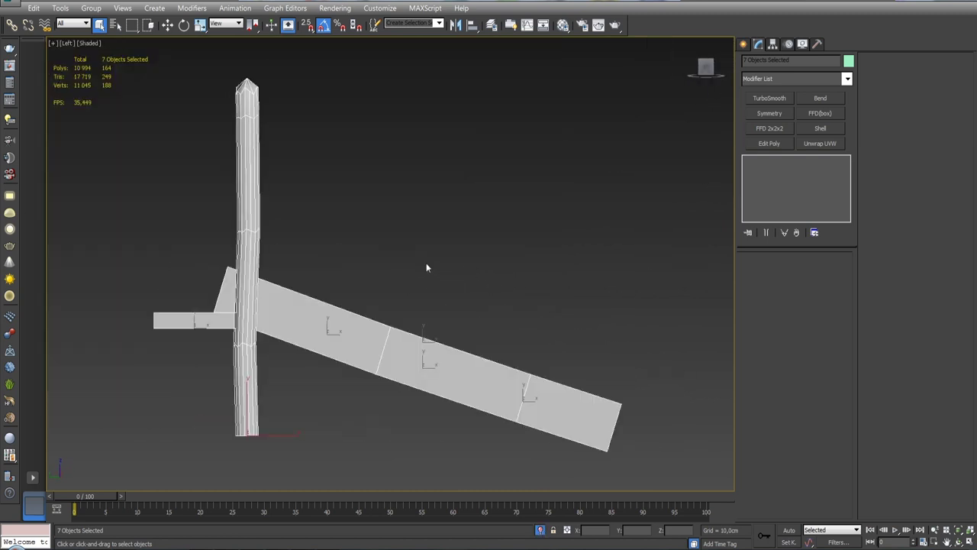
pyautogui.scroll(-3, 426, 267)
pyautogui.click(393, 216)
pyautogui.click(378, 207)
# - Make two copies of the pointed post further along the plank ramp
pyautogui.press('w')
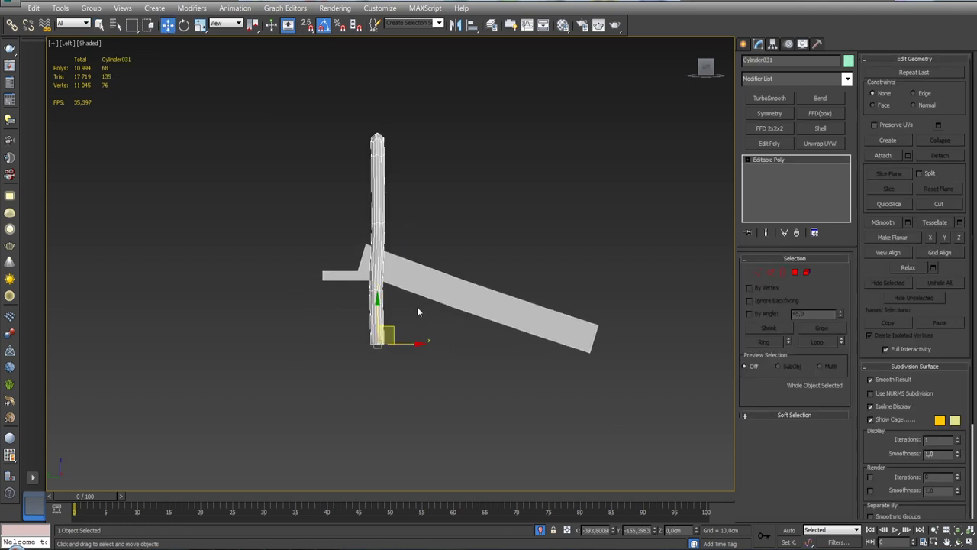
pyautogui.keyDown('shift'); pyautogui.moveTo(412, 344); pyautogui.dragTo(497, 347); pyautogui.keyUp('shift')
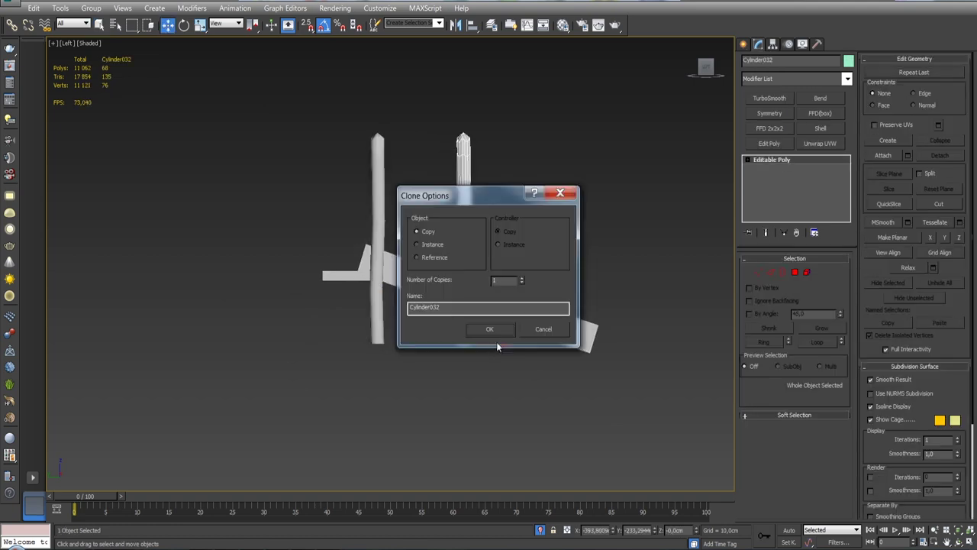
pyautogui.click(489, 329)
pyautogui.press('e')
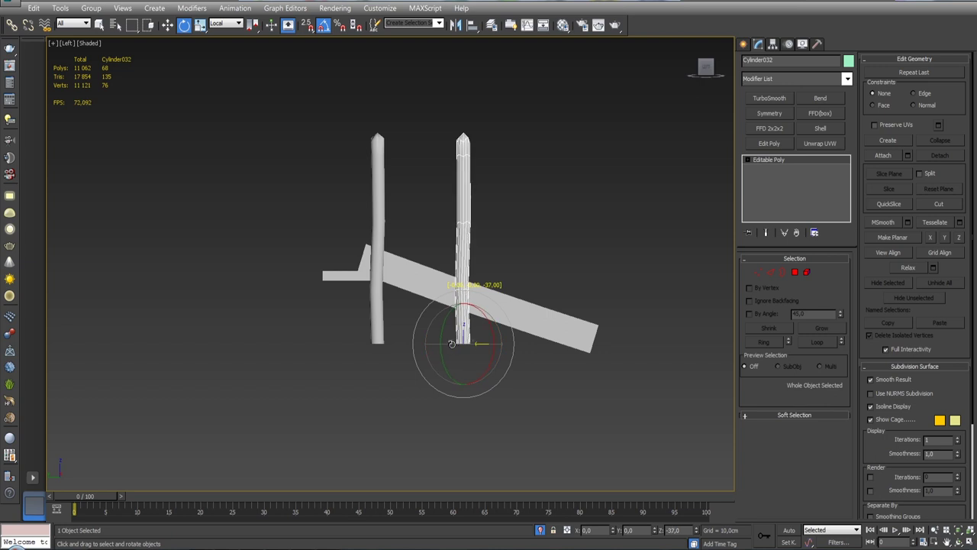
pyautogui.press('w')
pyautogui.keyDown('shift'); pyautogui.moveTo(495, 344); pyautogui.dragTo(584, 352); pyautogui.keyUp('shift')
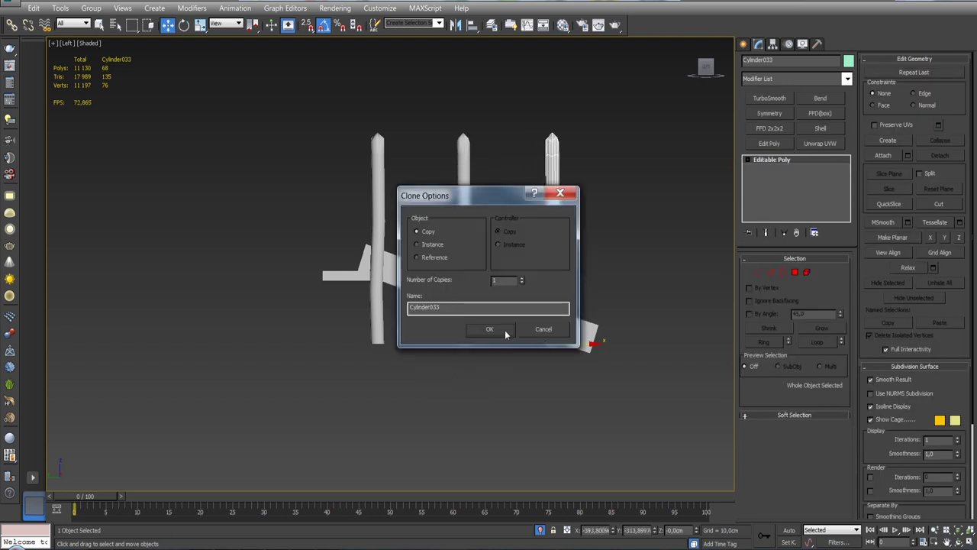
pyautogui.click(500, 331)
pyautogui.press('e')
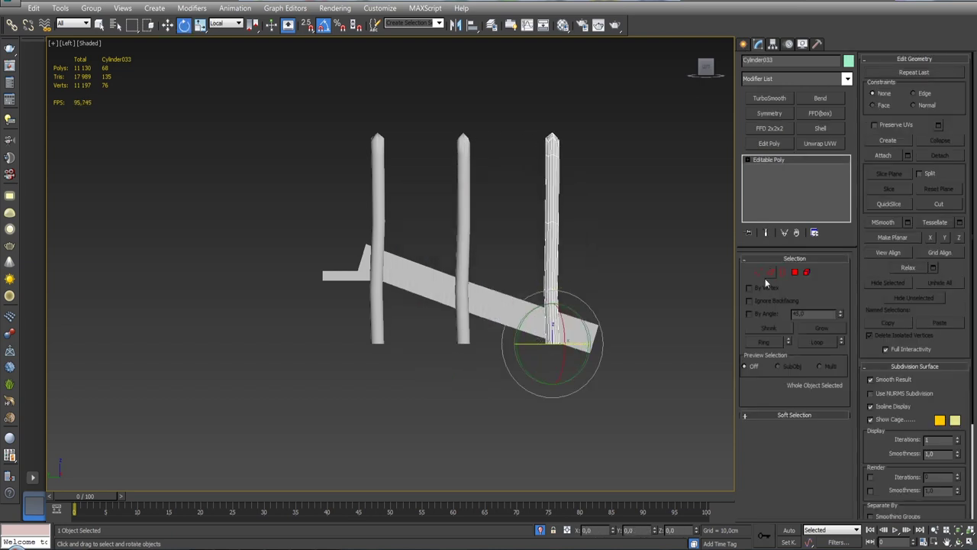
# - Delete the lower faces of the post copy at the ramp's lower end
pyautogui.click(771, 272)
pyautogui.scroll(5, 628, 324)
pyautogui.press('q')
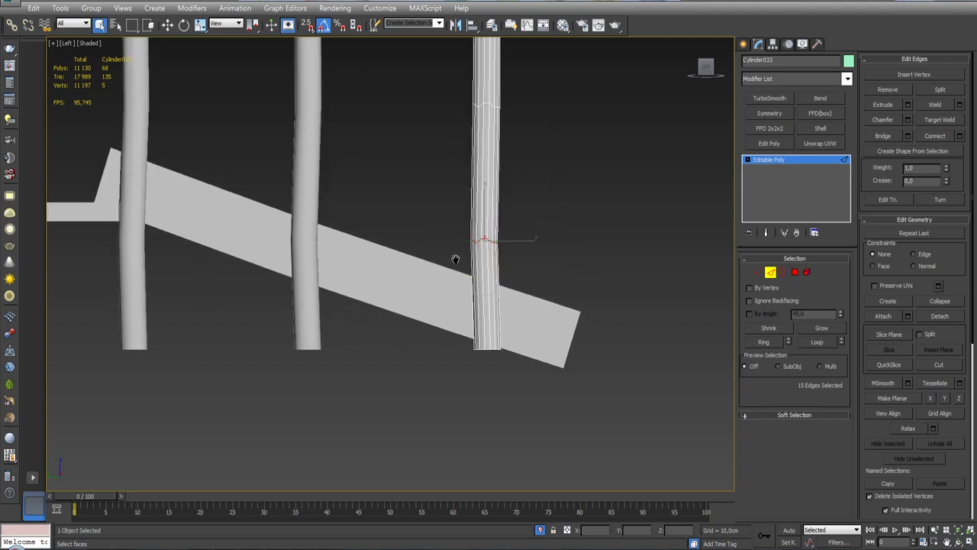
pyautogui.moveTo(456, 260); pyautogui.dragTo(459, 311, button='middle')
pyautogui.click(798, 276)
pyautogui.moveTo(634, 349); pyautogui.dragTo(414, 467)
pyautogui.press('Delete')
pyautogui.click(795, 272)
pyautogui.scroll(-5, 567, 330)
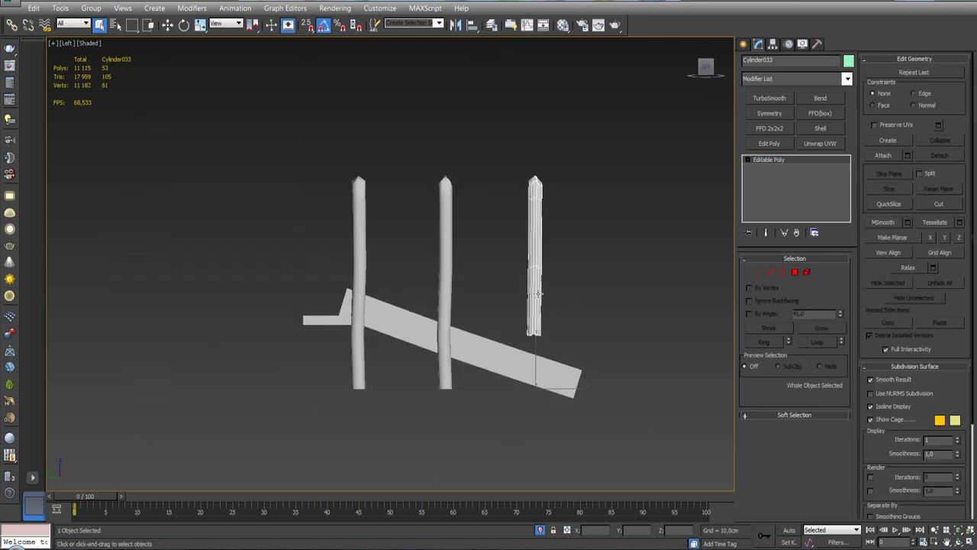
# - Adjust the pivot only, then lower the trimmed end post and the middle post
pyautogui.click(773, 44)
pyautogui.click(795, 123)
pyautogui.click(758, 44)
pyautogui.press('w')
pyautogui.moveTo(535, 219); pyautogui.dragTo(535, 282)
pyautogui.click(439, 262)
pyautogui.moveTo(438, 262); pyautogui.dragTo(439, 286)
# - Add an edge loop across the middle post and delete the faces below it
pyautogui.moveTo(460, 356); pyautogui.dragTo(474, 300, button='middle')
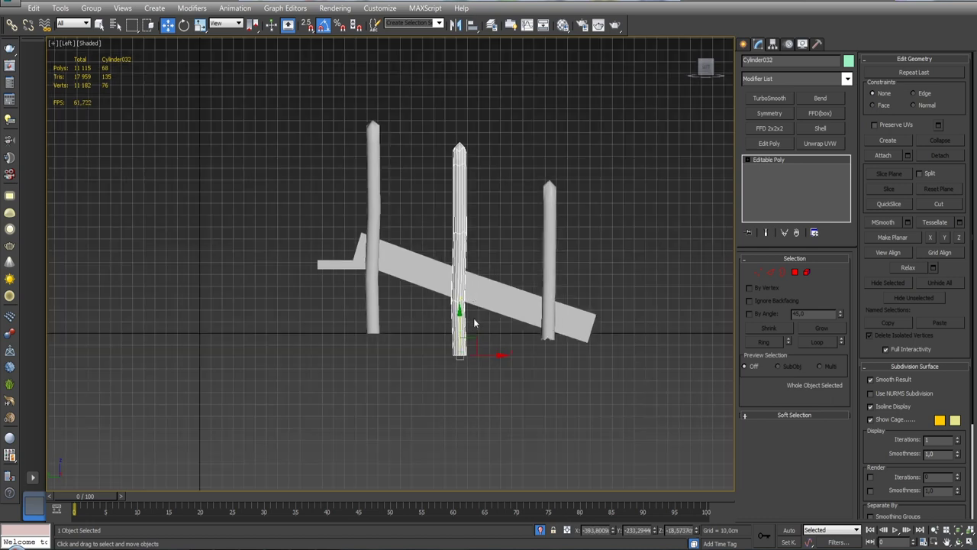
pyautogui.scroll(5, 474, 300)
pyautogui.click(770, 272)
pyautogui.moveTo(382, 252); pyautogui.dragTo(591, 355)
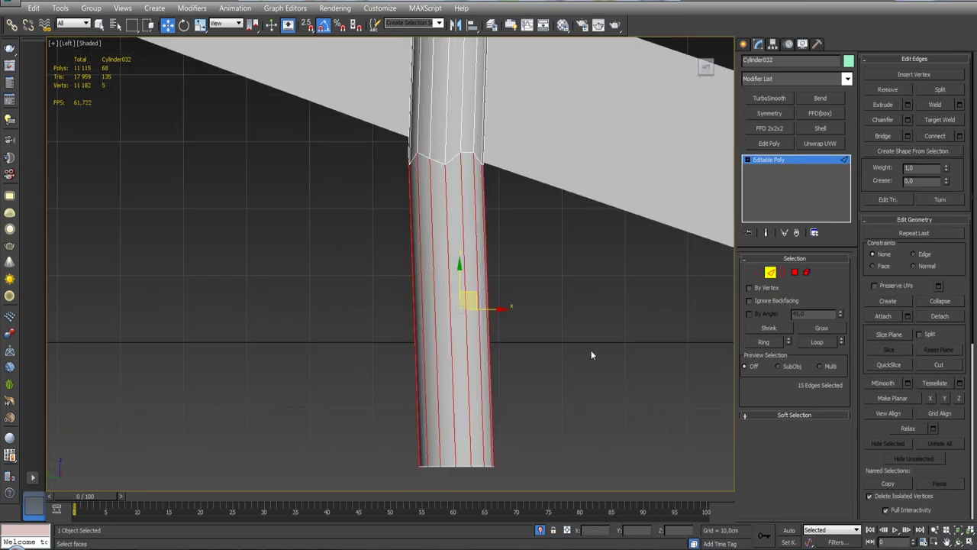
pyautogui.click(959, 137)
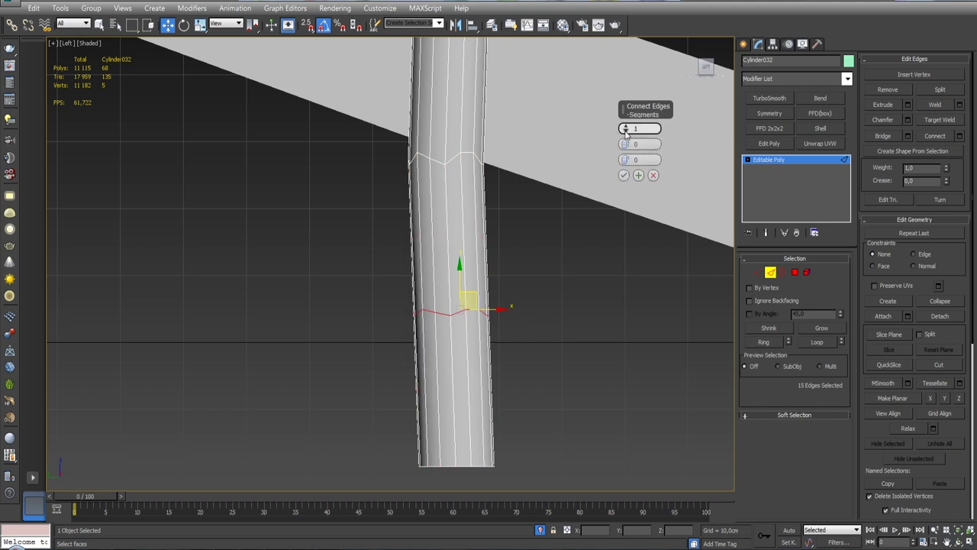
pyautogui.click(624, 175)
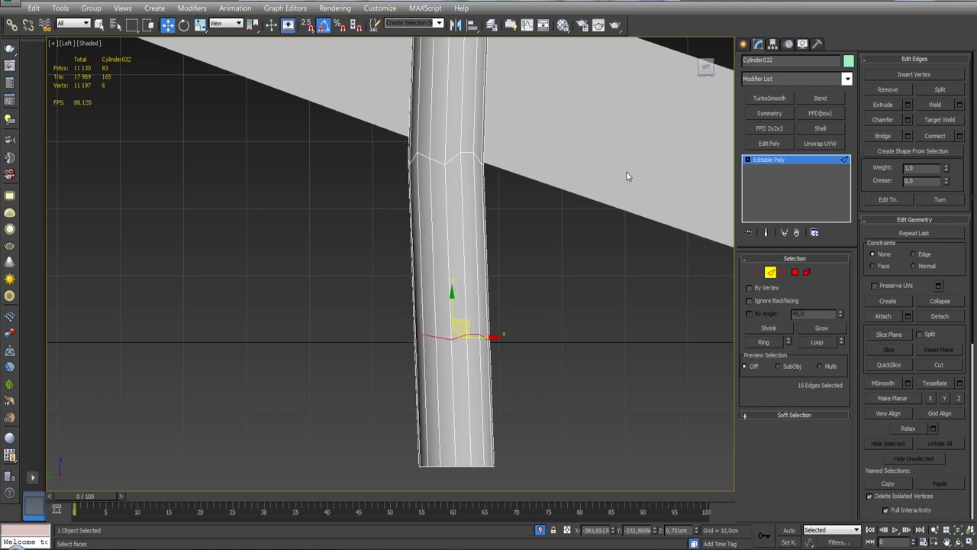
pyautogui.click(795, 273)
pyautogui.moveTo(367, 473); pyautogui.dragTo(497, 375)
pyautogui.press('Delete')
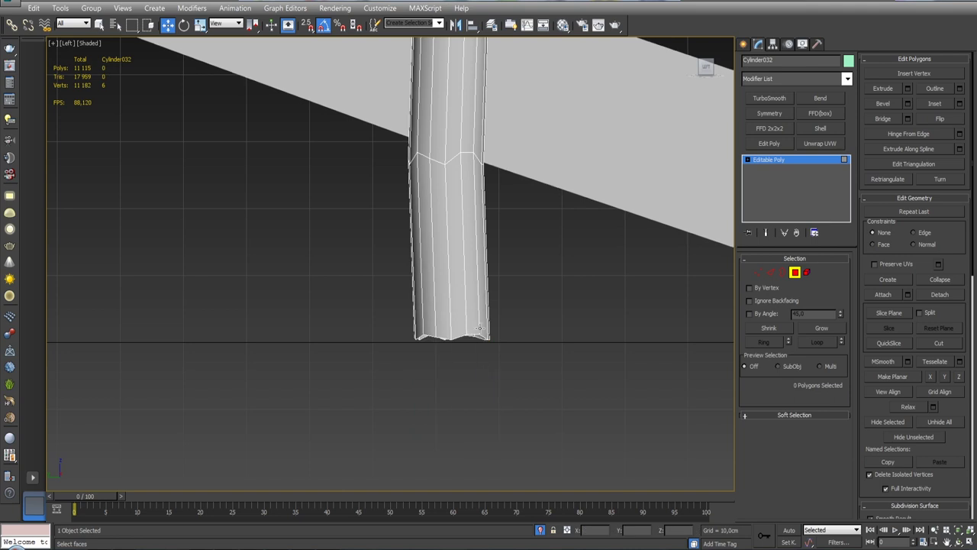
pyautogui.click(797, 277)
# - Adjust the middle post's pivot, then view the ramp and posts at an angle with the grid shown
pyautogui.click(772, 44)
pyautogui.click(795, 124)
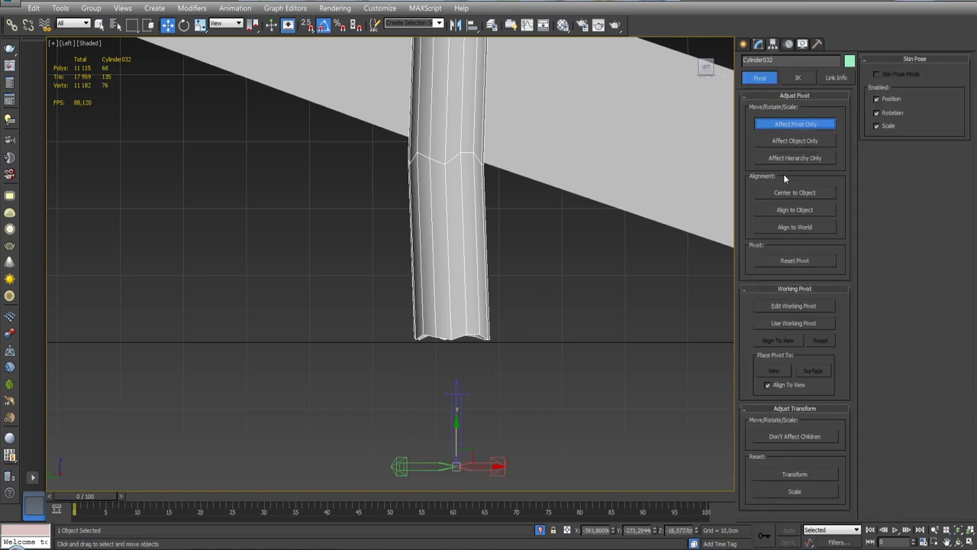
pyautogui.click(759, 43)
pyautogui.scroll(-4, 541, 247)
pyautogui.scroll(-1, 541, 247)
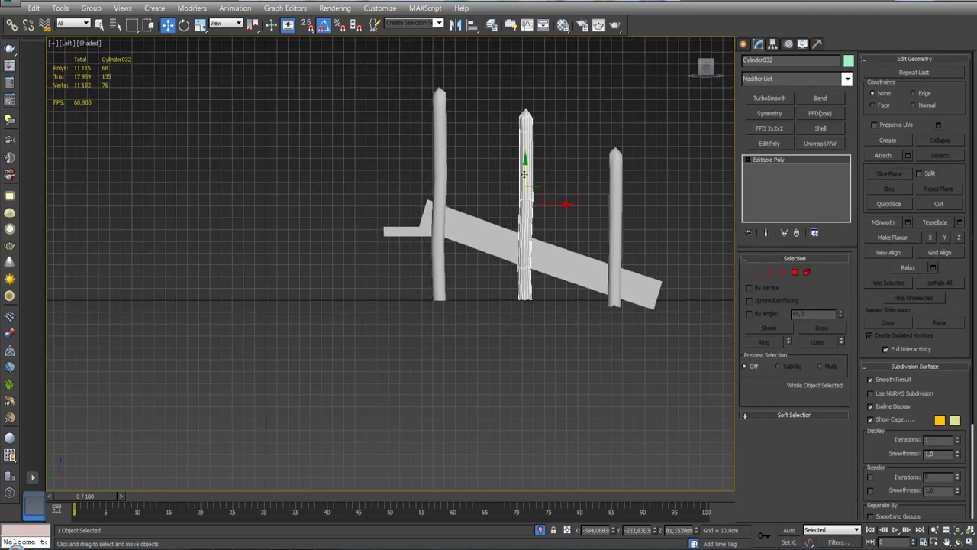
pyautogui.moveTo(525, 179)
pyautogui.keyDown('alt'); pyautogui.mouseDown(button='middle')
pyautogui.moveTo(598, 250)
pyautogui.moveTo(517, 237)
pyautogui.moveTo(531, 218)
pyautogui.mouseUp(button='middle'); pyautogui.keyUp('alt')
pyautogui.scroll(-2, 517, 237)
pyautogui.scroll(-2, 517, 237)
pyautogui.scroll(5, 527, 225)
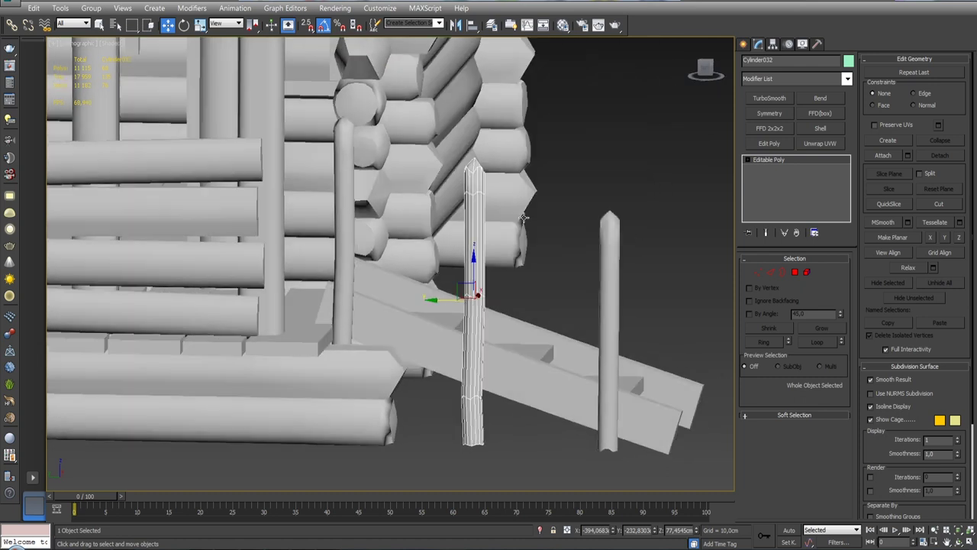
pyautogui.scroll(2, 531, 219)
pyautogui.press('g')
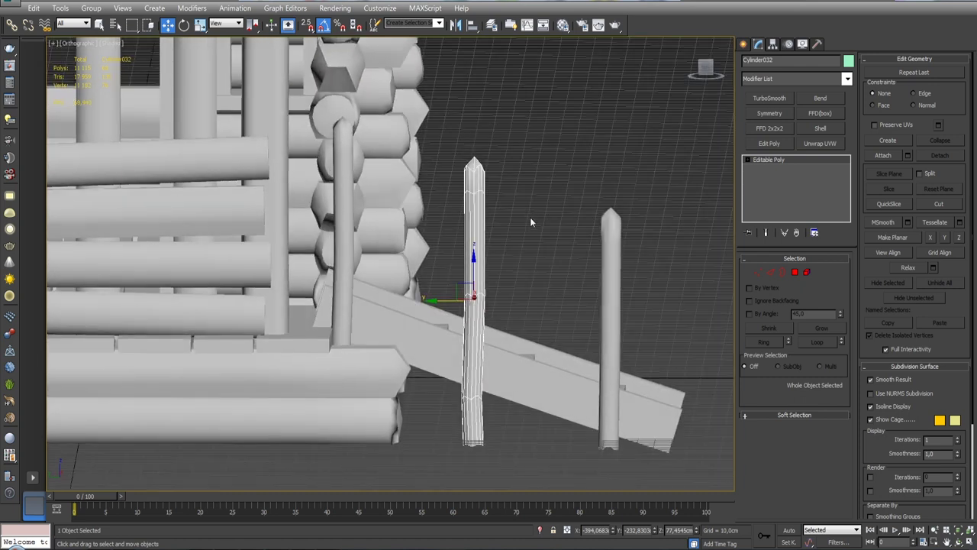
# - Hide the grid, switch to the Front view, and select the fence post beside the ladder
pyautogui.press('g')
pyautogui.press('l')
pyautogui.press('f')
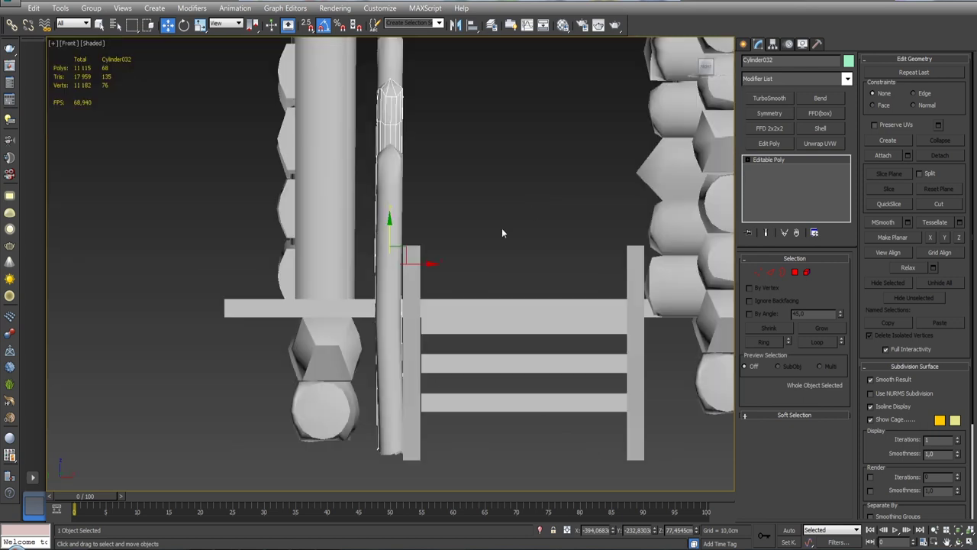
pyautogui.scroll(-3, 502, 229)
pyautogui.scroll(4, 477, 243)
pyautogui.click(413, 94)
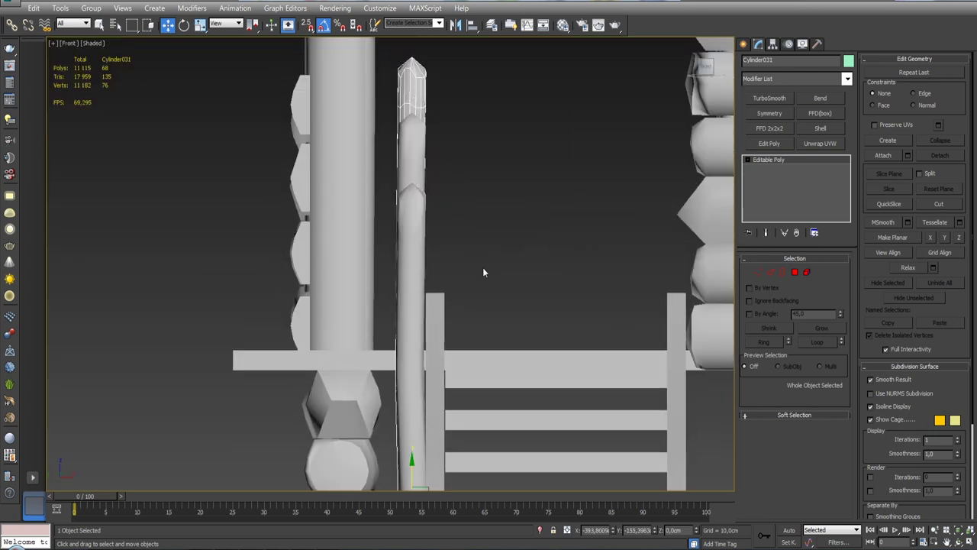
# - Start a new Cylinder from Standard Primitives in the Create panel
pyautogui.scroll(-3, 482, 272)
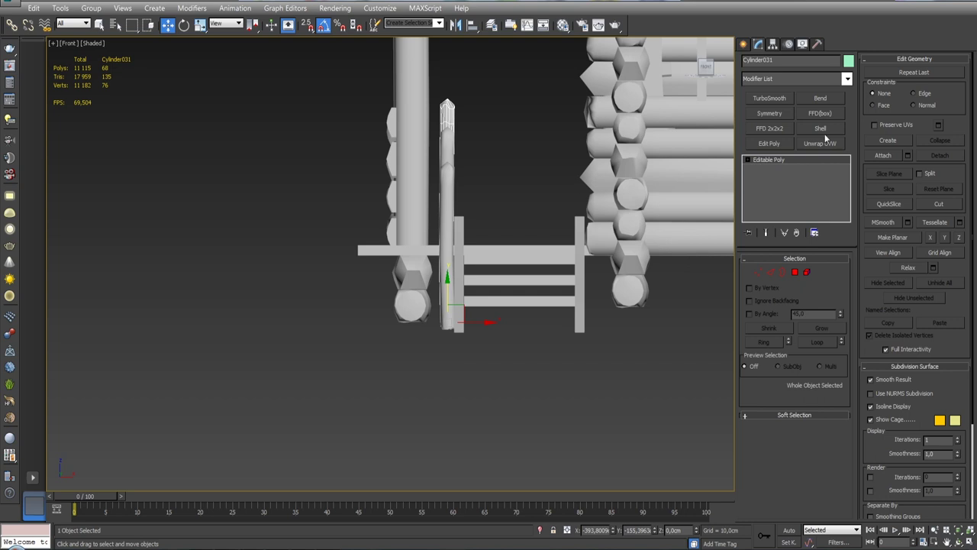
pyautogui.click(747, 46)
pyautogui.click(768, 152)
# - Draw a small cylinder beside the fence post and slide it sideways
pyautogui.scroll(1, 511, 187)
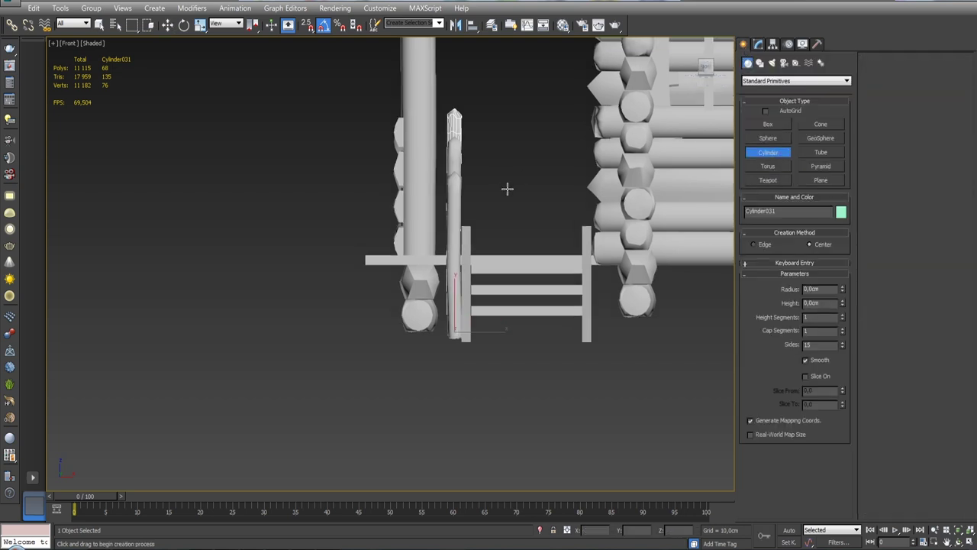
pyautogui.scroll(1, 504, 203)
pyautogui.scroll(3, 493, 206)
pyautogui.moveTo(481, 195); pyautogui.dragTo(485, 200)
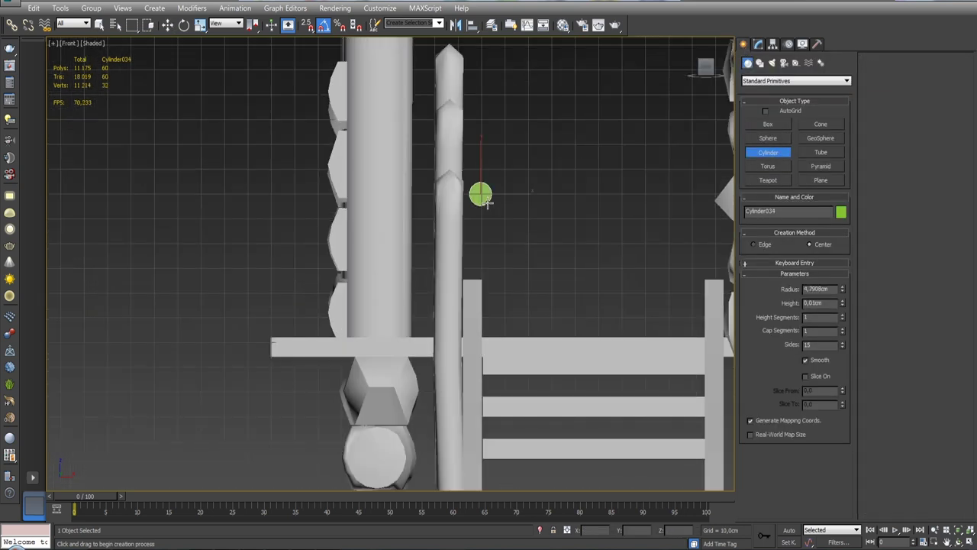
pyautogui.click(534, 412)
pyautogui.press('w')
pyautogui.moveTo(543, 287)
pyautogui.keyDown('alt'); pyautogui.mouseDown(button='middle')
pyautogui.moveTo(458, 252)
pyautogui.moveTo(489, 229)
pyautogui.mouseUp(button='middle'); pyautogui.keyUp('alt')
pyautogui.scroll(3, 451, 239)
pyautogui.moveTo(473, 207); pyautogui.dragTo(507, 207)
# - Shorten the cylinder, slide it along the ladder, and tilt it to the ladder slope
pyautogui.moveTo(506, 208)
pyautogui.keyDown('alt'); pyautogui.mouseDown(button='middle')
pyautogui.moveTo(497, 260)
pyautogui.moveTo(524, 253)
pyautogui.moveTo(447, 254)
pyautogui.mouseUp(button='middle'); pyautogui.keyUp('alt')
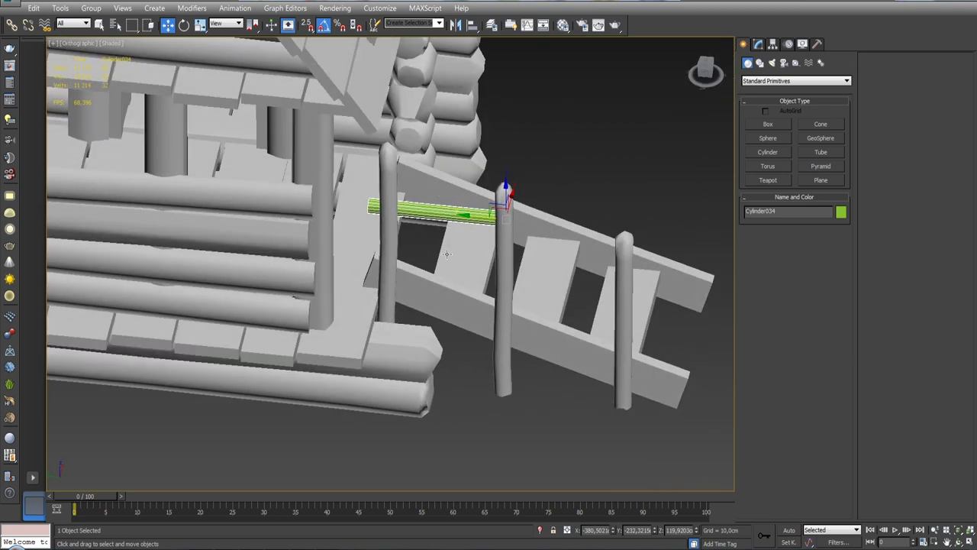
pyautogui.click(759, 46)
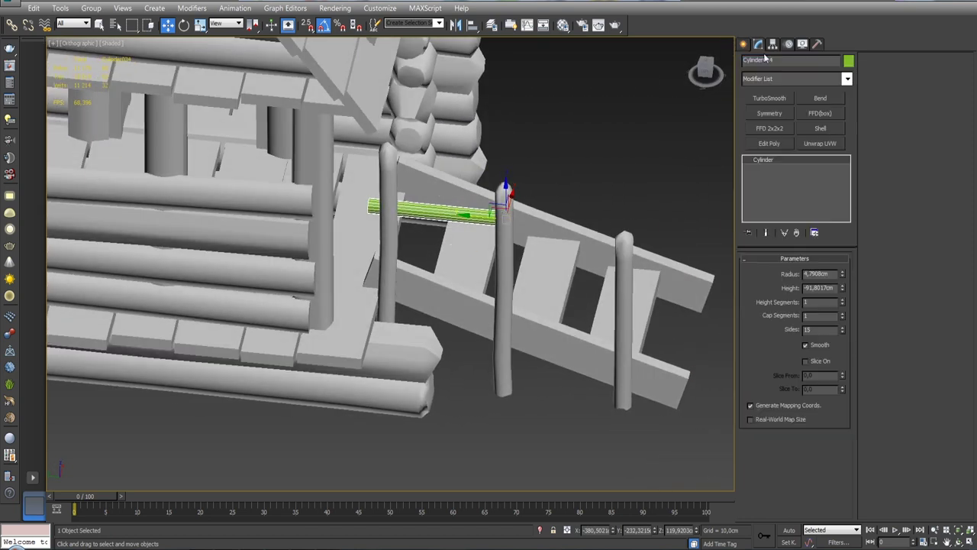
pyautogui.moveTo(844, 284); pyautogui.dragTo(844, 272)
pyautogui.moveTo(501, 224); pyautogui.dragTo(644, 229)
pyautogui.press('l')
pyautogui.scroll(-5, 620, 309)
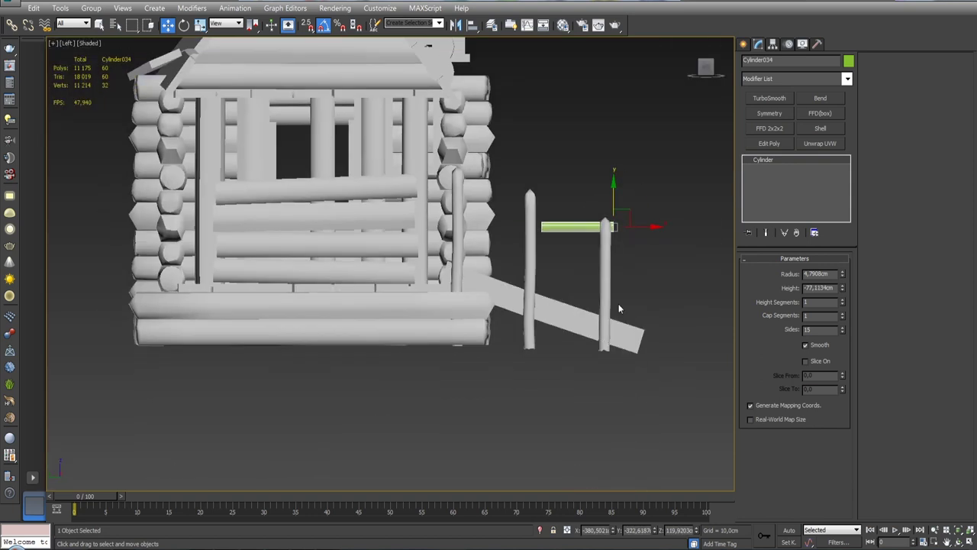
pyautogui.moveTo(619, 309); pyautogui.dragTo(527, 327, button='middle')
# - Seat the tilted cylinder on the post tops and lengthen its height to -259.101cm
pyautogui.scroll(4, 509, 240)
pyautogui.press('e')
pyautogui.press('w')
pyautogui.moveTo(550, 229)
pyautogui.mouseDown()
pyautogui.moveTo(553, 256)
pyautogui.moveTo(634, 302)
pyautogui.mouseUp()
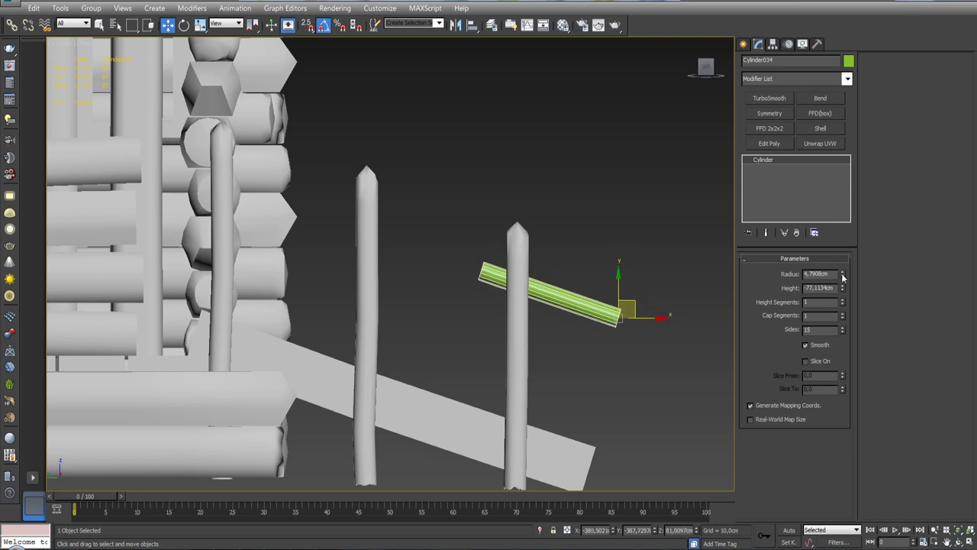
pyautogui.moveTo(841, 287); pyautogui.dragTo(851, 415)
pyautogui.moveTo(545, 217)
pyautogui.keyDown('alt'); pyautogui.mouseDown(button='middle')
pyautogui.moveTo(448, 243)
pyautogui.moveTo(448, 276)
pyautogui.moveTo(512, 215)
pyautogui.moveTo(456, 227)
pyautogui.moveTo(467, 240)
pyautogui.moveTo(474, 226)
pyautogui.moveTo(435, 222)
pyautogui.moveTo(471, 226)
pyautogui.mouseUp(button='middle'); pyautogui.keyUp('alt')
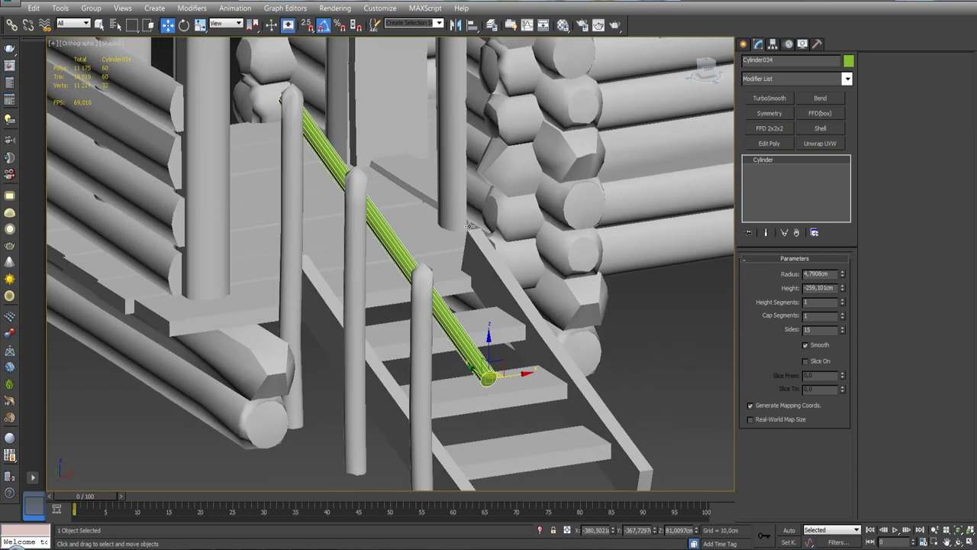
# - Add Edit Poly to the handrail and connect a ring of its edges with a new loop
pyautogui.click(769, 143)
pyautogui.keyDown('alt'); pyautogui.moveTo(534, 305); pyautogui.dragTo(682, 311, button='middle'); pyautogui.keyUp('alt')
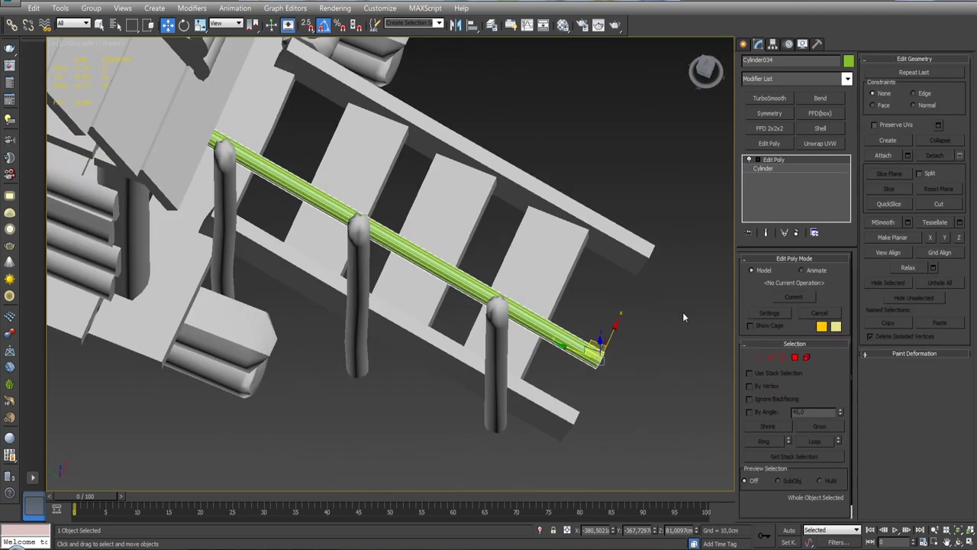
pyautogui.press('2')
pyautogui.moveTo(474, 262); pyautogui.dragTo(449, 298)
pyautogui.click(959, 136)
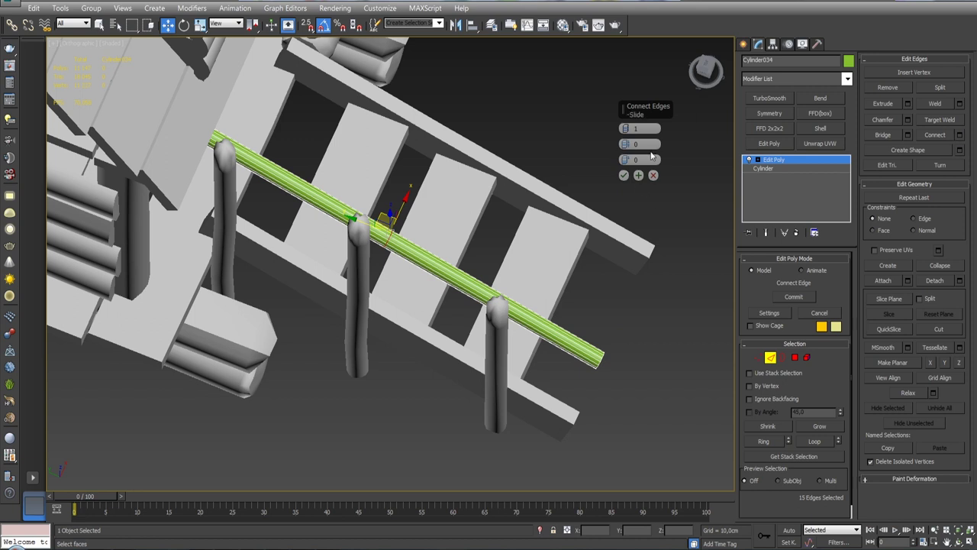
pyautogui.click(624, 176)
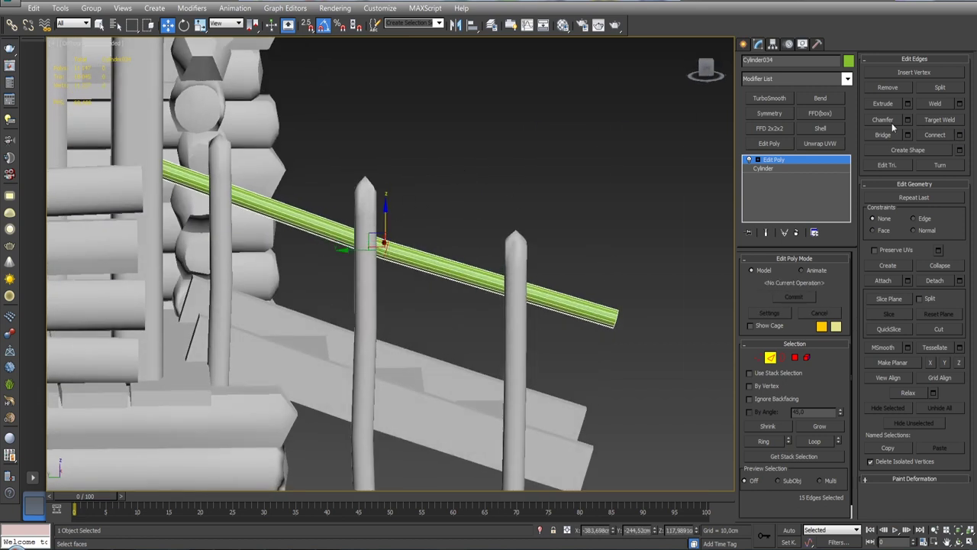
# - Chamfer the new edge loop with 2 segments, spreading the loops along the rail
pyautogui.click(908, 119)
pyautogui.click(625, 143)
pyautogui.moveTo(625, 128); pyautogui.dragTo(628, 42)
pyautogui.click(624, 175)
pyautogui.moveTo(623, 173)
pyautogui.keyDown('alt'); pyautogui.mouseDown(button='middle')
pyautogui.moveTo(527, 214)
pyautogui.moveTo(465, 170)
pyautogui.moveTo(550, 192)
pyautogui.mouseUp(button='middle'); pyautogui.keyUp('alt')
# - Center the handrail's pivot using Affect Pivot Only and Center to Object
pyautogui.press('t')
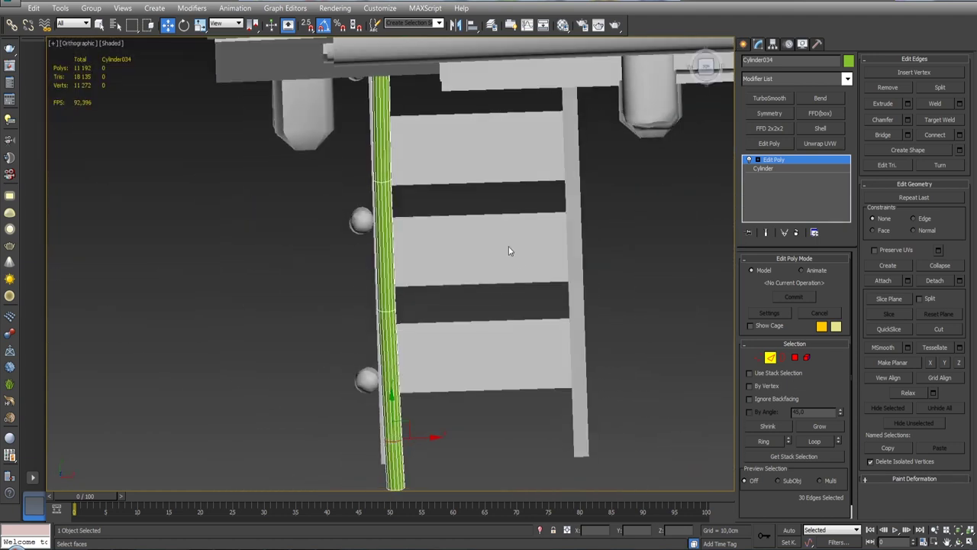
pyautogui.hotkey('ctrl', 'alt', 'z')
pyautogui.scroll(6, 504, 218)
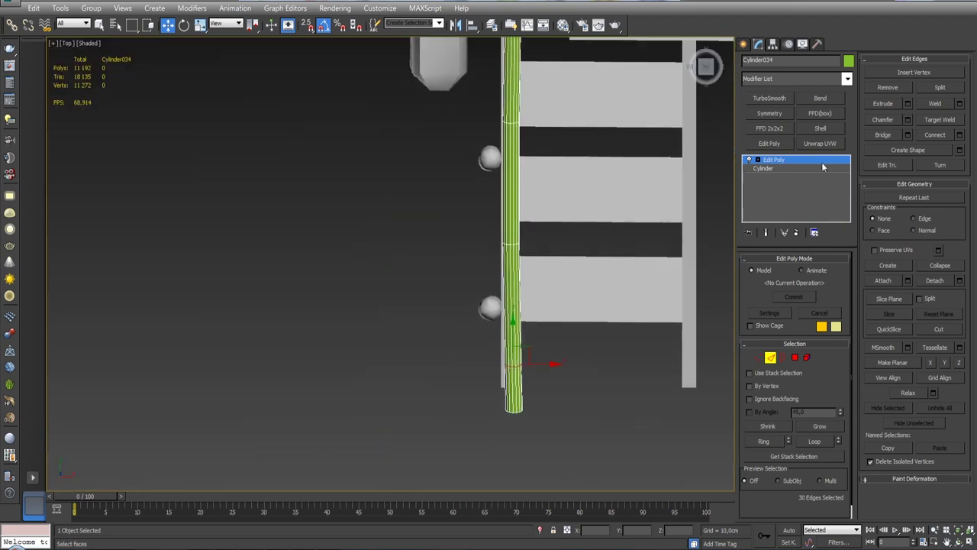
pyautogui.press('2')
pyautogui.click(774, 46)
pyautogui.click(794, 124)
pyautogui.click(799, 192)
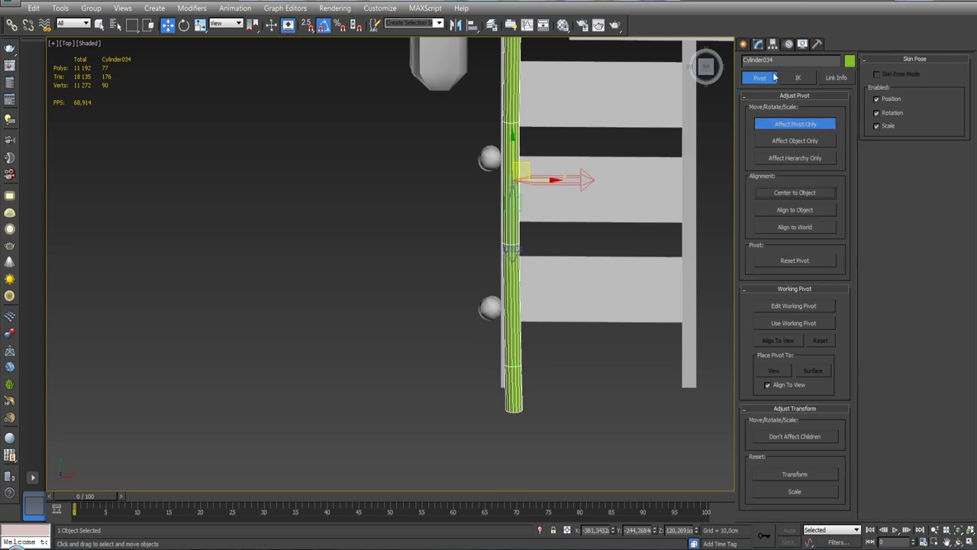
pyautogui.click(758, 43)
pyautogui.moveTo(540, 181)
pyautogui.keyDown('alt'); pyautogui.mouseDown(button='middle')
pyautogui.moveTo(550, 229)
pyautogui.moveTo(520, 227)
pyautogui.moveTo(552, 223)
pyautogui.mouseUp(button='middle'); pyautogui.keyUp('alt')
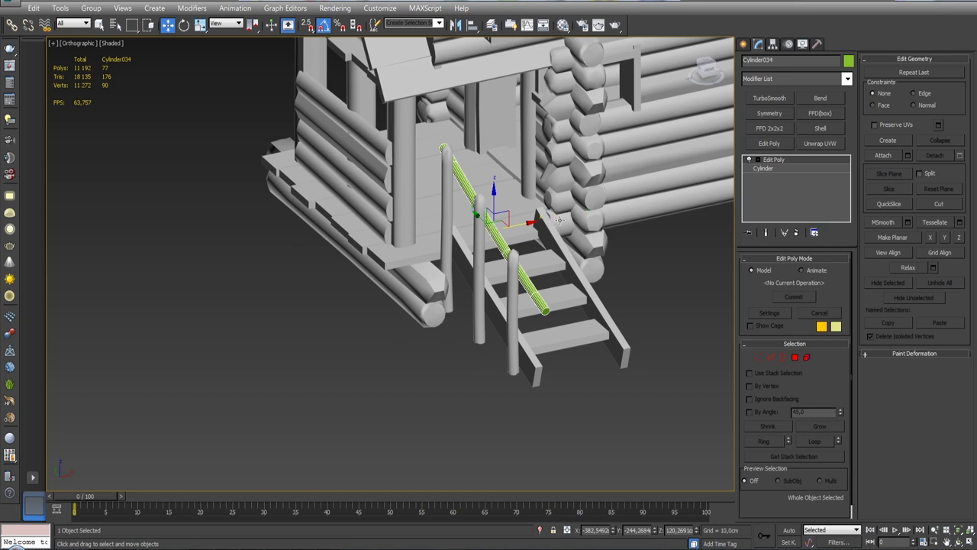
# - Select the faces at the rail's lower end and rotate them downward
pyautogui.press('l')
pyautogui.scroll(5, 630, 227)
pyautogui.scroll(-5, 629, 228)
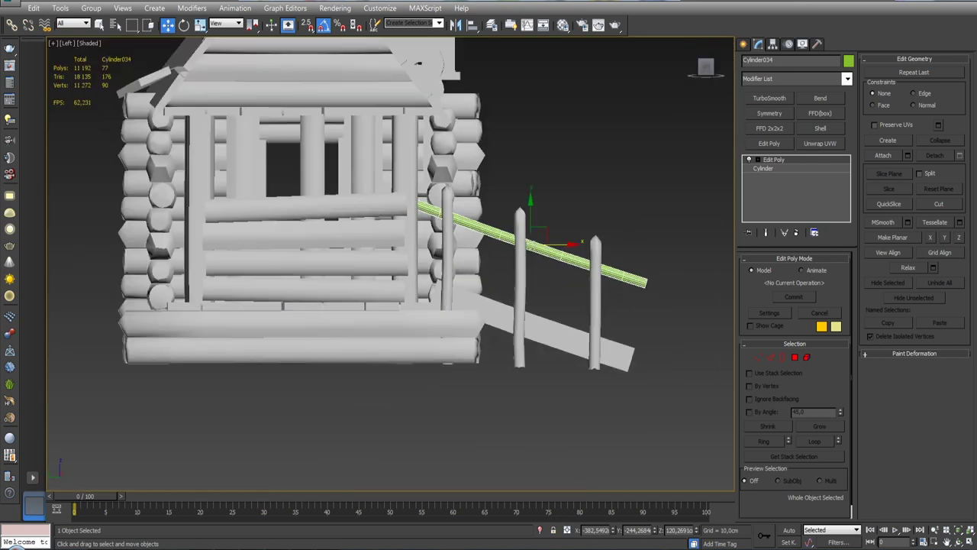
pyautogui.scroll(5, 549, 261)
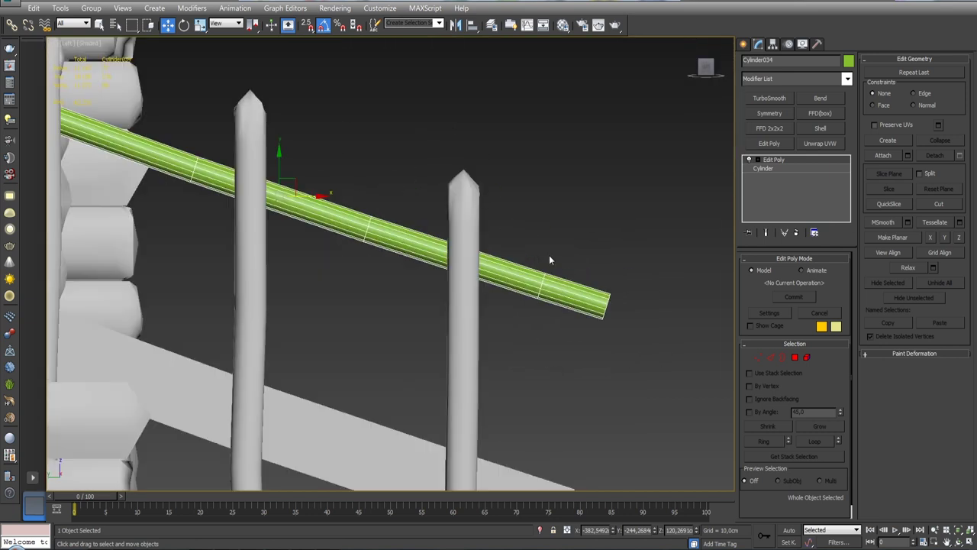
pyautogui.click(795, 358)
pyautogui.moveTo(594, 329); pyautogui.dragTo(588, 333)
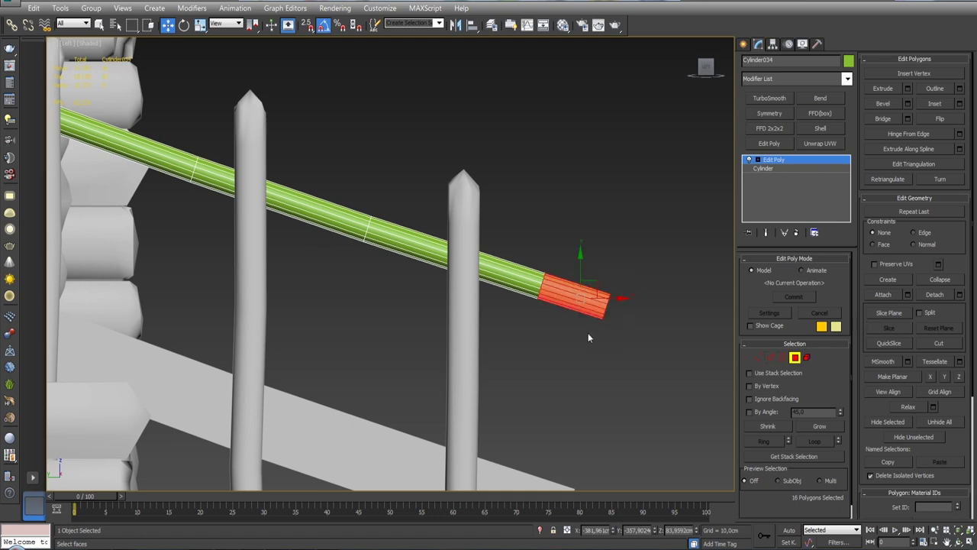
pyautogui.press('e')
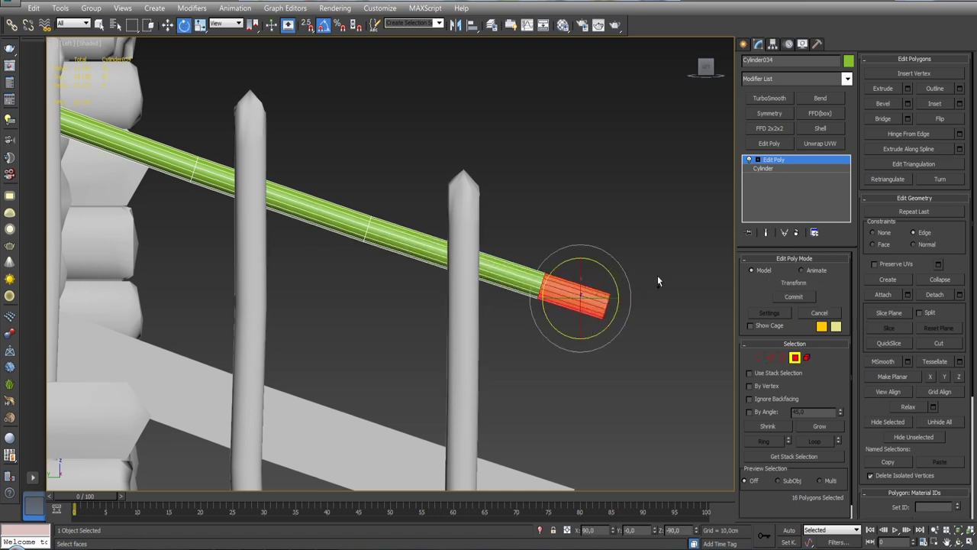
pyautogui.moveTo(609, 274); pyautogui.dragTo(615, 286)
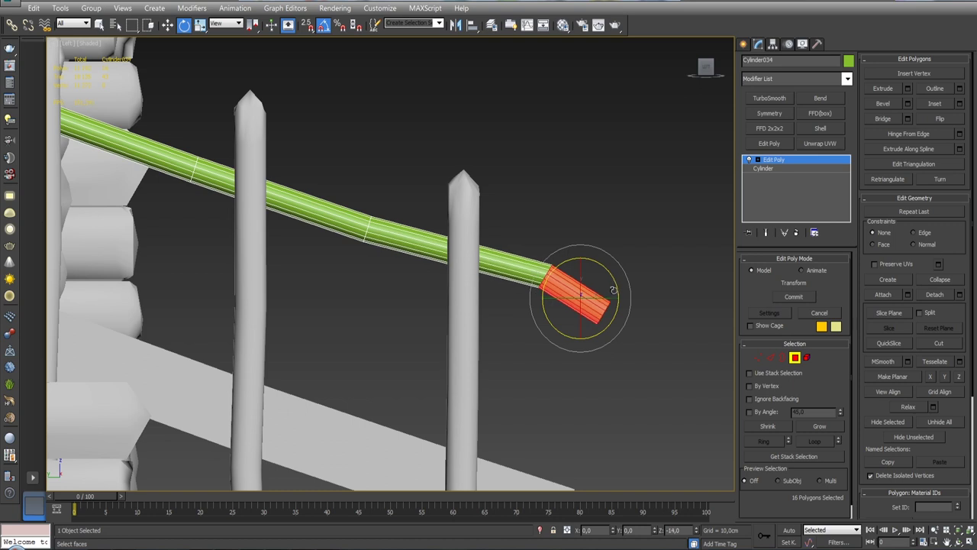
pyautogui.press('w')
# - Chamfer the bend edges at 0.7378cm with 2 segments
pyautogui.keyDown('ctrl'); pyautogui.click(770, 357); pyautogui.keyUp('ctrl')
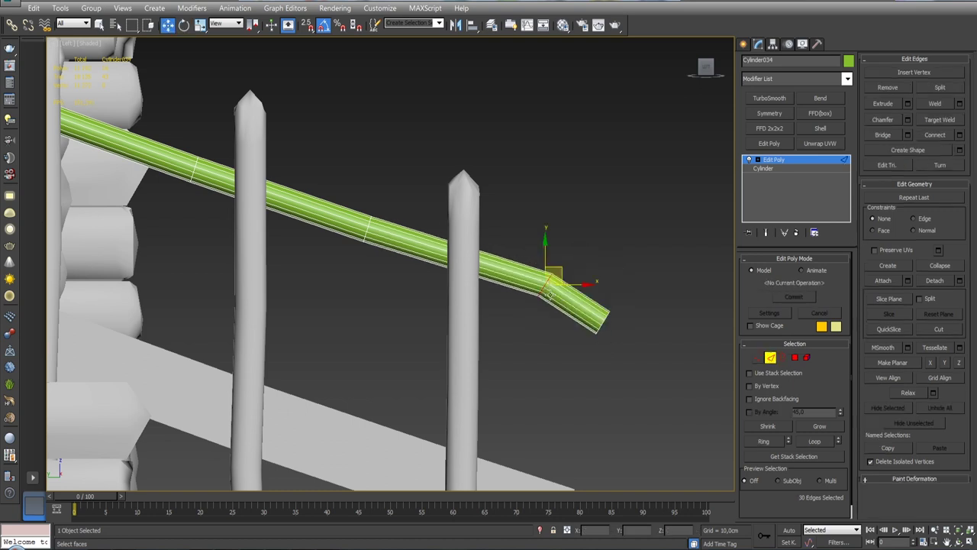
pyautogui.press('z')
pyautogui.click(907, 120)
pyautogui.moveTo(625, 130); pyautogui.dragTo(624, 111)
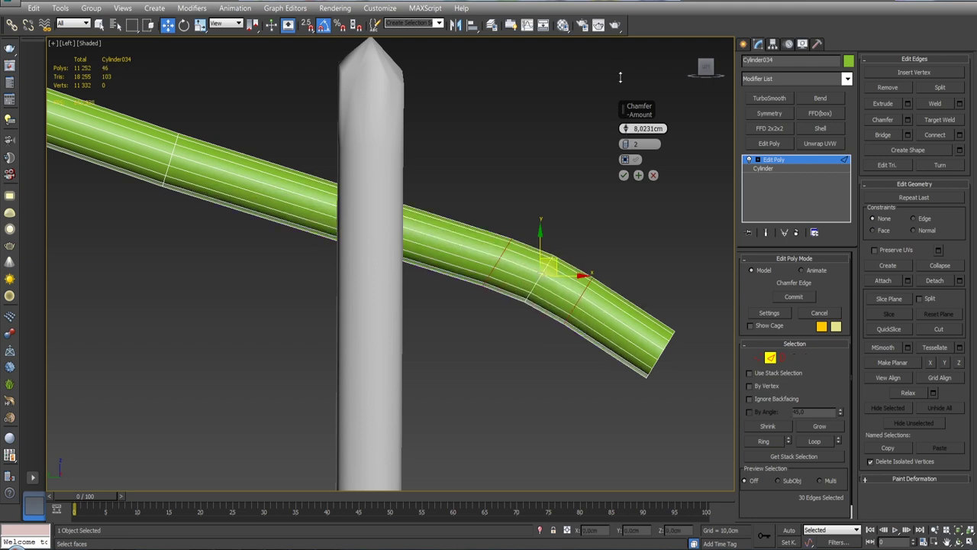
pyautogui.click(624, 175)
pyautogui.scroll(-5, 458, 267)
pyautogui.keyDown('alt'); pyautogui.moveTo(458, 268); pyautogui.dragTo(497, 290, button='middle'); pyautogui.keyUp('alt')
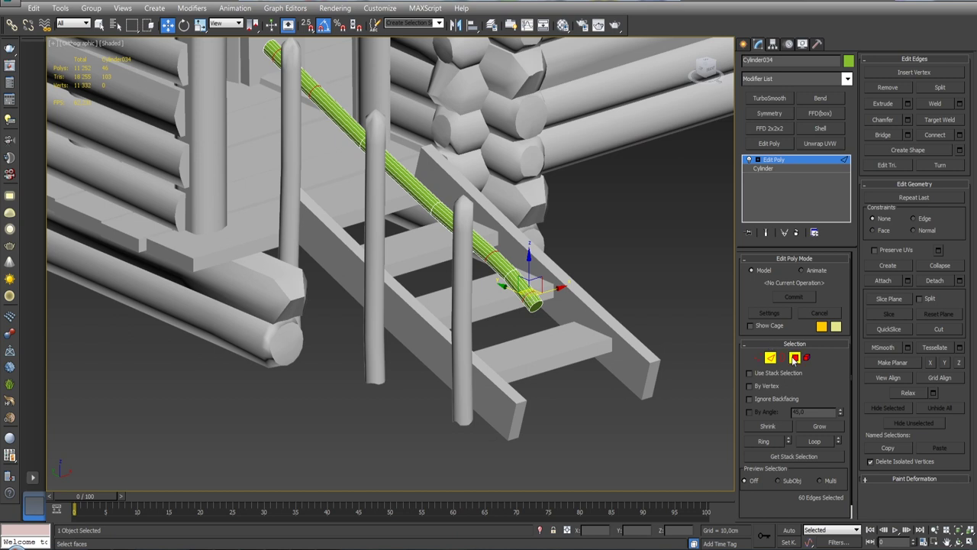
pyautogui.scroll(3, 563, 293)
pyautogui.click(778, 169)
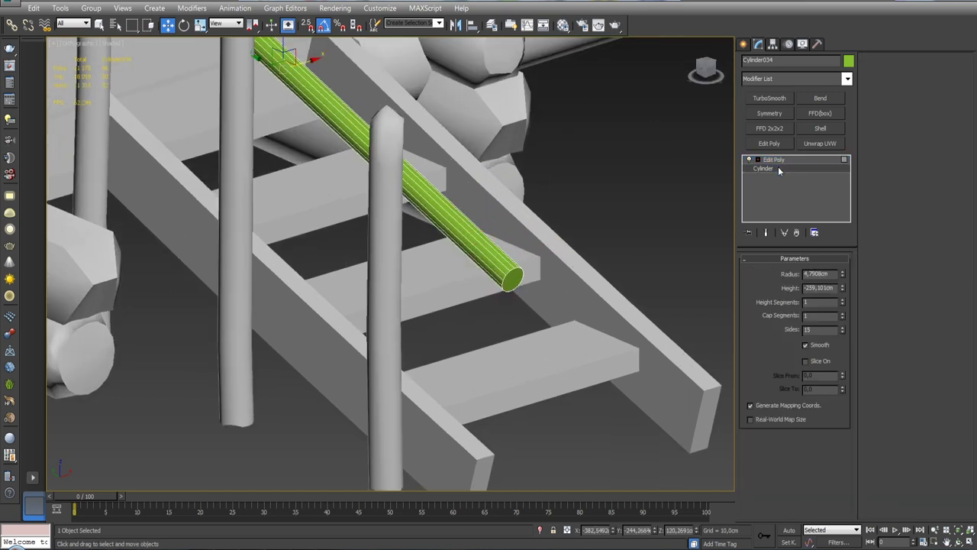
# - Adjust the cylinder's sides and remove the Edit Poly modifier
pyautogui.click(841, 330)
pyautogui.scroll(-3, 389, 264)
pyautogui.scroll(-1, 390, 263)
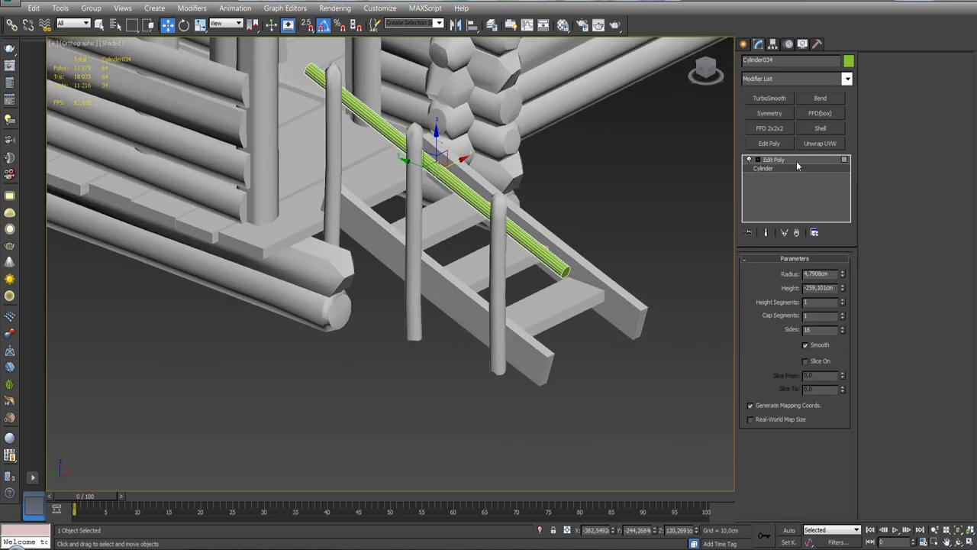
pyautogui.click(797, 161)
pyautogui.hotkey('ctrl', 'z')
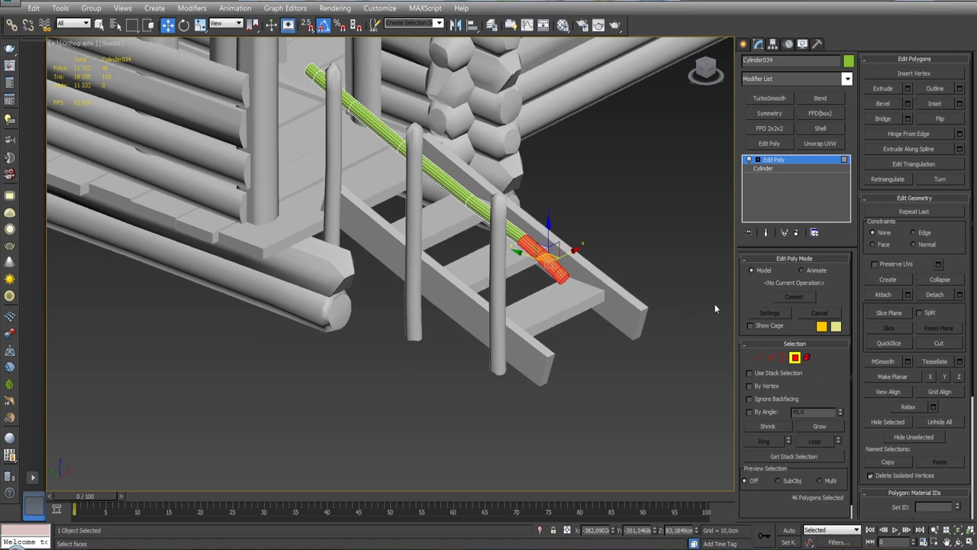
pyautogui.click(798, 237)
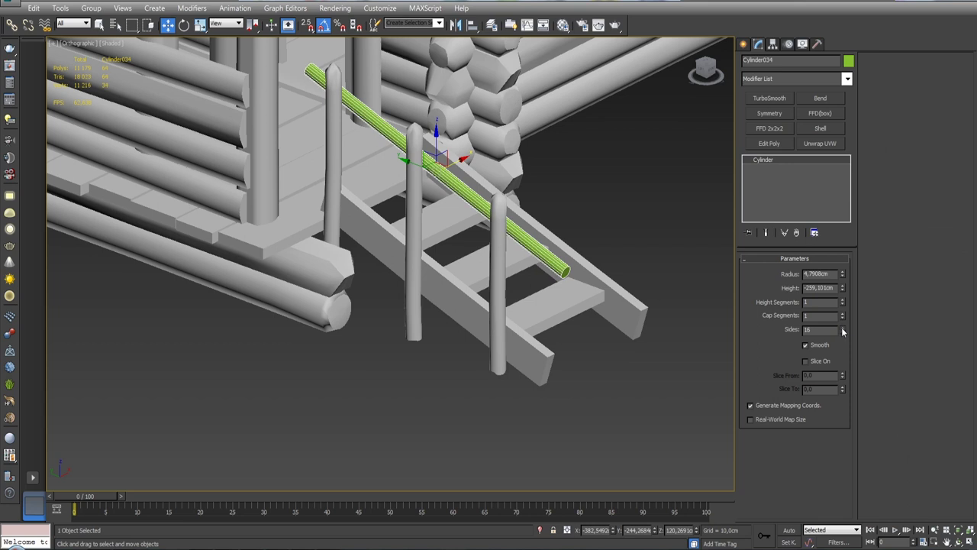
# - Reapply Edit Poly and connect a ring of the rail's edges with a new loop
pyautogui.click(769, 144)
pyautogui.click(770, 356)
pyautogui.moveTo(631, 327)
pyautogui.keyDown('alt'); pyautogui.mouseDown(button='middle')
pyautogui.moveTo(535, 230)
pyautogui.moveTo(630, 178)
pyautogui.moveTo(580, 199)
pyautogui.mouseUp(button='middle'); pyautogui.keyUp('alt')
pyautogui.click(961, 138)
pyautogui.click(631, 176)
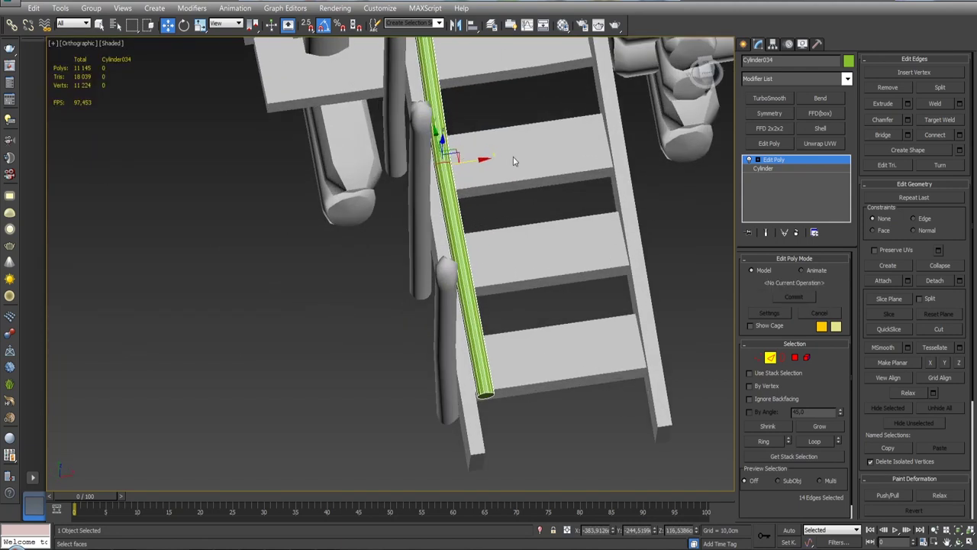
pyautogui.keyDown('alt'); pyautogui.moveTo(514, 161); pyautogui.dragTo(557, 216, button='middle'); pyautogui.keyUp('alt')
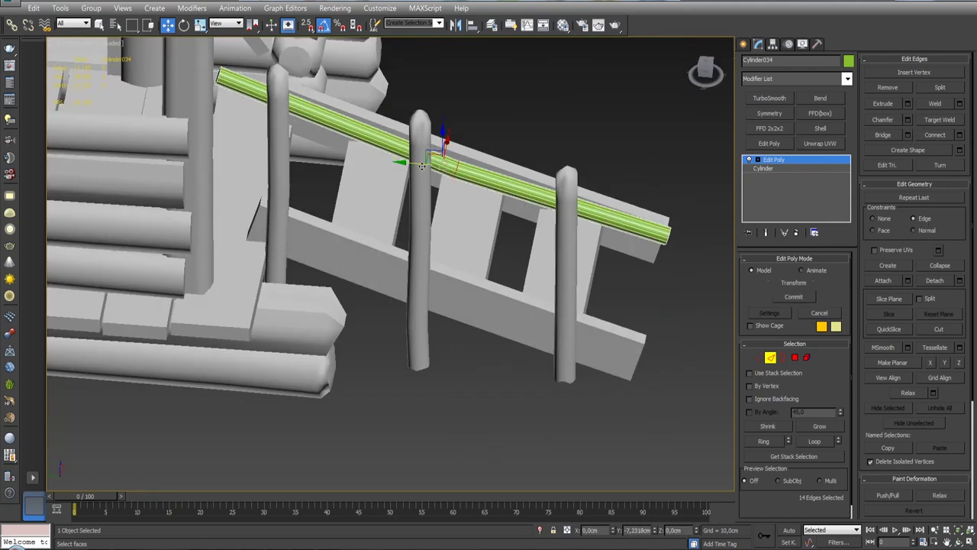
# - Chamfer the new edge ring with 3 segments at 79.5595cm and select the end polygons
pyautogui.click(908, 122)
pyautogui.click(631, 145)
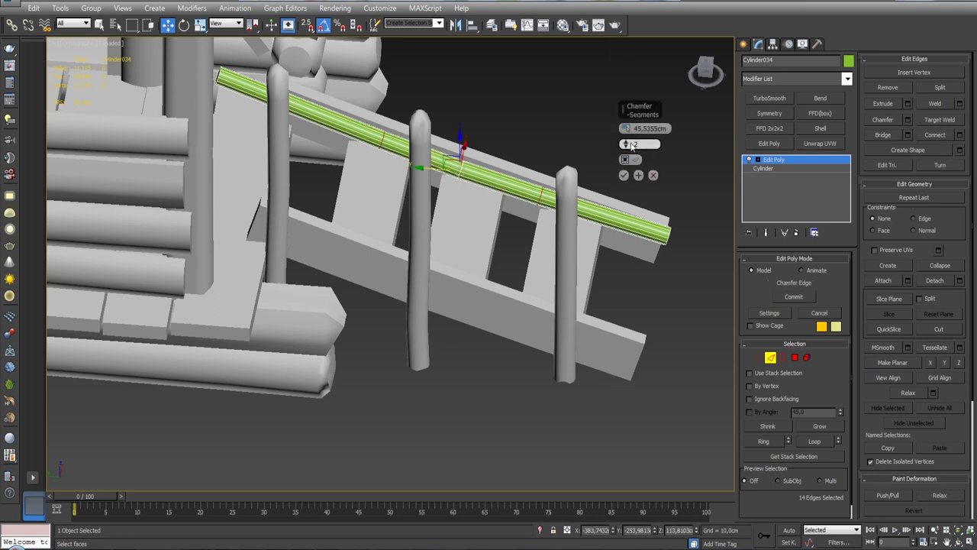
pyautogui.moveTo(625, 128); pyautogui.dragTo(624, 66)
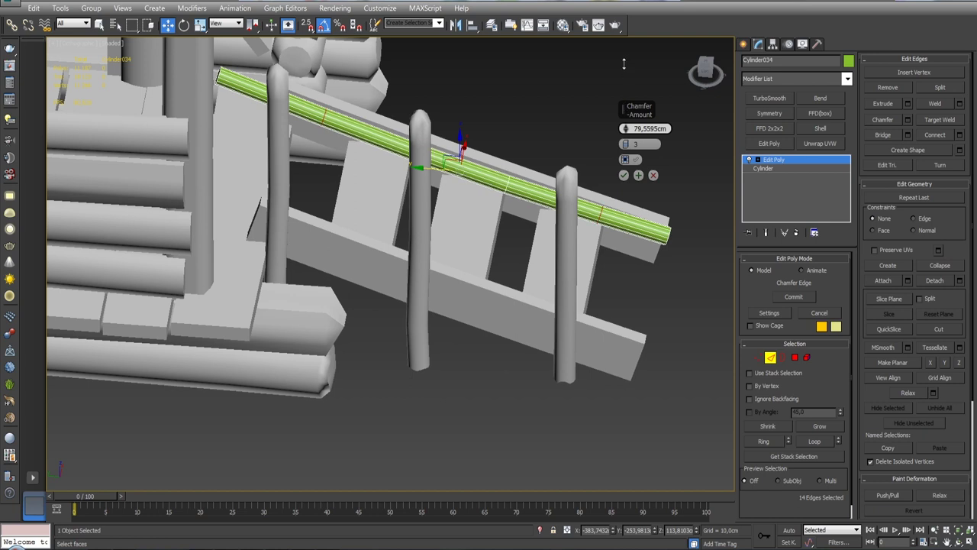
pyautogui.click(624, 175)
pyautogui.moveTo(623, 175)
pyautogui.keyDown('alt'); pyautogui.mouseDown(button='middle')
pyautogui.moveTo(646, 278)
pyautogui.moveTo(614, 256)
pyautogui.mouseUp(button='middle'); pyautogui.keyUp('alt')
pyautogui.press('4')
pyautogui.keyDown('alt'); pyautogui.moveTo(703, 281); pyautogui.dragTo(621, 221, button='middle'); pyautogui.keyUp('alt')
# - Select the railing's end-segment polygons and rotate them downward into a hook
pyautogui.scroll(-5, 622, 222)
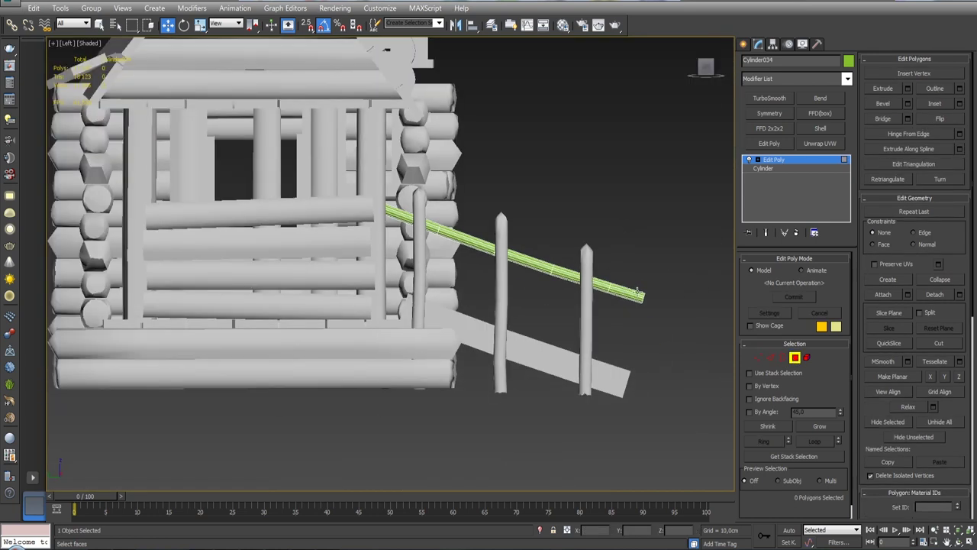
pyautogui.scroll(8, 661, 264)
pyautogui.moveTo(662, 265)
pyautogui.mouseDown()
pyautogui.moveTo(576, 362)
pyautogui.moveTo(588, 305)
pyautogui.mouseUp()
pyautogui.press('e')
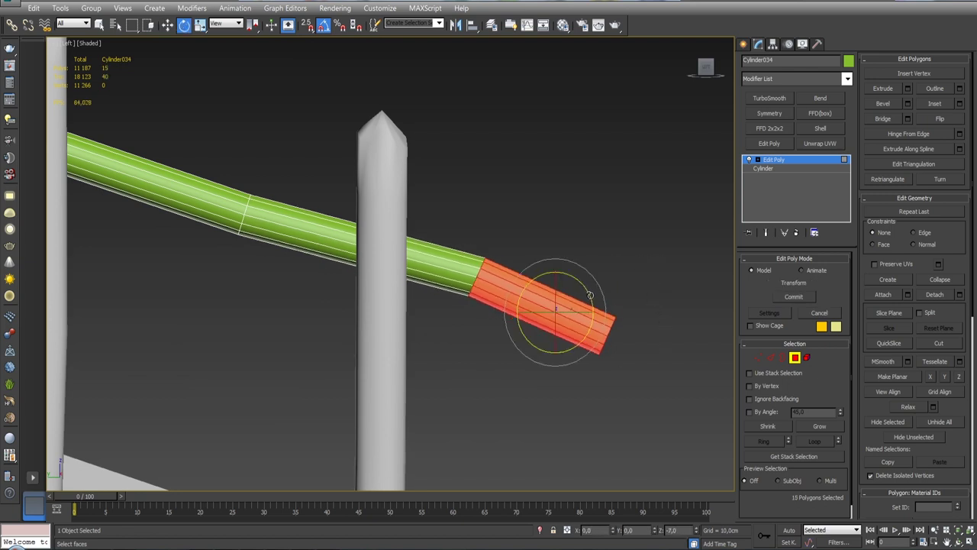
pyautogui.press('w')
# - Chamfer the edges around the new bend with 2 segments at about 15 cm
pyautogui.press('2')
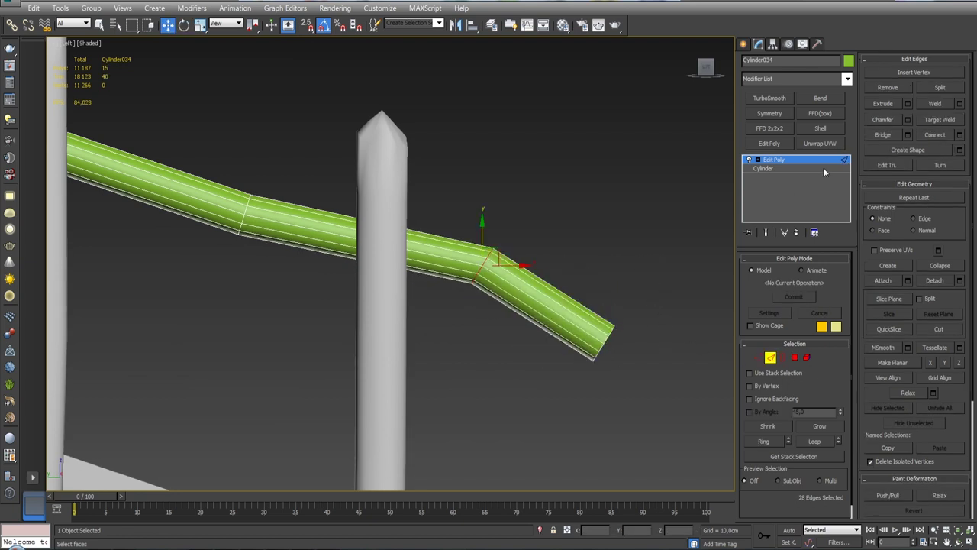
pyautogui.click(908, 119)
pyautogui.click(625, 149)
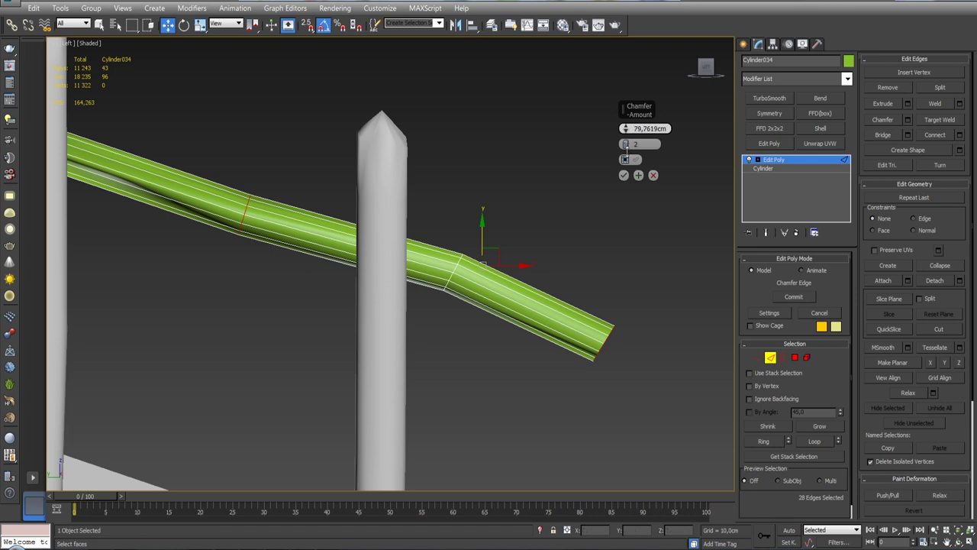
pyautogui.moveTo(621, 52)
pyautogui.mouseDown()
pyautogui.moveTo(637, 441)
pyautogui.moveTo(632, 418)
pyautogui.mouseUp()
pyautogui.click(624, 175)
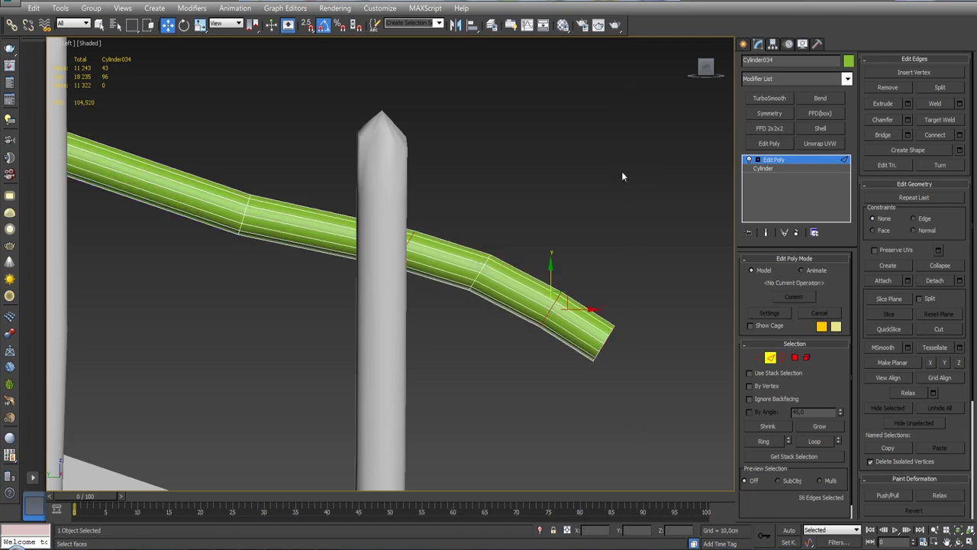
# - Isolate the railing and inset its two end cap faces
pyautogui.click(795, 358)
pyautogui.press('z')
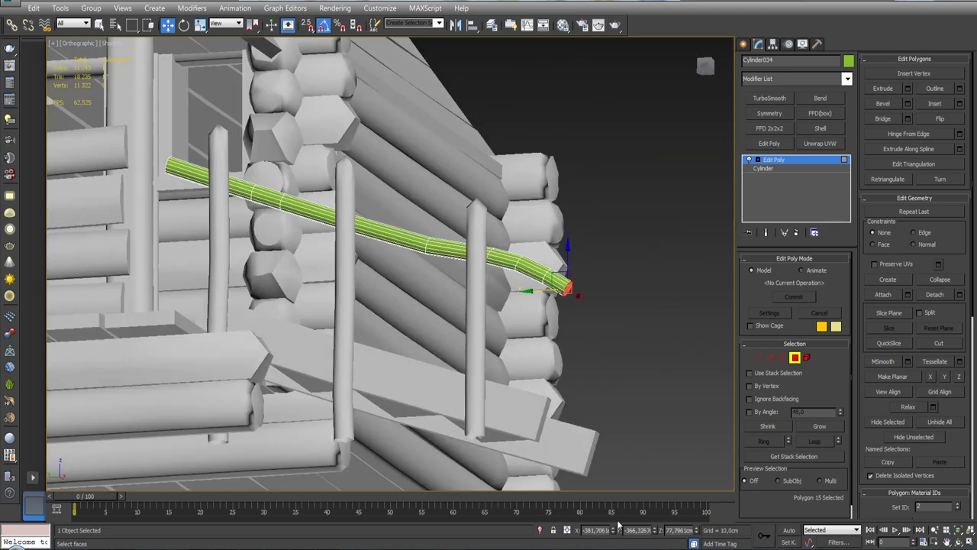
pyautogui.press('z')
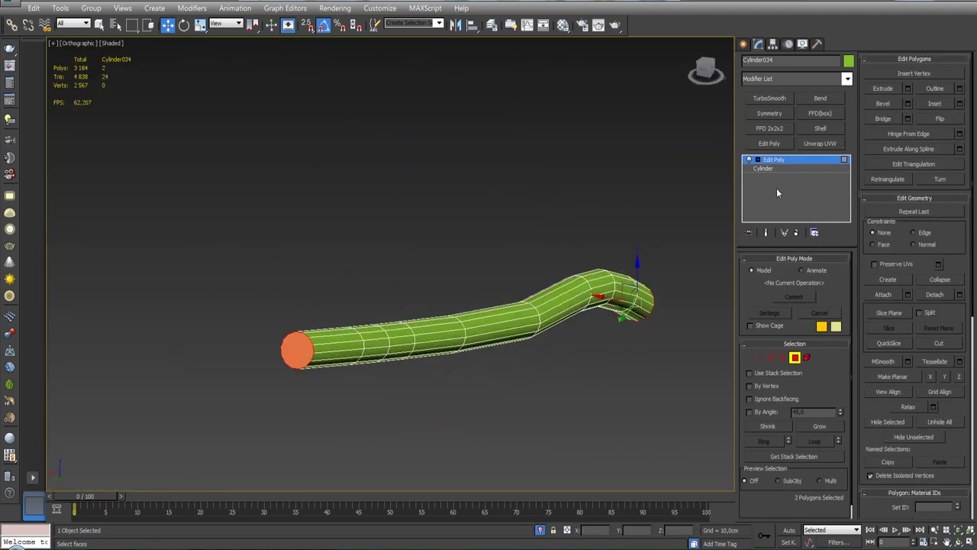
pyautogui.click(960, 104)
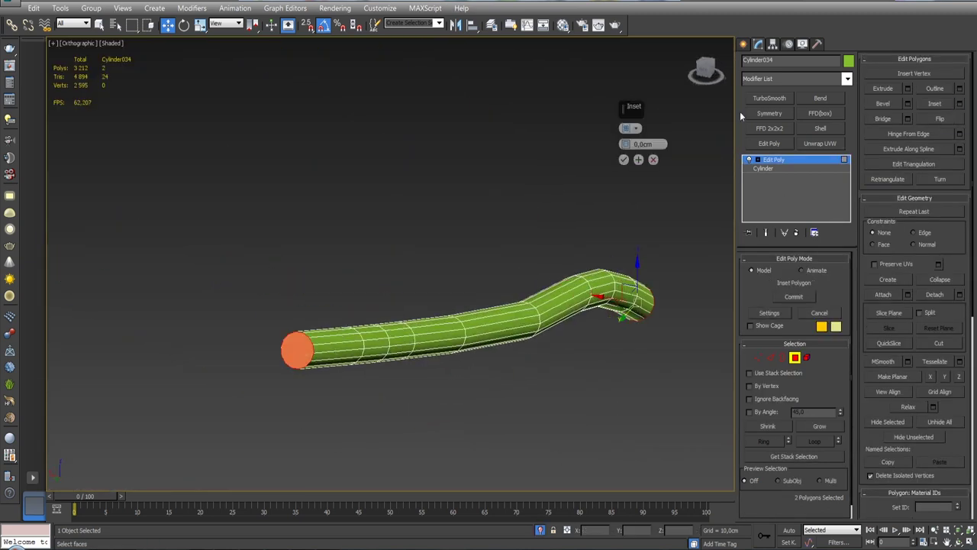
pyautogui.click(625, 159)
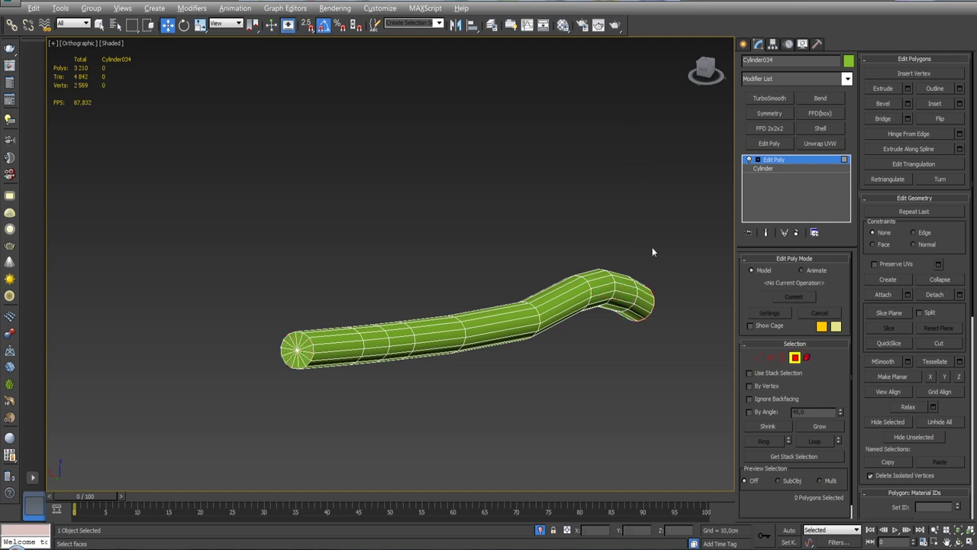
# - Select radial edges on the first end cap and remove them
pyautogui.keyDown('alt'); pyautogui.moveTo(653, 249); pyautogui.dragTo(509, 199, button='middle'); pyautogui.keyUp('alt')
pyautogui.click(758, 356)
pyautogui.click(617, 309)
pyautogui.moveTo(617, 310)
pyautogui.keyDown('alt'); pyautogui.mouseDown(button='middle')
pyautogui.moveTo(682, 294)
pyautogui.moveTo(526, 248)
pyautogui.moveTo(690, 308)
pyautogui.mouseUp(button='middle'); pyautogui.keyUp('alt')
pyautogui.scroll(-2, 682, 294)
pyautogui.scroll(4, 525, 248)
pyautogui.press('2')
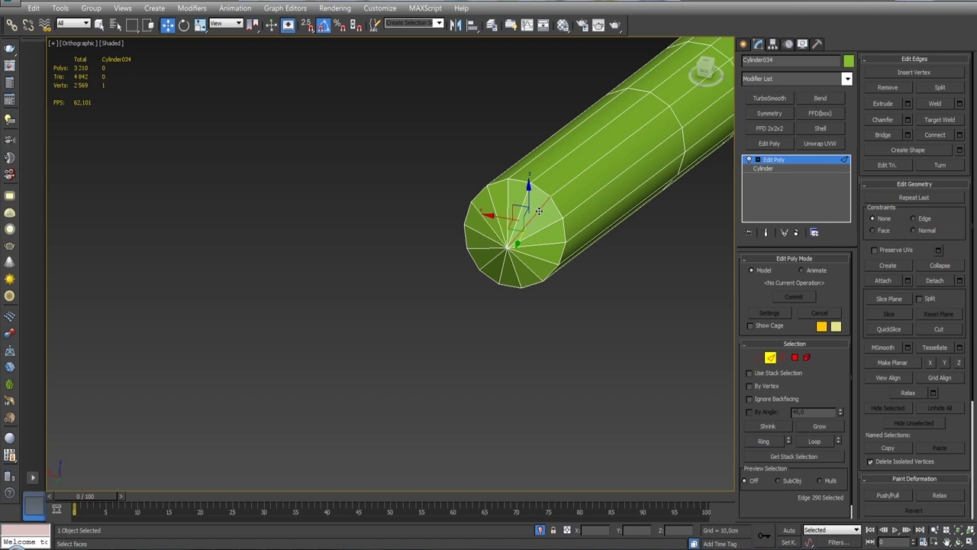
pyautogui.keyDown('alt'); pyautogui.moveTo(539, 211); pyautogui.dragTo(547, 244, button='middle'); pyautogui.keyUp('alt')
pyautogui.click(537, 278)
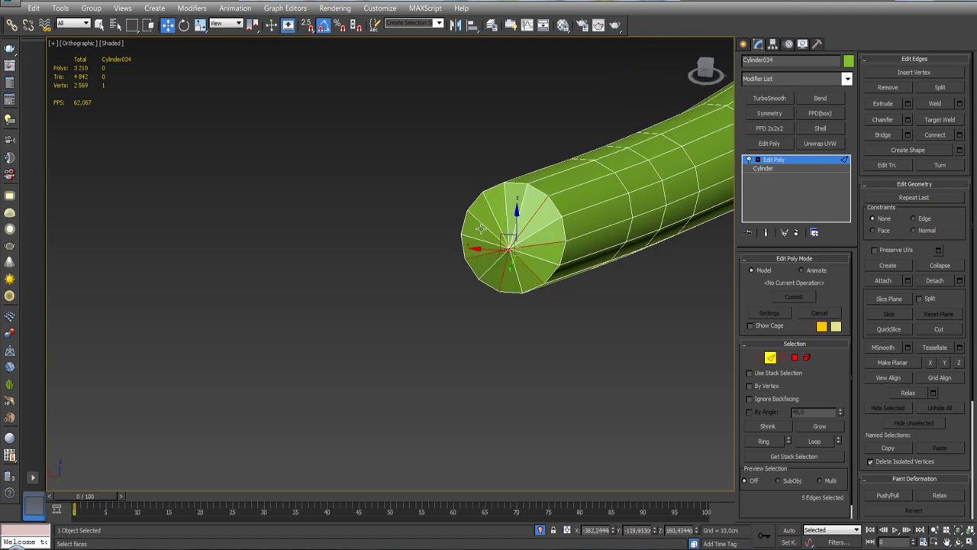
pyautogui.click(888, 87)
# - Remove three radial edges from the other end cap, dropping polygons from 3210 to 3196
pyautogui.keyDown('alt'); pyautogui.moveTo(688, 229); pyautogui.dragTo(602, 222, button='middle'); pyautogui.keyUp('alt')
pyautogui.scroll(-5, 603, 222)
pyautogui.scroll(5, 461, 113)
pyautogui.doubleClick(489, 165)
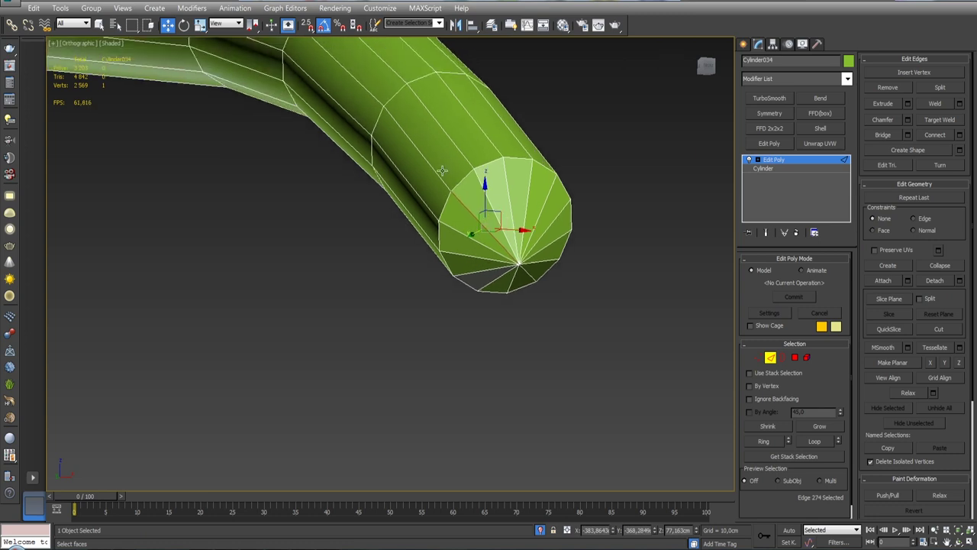
pyautogui.scroll(-5, 497, 191)
pyautogui.scroll(2, 458, 145)
pyautogui.scroll(3, 458, 145)
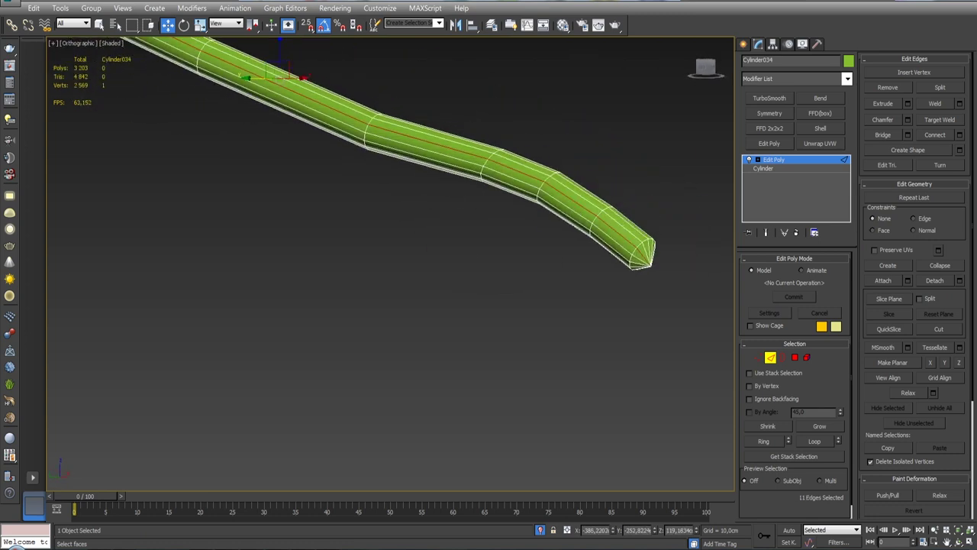
pyautogui.scroll(3, 458, 145)
pyautogui.click(456, 143)
pyautogui.keyDown('ctrl'); pyautogui.click(487, 124); pyautogui.keyUp('ctrl')
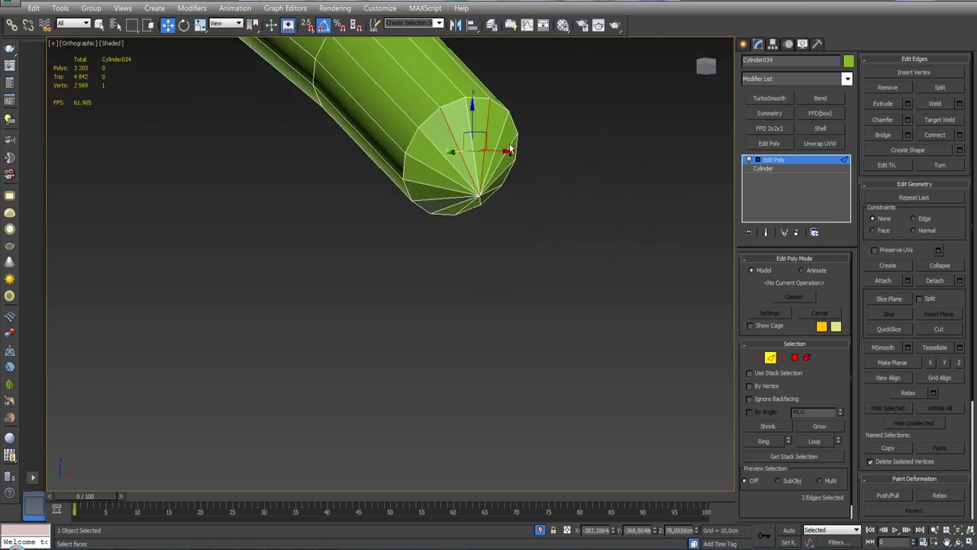
pyautogui.keyDown('ctrl'); pyautogui.click(511, 150); pyautogui.keyUp('ctrl')
pyautogui.keyDown('alt'); pyautogui.moveTo(510, 150); pyautogui.dragTo(518, 193, button='middle'); pyautogui.keyUp('alt')
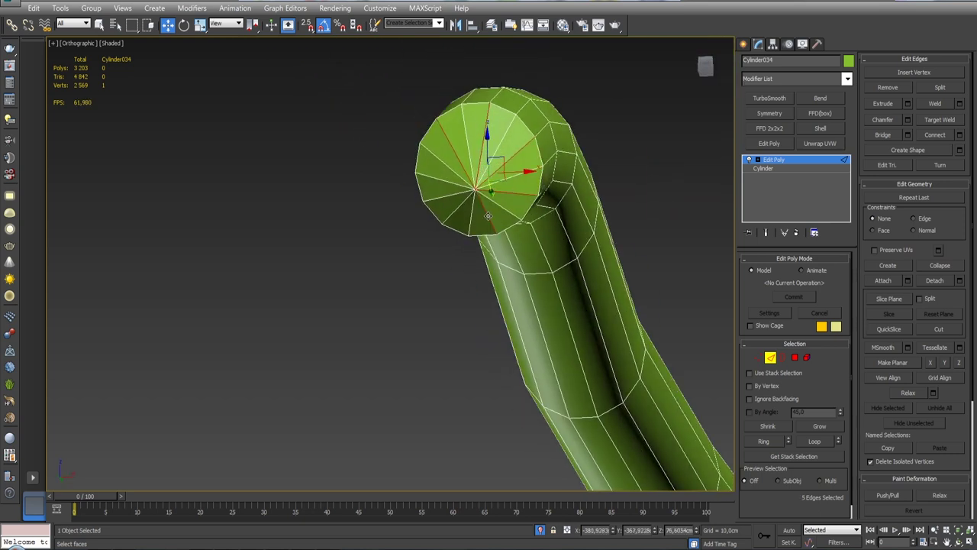
pyautogui.press('BackSpace')
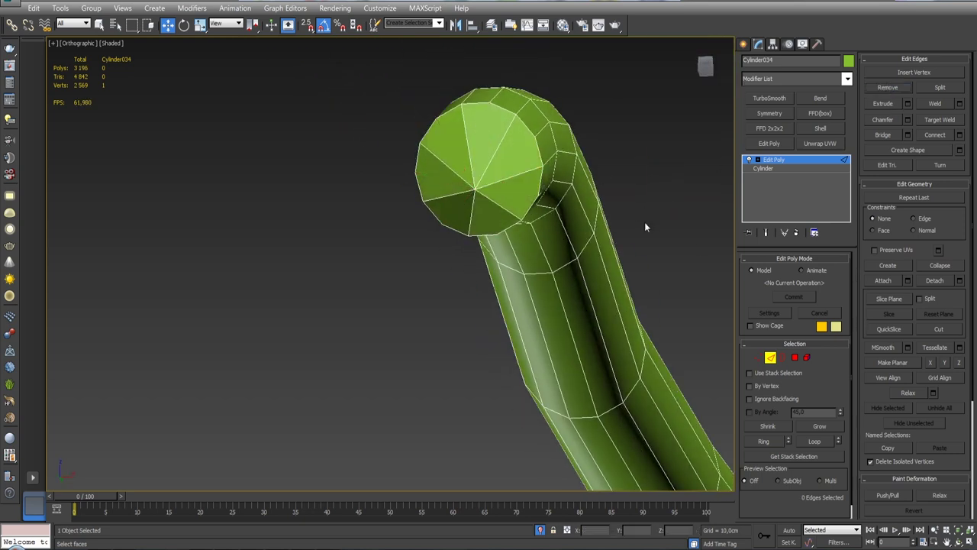
# - In Vertex mode, select the railing's end-cap vertices and pull them inward to taper the tip
pyautogui.click(758, 358)
pyautogui.keyDown('alt'); pyautogui.moveTo(559, 199); pyautogui.dragTo(503, 238, button='middle'); pyautogui.keyUp('alt')
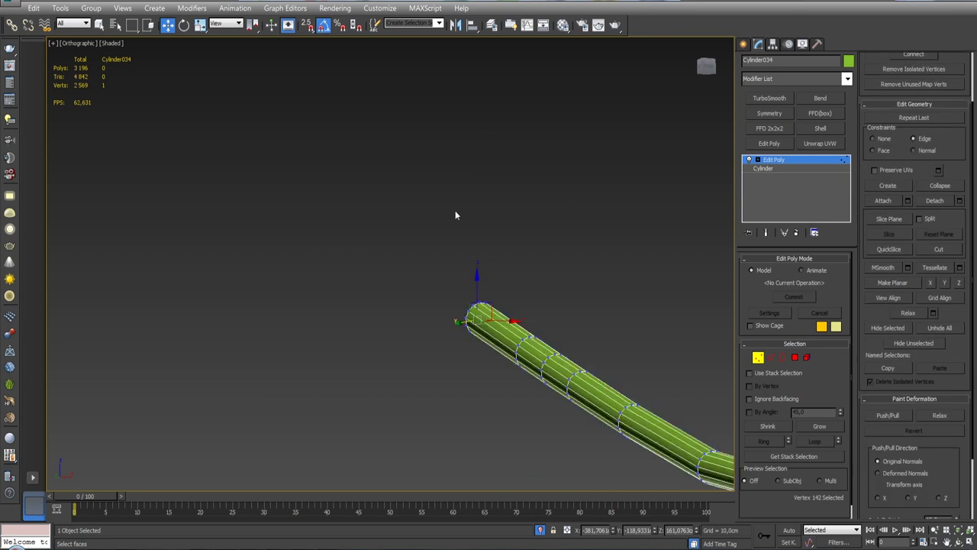
pyautogui.scroll(5, 502, 238)
pyautogui.click(571, 220)
pyautogui.keyDown('alt'); pyautogui.moveTo(571, 219); pyautogui.dragTo(604, 244, button='middle'); pyautogui.keyUp('alt')
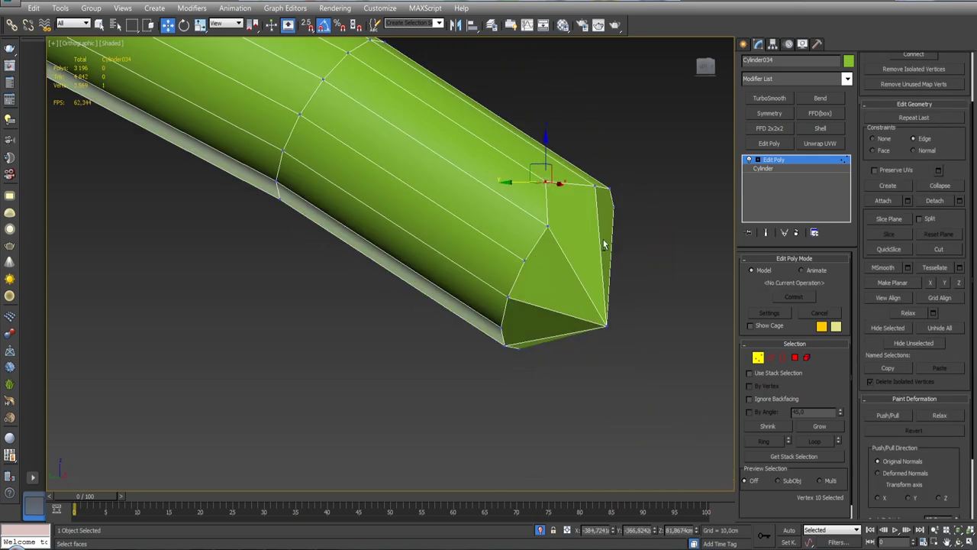
pyautogui.moveTo(526, 261); pyautogui.dragTo(490, 243)
pyautogui.moveTo(490, 244)
pyautogui.keyDown('alt'); pyautogui.mouseDown(button='middle')
pyautogui.moveTo(572, 228)
pyautogui.moveTo(500, 285)
pyautogui.mouseUp(button='middle'); pyautogui.keyUp('alt')
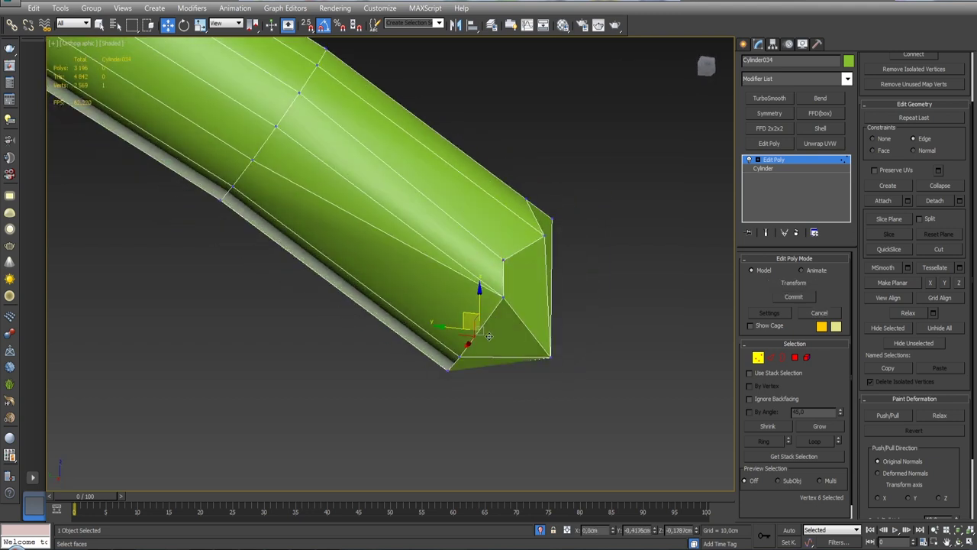
pyautogui.moveTo(502, 274); pyautogui.dragTo(492, 315)
pyautogui.moveTo(492, 315)
pyautogui.keyDown('alt'); pyautogui.mouseDown(button='middle')
pyautogui.moveTo(580, 273)
pyautogui.moveTo(527, 397)
pyautogui.moveTo(546, 392)
pyautogui.moveTo(524, 358)
pyautogui.mouseUp(button='middle'); pyautogui.keyUp('alt')
# - Build a new selection from the vertices around the cap end
pyautogui.click(523, 298)
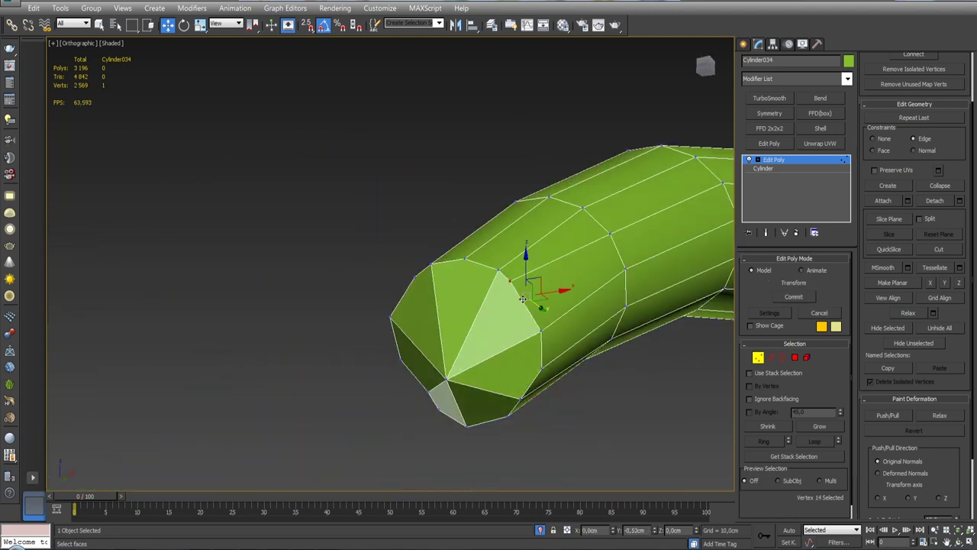
pyautogui.keyDown('alt'); pyautogui.click(519, 279); pyautogui.keyUp('alt')
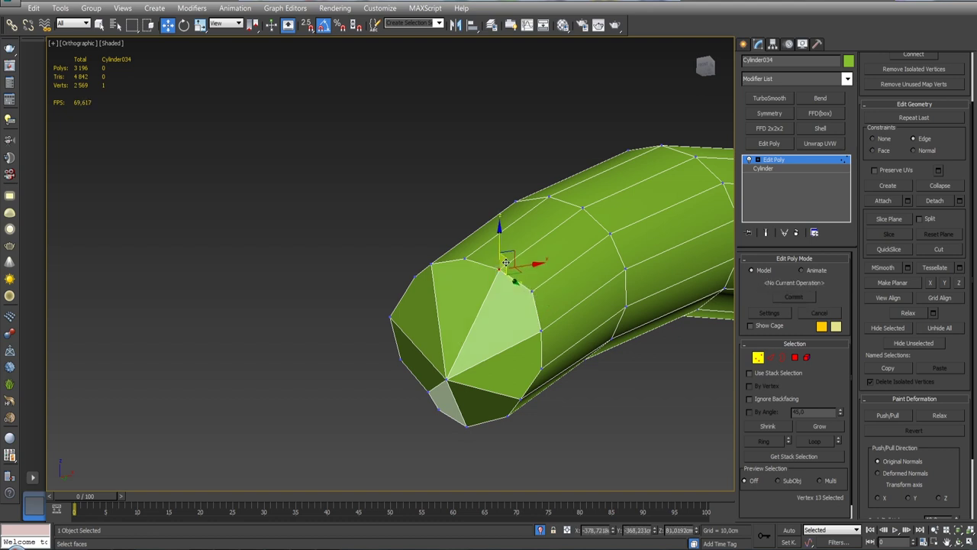
pyautogui.moveTo(465, 265)
pyautogui.keyDown('alt'); pyautogui.mouseDown(button='middle')
pyautogui.moveTo(374, 214)
pyautogui.moveTo(274, 338)
pyautogui.mouseUp(button='middle'); pyautogui.keyUp('alt')
pyautogui.keyDown('ctrl'); pyautogui.click(274, 339); pyautogui.keyUp('ctrl')
pyautogui.moveTo(286, 279)
pyautogui.keyDown('alt'); pyautogui.mouseDown(button='middle')
pyautogui.moveTo(269, 289)
pyautogui.moveTo(284, 200)
pyautogui.mouseUp(button='middle'); pyautogui.keyUp('alt')
pyautogui.keyDown('alt'); pyautogui.moveTo(222, 282); pyautogui.dragTo(284, 200); pyautogui.keyUp('alt')
pyautogui.moveTo(245, 214)
pyautogui.keyDown('alt'); pyautogui.mouseDown(button='middle')
pyautogui.moveTo(252, 229)
pyautogui.moveTo(222, 237)
pyautogui.moveTo(341, 221)
pyautogui.mouseUp(button='middle'); pyautogui.keyUp('alt')
pyautogui.keyDown('ctrl'); pyautogui.click(250, 228); pyautogui.keyUp('ctrl')
pyautogui.keyDown('ctrl'); pyautogui.click(251, 228); pyautogui.keyUp('ctrl')
pyautogui.scroll(-5, 206, 237)
# - In the side view, switch to Polygon mode and select polygons on the tube's side
pyautogui.press('l')
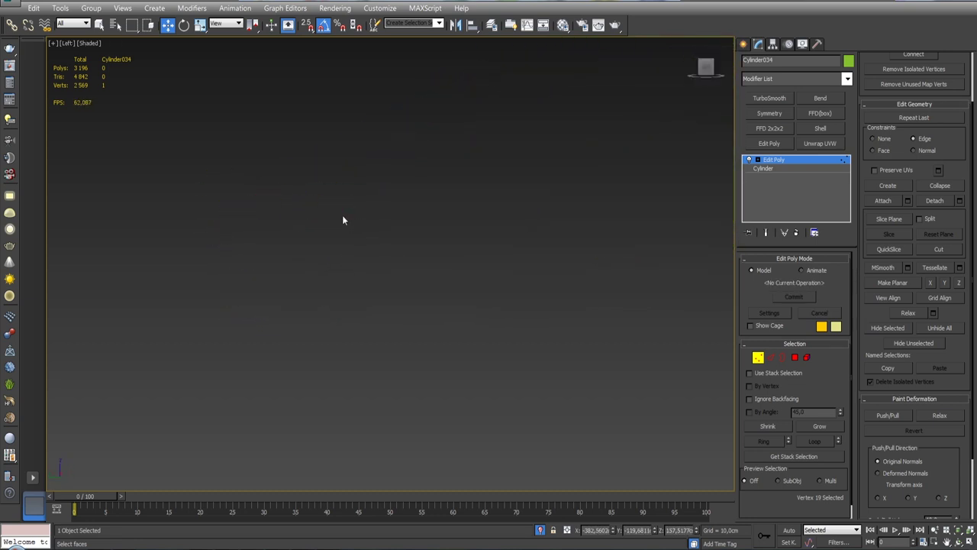
pyautogui.press('z')
pyautogui.press('4')
pyautogui.scroll(8, 610, 330)
pyautogui.click(381, 169)
pyautogui.keyDown('ctrl'); pyautogui.click(389, 166); pyautogui.keyUp('ctrl')
pyautogui.moveTo(388, 166)
pyautogui.keyDown('alt'); pyautogui.mouseDown(button='middle')
pyautogui.moveTo(493, 265)
pyautogui.moveTo(555, 227)
pyautogui.moveTo(552, 218)
pyautogui.mouseUp(button='middle'); pyautogui.keyUp('alt')
pyautogui.click(495, 256)
# - Select the strip of side polygons running along the handrail tube
pyautogui.keyDown('shift'); pyautogui.click(479, 243); pyautogui.keyUp('shift')
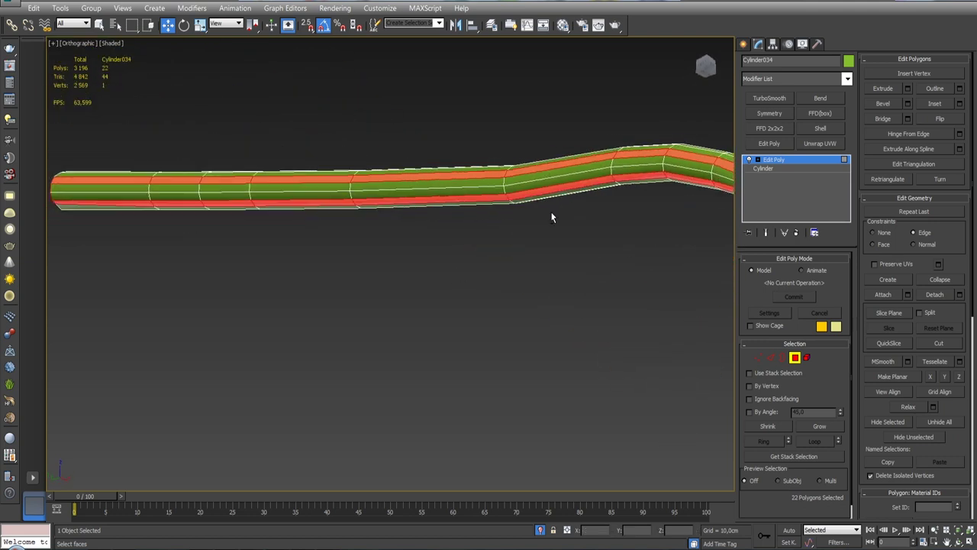
pyautogui.click(518, 175)
pyautogui.keyDown('ctrl'); pyautogui.click(521, 186); pyautogui.keyUp('ctrl')
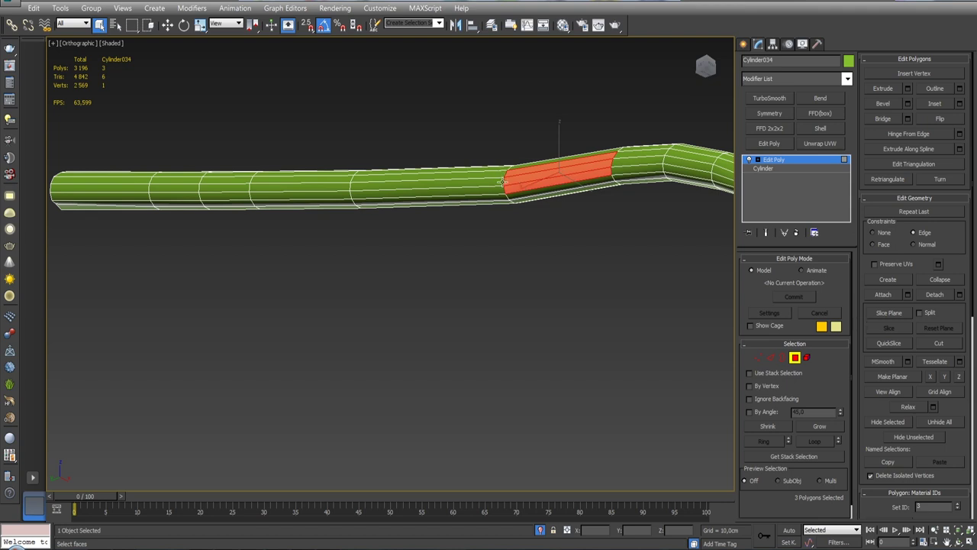
pyautogui.click(477, 179)
pyautogui.keyDown('ctrl'); pyautogui.click(428, 194); pyautogui.keyUp('ctrl')
pyautogui.keyDown('ctrl'); pyautogui.click(558, 175); pyautogui.keyUp('ctrl')
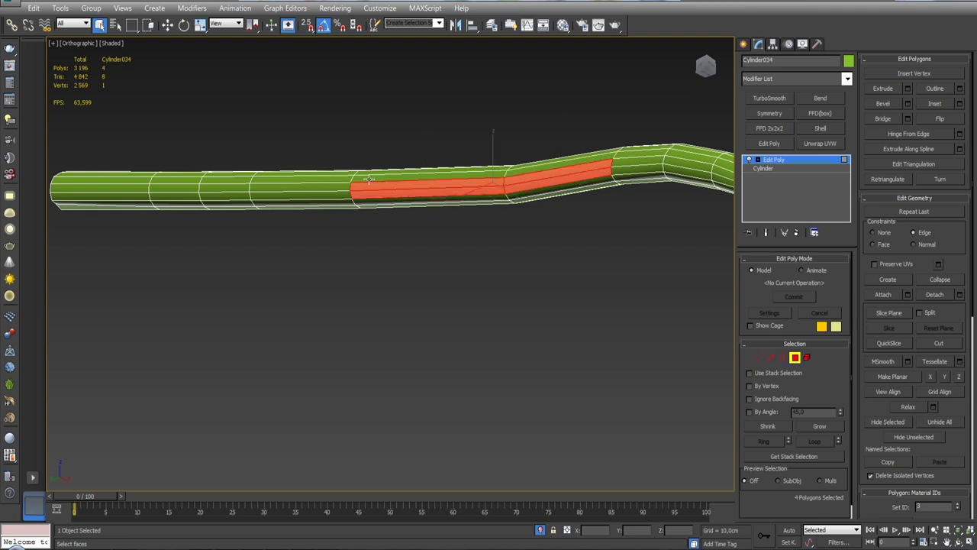
pyautogui.keyDown('ctrl'); pyautogui.click(297, 193); pyautogui.keyUp('ctrl')
pyautogui.keyDown('ctrl'); pyautogui.click(140, 195); pyautogui.keyUp('ctrl')
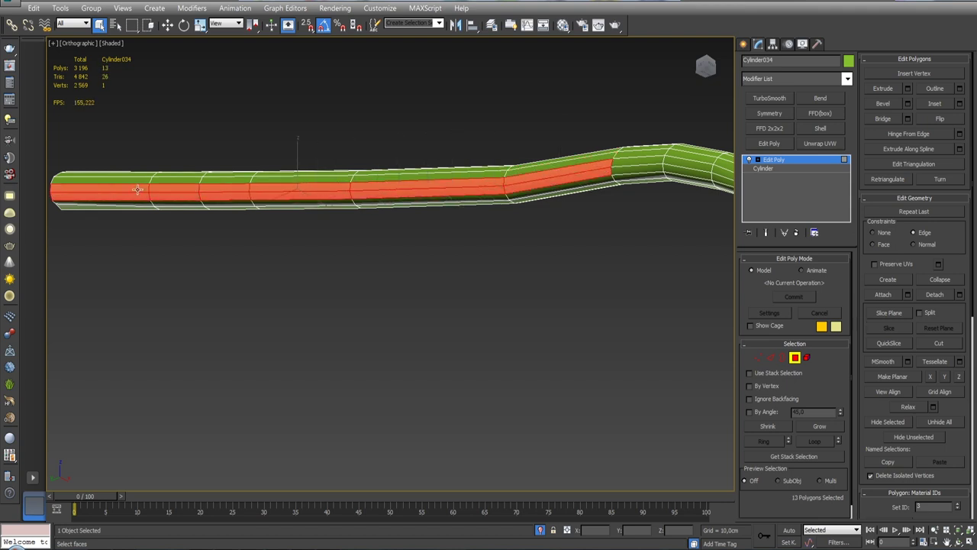
# - Exit isolation to bring back the cabin scene, then add more railing and underside polygons to the strip
pyautogui.moveTo(632, 219); pyautogui.dragTo(402, 175, button='middle')
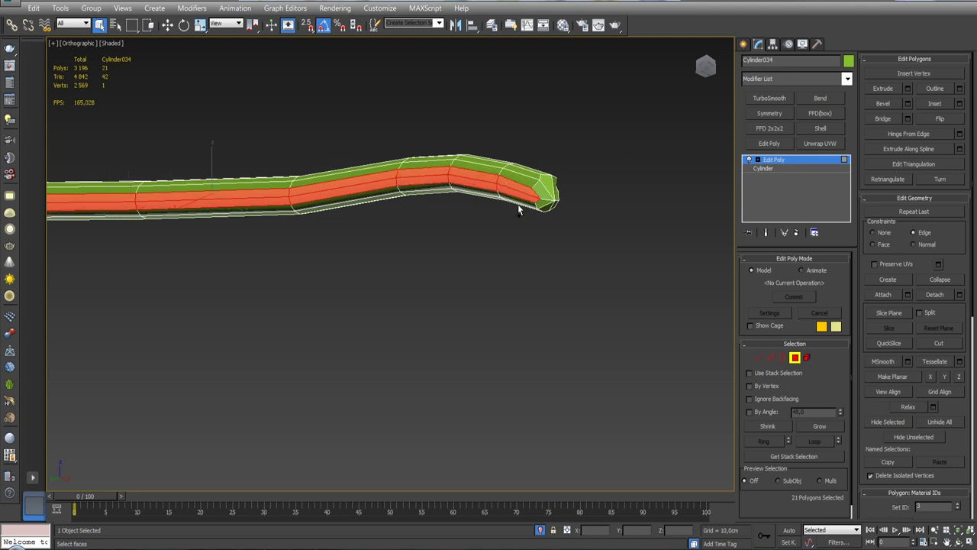
pyautogui.hotkey('alt', 'q')
pyautogui.keyDown('alt'); pyautogui.moveTo(518, 211); pyautogui.dragTo(458, 229, button='middle'); pyautogui.keyUp('alt')
pyautogui.scroll(3, 420, 245)
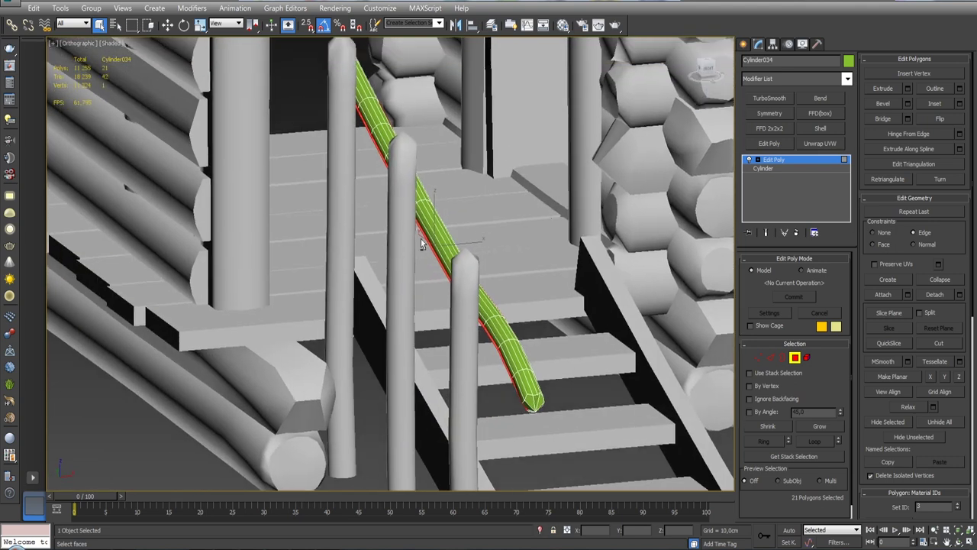
pyautogui.scroll(3, 421, 244)
pyautogui.scroll(-3, 421, 244)
pyautogui.scroll(3, 496, 306)
pyautogui.keyDown('ctrl'); pyautogui.click(539, 330); pyautogui.keyUp('ctrl')
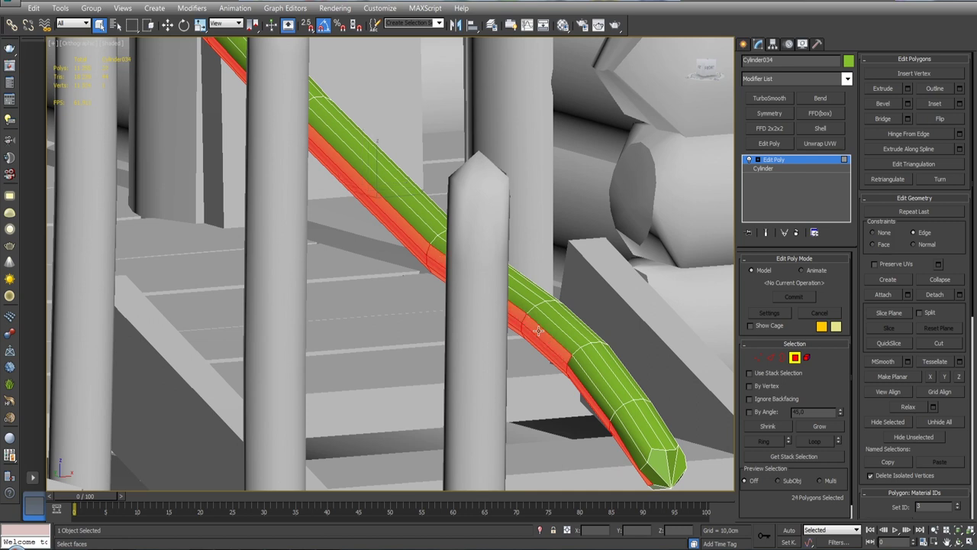
pyautogui.scroll(-3, 618, 408)
pyautogui.scroll(3, 479, 330)
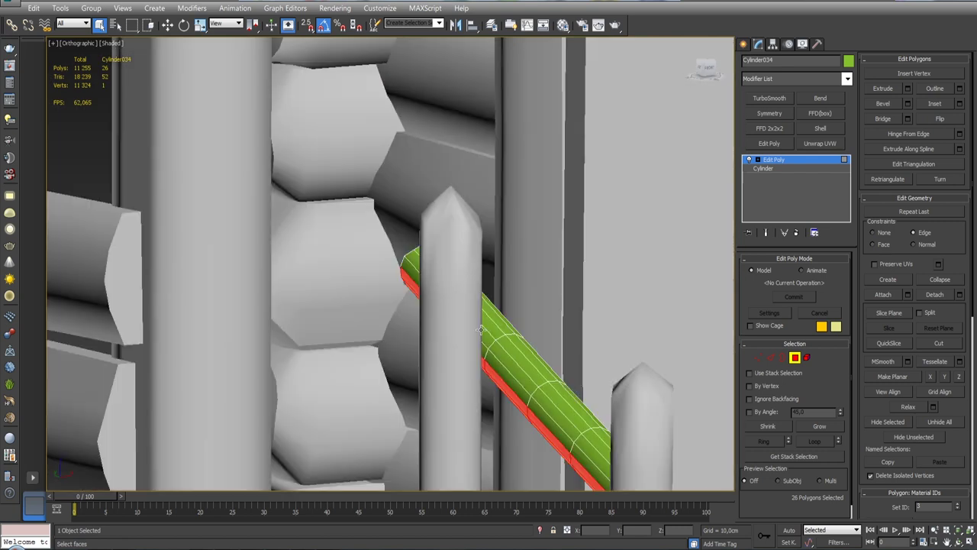
pyautogui.keyDown('ctrl'); pyautogui.click(483, 349); pyautogui.keyUp('ctrl')
pyautogui.scroll(-2, 483, 349)
# - Flatten the selected handrail faces into one plane with Make Planar
pyautogui.moveTo(458, 306)
pyautogui.keyDown('alt'); pyautogui.mouseDown(button='middle')
pyautogui.moveTo(520, 290)
pyautogui.moveTo(575, 302)
pyautogui.mouseUp(button='middle'); pyautogui.keyUp('alt')
pyautogui.scroll(3, 623, 303)
pyautogui.scroll(-2, 623, 303)
pyautogui.keyDown('alt'); pyautogui.moveTo(634, 336); pyautogui.dragTo(396, 322, button='middle'); pyautogui.keyUp('alt')
pyautogui.scroll(2, 395, 327)
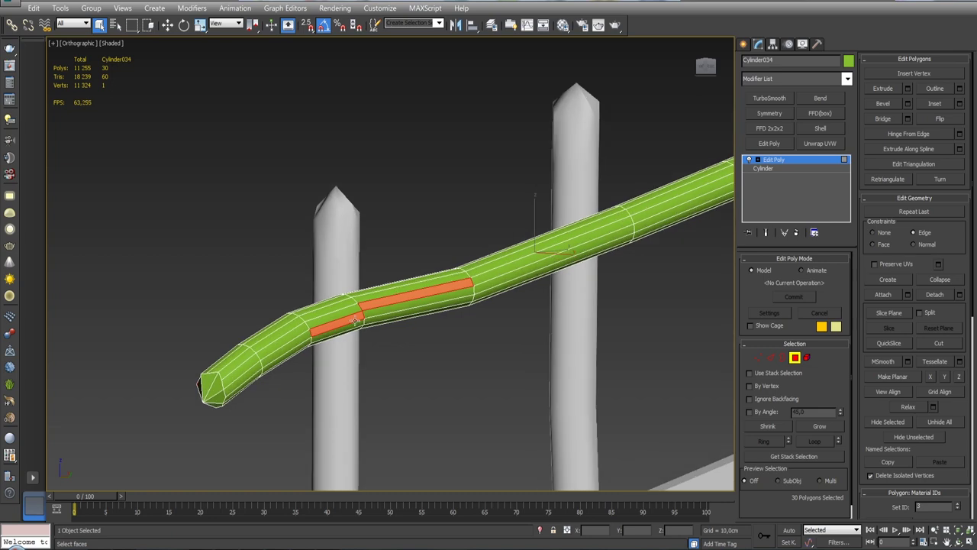
pyautogui.moveTo(621, 278)
pyautogui.keyDown('alt'); pyautogui.mouseDown(button='middle')
pyautogui.moveTo(580, 290)
pyautogui.moveTo(626, 305)
pyautogui.mouseUp(button='middle'); pyautogui.keyUp('alt')
pyautogui.scroll(-4, 581, 290)
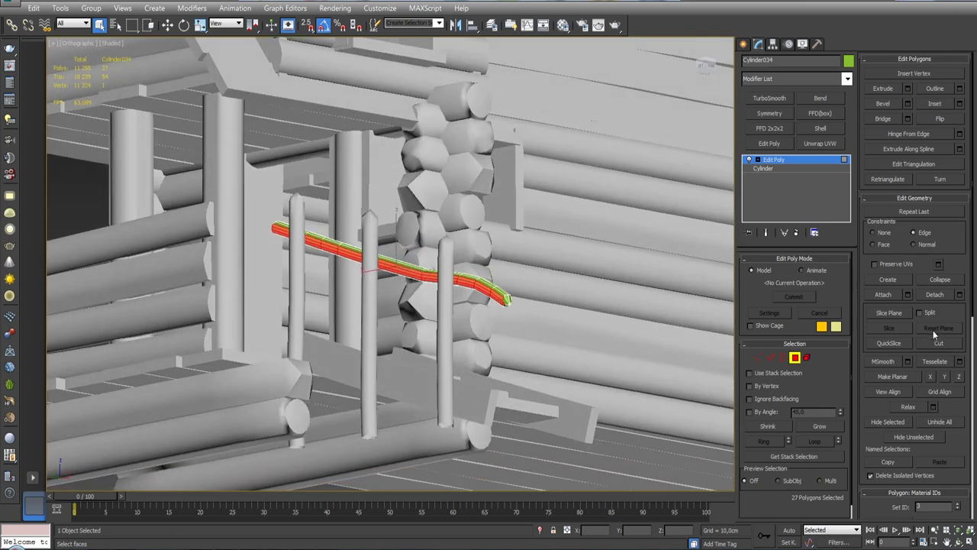
pyautogui.scroll(3, 394, 300)
pyautogui.moveTo(394, 299)
pyautogui.keyDown('alt'); pyautogui.mouseDown(button='middle')
pyautogui.moveTo(484, 277)
pyautogui.moveTo(460, 291)
pyautogui.moveTo(384, 292)
pyautogui.moveTo(351, 278)
pyautogui.moveTo(533, 315)
pyautogui.mouseUp(button='middle'); pyautogui.keyUp('alt')
pyautogui.click(930, 376)
# - Assign the 01-Default material to the handrail from the Material Editor
pyautogui.press('4')
pyautogui.press('w')
pyautogui.scroll(4, 345, 275)
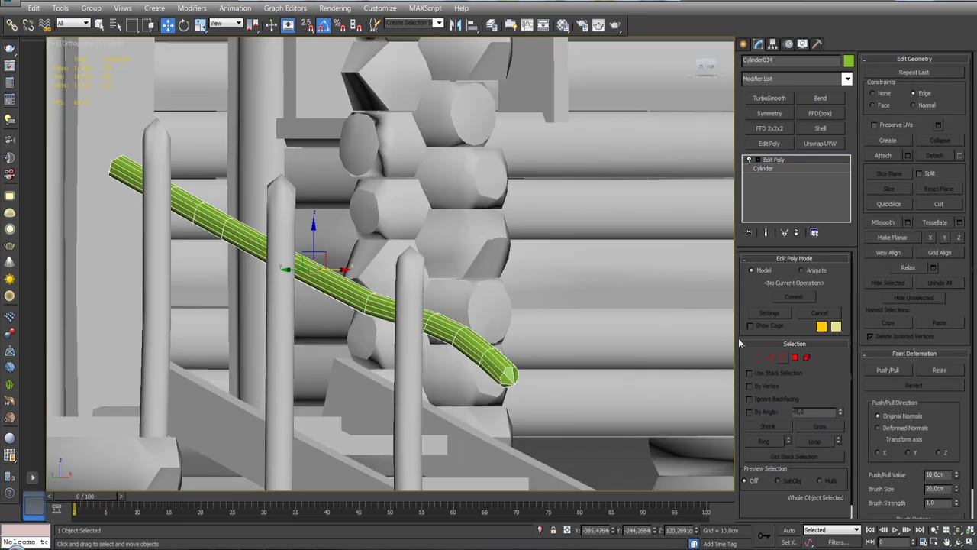
pyautogui.click(563, 24)
pyautogui.click(738, 215)
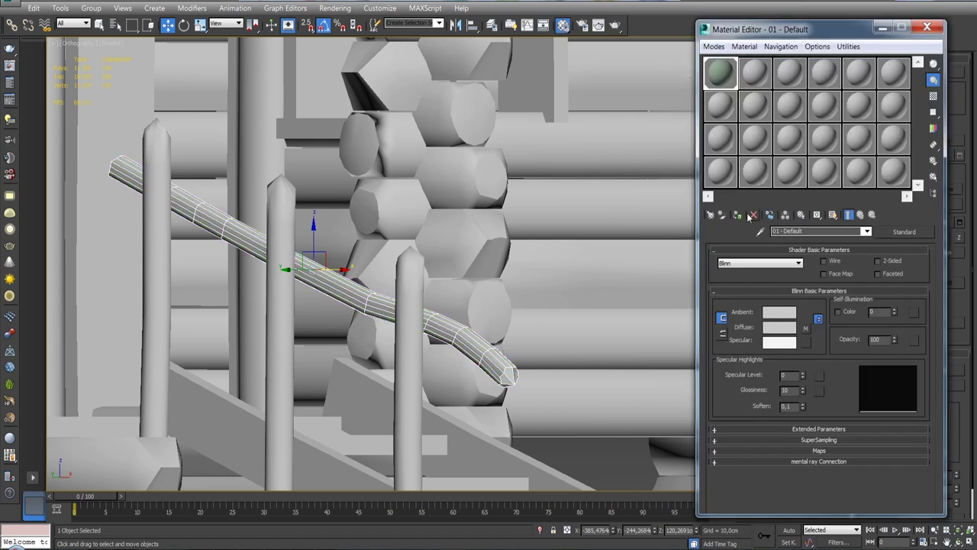
pyautogui.click(927, 29)
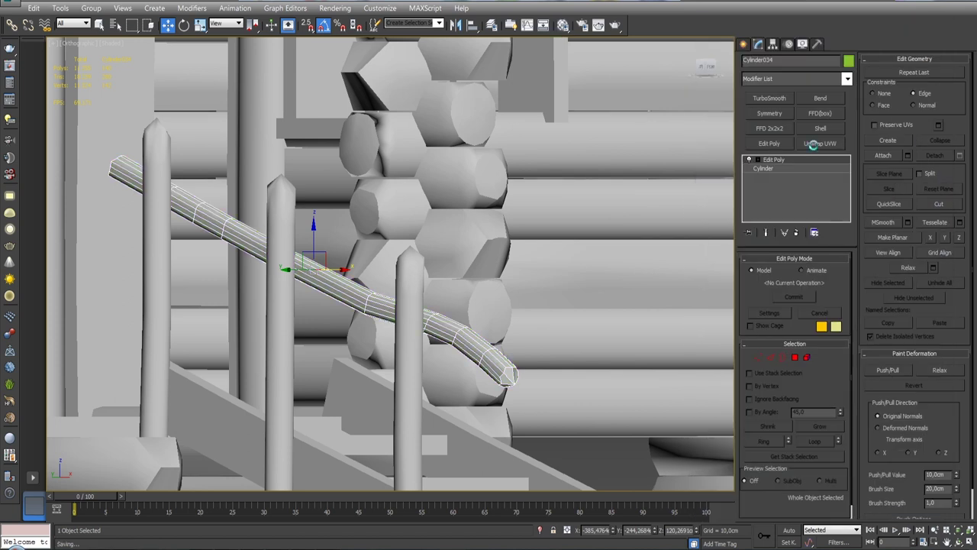
# - Add an Unwrap UVW modifier, open the UV Editor and isolate the rail
pyautogui.click(814, 144)
pyautogui.click(798, 408)
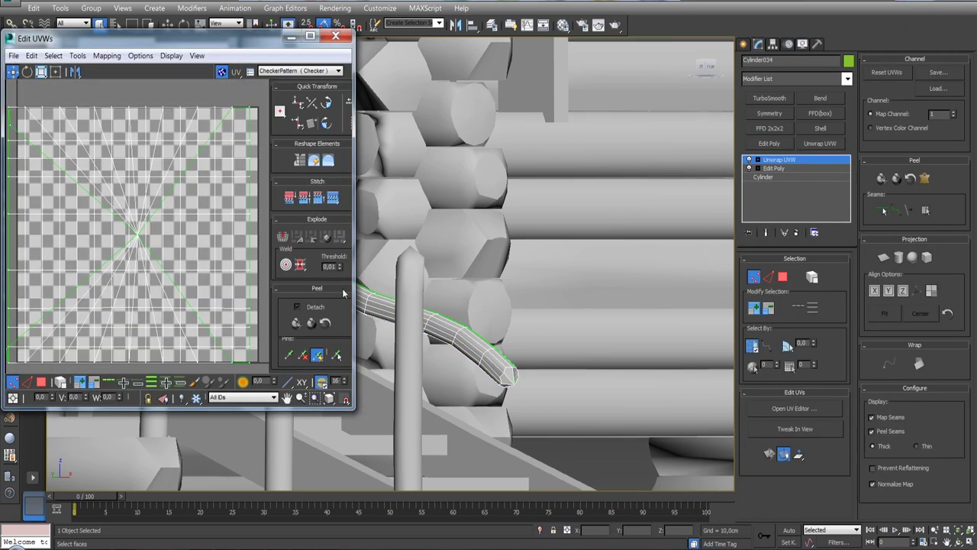
pyautogui.hotkey('alt', 'q')
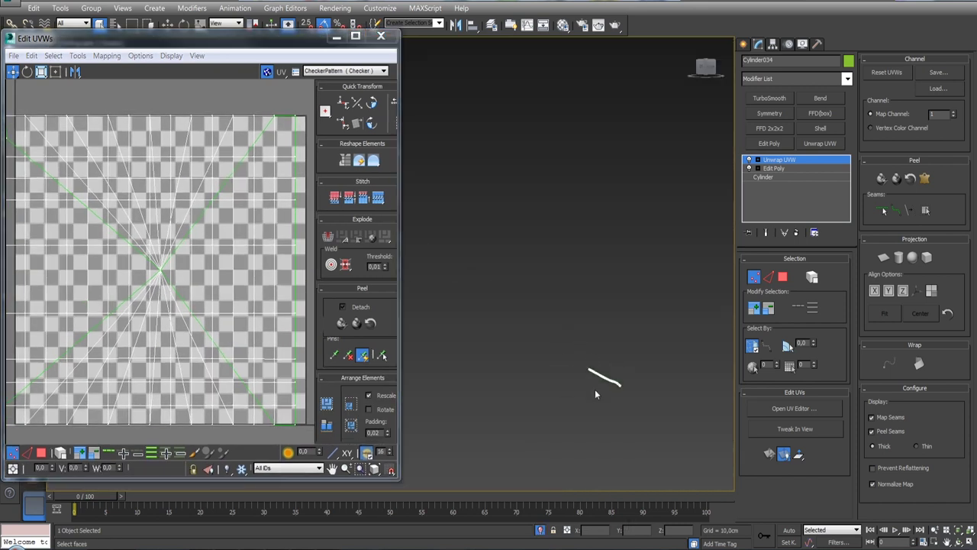
pyautogui.keyDown('alt'); pyautogui.moveTo(538, 279); pyautogui.dragTo(745, 375, button='middle'); pyautogui.keyUp('alt')
pyautogui.scroll(3, 632, 369)
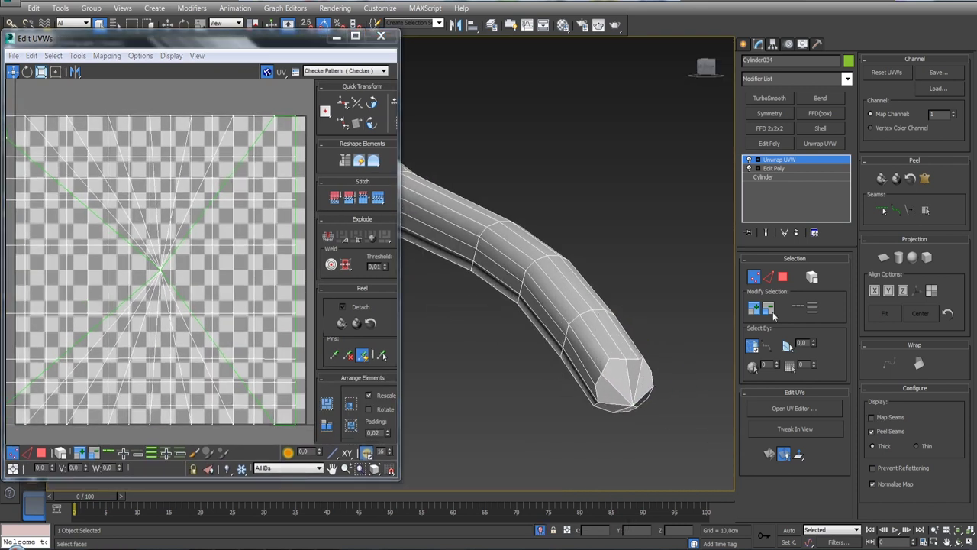
pyautogui.keyDown('alt'); pyautogui.moveTo(548, 390); pyautogui.dragTo(814, 336, button='middle'); pyautogui.keyUp('alt')
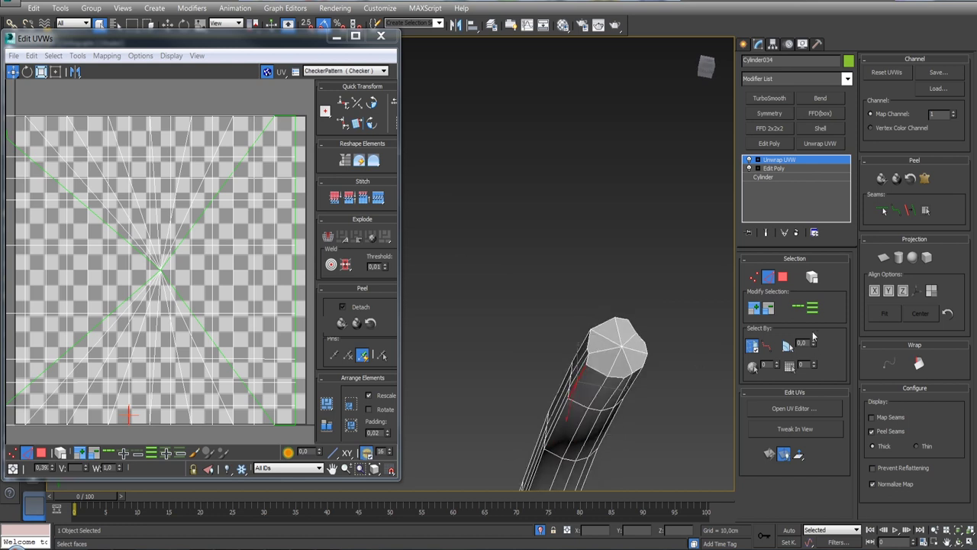
pyautogui.scroll(3, 609, 379)
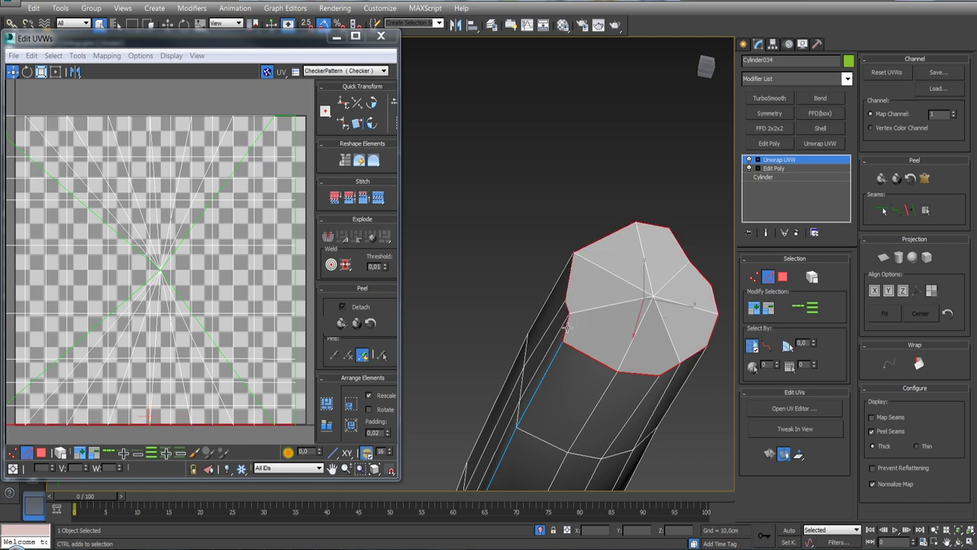
pyautogui.scroll(-5, 599, 301)
pyautogui.scroll(4, 601, 313)
# - Select a strip of faces around the rail's capped end
pyautogui.moveTo(599, 318)
pyautogui.keyDown('alt'); pyautogui.mouseDown(button='middle')
pyautogui.moveTo(628, 320)
pyautogui.moveTo(578, 309)
pyautogui.moveTo(486, 247)
pyautogui.moveTo(620, 284)
pyautogui.mouseUp(button='middle'); pyautogui.keyUp('alt')
pyautogui.scroll(2, 579, 308)
pyautogui.scroll(2, 579, 309)
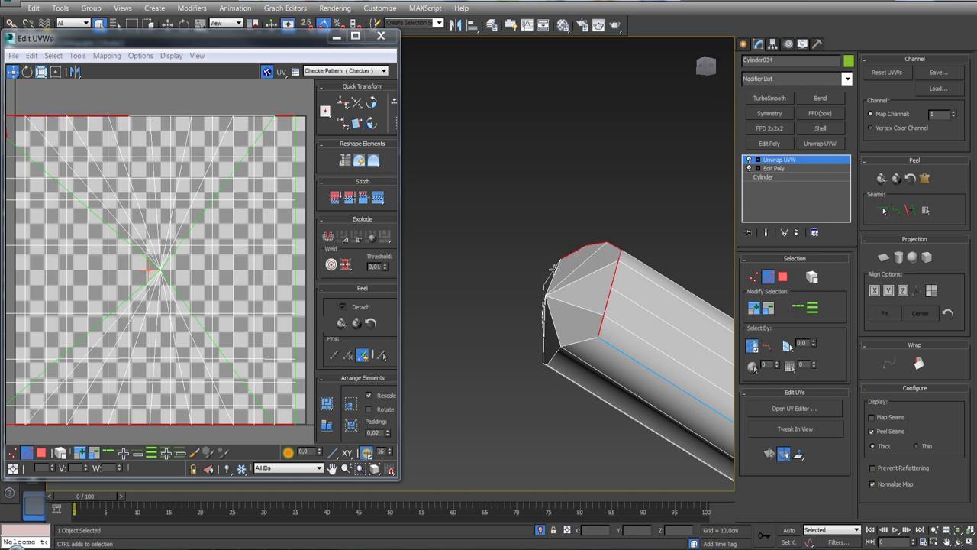
pyautogui.keyDown('alt'); pyautogui.moveTo(611, 306); pyautogui.dragTo(571, 321, button='middle'); pyautogui.keyUp('alt')
pyautogui.scroll(2, 571, 320)
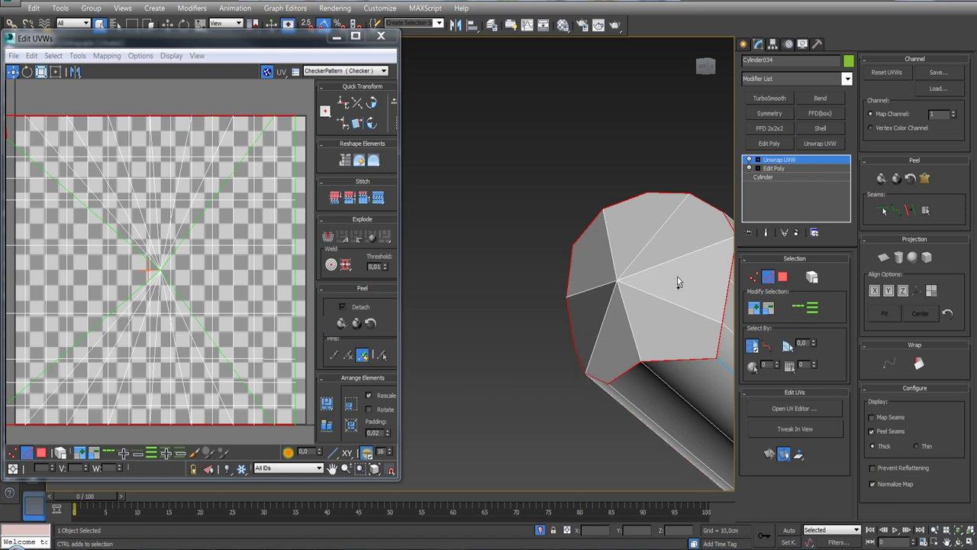
pyautogui.keyDown('alt'); pyautogui.moveTo(677, 283); pyautogui.dragTo(495, 254, button='middle'); pyautogui.keyUp('alt')
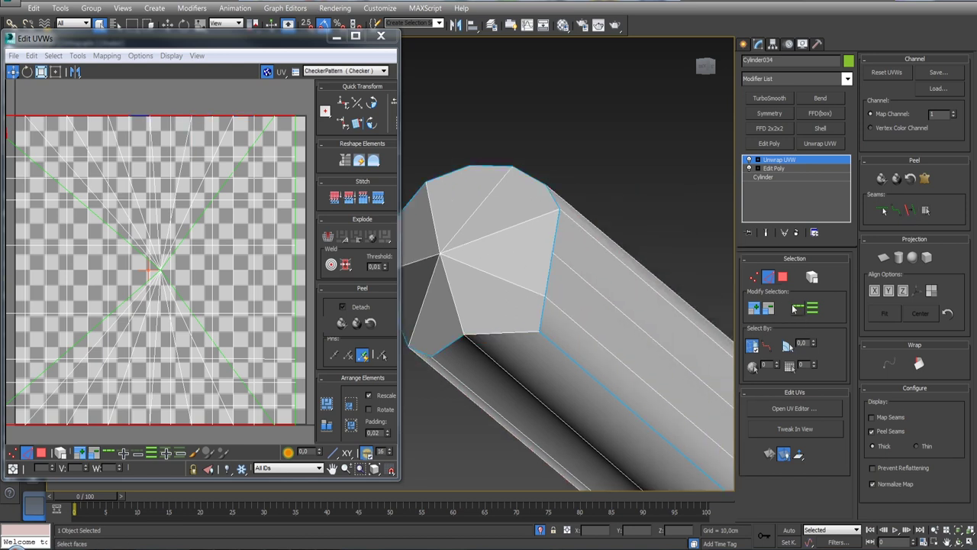
pyautogui.click(794, 308)
# - Pelt-map all rail faces and relax the UVs by Polygon Angles
pyautogui.hotkey('ctrl', 'a')
pyautogui.click(925, 178)
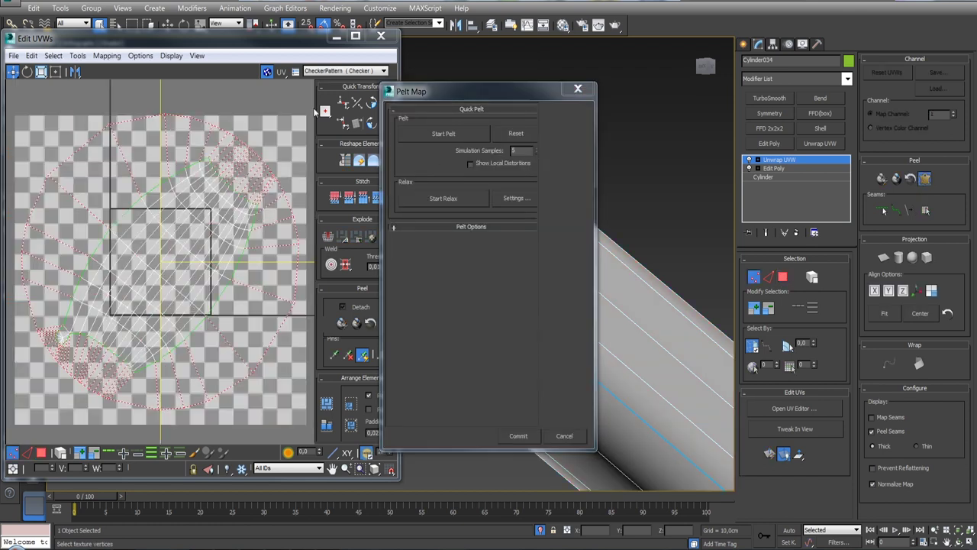
pyautogui.click(524, 200)
pyautogui.click(526, 436)
pyautogui.moveTo(129, 76); pyautogui.dragTo(649, 48)
pyautogui.click(632, 77)
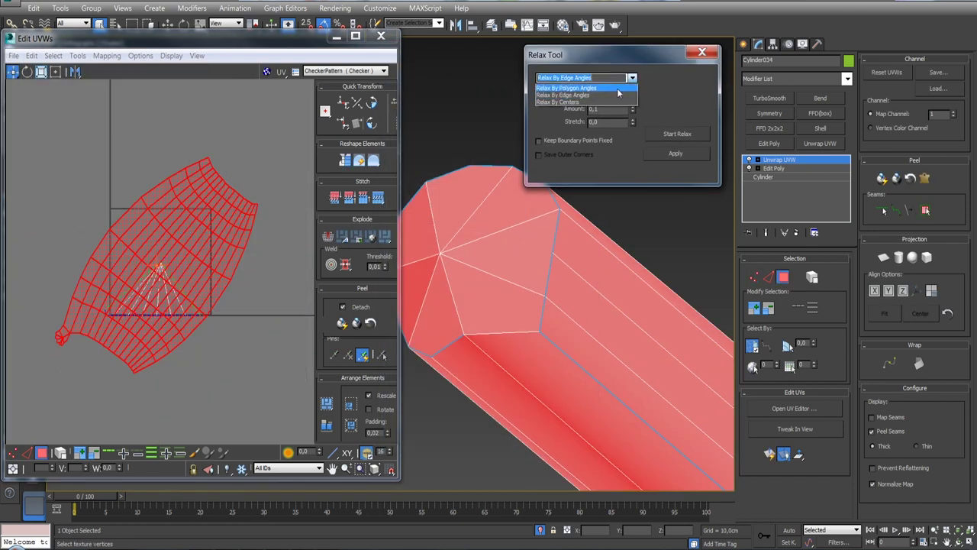
pyautogui.click(619, 87)
pyautogui.click(676, 133)
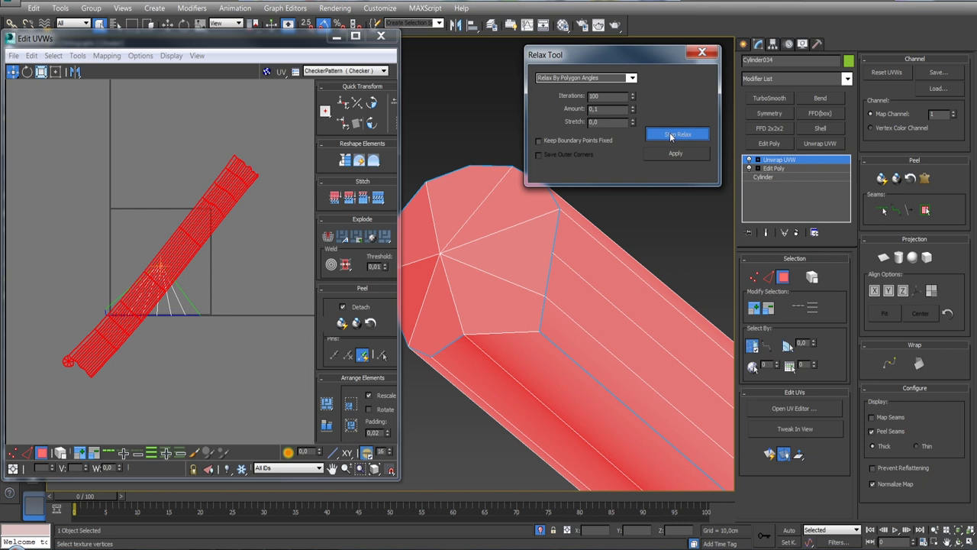
pyautogui.click(672, 136)
# - Re-run the pelt map and relax the UV shell a second time
pyautogui.click(925, 178)
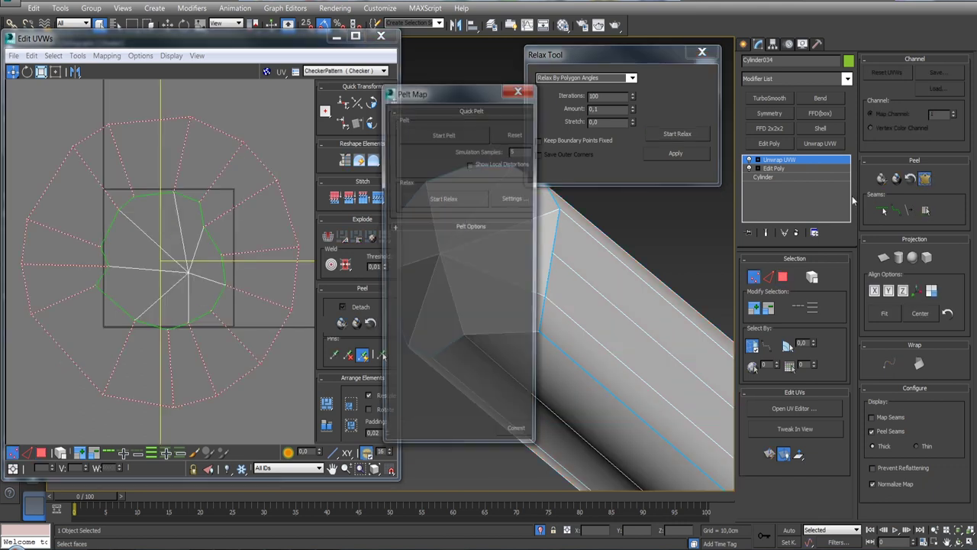
pyautogui.click(518, 435)
pyautogui.click(675, 134)
pyautogui.click(676, 134)
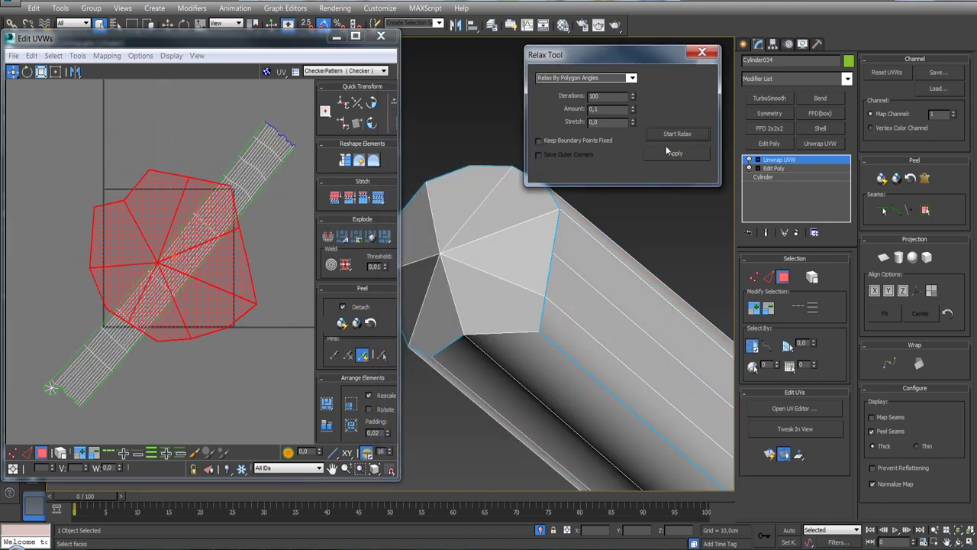
pyautogui.scroll(2, 301, 188)
pyautogui.scroll(5, 274, 180)
pyautogui.scroll(2, 273, 180)
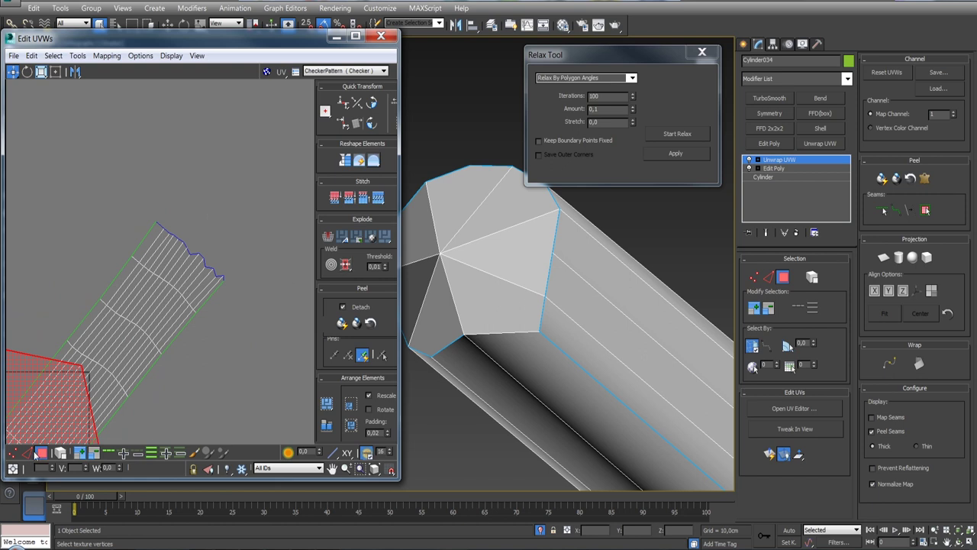
# - Stitch the cap shell onto the rail strip, relax the joined shell and pack it
pyautogui.click(27, 452)
pyautogui.click(380, 199)
pyautogui.click(41, 452)
pyautogui.click(107, 379)
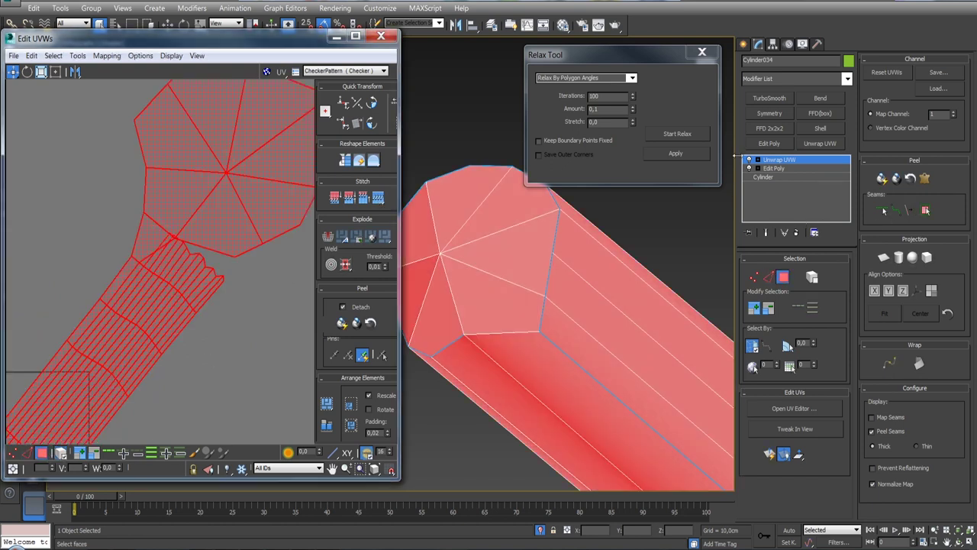
pyautogui.click(689, 134)
pyautogui.click(689, 134)
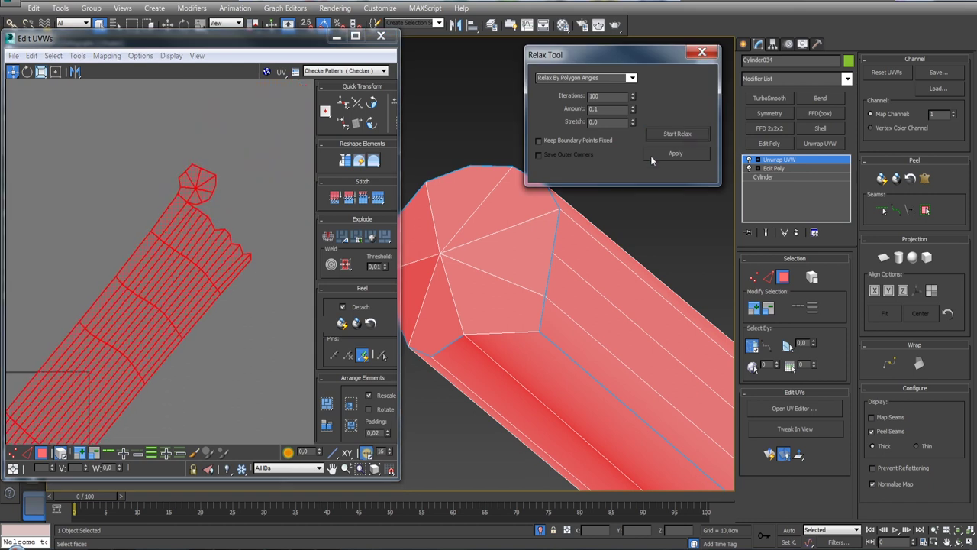
pyautogui.click(350, 403)
pyautogui.scroll(-1, 191, 279)
pyautogui.rightClick(804, 161)
# - Collapse the rail to an Editable Poly and show its checker map in the viewport
pyautogui.click(829, 259)
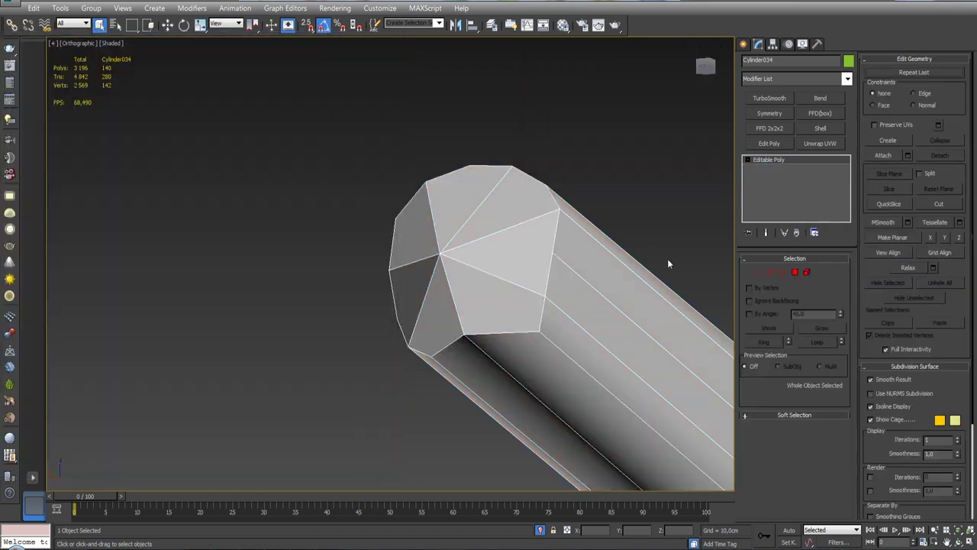
pyautogui.click(563, 25)
pyautogui.click(833, 215)
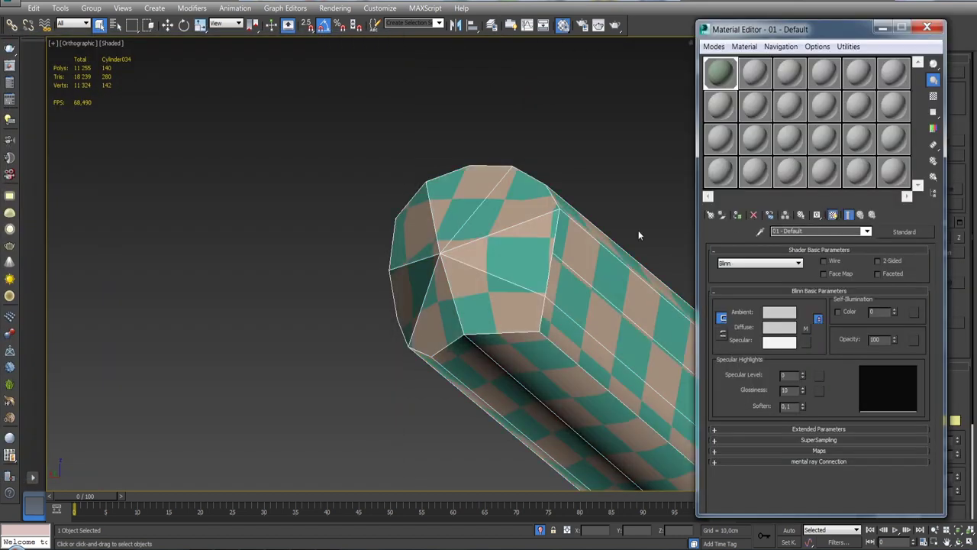
pyautogui.scroll(-10, 637, 232)
pyautogui.scroll(-3, 659, 392)
pyautogui.press('z')
# - Close the Material Editor and open the Layer Manager
pyautogui.scroll(-5, 502, 327)
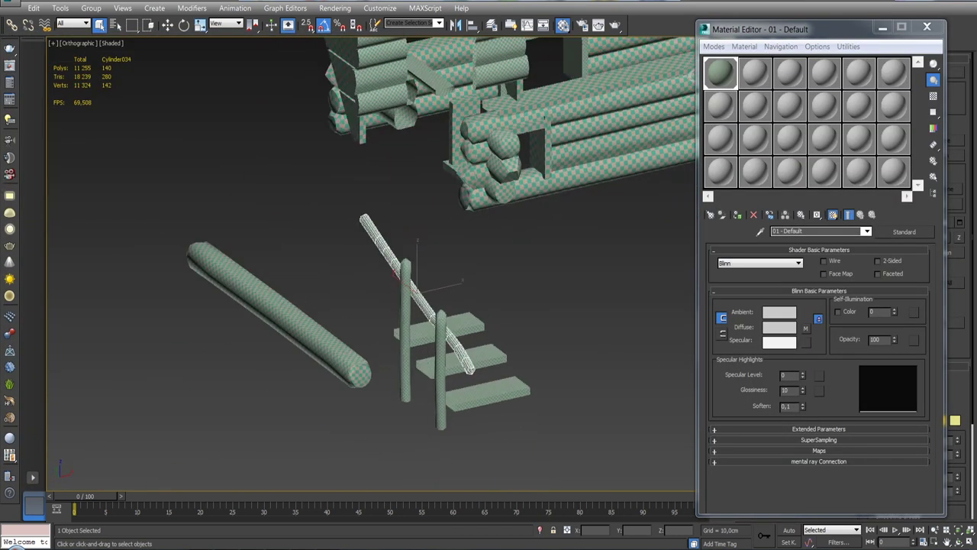
pyautogui.scroll(-5, 512, 352)
pyautogui.keyDown('alt'); pyautogui.moveTo(527, 384); pyautogui.dragTo(433, 399, button='middle'); pyautogui.keyUp('alt')
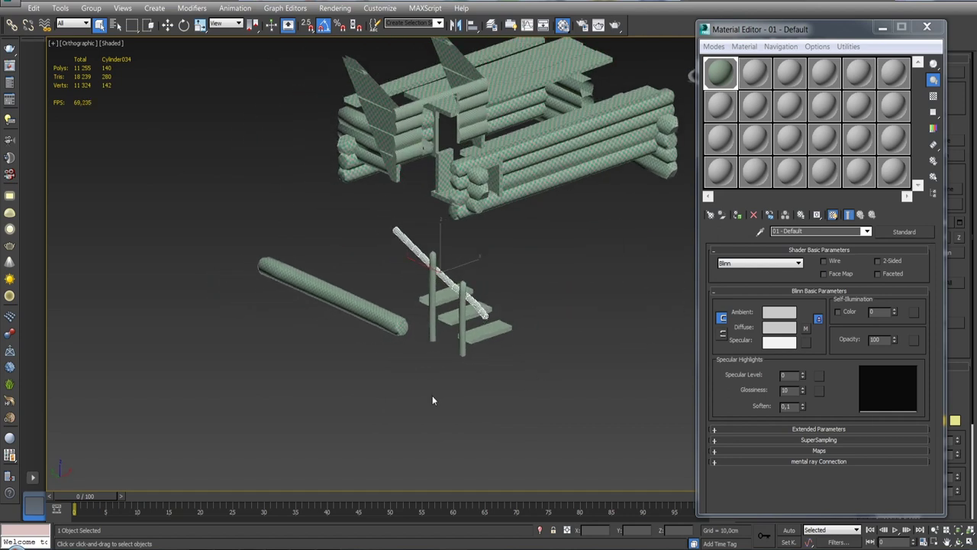
pyautogui.click(927, 26)
pyautogui.moveTo(581, 290)
pyautogui.keyDown('alt'); pyautogui.mouseDown(button='middle')
pyautogui.moveTo(527, 305)
pyautogui.moveTo(554, 303)
pyautogui.mouseUp(button='middle'); pyautogui.keyUp('alt')
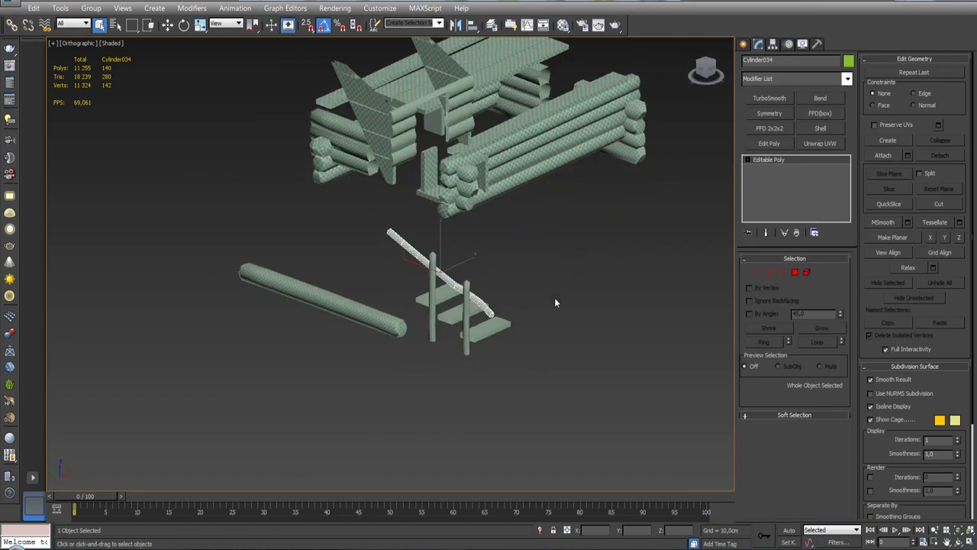
pyautogui.click(493, 26)
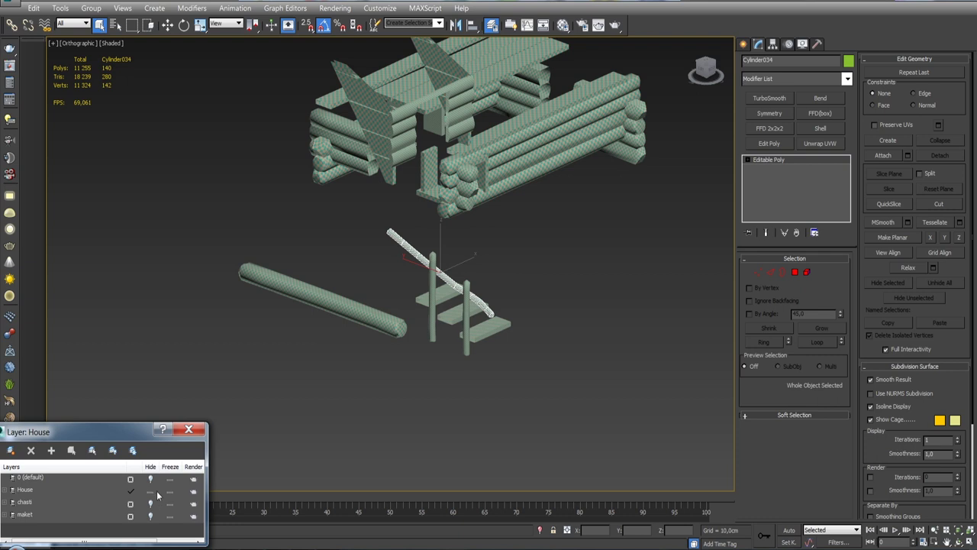
# - With the House layer selected, run Unhide All without unhiding layers, then close the Layer Manager
pyautogui.click(100, 489)
pyautogui.rightClick(442, 354)
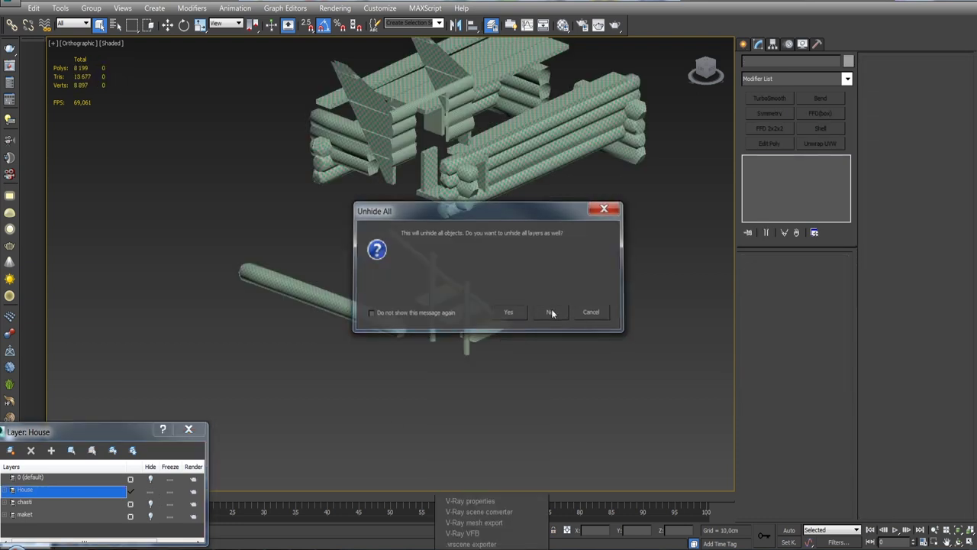
pyautogui.click(550, 312)
pyautogui.keyDown('alt'); pyautogui.moveTo(541, 407); pyautogui.dragTo(577, 394, button='middle'); pyautogui.keyUp('alt')
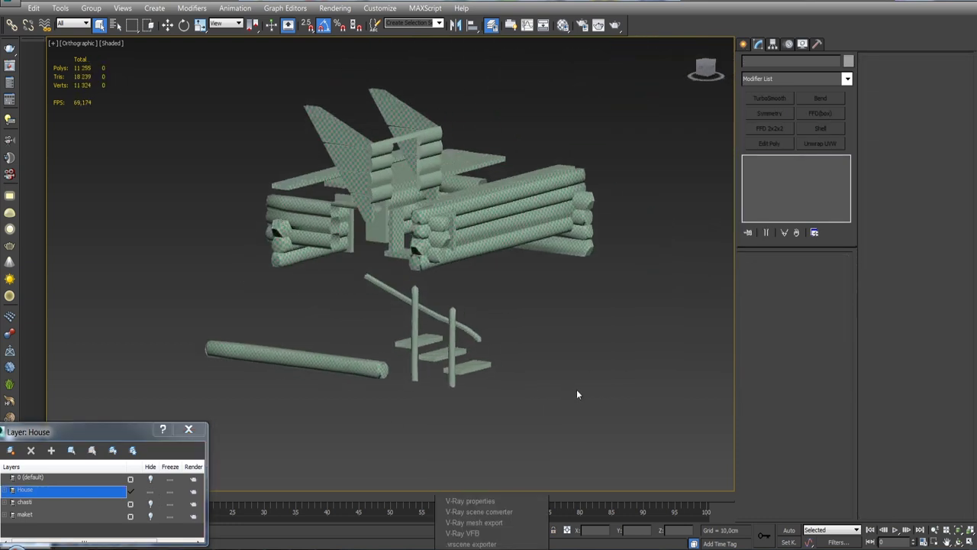
pyautogui.moveTo(561, 370)
pyautogui.keyDown('alt'); pyautogui.mouseDown(button='middle')
pyautogui.moveTo(586, 341)
pyautogui.moveTo(539, 354)
pyautogui.mouseUp(button='middle'); pyautogui.keyUp('alt')
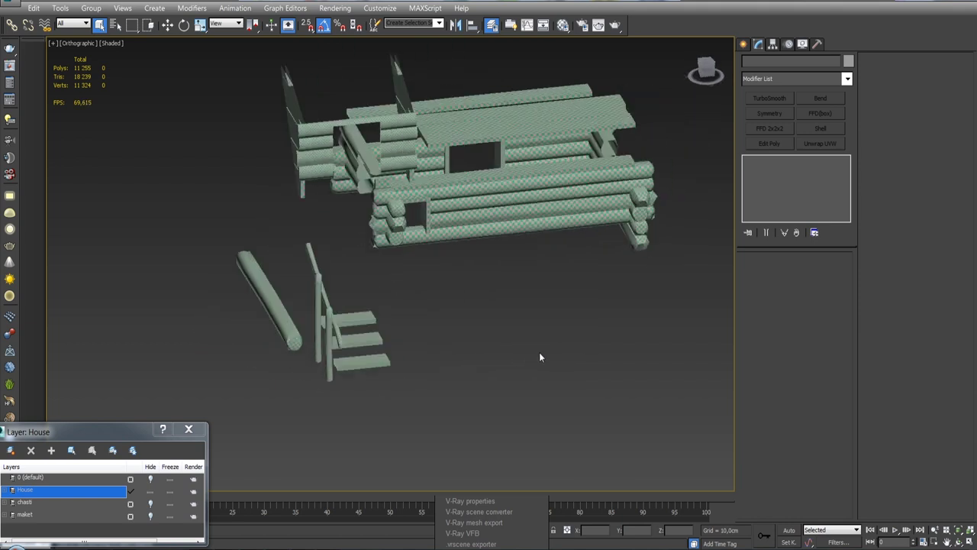
pyautogui.click(189, 428)
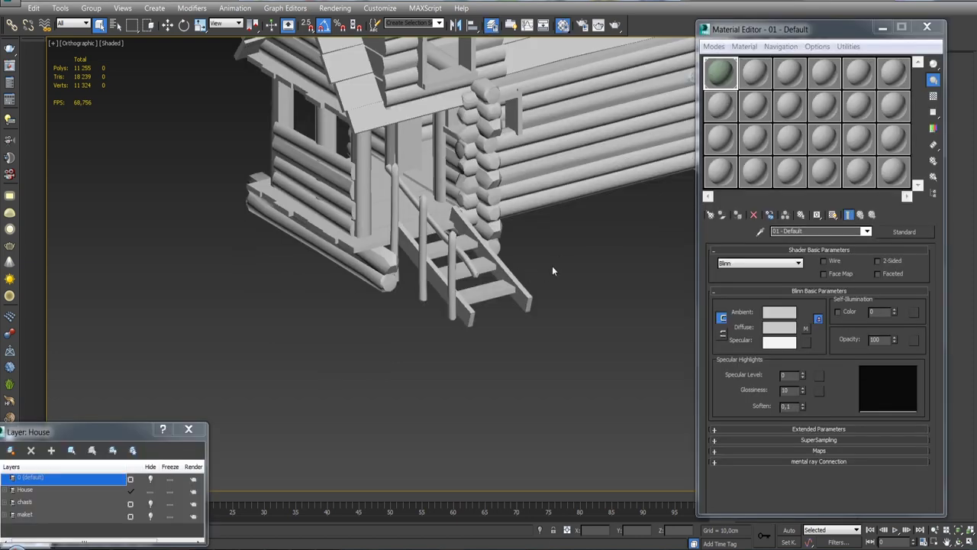
# - Select every house object, assign it the default material and close the Material Editor
pyautogui.scroll(-5, 554, 271)
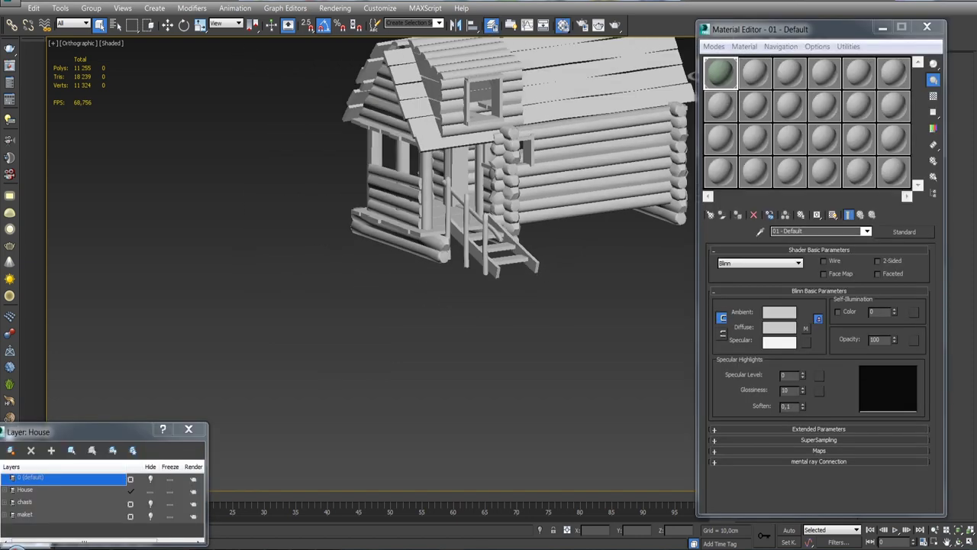
pyautogui.keyDown('alt'); pyautogui.moveTo(553, 271); pyautogui.dragTo(513, 300, button='middle'); pyautogui.keyUp('alt')
pyautogui.hotkey('ctrl', 'a')
pyautogui.click(738, 216)
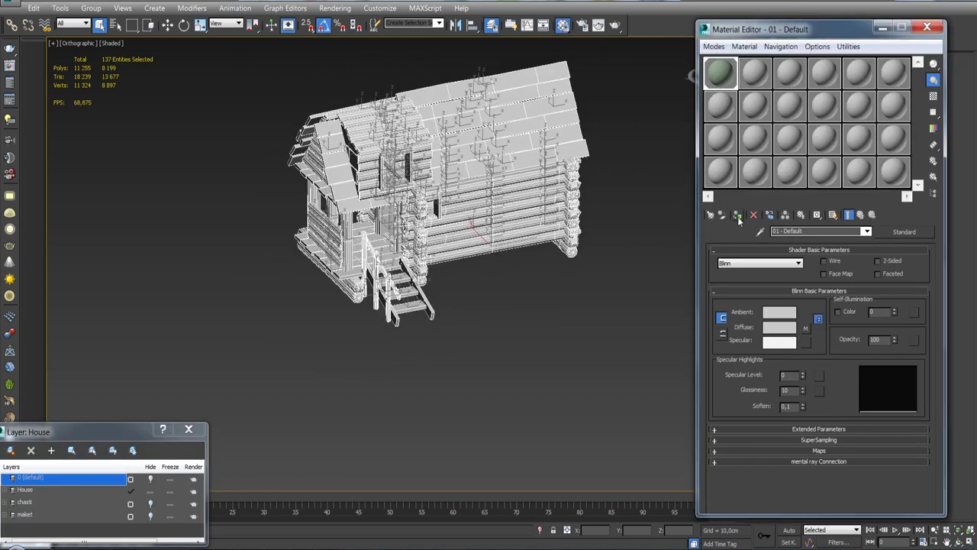
pyautogui.click(840, 216)
pyautogui.click(535, 313)
pyautogui.scroll(5, 535, 313)
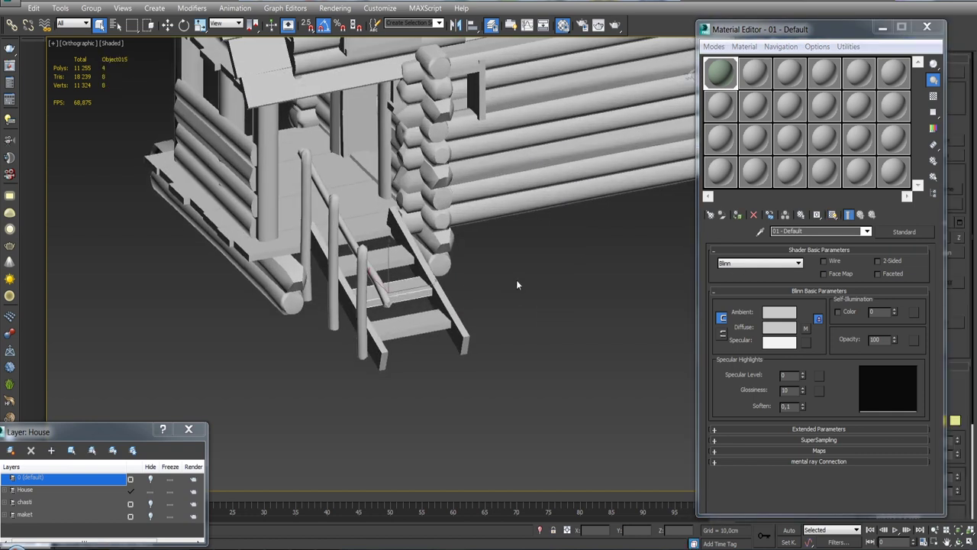
pyautogui.press('m')
pyautogui.scroll(-5, 488, 284)
# - Select the two gable planks, including brewno_090, and isolate them
pyautogui.moveTo(489, 284)
pyautogui.keyDown('alt'); pyautogui.mouseDown(button='middle')
pyautogui.moveTo(326, 258)
pyautogui.moveTo(461, 276)
pyautogui.moveTo(413, 229)
pyautogui.moveTo(378, 152)
pyautogui.moveTo(247, 153)
pyautogui.moveTo(496, 301)
pyautogui.moveTo(344, 270)
pyautogui.moveTo(366, 291)
pyautogui.moveTo(363, 244)
pyautogui.mouseUp(button='middle'); pyautogui.keyUp('alt')
pyautogui.scroll(5, 412, 229)
pyautogui.click(377, 152)
pyautogui.keyDown('ctrl'); pyautogui.click(496, 301); pyautogui.keyUp('ctrl')
pyautogui.click(546, 531)
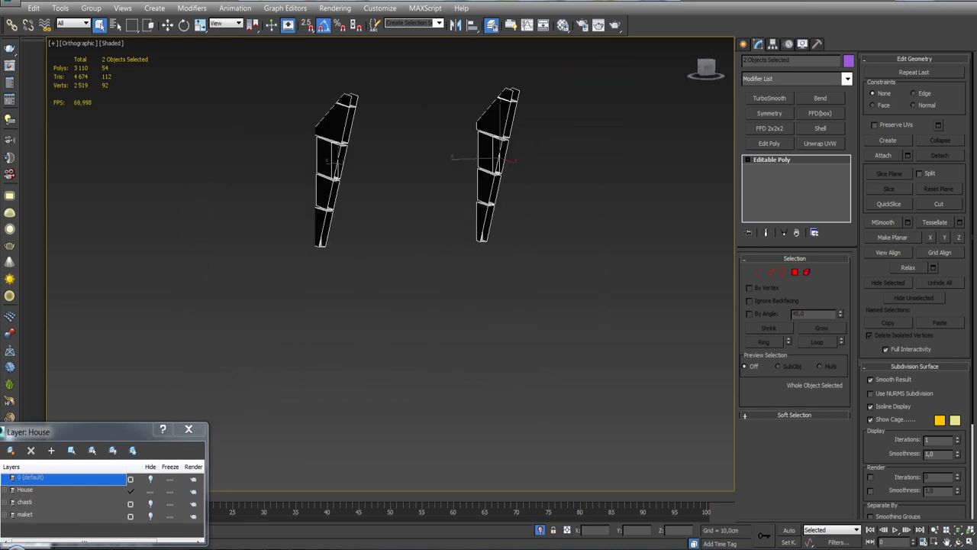
# - Box-select the dormer wall logs, bottom log and surrounding roof planks, and isolate them with Alt+Q
pyautogui.click(540, 530)
pyautogui.keyDown('ctrl'); pyautogui.moveTo(484, 300); pyautogui.dragTo(392, 192); pyautogui.keyUp('ctrl')
pyautogui.keyDown('alt'); pyautogui.moveTo(452, 303); pyautogui.dragTo(349, 277, button='middle'); pyautogui.keyUp('alt')
pyautogui.keyDown('ctrl'); pyautogui.moveTo(349, 277); pyautogui.dragTo(423, 424); pyautogui.keyUp('ctrl')
pyautogui.keyDown('alt'); pyautogui.moveTo(424, 423); pyautogui.dragTo(583, 301, button='middle'); pyautogui.keyUp('alt')
pyautogui.keyDown('ctrl'); pyautogui.moveTo(615, 287); pyautogui.dragTo(592, 409); pyautogui.keyUp('ctrl')
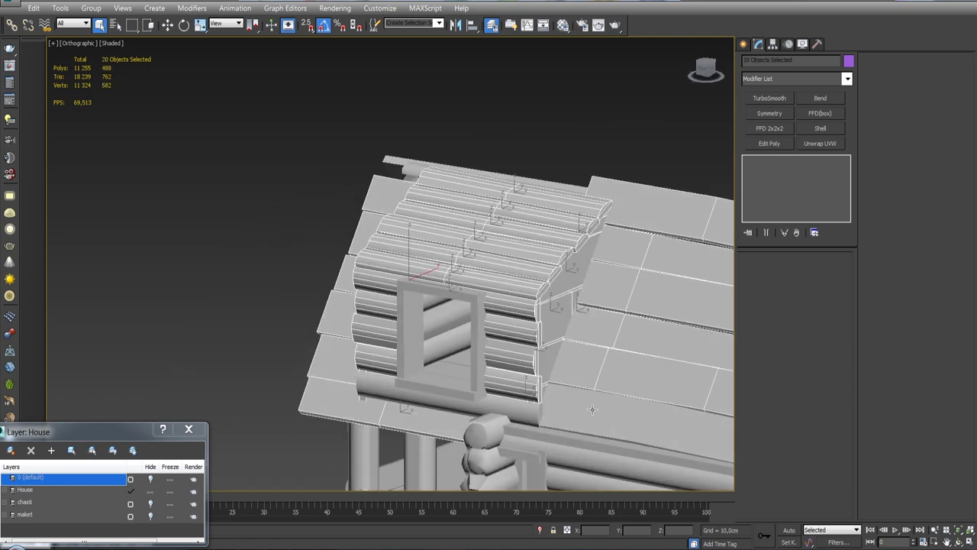
pyautogui.keyDown('ctrl'); pyautogui.click(416, 395); pyautogui.keyUp('ctrl')
pyautogui.hotkey('alt', 'q')
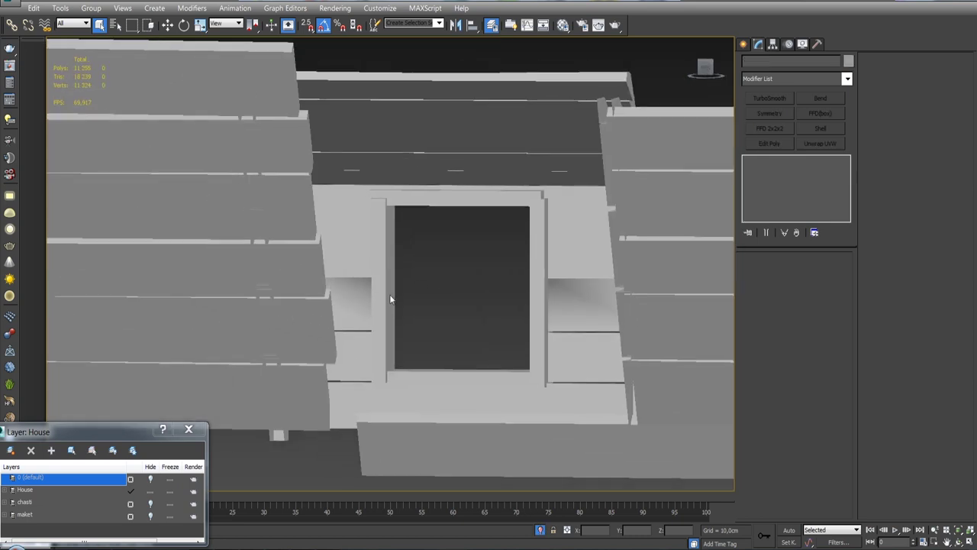
# - Select plank doska_066 and move it left and down beside the window opening
pyautogui.click(295, 267)
pyautogui.moveTo(294, 267)
pyautogui.keyDown('alt'); pyautogui.mouseDown(button='middle')
pyautogui.moveTo(259, 321)
pyautogui.moveTo(353, 273)
pyautogui.mouseUp(button='middle'); pyautogui.keyUp('alt')
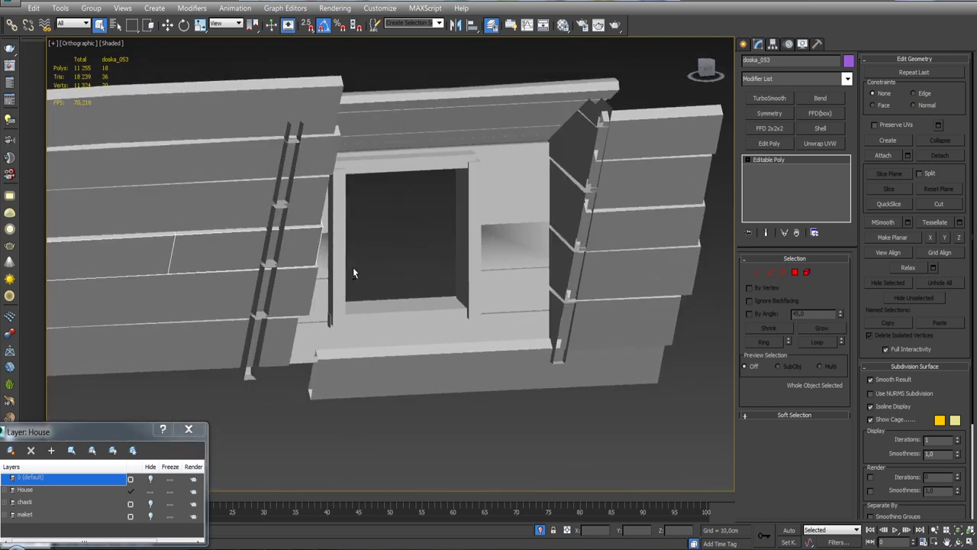
pyautogui.click(449, 239)
pyautogui.moveTo(449, 240)
pyautogui.keyDown('alt'); pyautogui.mouseDown(button='middle')
pyautogui.moveTo(440, 247)
pyautogui.moveTo(233, 229)
pyautogui.mouseUp(button='middle'); pyautogui.keyUp('alt')
pyautogui.click(535, 224)
pyautogui.press('w')
pyautogui.moveTo(535, 224); pyautogui.dragTo(545, 221)
pyautogui.moveTo(545, 222)
pyautogui.keyDown('alt'); pyautogui.mouseDown(button='middle')
pyautogui.moveTo(558, 223)
pyautogui.moveTo(510, 223)
pyautogui.mouseUp(button='middle'); pyautogui.keyUp('alt')
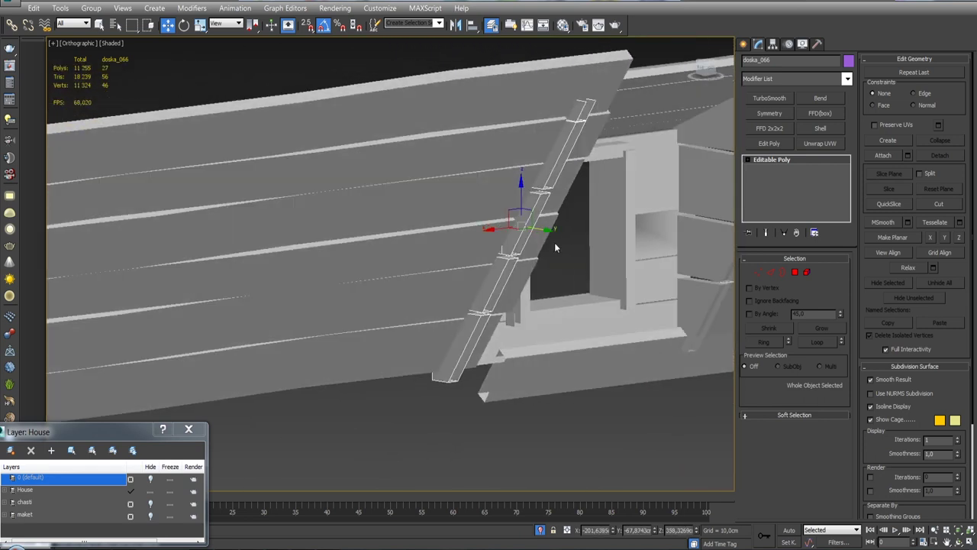
pyautogui.moveTo(546, 230); pyautogui.dragTo(534, 230)
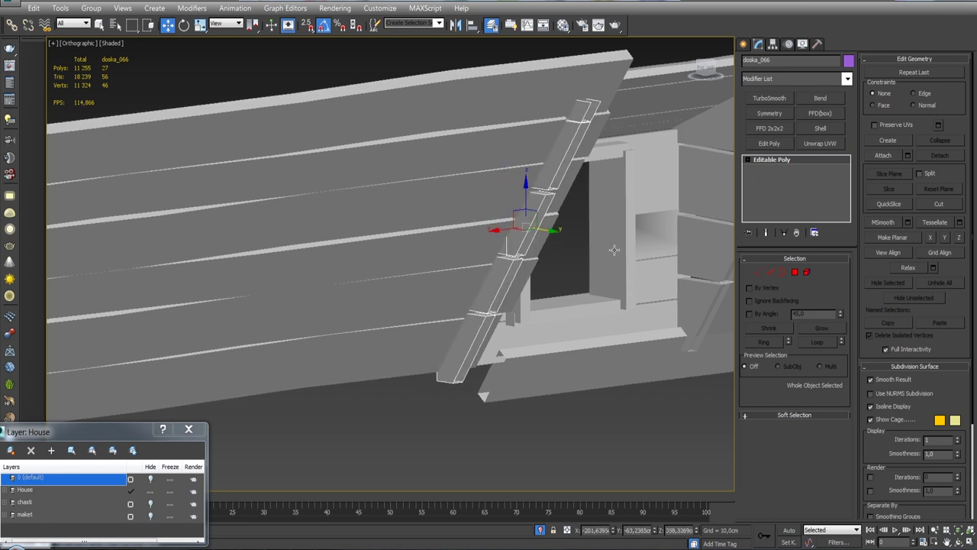
pyautogui.keyDown('alt'); pyautogui.moveTo(614, 250); pyautogui.dragTo(463, 238, button='middle'); pyautogui.keyUp('alt')
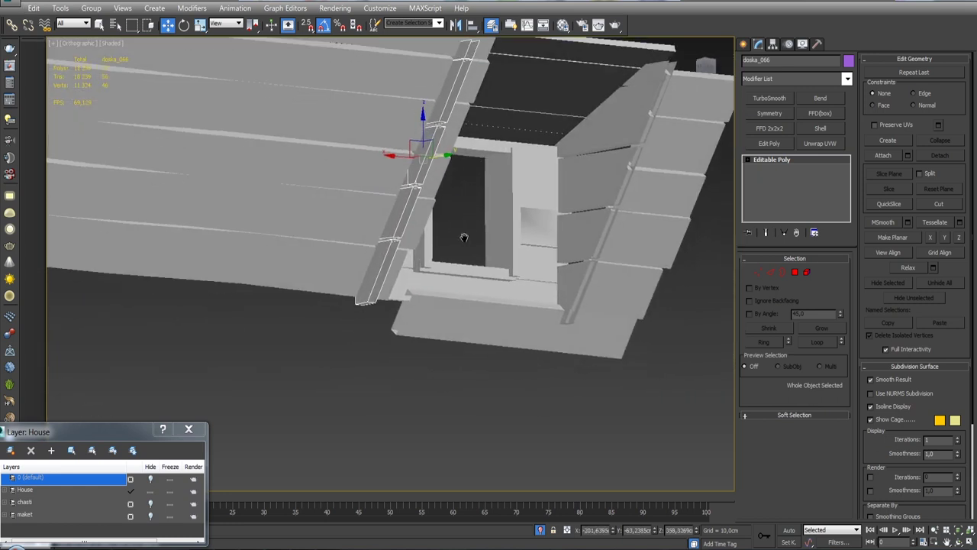
# - Cap the open end border of plank doska_066 in Border mode using Alt+P
pyautogui.scroll(3, 464, 237)
pyautogui.click(782, 273)
pyautogui.click(377, 235)
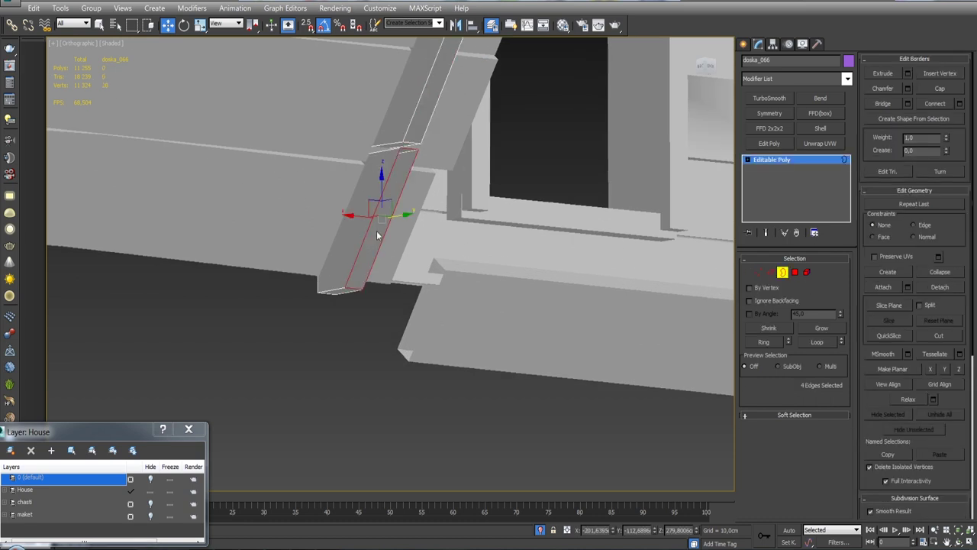
pyautogui.moveTo(412, 114); pyautogui.dragTo(401, 229, button='middle')
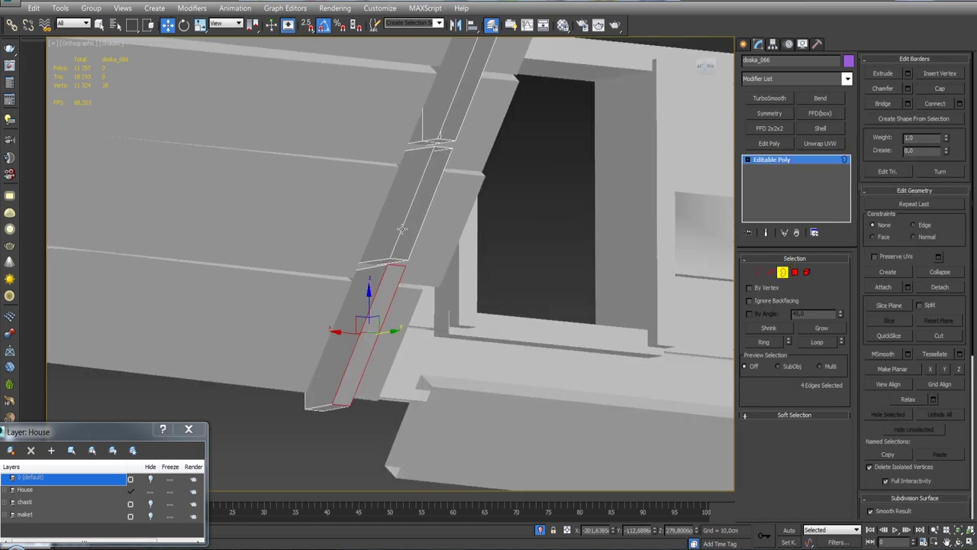
pyautogui.hotkey('alt', 'p')
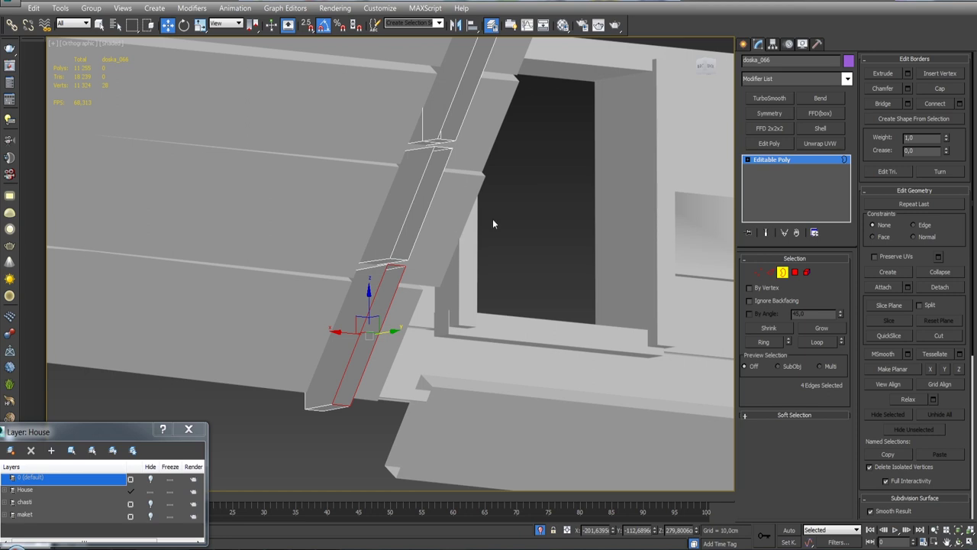
pyautogui.scroll(-5, 492, 219)
pyautogui.moveTo(459, 283)
pyautogui.keyDown('alt'); pyautogui.mouseDown(button='middle')
pyautogui.moveTo(461, 249)
pyautogui.moveTo(603, 224)
pyautogui.moveTo(580, 229)
pyautogui.moveTo(483, 181)
pyautogui.moveTo(351, 186)
pyautogui.mouseUp(button='middle'); pyautogui.keyUp('alt')
pyautogui.scroll(5, 596, 210)
# - Back at object level, select the roof strips and the neighbouring gable boards
pyautogui.click(783, 273)
pyautogui.click(351, 334)
pyautogui.scroll(-2, 351, 334)
pyautogui.keyDown('alt'); pyautogui.moveTo(351, 334); pyautogui.dragTo(416, 131, button='middle'); pyautogui.keyUp('alt')
pyautogui.keyDown('alt'); pyautogui.moveTo(446, 239); pyautogui.dragTo(329, 221, button='middle'); pyautogui.keyUp('alt')
pyautogui.keyDown('ctrl'); pyautogui.moveTo(225, 148); pyautogui.dragTo(328, 218); pyautogui.keyUp('ctrl')
pyautogui.moveTo(327, 218)
pyautogui.keyDown('alt'); pyautogui.mouseDown(button='middle')
pyautogui.moveTo(399, 220)
pyautogui.moveTo(388, 224)
pyautogui.mouseUp(button='middle'); pyautogui.keyUp('alt')
pyautogui.moveTo(391, 188)
pyautogui.keyDown('alt'); pyautogui.mouseDown(button='middle')
pyautogui.moveTo(372, 204)
pyautogui.moveTo(331, 196)
pyautogui.moveTo(436, 182)
pyautogui.moveTo(475, 233)
pyautogui.mouseUp(button='middle'); pyautogui.keyUp('alt')
pyautogui.moveTo(395, 194)
pyautogui.keyDown('alt'); pyautogui.mouseDown(button='middle')
pyautogui.moveTo(485, 199)
pyautogui.moveTo(556, 244)
pyautogui.mouseUp(button='middle'); pyautogui.keyUp('alt')
# - Select board doska_080 together with the other right-side gable boards
pyautogui.click(486, 199)
pyautogui.keyDown('ctrl'); pyautogui.click(565, 184); pyautogui.keyUp('ctrl')
pyautogui.keyDown('ctrl'); pyautogui.click(580, 148); pyautogui.keyUp('ctrl')
pyautogui.keyDown('ctrl'); pyautogui.click(552, 288); pyautogui.keyUp('ctrl')
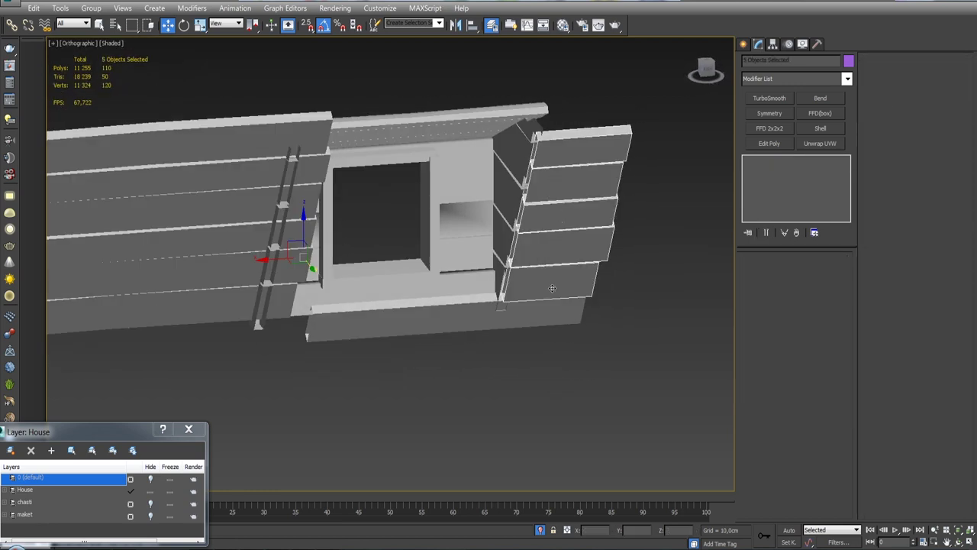
pyautogui.moveTo(456, 275)
pyautogui.keyDown('alt'); pyautogui.mouseDown(button='middle')
pyautogui.moveTo(274, 242)
pyautogui.moveTo(420, 191)
pyautogui.moveTo(496, 291)
pyautogui.moveTo(578, 247)
pyautogui.moveTo(532, 259)
pyautogui.moveTo(514, 170)
pyautogui.moveTo(325, 197)
pyautogui.moveTo(556, 215)
pyautogui.mouseUp(button='middle'); pyautogui.keyUp('alt')
pyautogui.scroll(3, 532, 260)
pyautogui.scroll(3, 520, 258)
pyautogui.scroll(-2, 500, 255)
pyautogui.scroll(-1, 493, 255)
# - Cap the open border ends of boards doska_079 and doska_080
pyautogui.click(556, 214)
pyautogui.press('3')
pyautogui.click(955, 90)
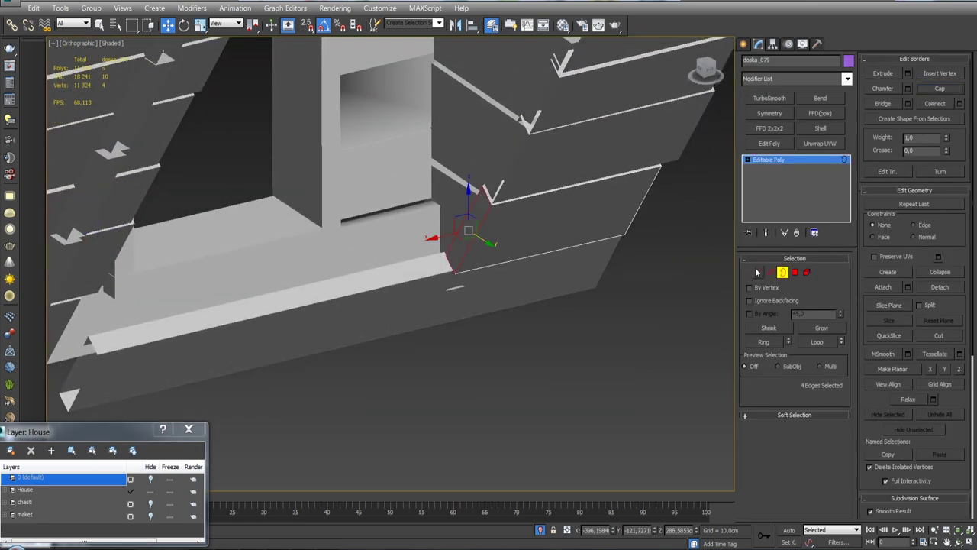
pyautogui.press('3')
pyautogui.click(571, 161)
pyautogui.press('3')
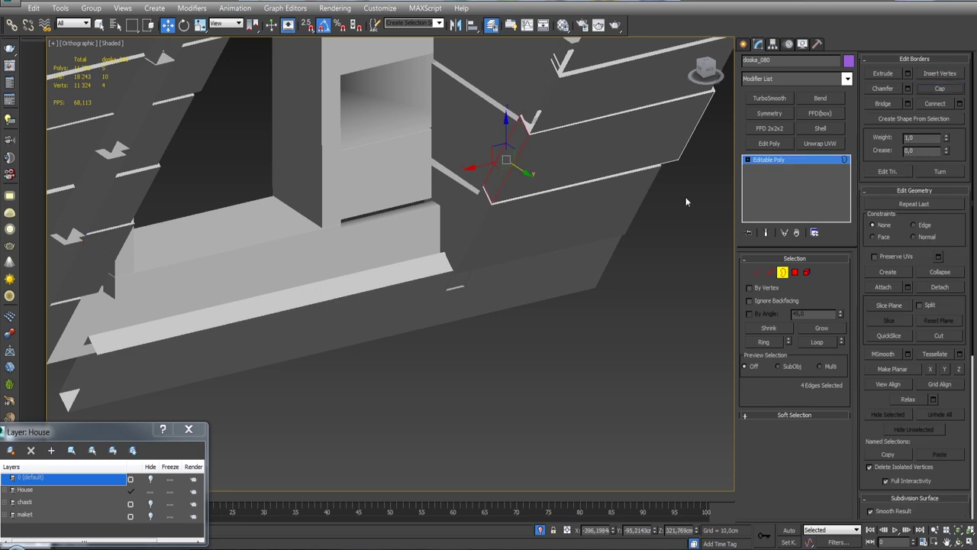
pyautogui.moveTo(686, 202); pyautogui.dragTo(647, 275, button='middle')
pyautogui.press('3')
pyautogui.click(544, 173)
# - Cap the open ends of boards doska_078, doska_075 and doska_077
pyautogui.click(783, 273)
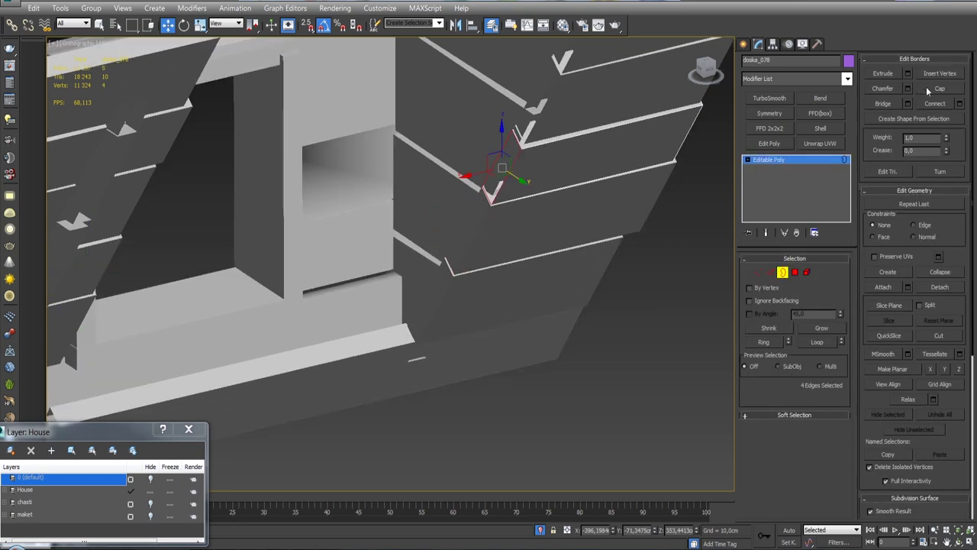
pyautogui.moveTo(534, 229); pyautogui.dragTo(578, 192, button='middle')
pyautogui.click(578, 191)
pyautogui.click(783, 272)
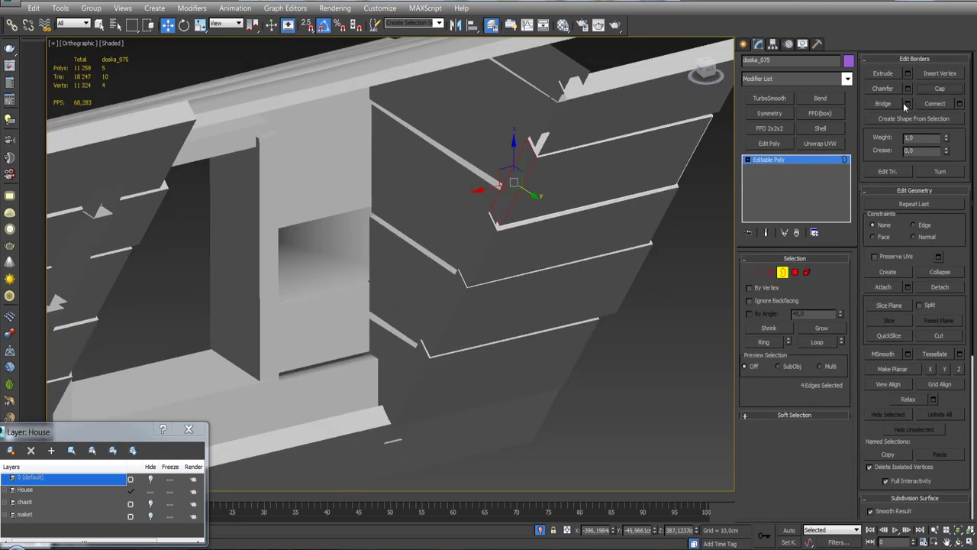
pyautogui.click(484, 221)
pyautogui.click(783, 273)
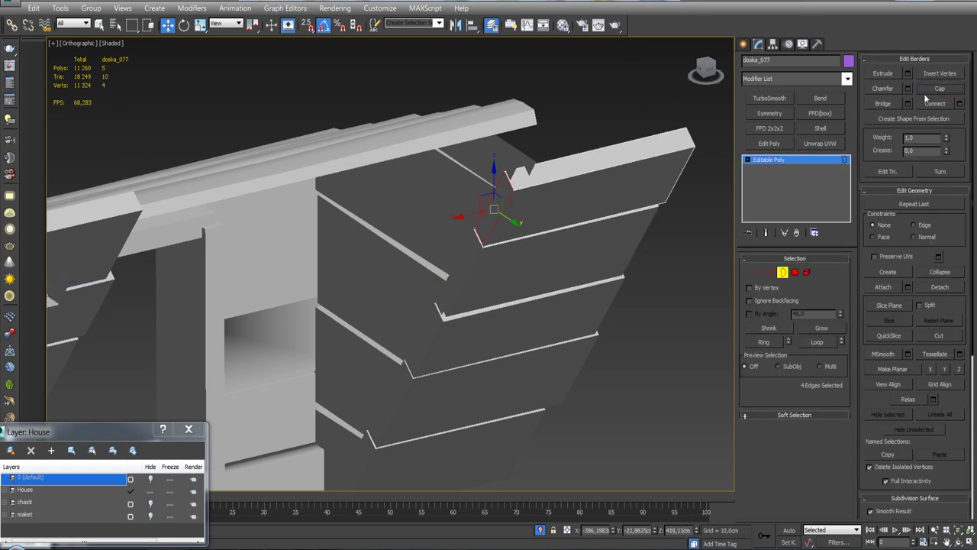
pyautogui.click(787, 274)
# - Attach four boards onto doska_077 and isolate the combined object
pyautogui.click(883, 156)
pyautogui.click(633, 243)
pyautogui.click(611, 328)
pyautogui.moveTo(636, 325); pyautogui.dragTo(649, 229, button='middle')
pyautogui.click(580, 294)
pyautogui.click(519, 344)
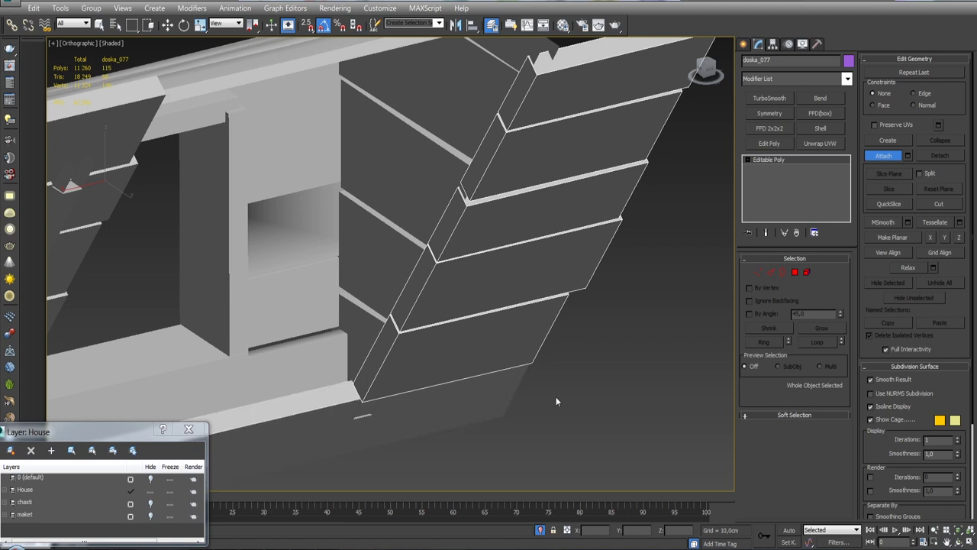
pyautogui.click(891, 158)
pyautogui.click(540, 530)
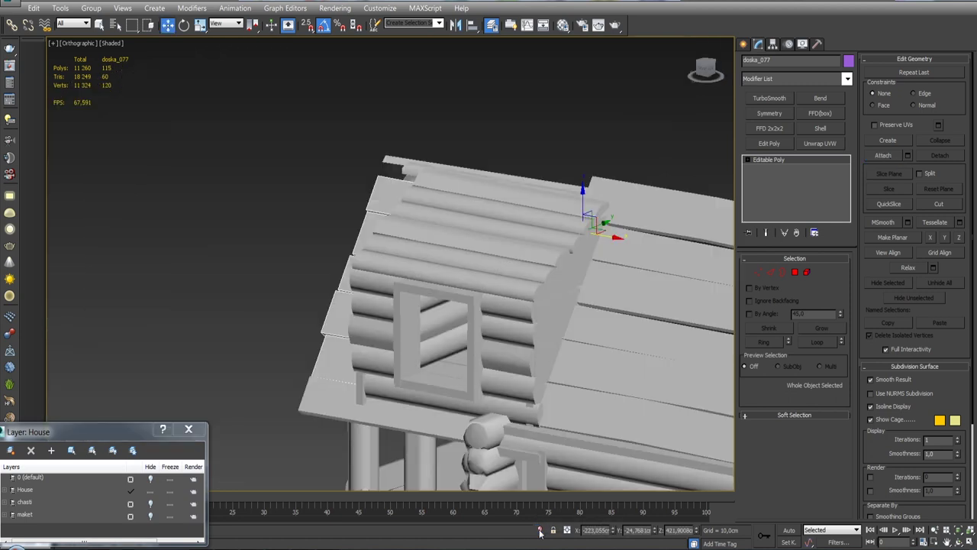
pyautogui.click(540, 530)
pyautogui.keyDown('alt'); pyautogui.moveTo(529, 383); pyautogui.dragTo(715, 272, button='middle'); pyautogui.keyUp('alt')
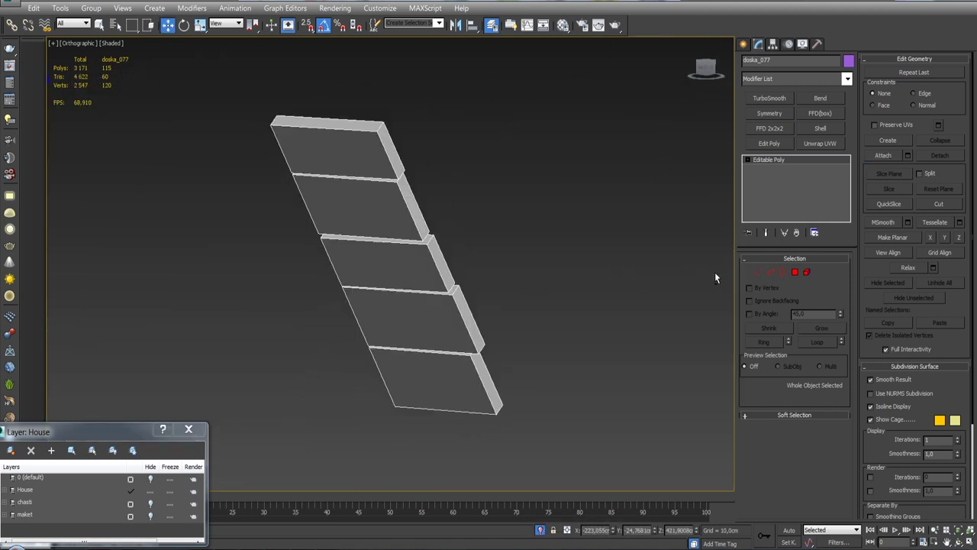
# - Add an Unwrap UVW modifier to the isolated boards, hide seams, and open the UV editor
pyautogui.click(540, 530)
pyautogui.moveTo(545, 488)
pyautogui.keyDown('alt'); pyautogui.mouseDown(button='middle')
pyautogui.moveTo(417, 371)
pyautogui.moveTo(515, 356)
pyautogui.moveTo(426, 356)
pyautogui.moveTo(694, 294)
pyautogui.mouseUp(button='middle'); pyautogui.keyUp('alt')
pyautogui.click(540, 530)
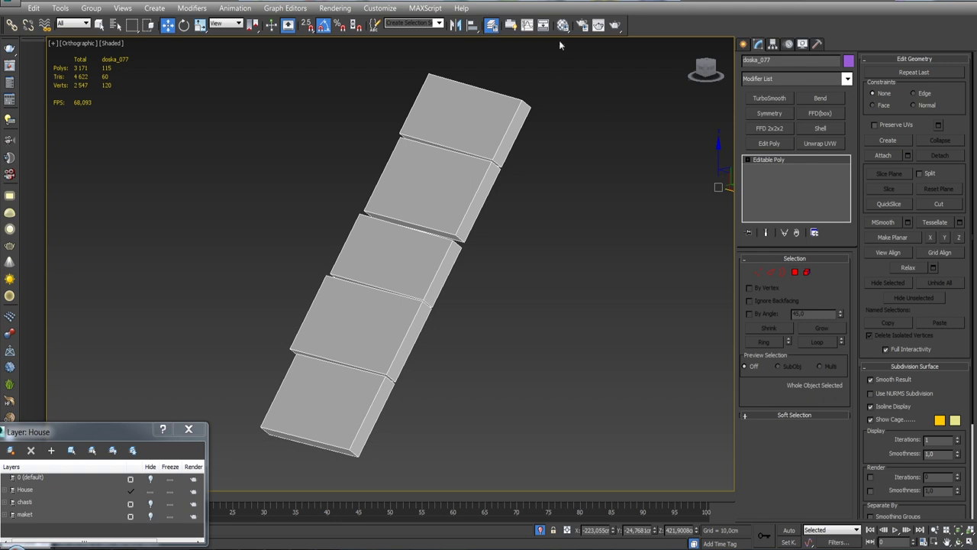
pyautogui.click(820, 143)
pyautogui.click(871, 417)
pyautogui.click(794, 408)
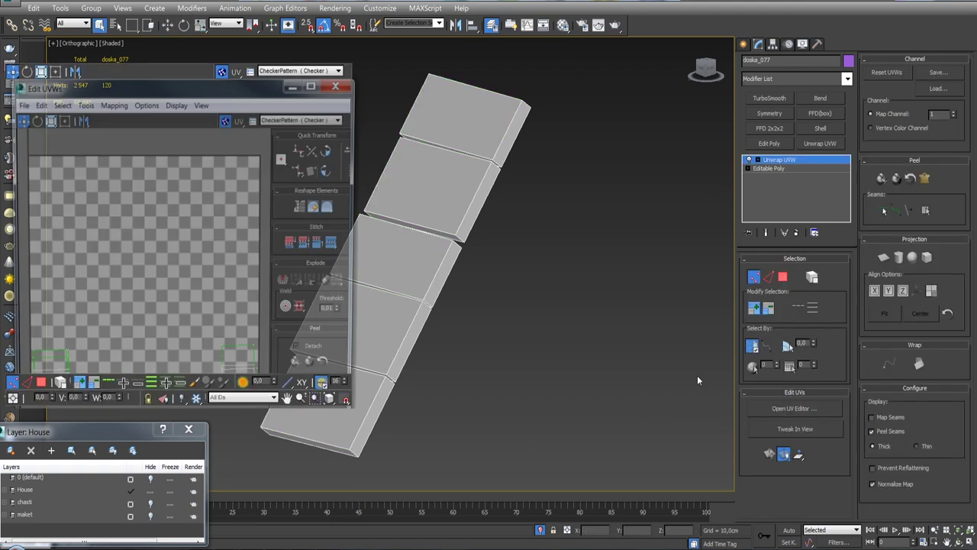
pyautogui.moveTo(582, 318); pyautogui.dragTo(619, 226, button='middle')
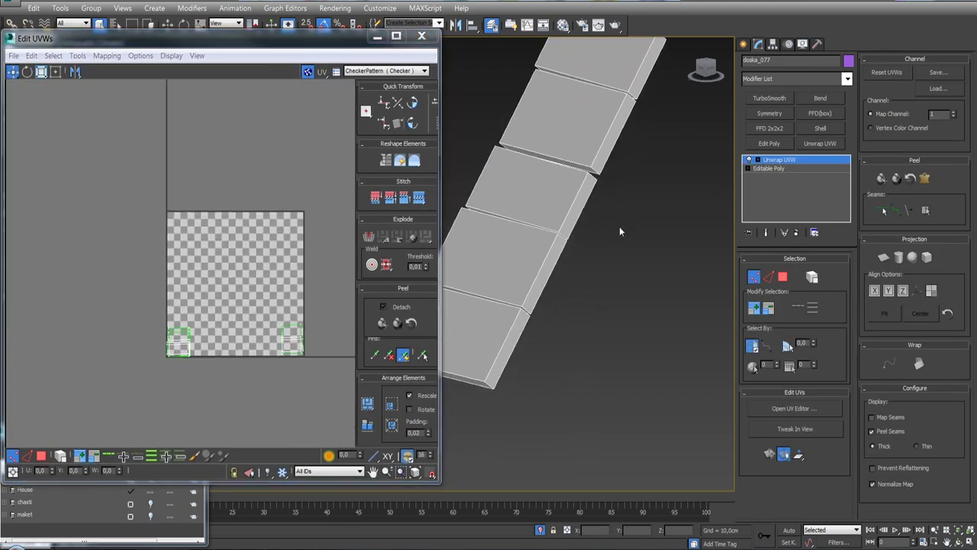
# - Select the boards' faces, growing the selection along one side strip
pyautogui.press('3')
pyautogui.hotkey('ctrl', 'a')
pyautogui.keyDown('alt'); pyautogui.moveTo(727, 284); pyautogui.dragTo(688, 306, button='middle'); pyautogui.keyUp('alt')
pyautogui.click(567, 339)
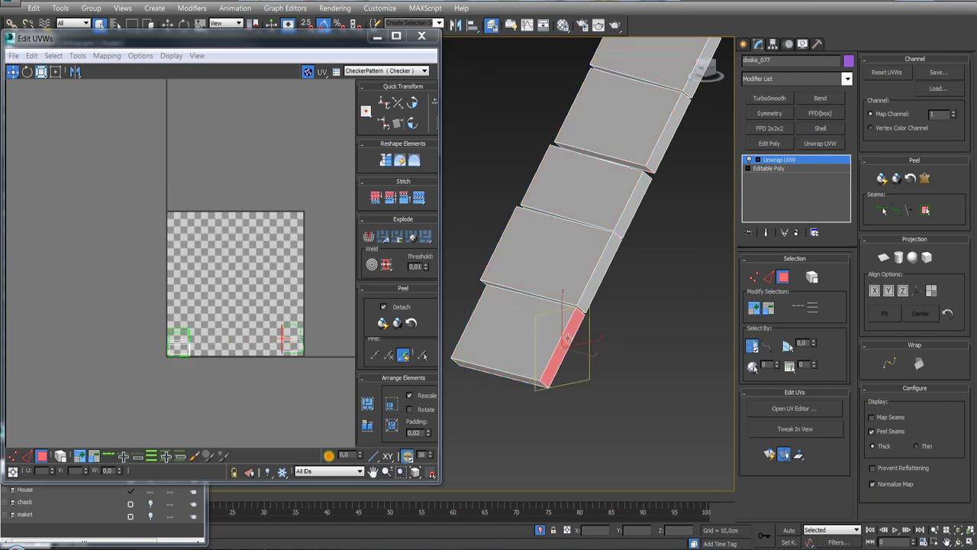
pyautogui.keyDown('ctrl'); pyautogui.click(596, 280); pyautogui.keyUp('ctrl')
pyautogui.keyDown('ctrl'); pyautogui.click(685, 184); pyautogui.keyUp('ctrl')
pyautogui.moveTo(684, 184); pyautogui.dragTo(649, 305, button='middle')
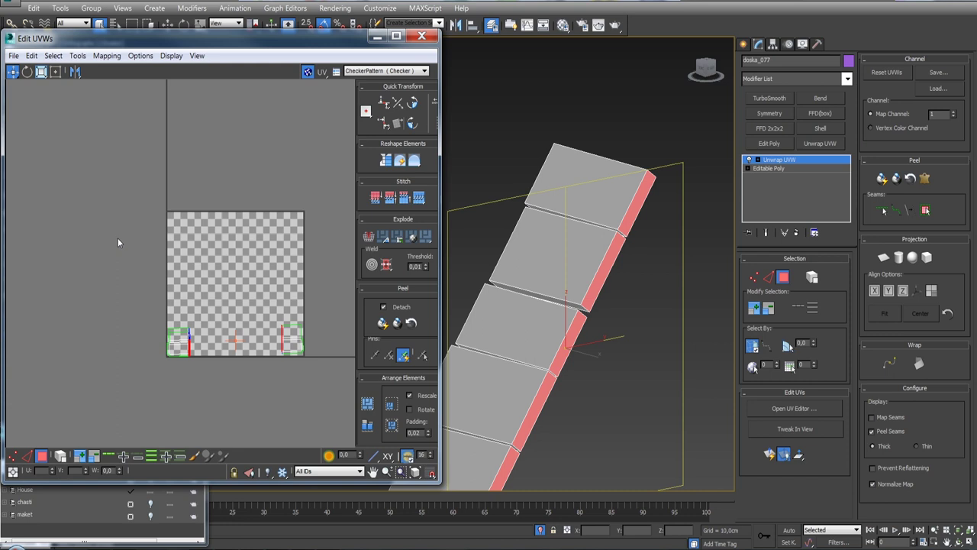
pyautogui.moveTo(288, 351); pyautogui.dragTo(308, 236, button='middle')
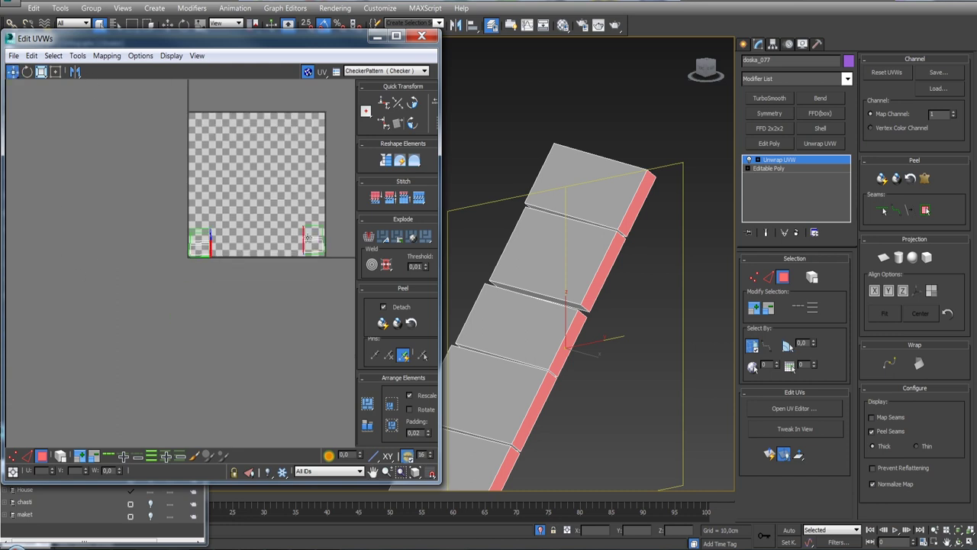
pyautogui.scroll(2, 308, 237)
# - Relax the selected UVs using the Polygon Angles method
pyautogui.click(77, 55)
pyautogui.click(69, 256)
pyautogui.click(558, 98)
pyautogui.click(508, 116)
pyautogui.click(588, 154)
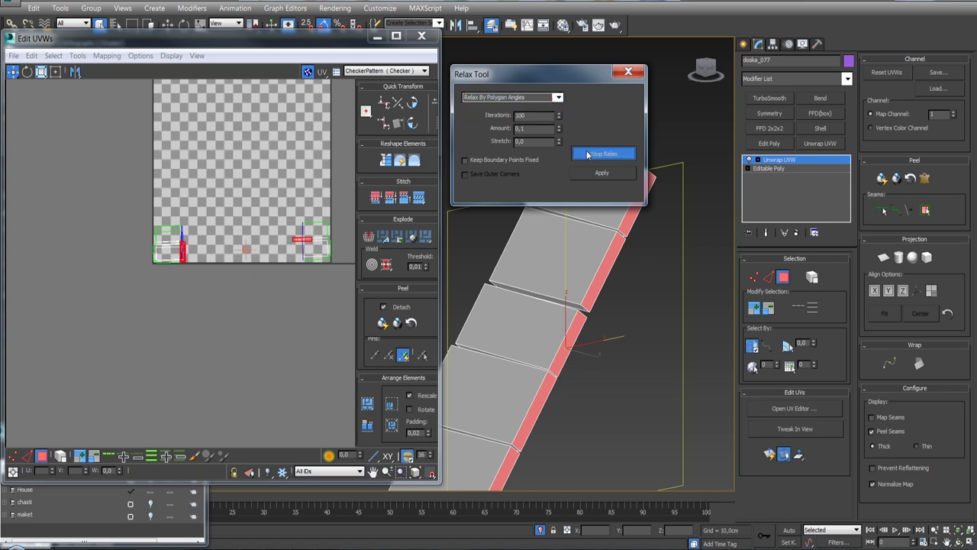
pyautogui.click(588, 153)
pyautogui.scroll(3, 264, 212)
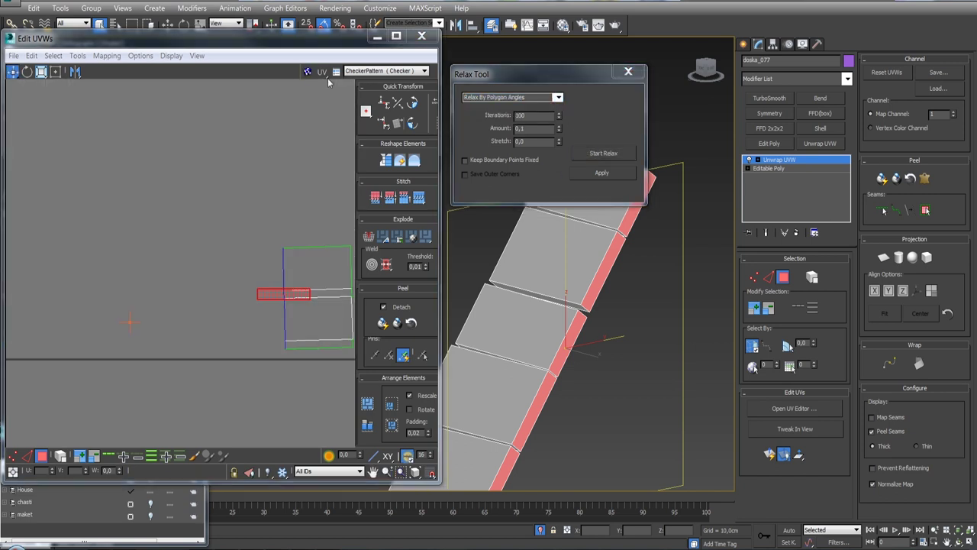
pyautogui.click(389, 322)
# - Switch to UV edge selection and pick a face strip in the layout
pyautogui.click(27, 456)
pyautogui.scroll(3, 283, 274)
pyautogui.moveTo(565, 336); pyautogui.dragTo(555, 366, button='middle')
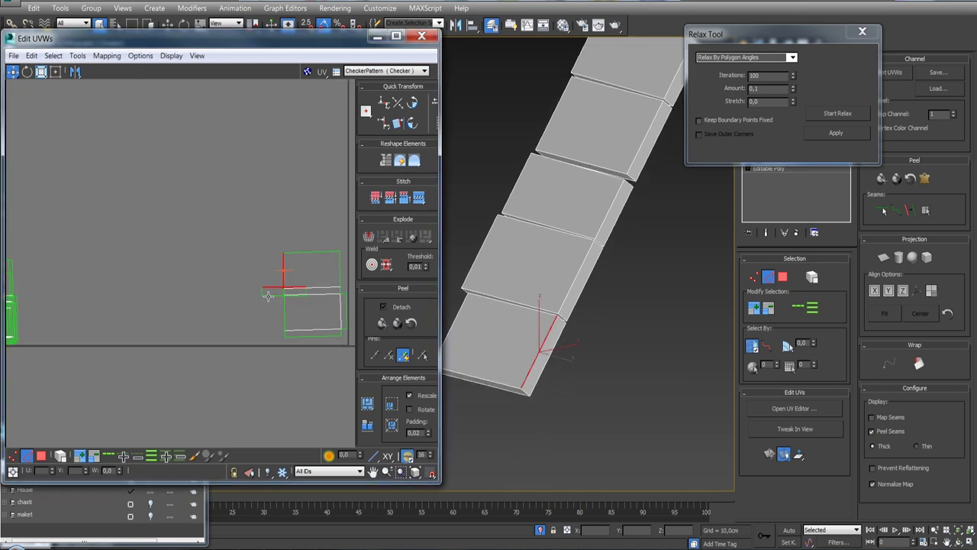
pyautogui.moveTo(292, 291); pyautogui.dragTo(324, 263, button='middle')
pyautogui.scroll(2, 333, 269)
pyautogui.scroll(-3, 332, 269)
pyautogui.click(242, 267)
pyautogui.scroll(-2, 171, 275)
# - Repack the UV shells without rescaling, then move and shrink the red shell apart
pyautogui.click(54, 71)
pyautogui.click(411, 396)
pyautogui.click(391, 403)
pyautogui.moveTo(152, 281); pyautogui.dragTo(298, 275)
pyautogui.moveTo(355, 222); pyautogui.dragTo(290, 241, button='middle')
pyautogui.moveTo(287, 231); pyautogui.dragTo(272, 237)
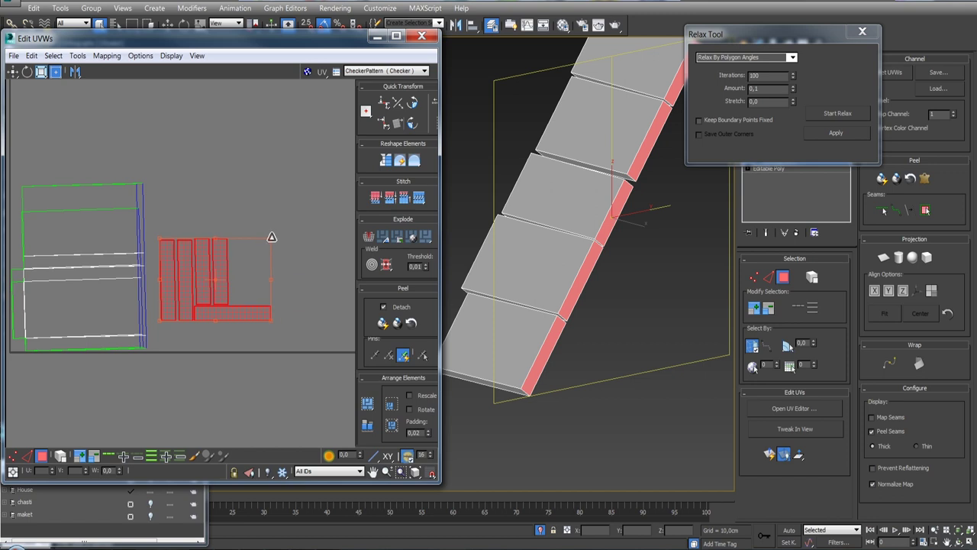
pyautogui.moveTo(313, 248); pyautogui.dragTo(223, 263, button='middle')
# - Select the bottom strip's seam edge and stitch its shell onto it
pyautogui.click(113, 387)
pyautogui.click(145, 329)
pyautogui.press('2')
pyautogui.scroll(-4, 217, 326)
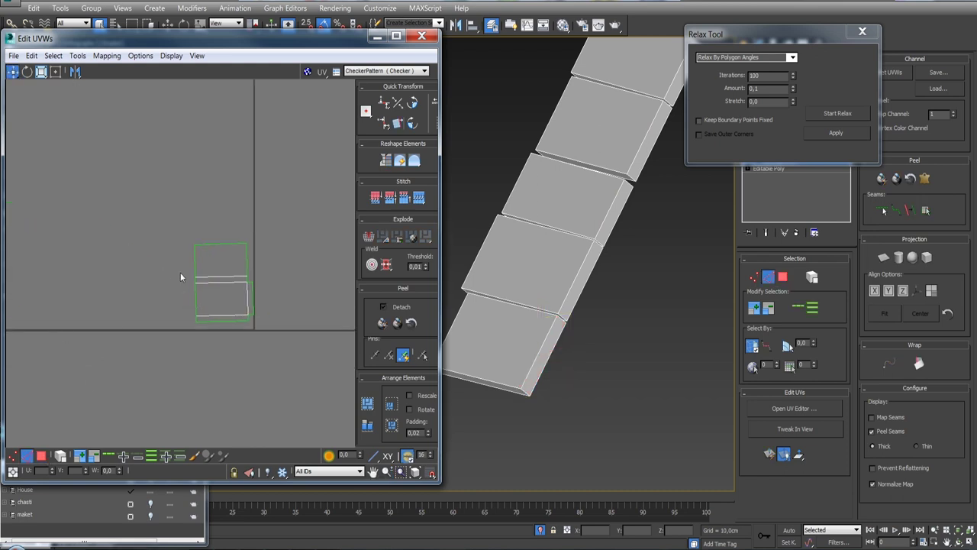
pyautogui.moveTo(344, 252)
pyautogui.mouseDown(button='middle')
pyautogui.moveTo(290, 279)
pyautogui.moveTo(340, 275)
pyautogui.mouseUp(button='middle')
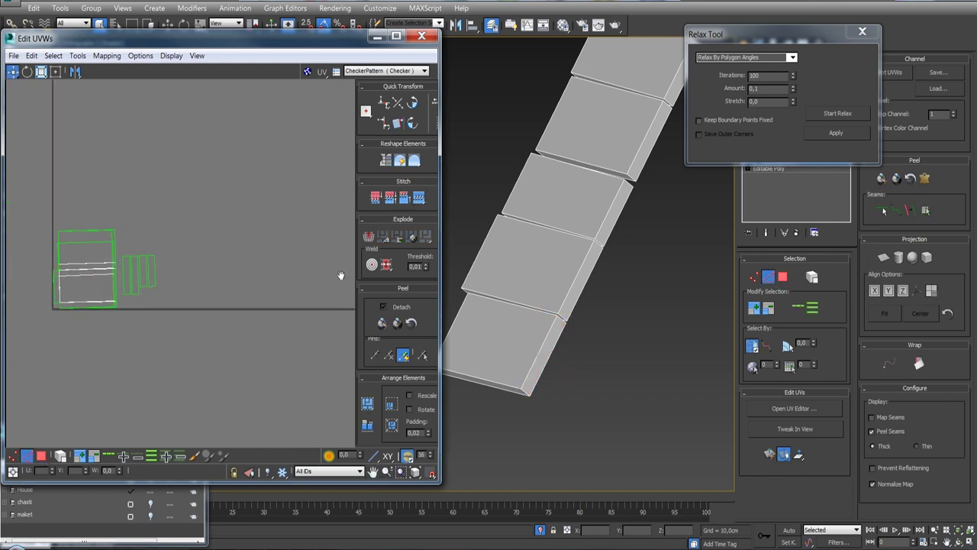
pyautogui.moveTo(30, 286); pyautogui.dragTo(135, 283, button='middle')
pyautogui.scroll(-5, 556, 244)
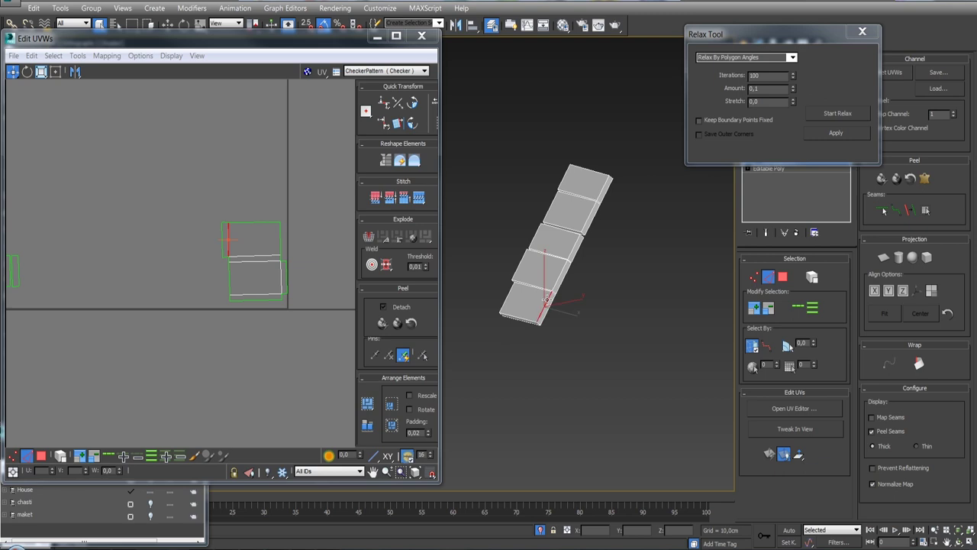
pyautogui.scroll(5, 157, 224)
pyautogui.scroll(5, 158, 223)
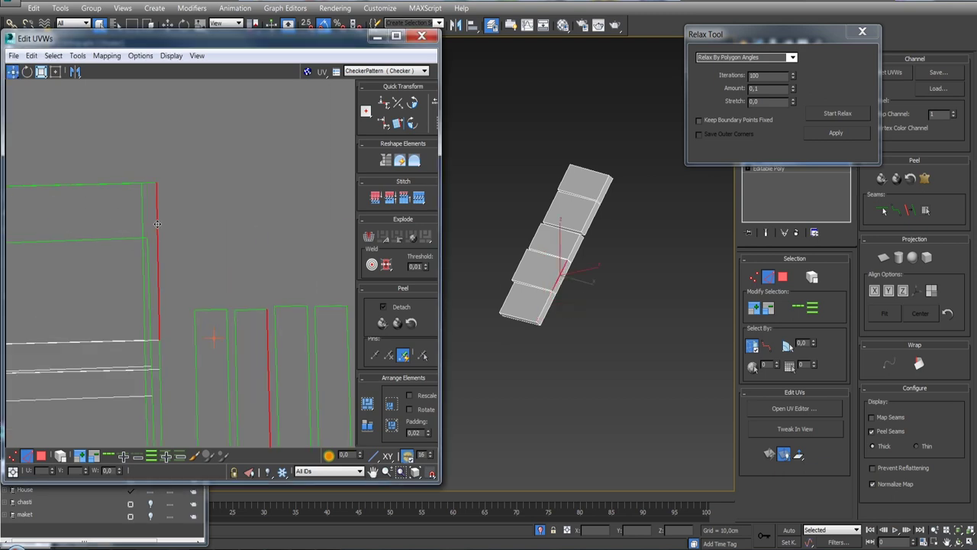
pyautogui.scroll(-3, 244, 256)
pyautogui.scroll(-3, 227, 243)
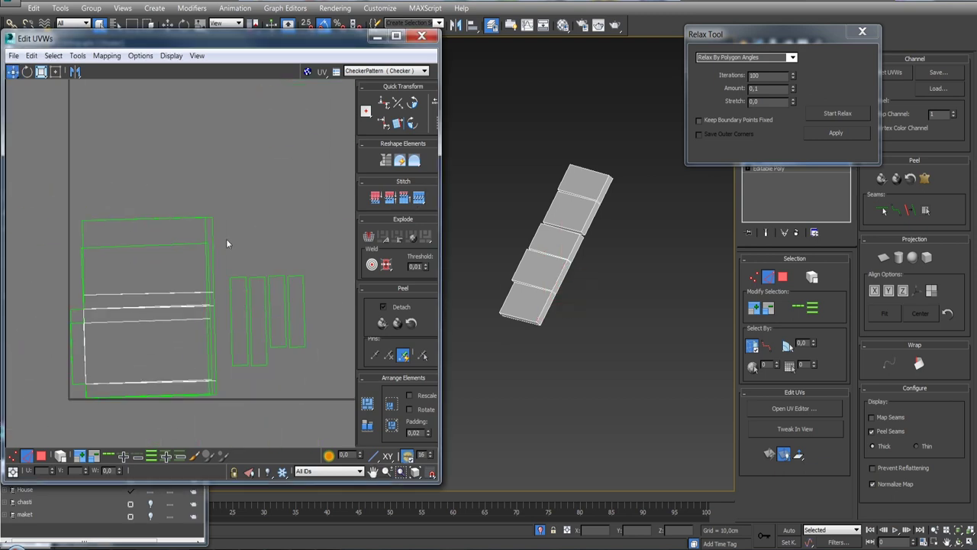
pyautogui.click(418, 201)
pyautogui.click(213, 257)
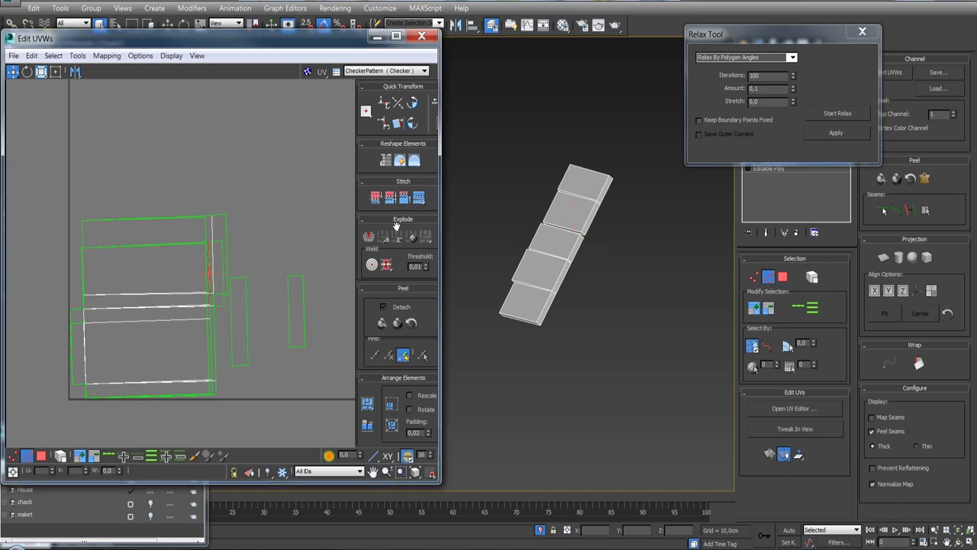
pyautogui.click(268, 260)
# - Pick the next open seam edge on the neighbouring shell and stitch the shells together
pyautogui.scroll(2, 211, 260)
pyautogui.scroll(2, 212, 241)
pyautogui.scroll(3, 206, 199)
pyautogui.click(192, 111)
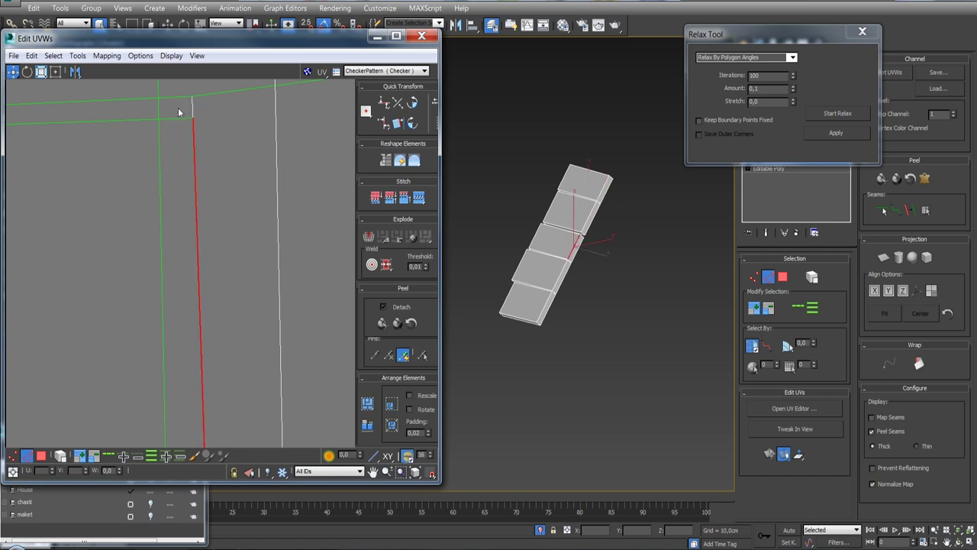
pyautogui.scroll(-3, 286, 244)
pyautogui.scroll(-2, 296, 250)
pyautogui.scroll(3, 229, 233)
pyautogui.click(219, 225)
pyautogui.click(198, 225)
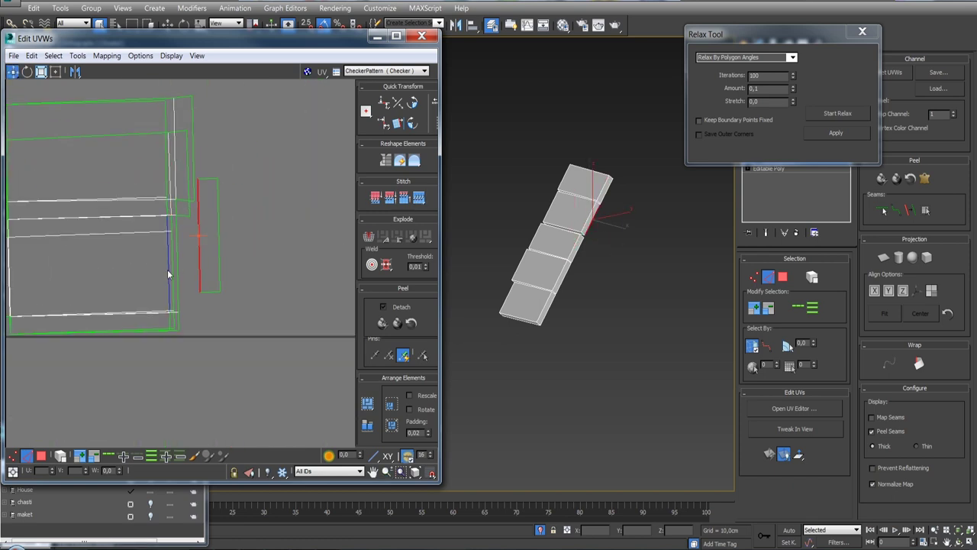
pyautogui.click(419, 197)
pyautogui.scroll(-3, 144, 266)
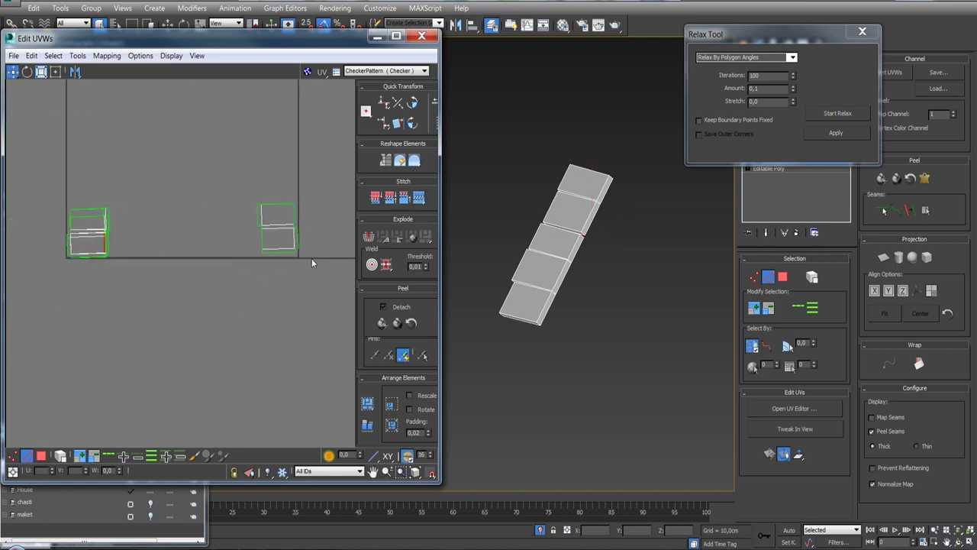
pyautogui.scroll(3, 311, 263)
pyautogui.scroll(-2, 312, 264)
pyautogui.moveTo(764, 34); pyautogui.dragTo(670, 6)
# - Collapse the board's Unwrap UVW into its Editable Poly and show the checker material in the viewport
pyautogui.rightClick(799, 160)
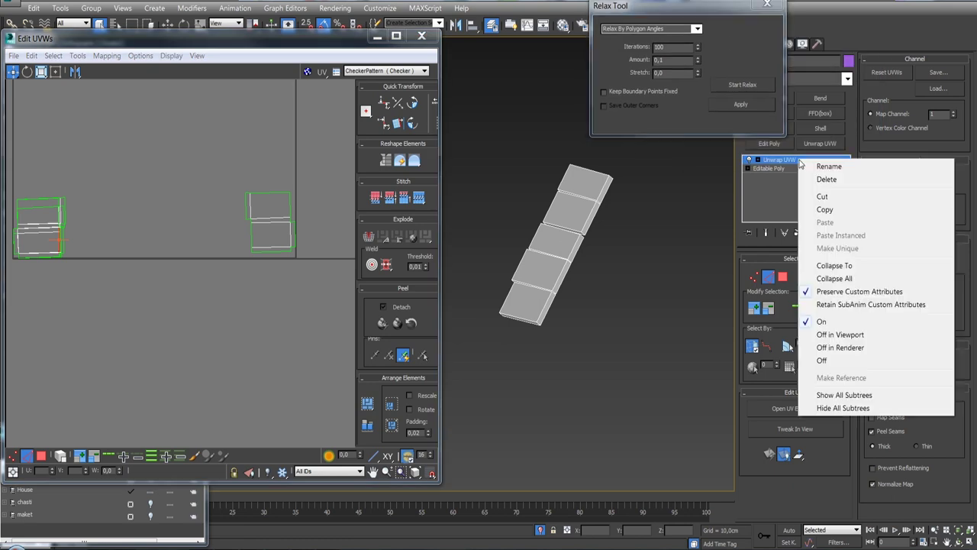
pyautogui.click(834, 265)
pyautogui.scroll(-5, 535, 290)
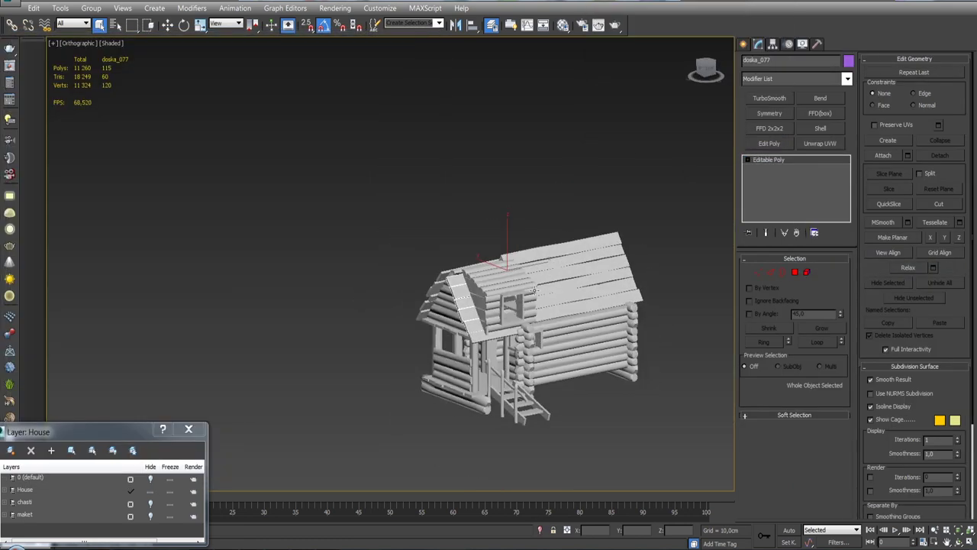
pyautogui.click(563, 25)
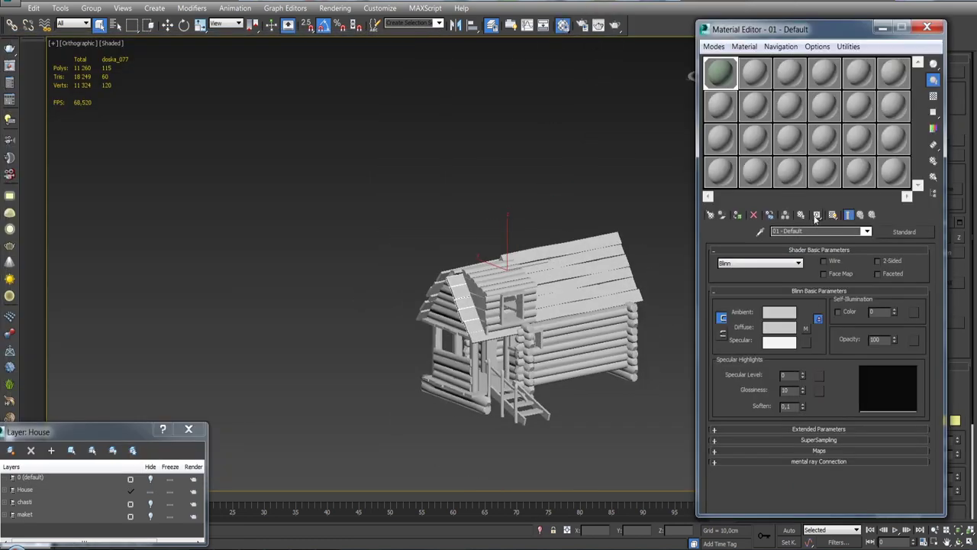
pyautogui.click(833, 215)
# - Isolate the board and orbit to inspect the checker pattern on its face
pyautogui.scroll(5, 458, 305)
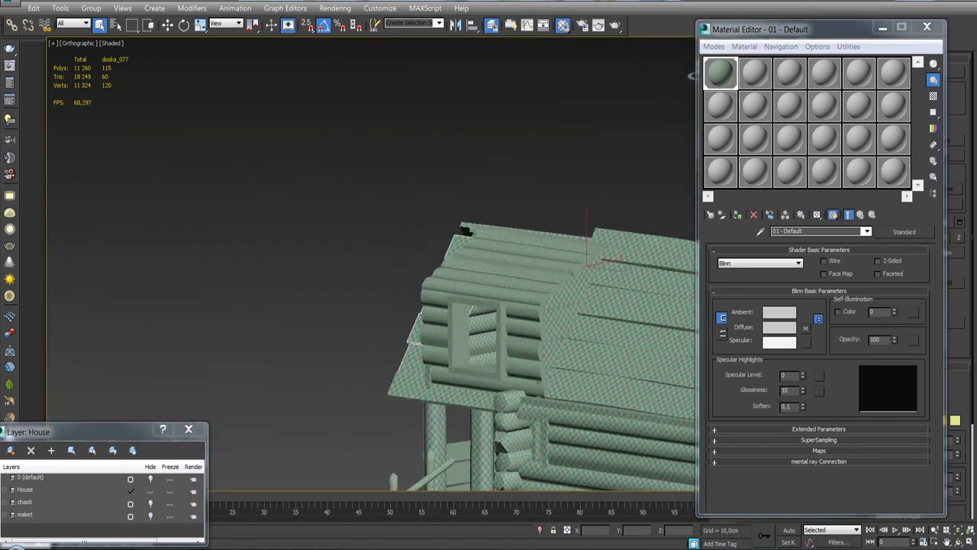
pyautogui.keyDown('alt'); pyautogui.moveTo(458, 306); pyautogui.dragTo(382, 320, button='middle'); pyautogui.keyUp('alt')
pyautogui.hotkey('alt', 'q')
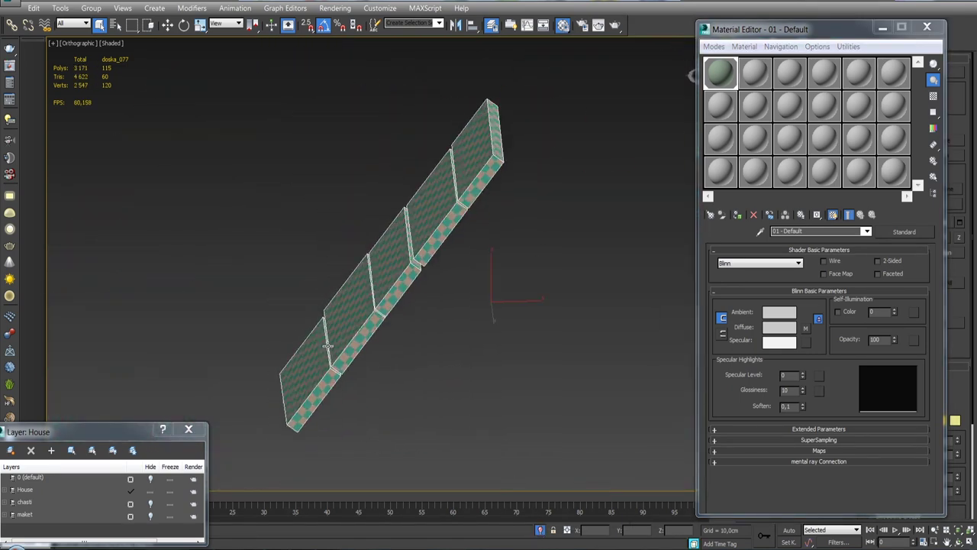
pyautogui.keyDown('alt'); pyautogui.moveTo(327, 346); pyautogui.dragTo(266, 295, button='middle'); pyautogui.keyUp('alt')
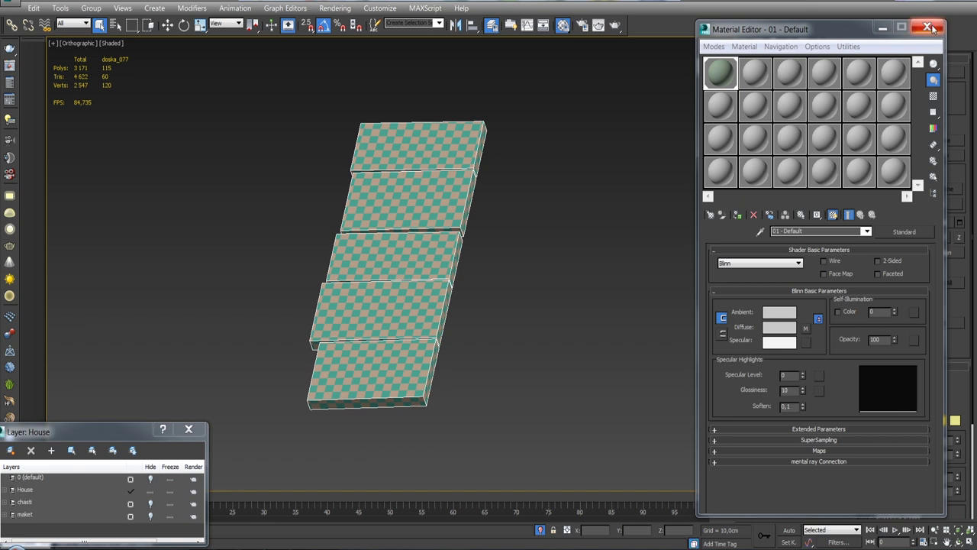
pyautogui.click(928, 27)
# - End isolation, hide the checker material so the house is plain grey, and frame the whole cabin
pyautogui.click(540, 529)
pyautogui.click(564, 24)
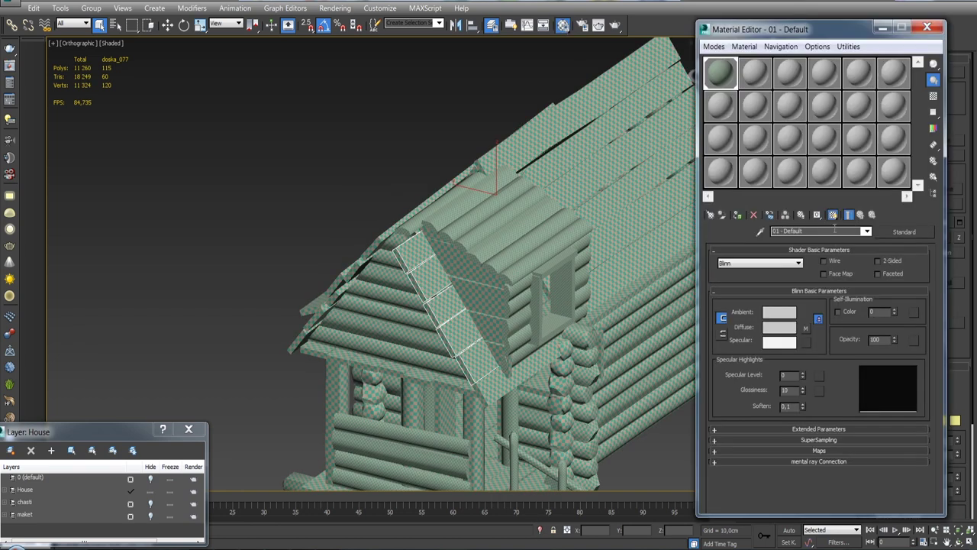
pyautogui.click(832, 215)
pyautogui.scroll(-5, 568, 303)
pyautogui.press('m')
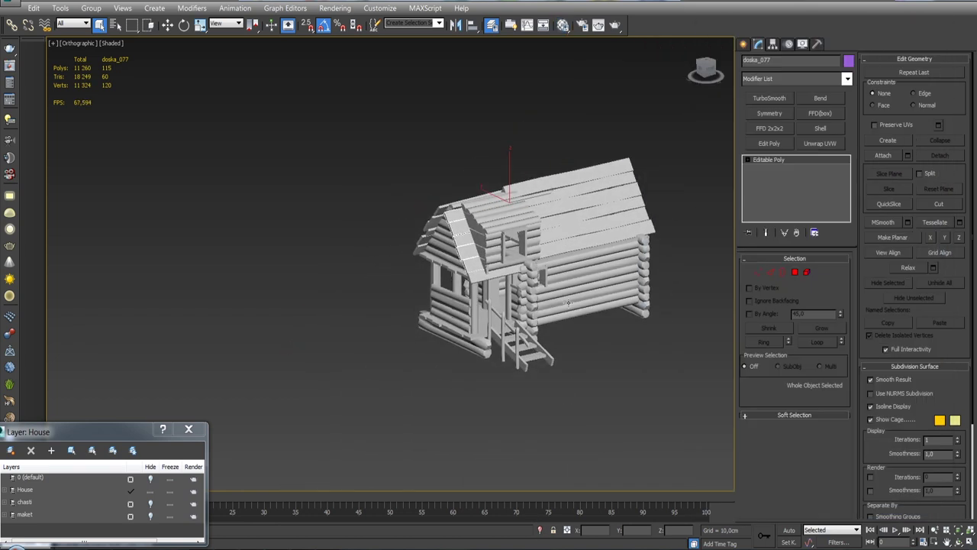
pyautogui.scroll(5, 568, 303)
# - Connect the lower step's four lengthwise edges with one new middle edge
pyautogui.click(502, 294)
pyautogui.scroll(3, 458, 312)
pyautogui.scroll(2, 426, 282)
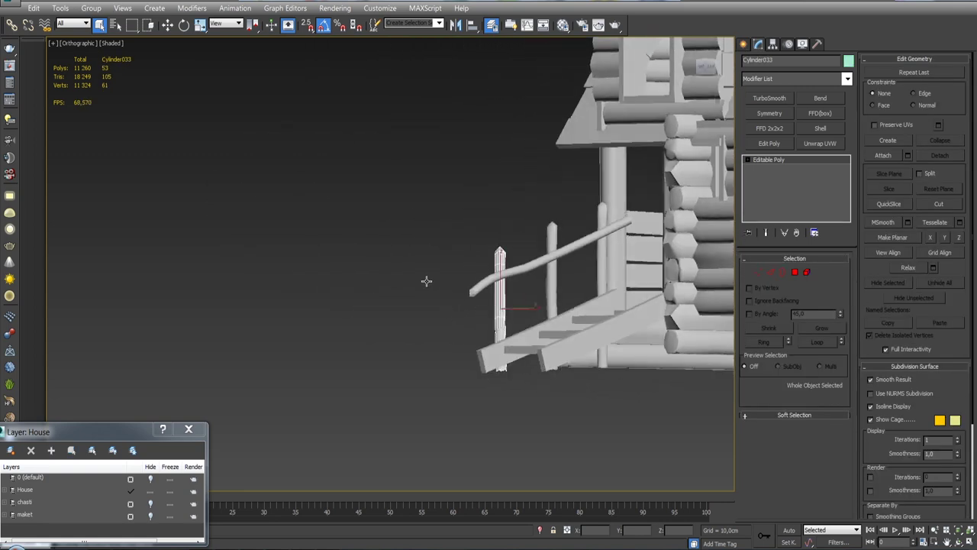
pyautogui.scroll(-3, 426, 282)
pyautogui.moveTo(426, 282)
pyautogui.keyDown('alt'); pyautogui.mouseDown(button='middle')
pyautogui.moveTo(468, 288)
pyautogui.moveTo(534, 329)
pyautogui.mouseUp(button='middle'); pyautogui.keyUp('alt')
pyautogui.scroll(5, 467, 288)
pyautogui.click(535, 332)
pyautogui.click(770, 271)
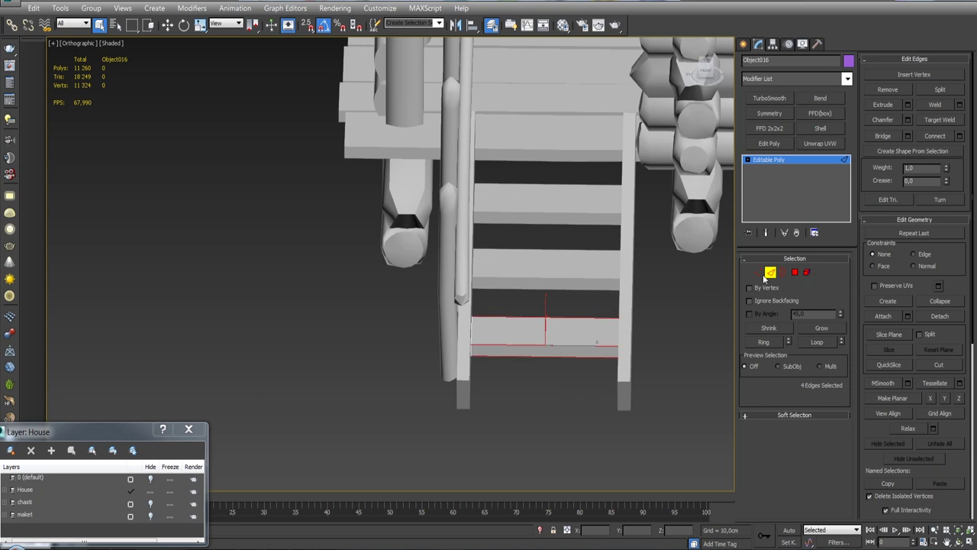
pyautogui.click(960, 136)
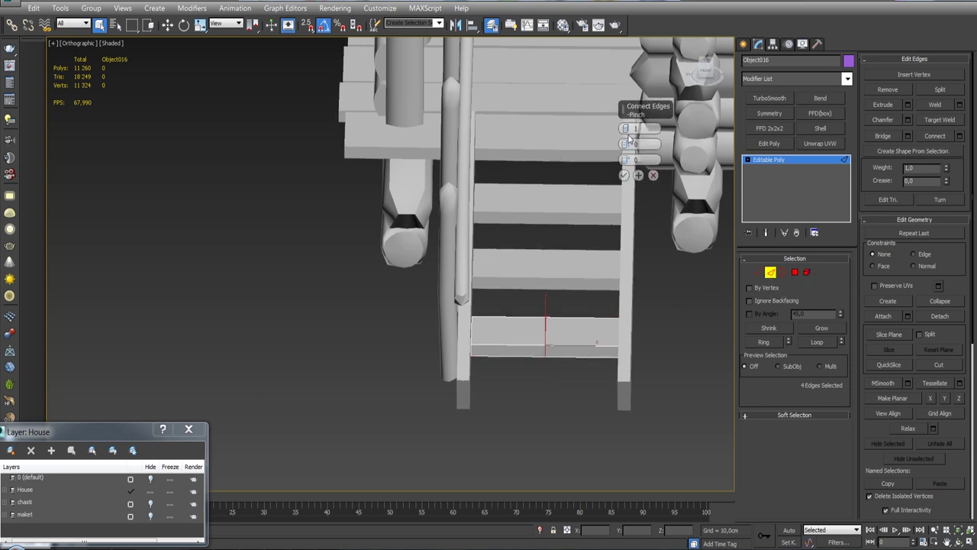
pyautogui.click(624, 175)
# - Chamfer the lower step's new middle edge by about 21 cm
pyautogui.press('w')
pyautogui.keyDown('alt'); pyautogui.moveTo(589, 299); pyautogui.dragTo(568, 288, button='middle'); pyautogui.keyUp('alt')
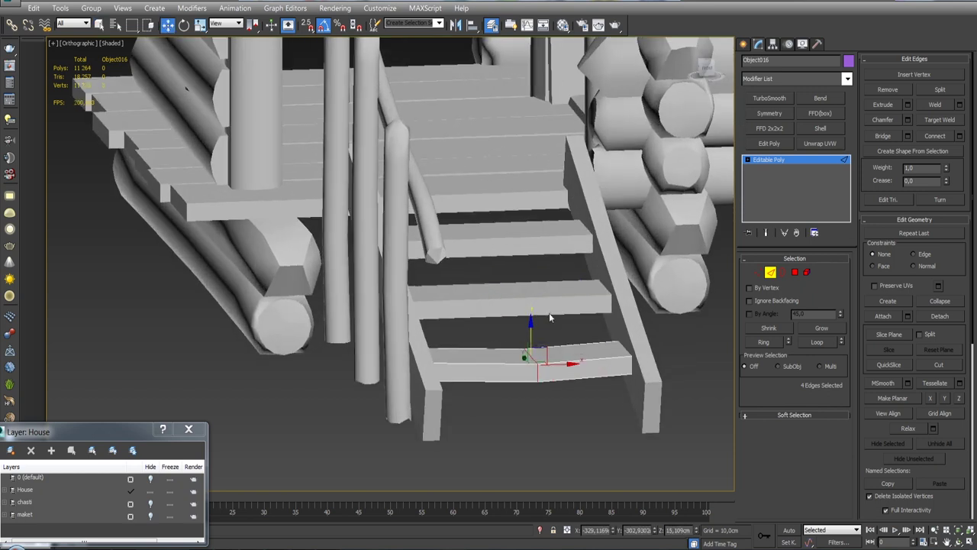
pyautogui.click(908, 120)
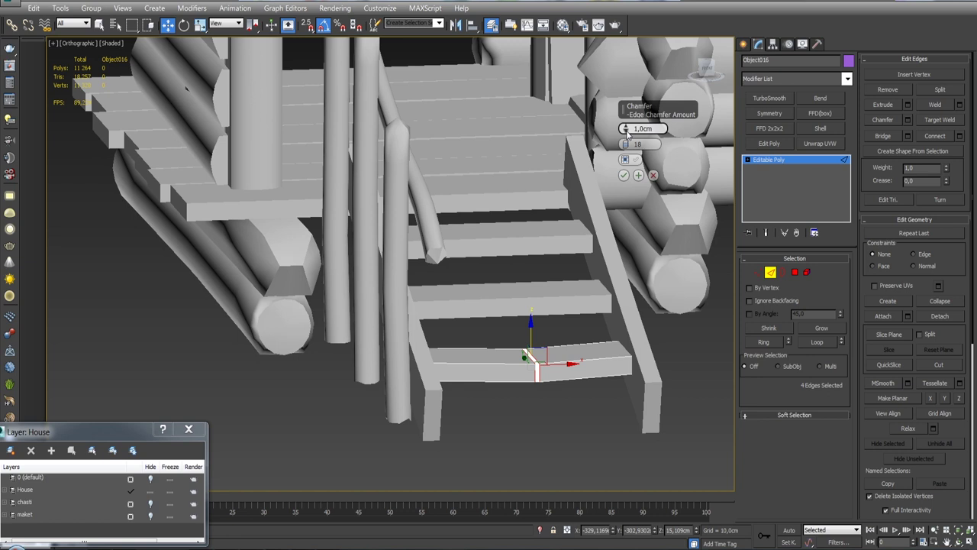
pyautogui.moveTo(624, 128); pyautogui.dragTo(628, 83)
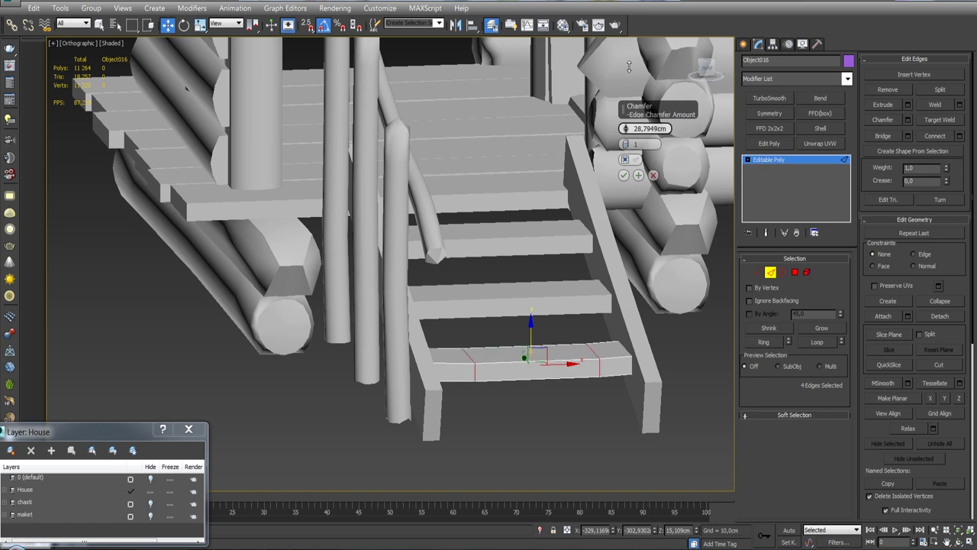
pyautogui.click(624, 175)
# - On the next step up, connect the lengthwise edge ring and chamfer the middle edge, about 26.44 cm
pyautogui.click(770, 272)
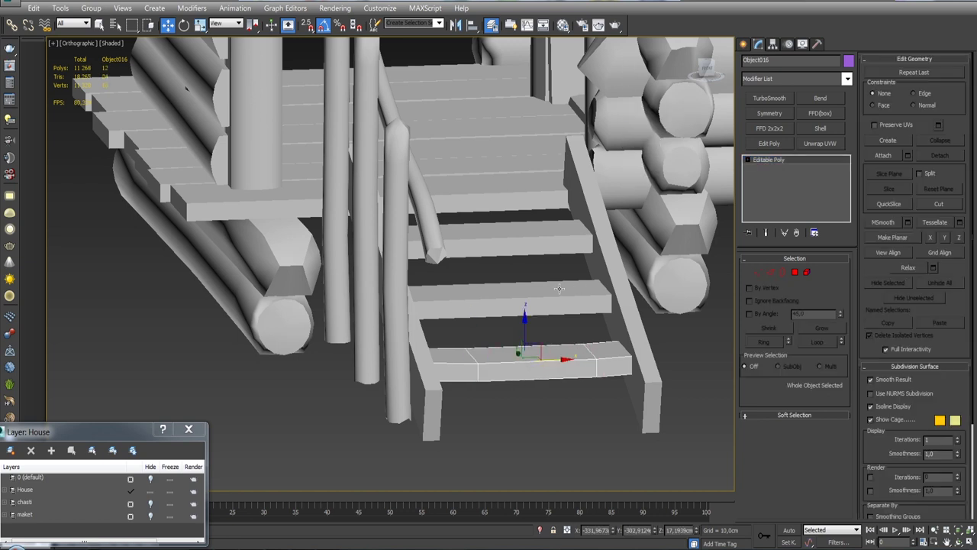
pyautogui.click(771, 272)
pyautogui.doubleClick(534, 293)
pyautogui.click(960, 136)
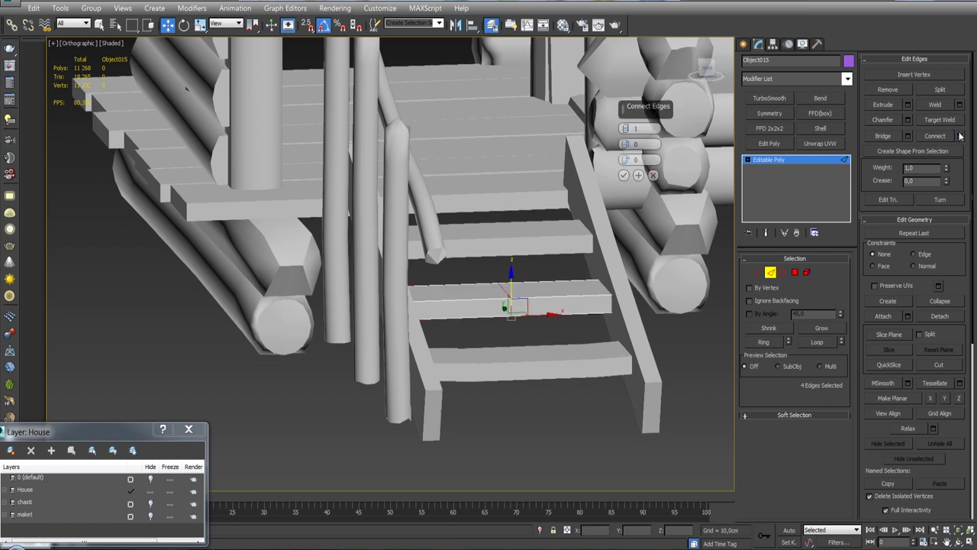
pyautogui.click(624, 175)
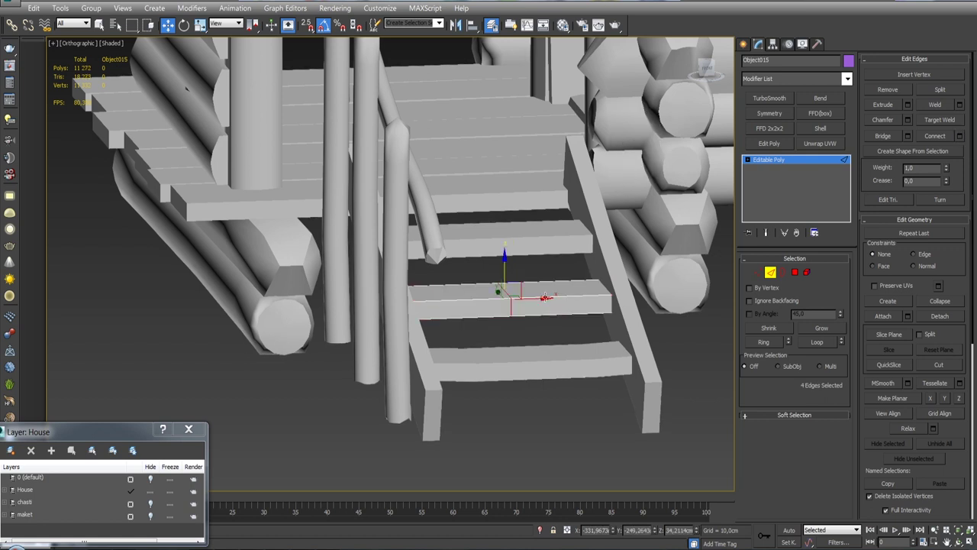
pyautogui.click(907, 120)
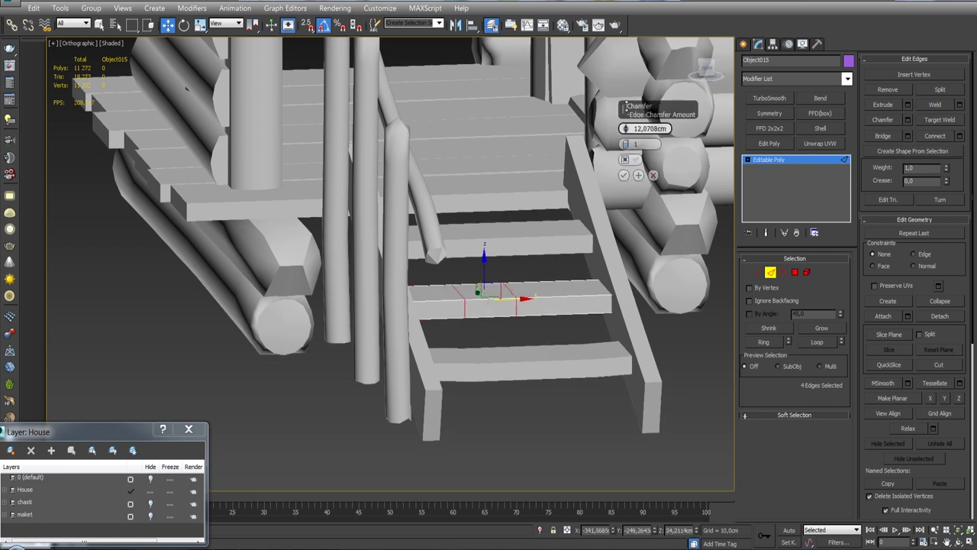
pyautogui.click(624, 175)
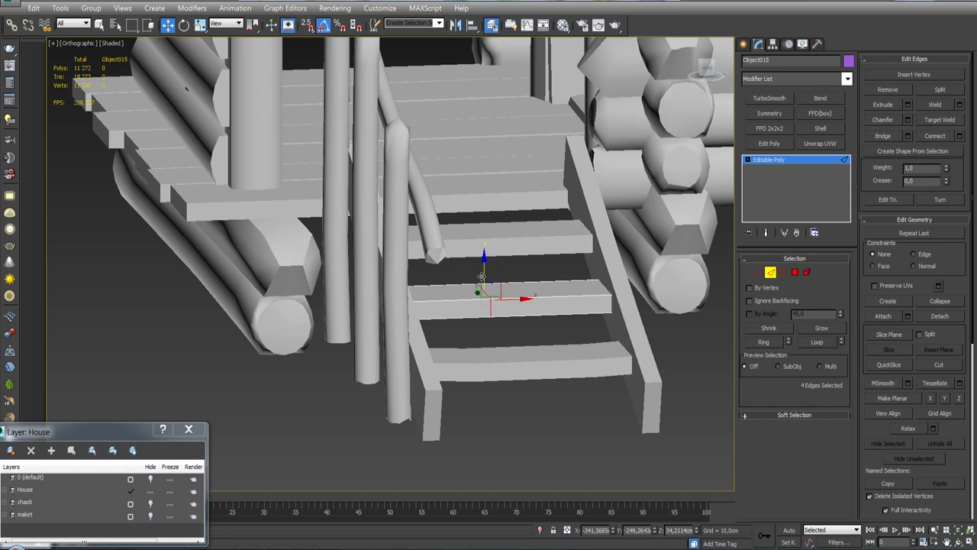
pyautogui.click(908, 120)
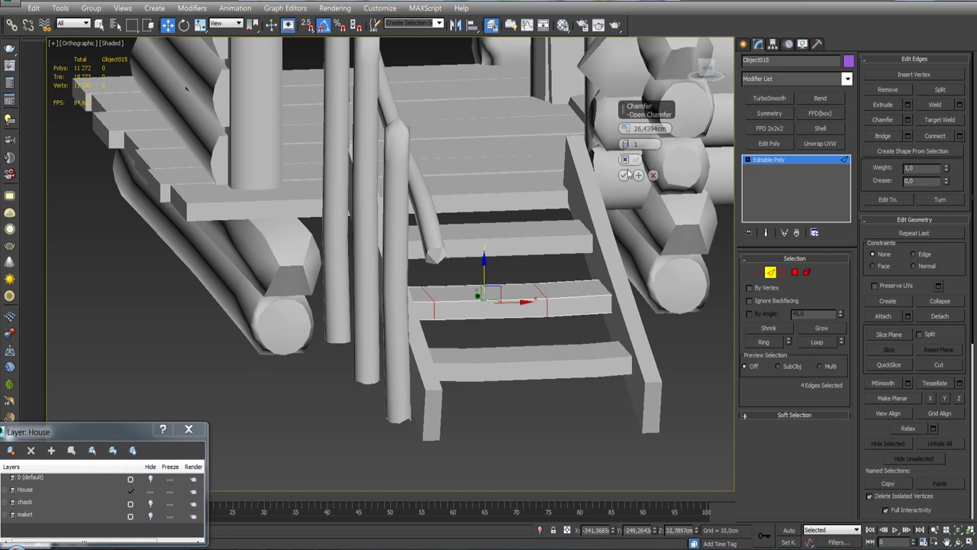
pyautogui.click(624, 175)
# - On step Object015, connect the lengthwise edges, lower the middle edge and apply a wider chamfer
pyautogui.click(535, 248)
pyautogui.press('2')
pyautogui.click(535, 248)
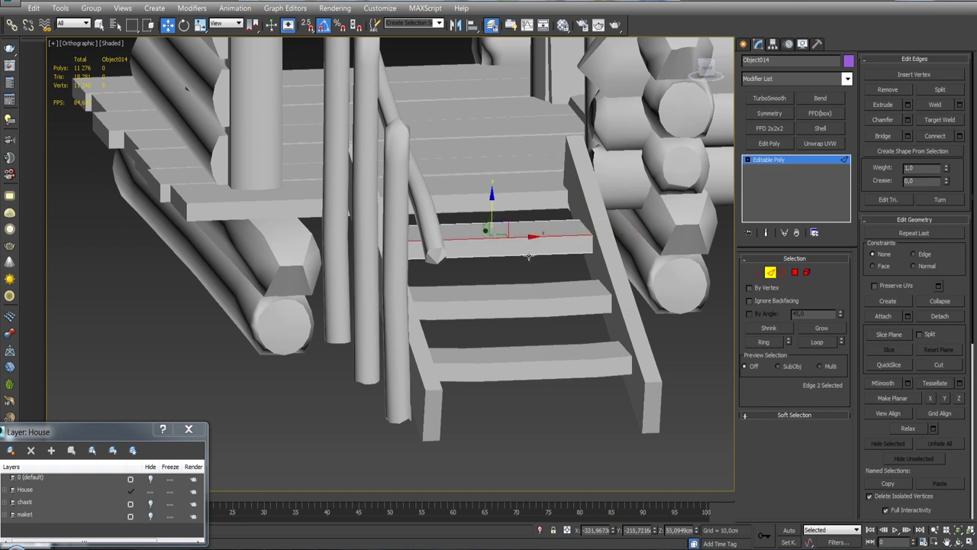
pyautogui.click(960, 136)
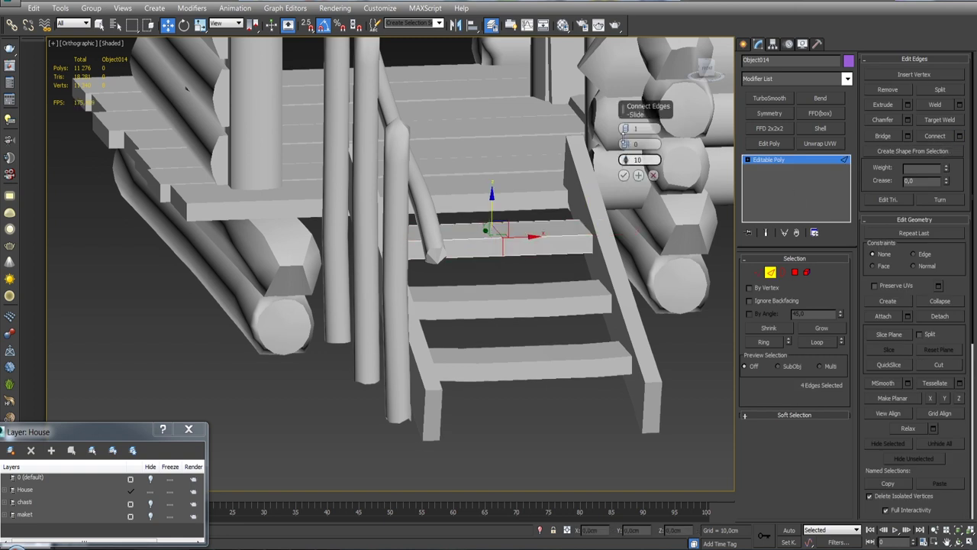
pyautogui.click(623, 175)
pyautogui.moveTo(500, 197); pyautogui.dragTo(501, 200)
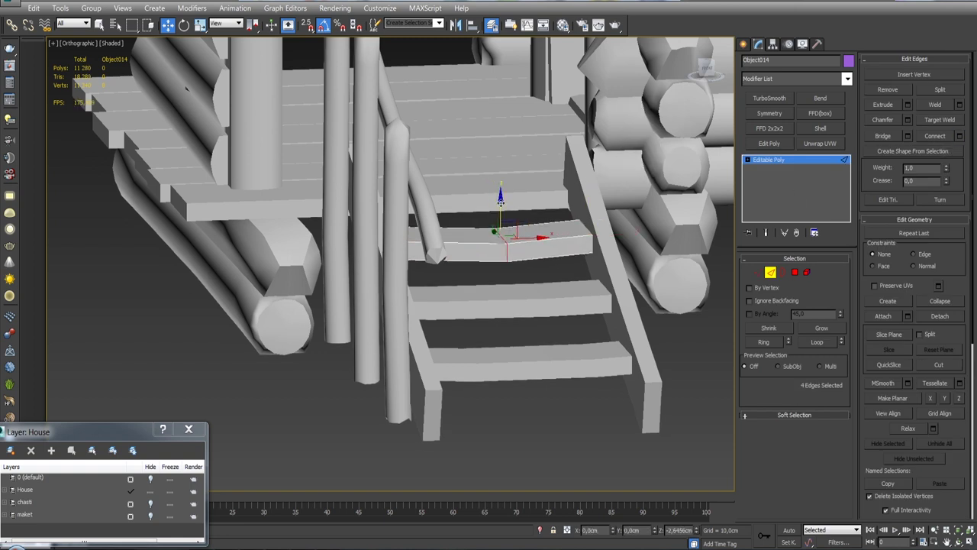
pyautogui.click(908, 119)
pyautogui.moveTo(626, 129)
pyautogui.mouseDown()
pyautogui.moveTo(631, 62)
pyautogui.moveTo(626, 71)
pyautogui.mouseUp()
pyautogui.click(624, 175)
# - Bow the upper step's front edge slightly downward
pyautogui.moveTo(624, 175)
pyautogui.keyDown('alt'); pyautogui.mouseDown(button='middle')
pyautogui.moveTo(555, 185)
pyautogui.moveTo(637, 150)
pyautogui.moveTo(595, 172)
pyautogui.mouseUp(button='middle'); pyautogui.keyUp('alt')
pyautogui.click(448, 161)
pyautogui.moveTo(435, 124); pyautogui.dragTo(435, 126)
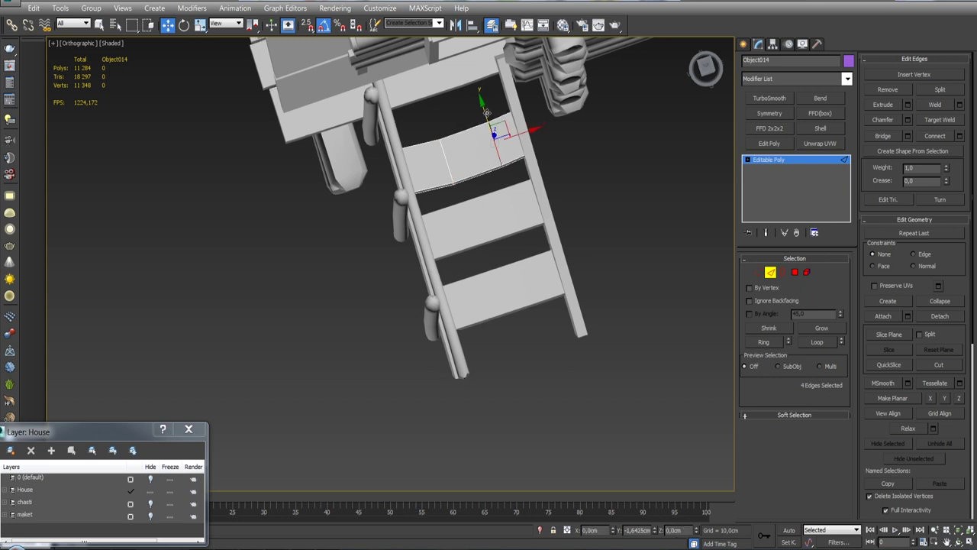
# - Move the middle edges of the two lower steps to curve their fronts
pyautogui.click(490, 229)
pyautogui.press('2')
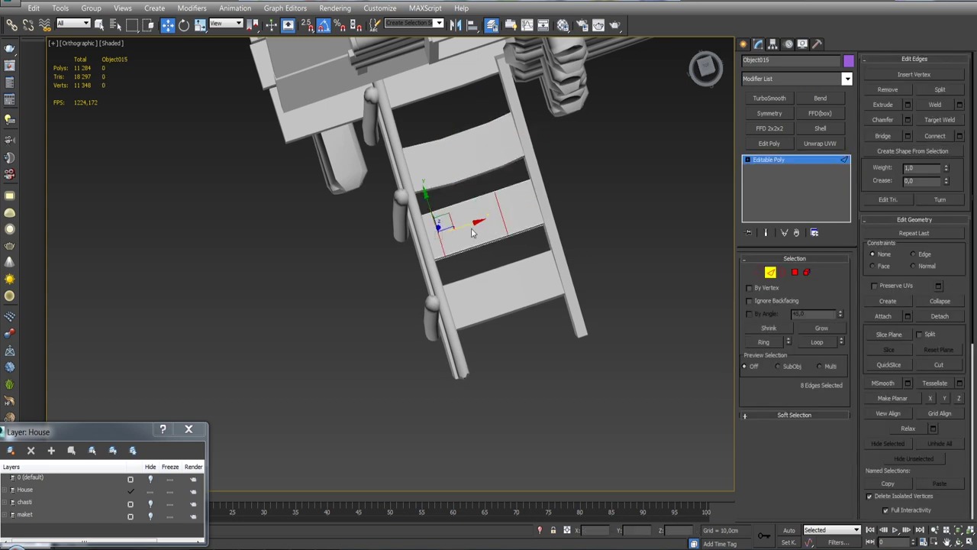
pyautogui.click(505, 229)
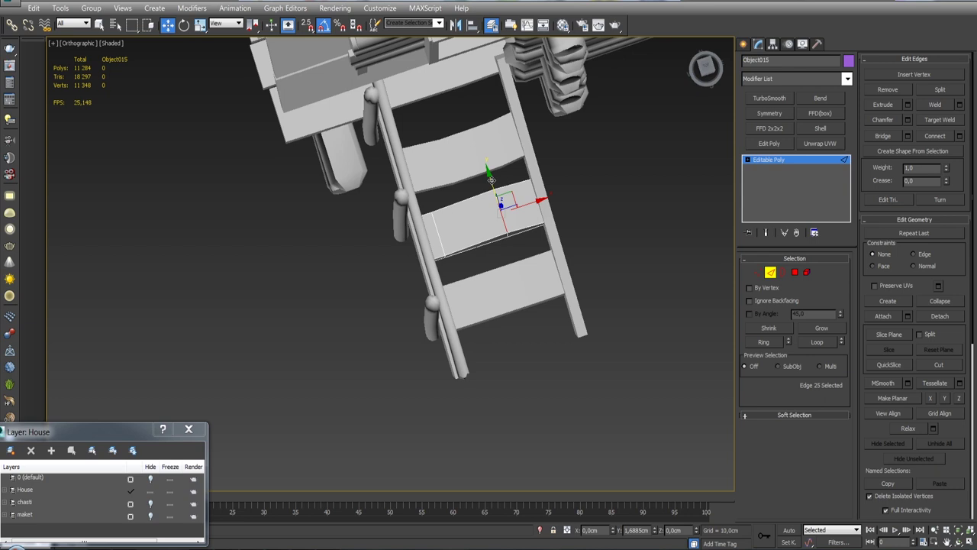
pyautogui.moveTo(492, 183); pyautogui.dragTo(451, 216)
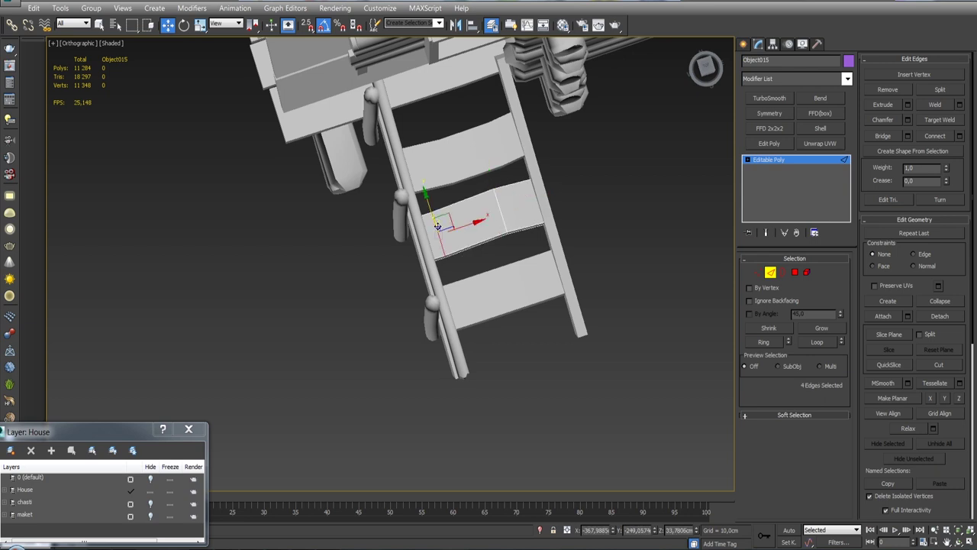
pyautogui.click(512, 307)
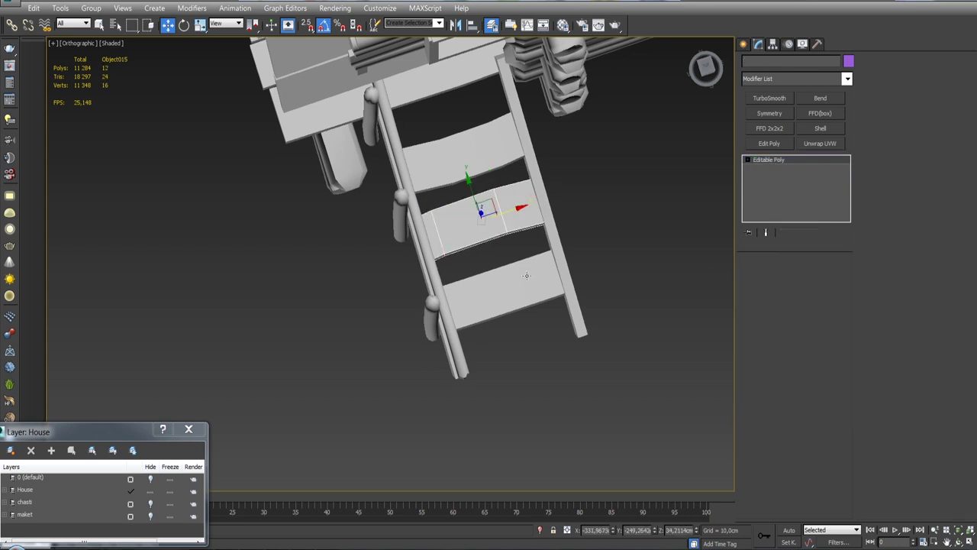
pyautogui.moveTo(527, 245); pyautogui.dragTo(527, 246)
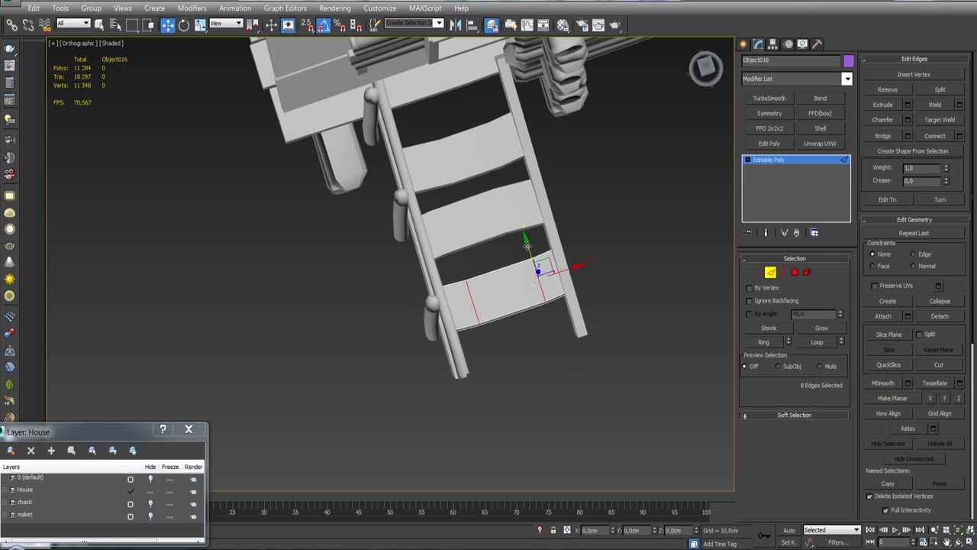
# - Clear the edge selection, select the whole stair object and orbit out to the full house
pyautogui.moveTo(593, 229)
pyautogui.keyDown('alt'); pyautogui.mouseDown(button='middle')
pyautogui.moveTo(451, 300)
pyautogui.moveTo(593, 273)
pyautogui.mouseUp(button='middle'); pyautogui.keyUp('alt')
pyautogui.click(451, 300)
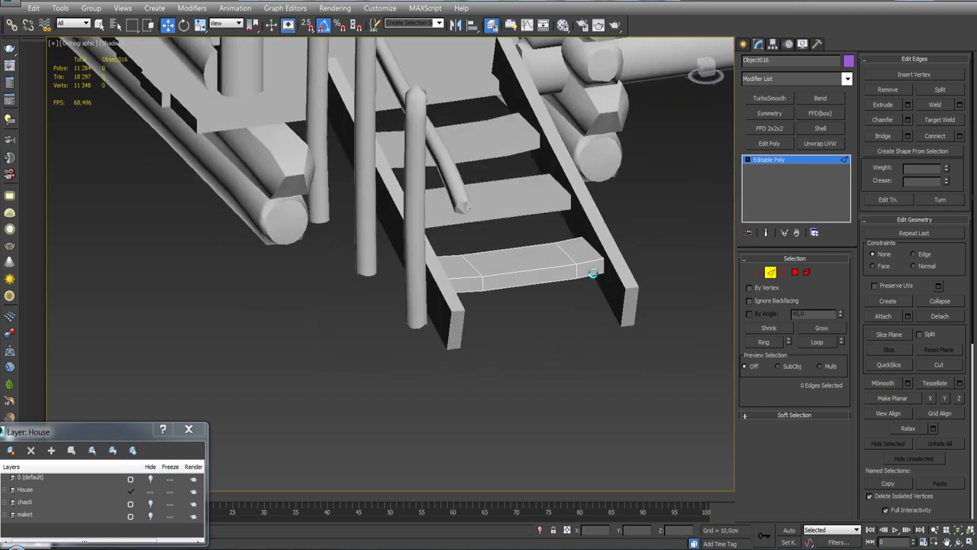
pyautogui.click(454, 311)
pyautogui.scroll(-5, 454, 311)
pyautogui.keyDown('alt'); pyautogui.moveTo(454, 311); pyautogui.dragTo(430, 309, button='middle'); pyautogui.keyUp('alt')
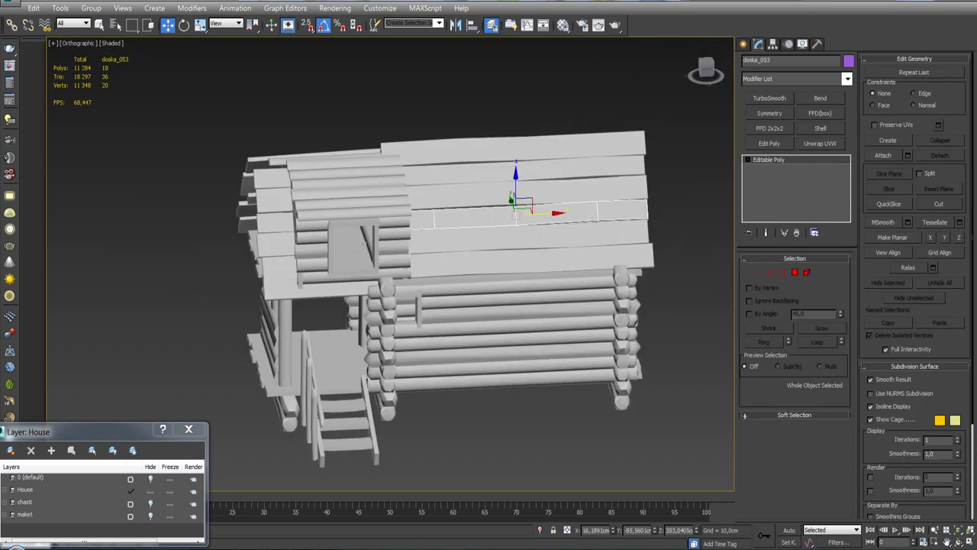
# - Isolate plank group Group005 and view it from the Top viewport, zoomed out
pyautogui.moveTo(546, 278)
pyautogui.keyDown('alt'); pyautogui.mouseDown(button='middle')
pyautogui.moveTo(552, 351)
pyautogui.moveTo(556, 321)
pyautogui.moveTo(621, 396)
pyautogui.mouseUp(button='middle'); pyautogui.keyUp('alt')
pyautogui.click(545, 294)
pyautogui.hotkey('alt', 'q')
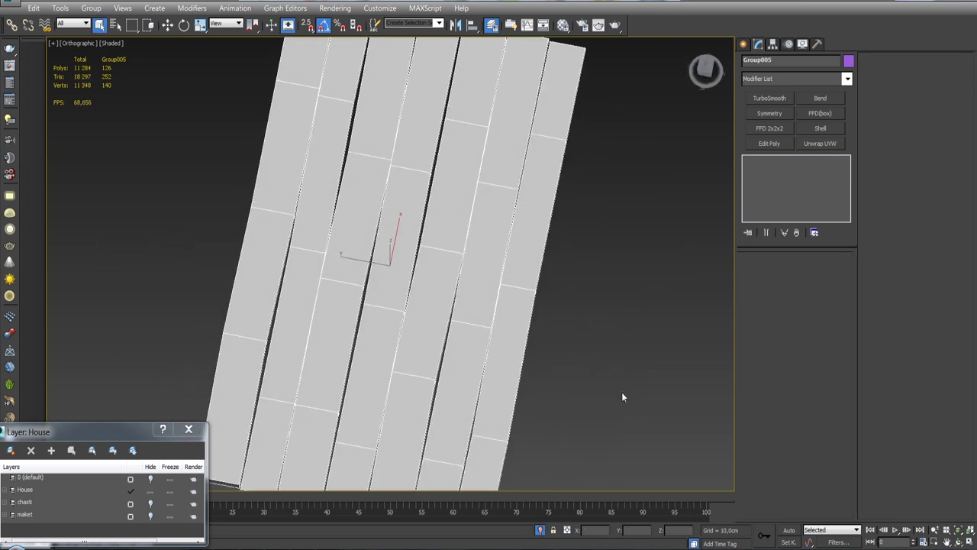
pyautogui.press('t')
pyautogui.scroll(-3, 600, 337)
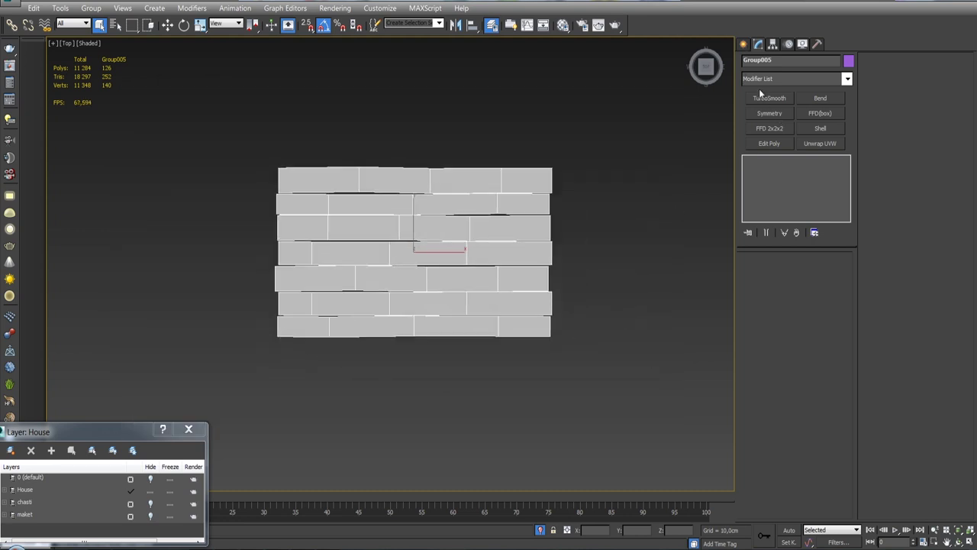
# - Draw a new box on the planks as the stove body
pyautogui.click(744, 43)
pyautogui.click(777, 123)
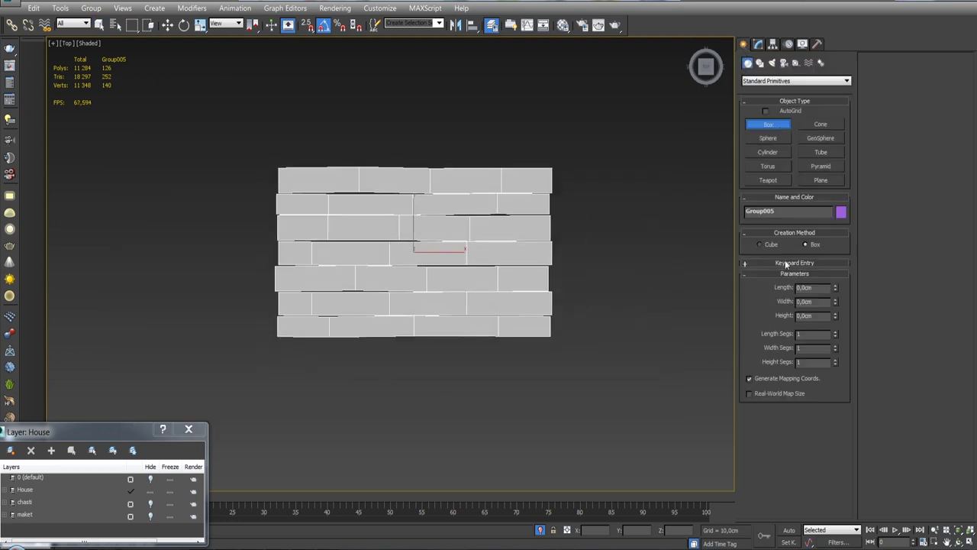
pyautogui.moveTo(466, 277)
pyautogui.mouseDown()
pyautogui.moveTo(535, 330)
pyautogui.moveTo(533, 341)
pyautogui.mouseUp()
pyautogui.click(506, 295)
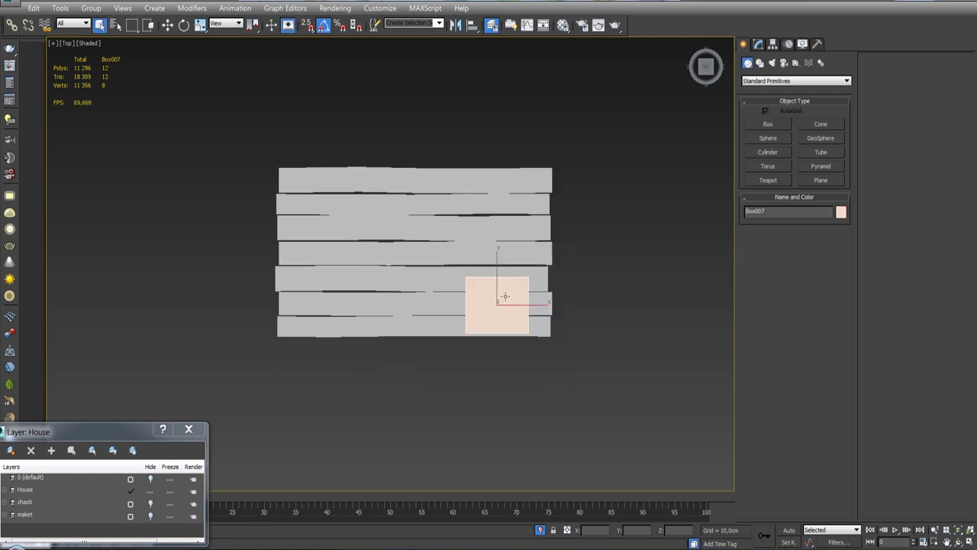
pyautogui.keyDown('alt'); pyautogui.moveTo(506, 295); pyautogui.dragTo(626, 219, button='middle'); pyautogui.keyUp('alt')
# - Restore the full house, make everything but the box see-through, and reselect the box
pyautogui.click(541, 529)
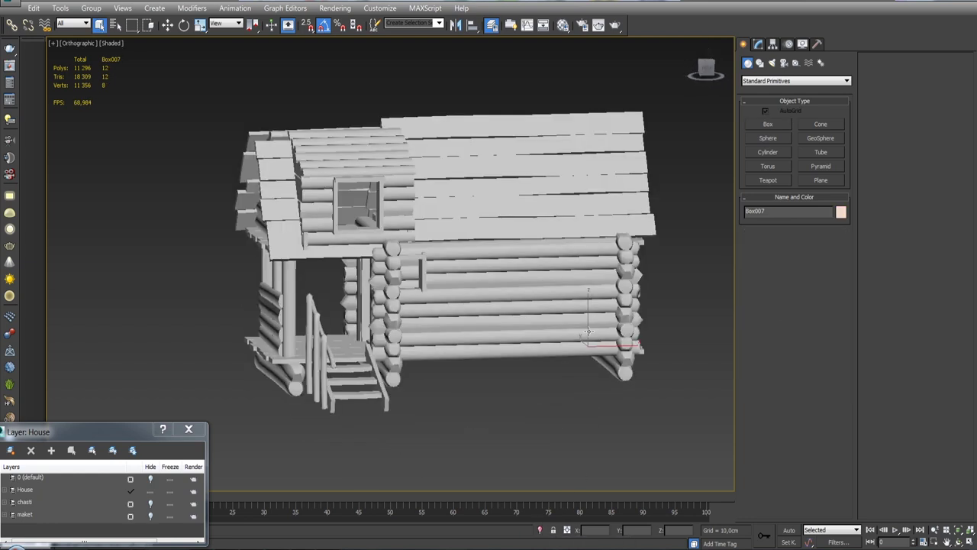
pyautogui.hotkey('ctrl', 'i')
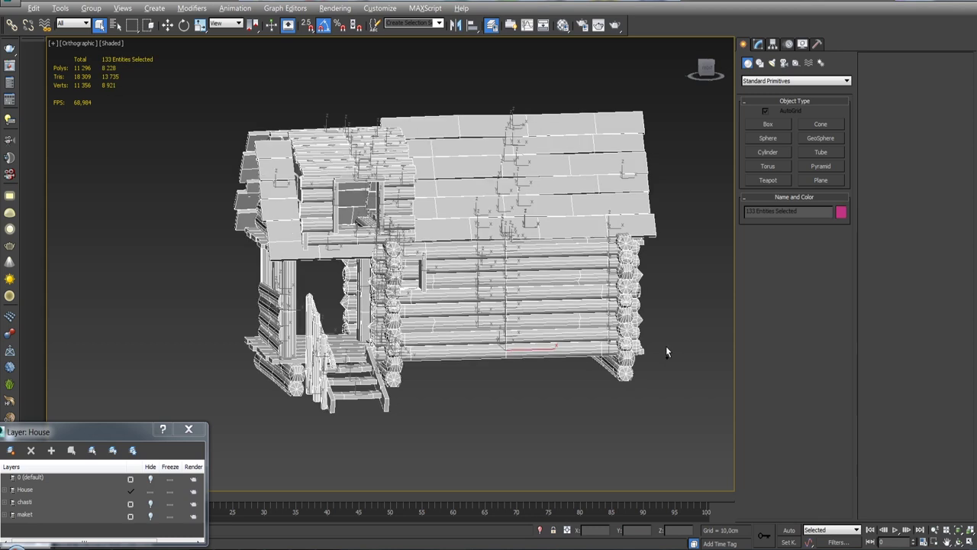
pyautogui.hotkey('alt', 'x')
pyautogui.scroll(4, 611, 344)
pyautogui.scroll(-5, 552, 290)
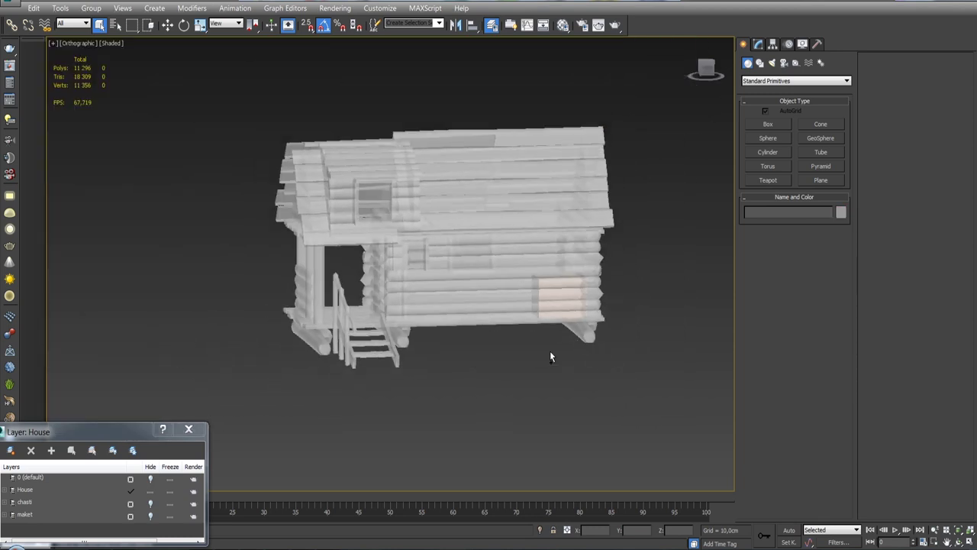
pyautogui.rightClick(544, 344)
pyautogui.click(607, 258)
pyautogui.scroll(4, 606, 262)
pyautogui.moveTo(606, 263)
pyautogui.keyDown('alt'); pyautogui.mouseDown(button='middle')
pyautogui.moveTo(688, 264)
pyautogui.moveTo(656, 192)
pyautogui.moveTo(575, 331)
pyautogui.moveTo(550, 291)
pyautogui.moveTo(565, 294)
pyautogui.moveTo(519, 321)
pyautogui.moveTo(580, 353)
pyautogui.mouseUp(button='middle'); pyautogui.keyUp('alt')
# - Move the box into place inside the cabin and bring up its parameters for sizing to 88 × 115 cm
pyautogui.press('w')
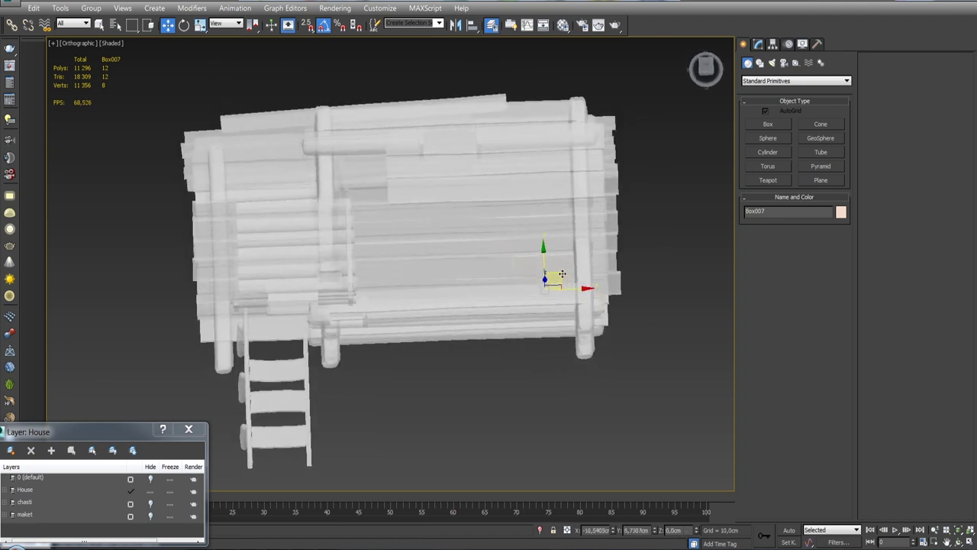
pyautogui.moveTo(525, 284)
pyautogui.keyDown('alt'); pyautogui.mouseDown(button='middle')
pyautogui.moveTo(527, 275)
pyautogui.moveTo(526, 294)
pyautogui.moveTo(449, 253)
pyautogui.mouseUp(button='middle'); pyautogui.keyUp('alt')
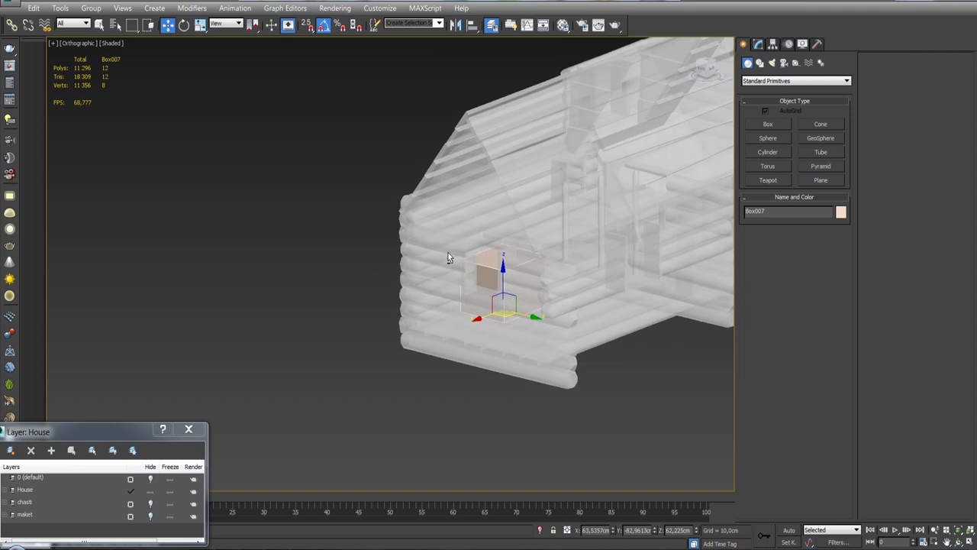
pyautogui.scroll(3, 449, 253)
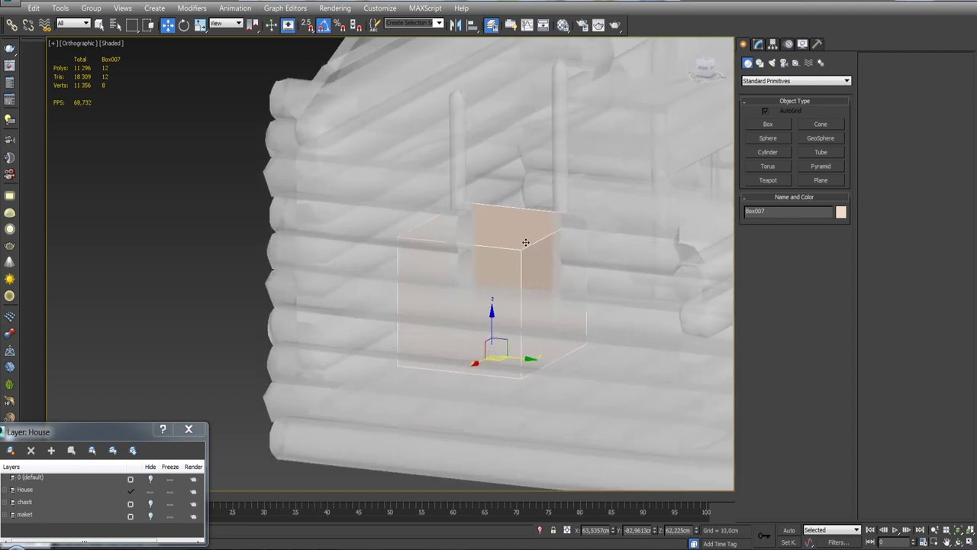
pyautogui.moveTo(526, 242)
pyautogui.keyDown('alt'); pyautogui.mouseDown(button='middle')
pyautogui.moveTo(504, 252)
pyautogui.moveTo(536, 239)
pyautogui.mouseUp(button='middle'); pyautogui.keyUp('alt')
pyautogui.scroll(-3, 504, 252)
pyautogui.click(749, 44)
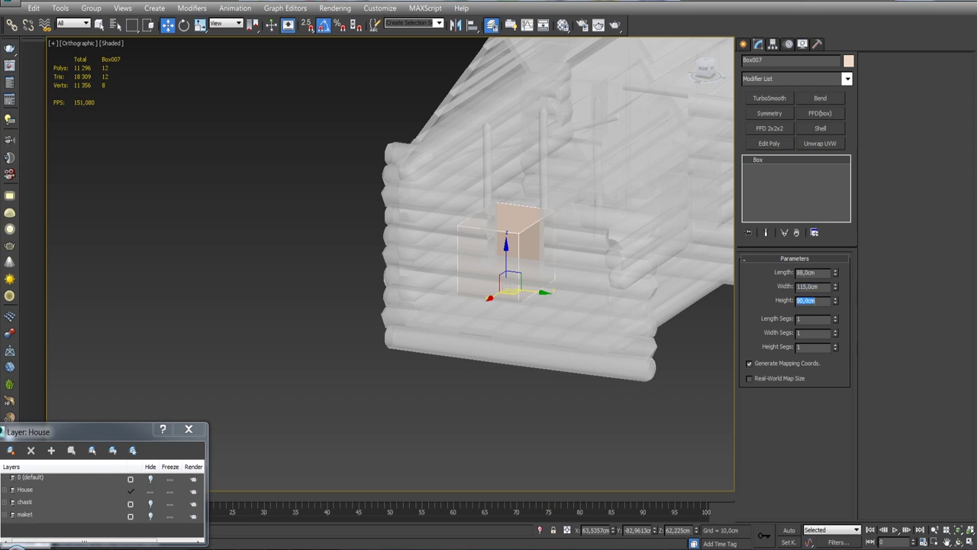
# - Inset the box's top face by about 16 cm and scale it narrower
pyautogui.moveTo(559, 257)
pyautogui.keyDown('alt'); pyautogui.mouseDown(button='middle')
pyautogui.moveTo(524, 252)
pyautogui.moveTo(562, 247)
pyautogui.mouseUp(button='middle'); pyautogui.keyUp('alt')
pyautogui.click(769, 143)
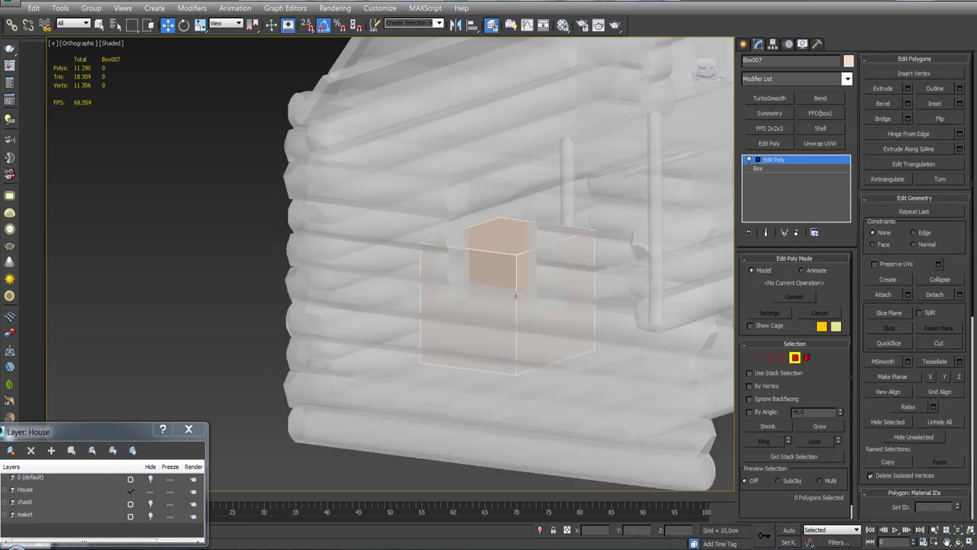
pyautogui.click(960, 104)
pyautogui.moveTo(626, 148); pyautogui.dragTo(628, 125)
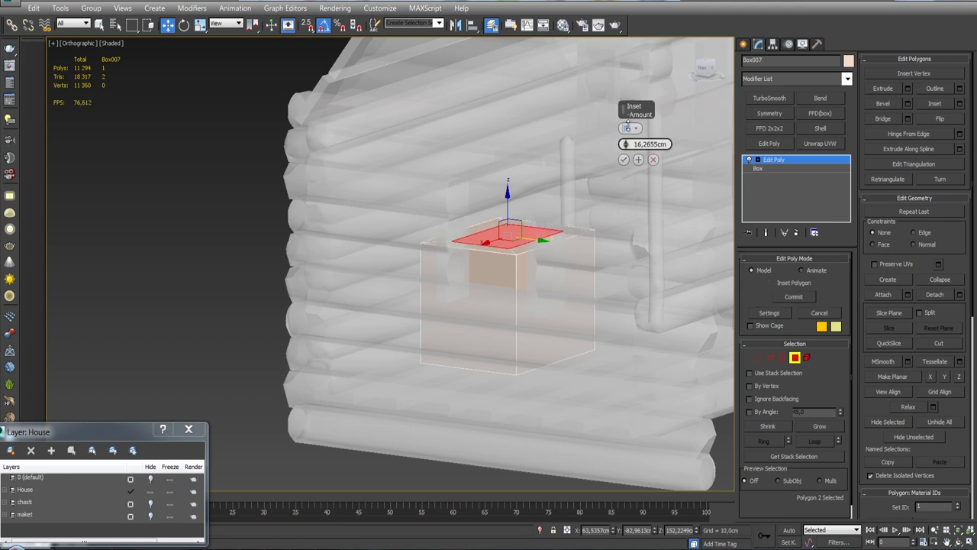
pyautogui.click(624, 159)
pyautogui.keyDown('alt'); pyautogui.moveTo(619, 164); pyautogui.dragTo(555, 229, button='middle'); pyautogui.keyUp('alt')
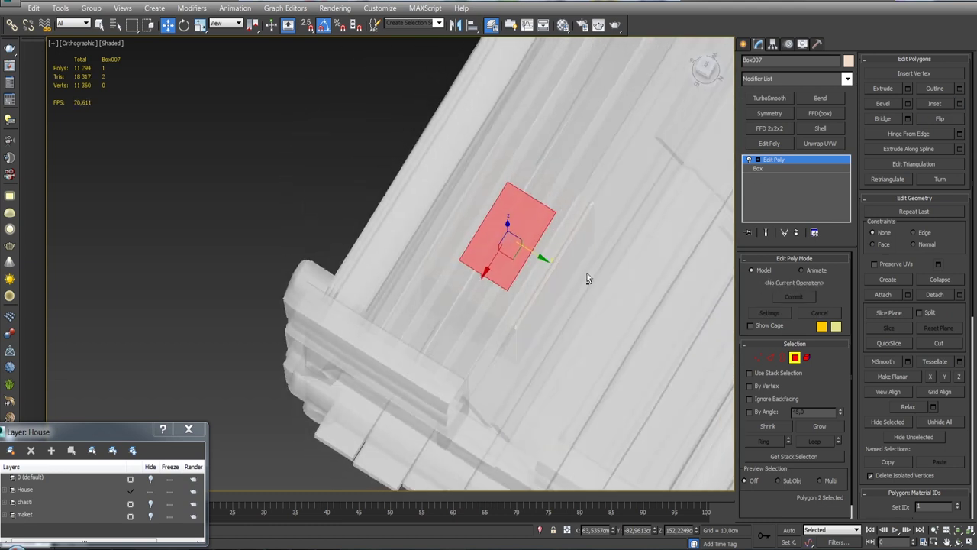
pyautogui.moveTo(555, 229); pyautogui.dragTo(546, 229)
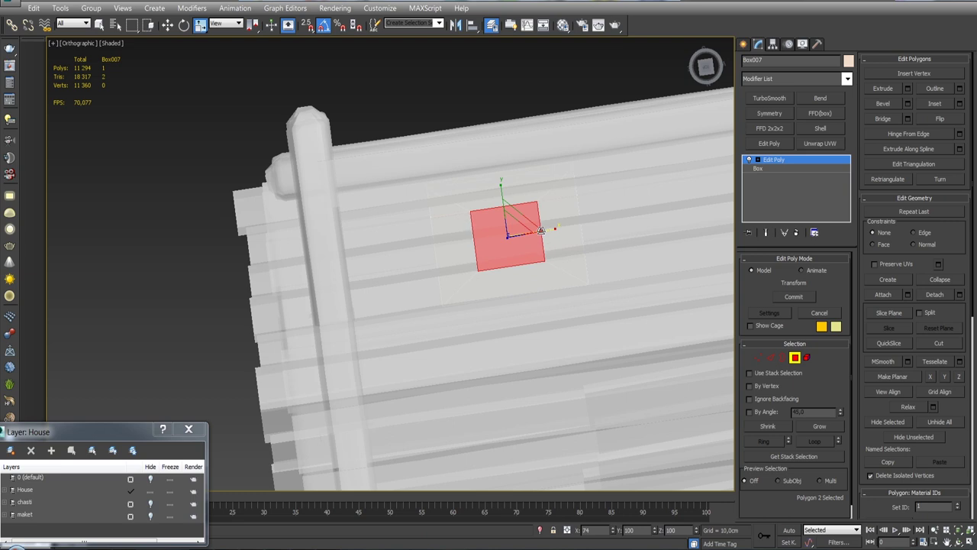
pyautogui.press('w')
pyautogui.keyDown('alt'); pyautogui.moveTo(540, 229); pyautogui.dragTo(574, 212, button='middle'); pyautogui.keyUp('alt')
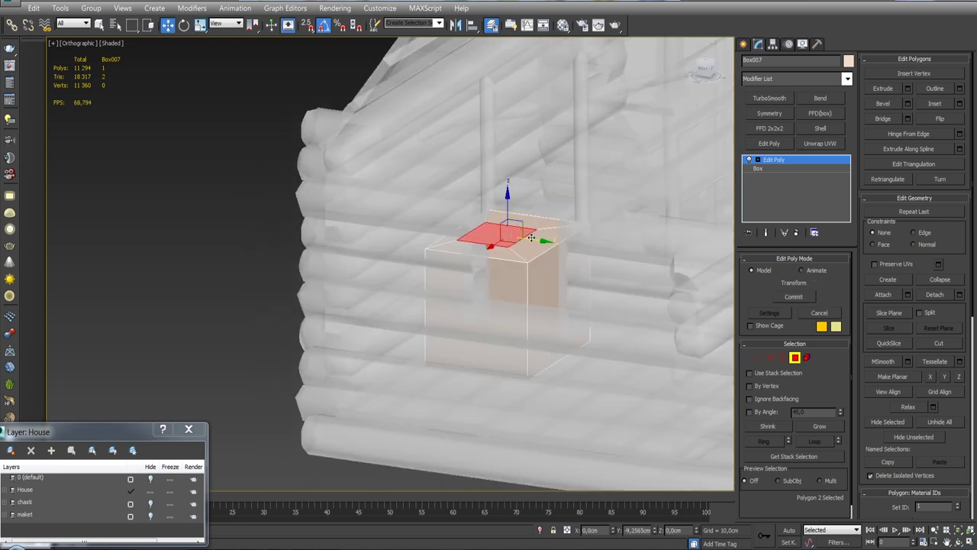
pyautogui.keyDown('alt'); pyautogui.moveTo(527, 237); pyautogui.dragTo(549, 230, button='middle'); pyautogui.keyUp('alt')
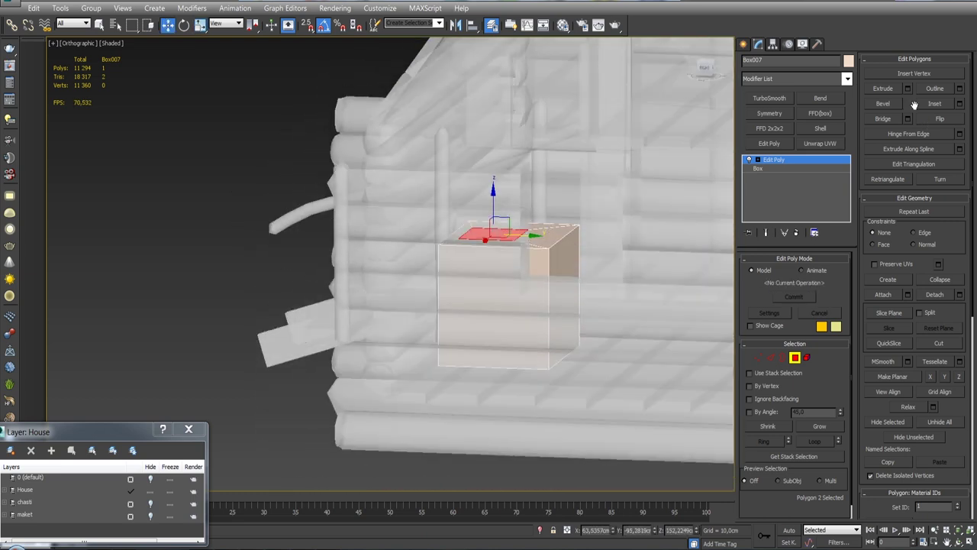
# - Extrude the top face twice, raising the chimney to about 432 cm tall
pyautogui.click(908, 88)
pyautogui.moveTo(625, 145); pyautogui.dragTo(625, 114)
pyautogui.moveTo(535, 230)
pyautogui.keyDown('alt'); pyautogui.mouseDown(button='middle')
pyautogui.moveTo(517, 252)
pyautogui.moveTo(602, 221)
pyautogui.mouseUp(button='middle'); pyautogui.keyUp('alt')
pyautogui.click(639, 160)
pyautogui.moveTo(625, 144); pyautogui.dragTo(625, 84)
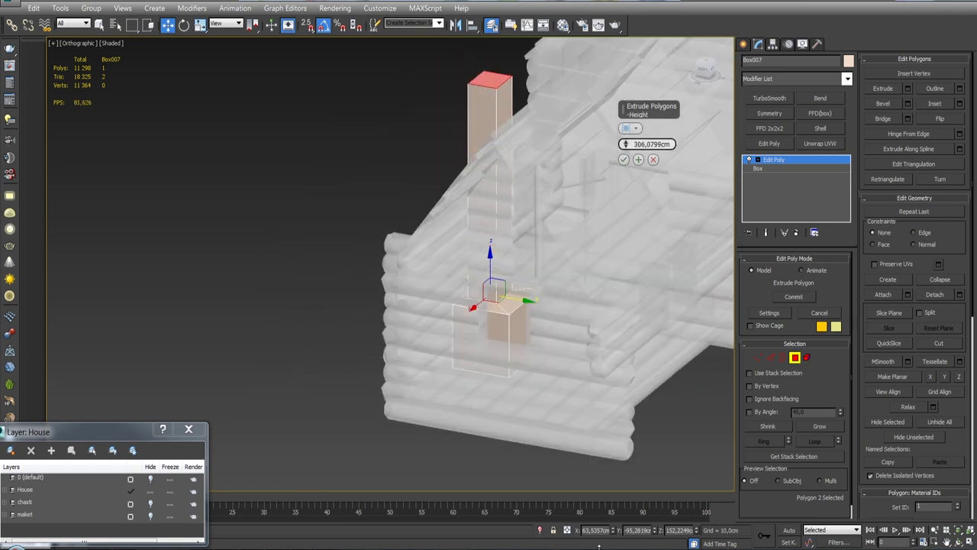
pyautogui.keyDown('alt'); pyautogui.moveTo(581, 511); pyautogui.dragTo(582, 365, button='middle'); pyautogui.keyUp('alt')
pyautogui.scroll(-3, 583, 364)
pyautogui.scroll(2, 582, 292)
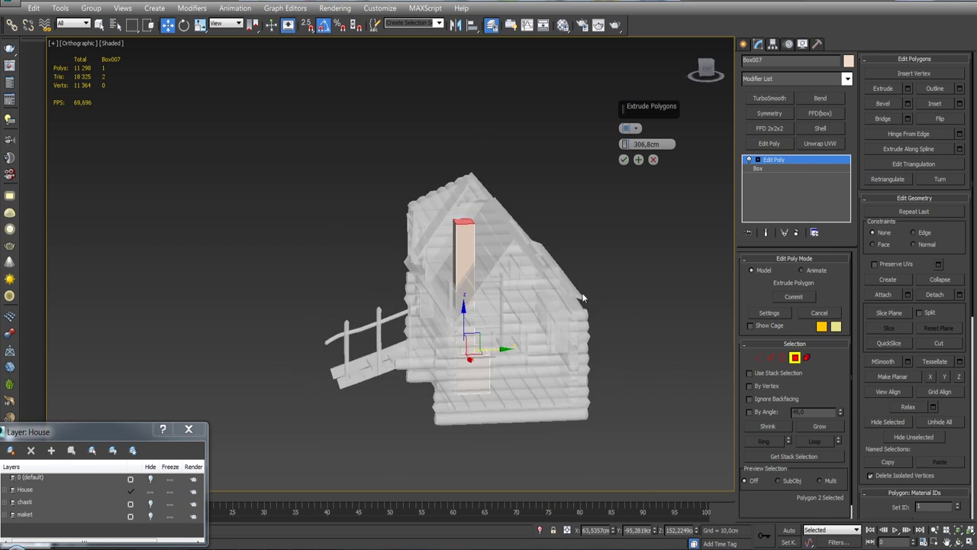
pyautogui.moveTo(626, 113); pyautogui.dragTo(591, 165)
pyautogui.moveTo(591, 165)
pyautogui.keyDown('alt'); pyautogui.mouseDown(button='middle')
pyautogui.moveTo(548, 230)
pyautogui.moveTo(522, 247)
pyautogui.moveTo(541, 290)
pyautogui.moveTo(646, 192)
pyautogui.mouseUp(button='middle'); pyautogui.keyUp('alt')
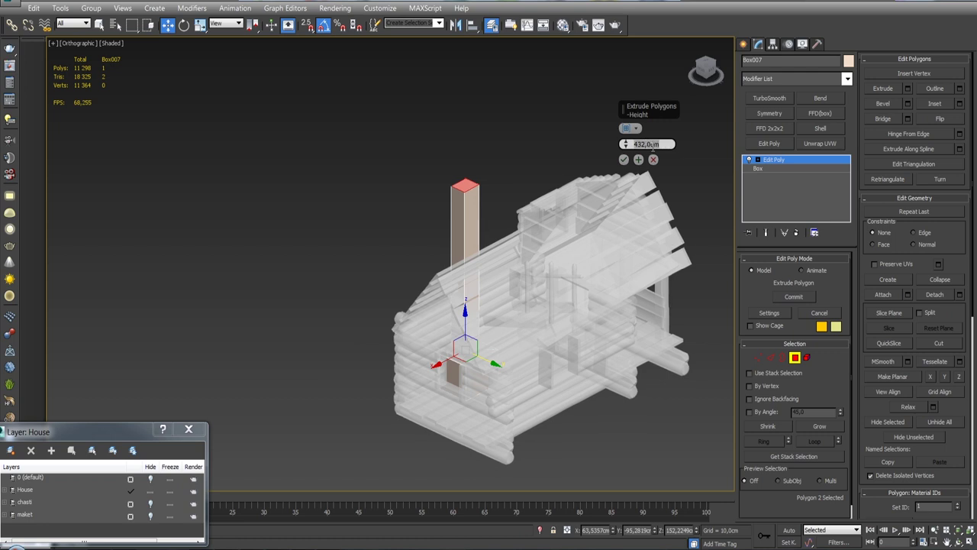
# - Commit the chimney extrusion and select the vertical corner edges of the stove and chimney
pyautogui.click(624, 158)
pyautogui.moveTo(624, 159)
pyautogui.keyDown('alt'); pyautogui.mouseDown(button='middle')
pyautogui.moveTo(505, 289)
pyautogui.moveTo(497, 342)
pyautogui.mouseUp(button='middle'); pyautogui.keyUp('alt')
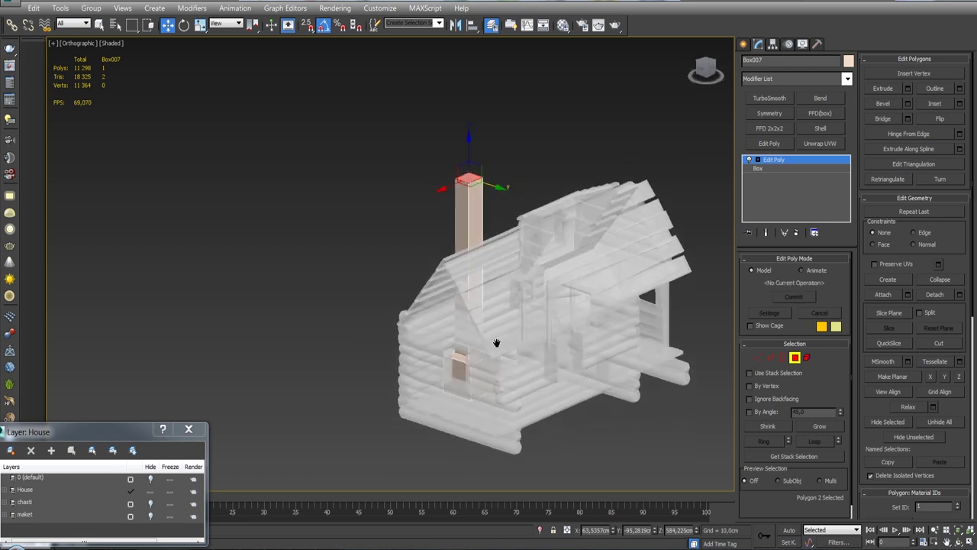
pyautogui.scroll(5, 497, 343)
pyautogui.scroll(1, 517, 253)
pyautogui.press('2')
pyautogui.click(490, 305)
pyautogui.keyDown('ctrl'); pyautogui.click(471, 138); pyautogui.keyUp('ctrl')
pyautogui.keyDown('ctrl'); pyautogui.click(378, 257); pyautogui.keyUp('ctrl')
pyautogui.moveTo(377, 257)
pyautogui.keyDown('alt'); pyautogui.mouseDown(button='middle')
pyautogui.moveTo(564, 266)
pyautogui.moveTo(502, 261)
pyautogui.mouseUp(button='middle'); pyautogui.keyUp('alt')
pyautogui.moveTo(488, 319)
pyautogui.keyDown('alt'); pyautogui.mouseDown(button='middle')
pyautogui.moveTo(505, 323)
pyautogui.moveTo(447, 325)
pyautogui.mouseUp(button='middle'); pyautogui.keyUp('alt')
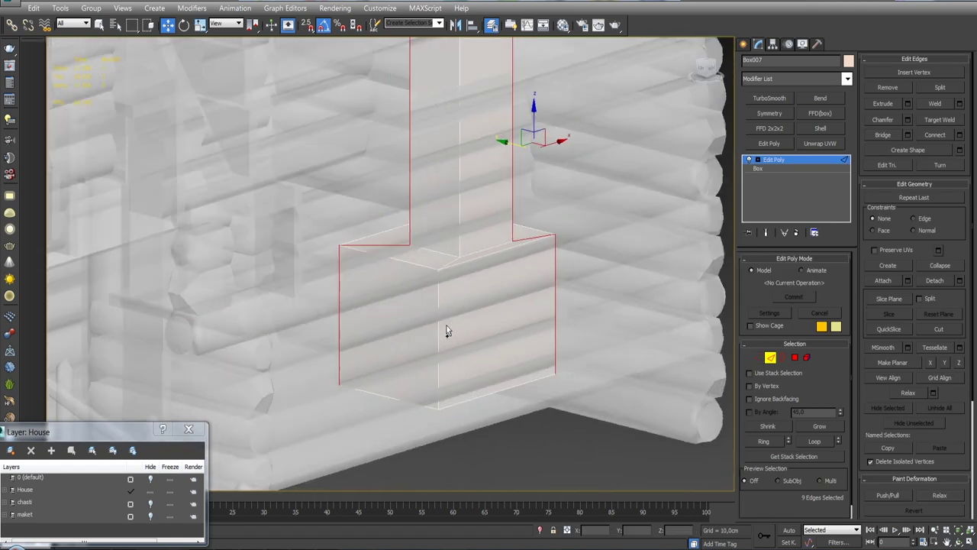
pyautogui.scroll(-3, 447, 325)
pyautogui.scroll(-3, 511, 294)
pyautogui.scroll(3, 511, 294)
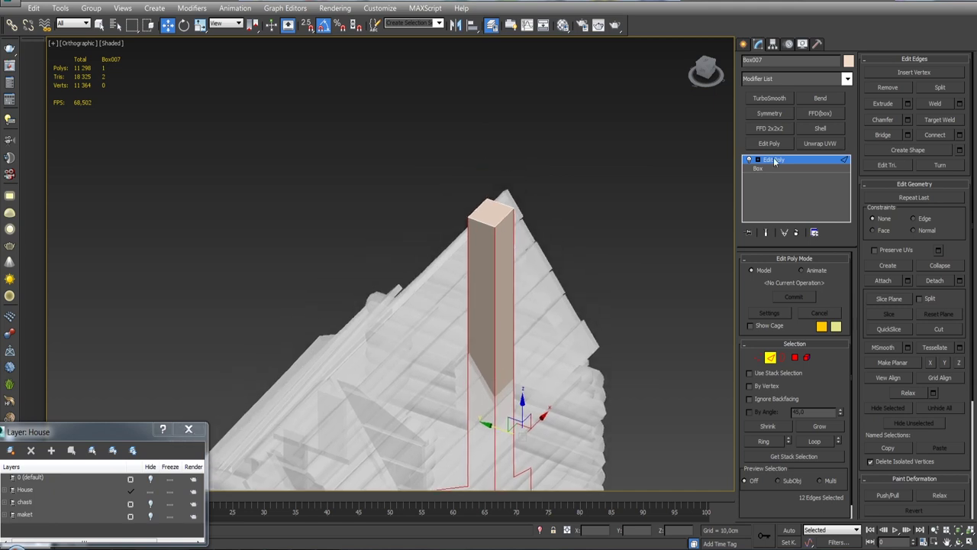
# - Chamfer the selected corner edges about 14.86 cm with 2 segments
pyautogui.click(908, 119)
pyautogui.keyDown('alt'); pyautogui.moveTo(534, 229); pyautogui.dragTo(580, 191, button='middle'); pyautogui.keyUp('alt')
pyautogui.moveTo(625, 128); pyautogui.dragTo(624, 107)
pyautogui.moveTo(626, 144); pyautogui.dragTo(626, 141)
pyautogui.scroll(-3, 480, 192)
pyautogui.keyDown('alt'); pyautogui.moveTo(480, 192); pyautogui.dragTo(595, 183, button='middle'); pyautogui.keyUp('alt')
pyautogui.scroll(5, 565, 193)
pyautogui.moveTo(625, 129); pyautogui.dragTo(624, 119)
pyautogui.scroll(-3, 458, 230)
pyautogui.moveTo(458, 229)
pyautogui.keyDown('alt'); pyautogui.mouseDown(button='middle')
pyautogui.moveTo(474, 183)
pyautogui.moveTo(463, 237)
pyautogui.moveTo(504, 222)
pyautogui.mouseUp(button='middle'); pyautogui.keyUp('alt')
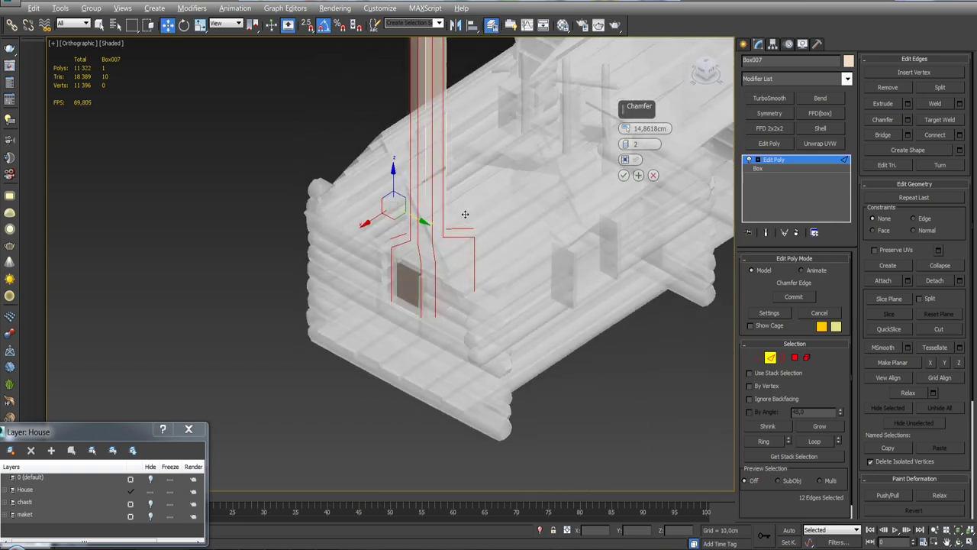
pyautogui.scroll(2, 504, 222)
# - Commit the chamfer and isolate the stove and chimney
pyautogui.click(542, 529)
pyautogui.moveTo(443, 260)
pyautogui.keyDown('alt'); pyautogui.mouseDown(button='middle')
pyautogui.moveTo(456, 264)
pyautogui.moveTo(480, 339)
pyautogui.moveTo(459, 320)
pyautogui.moveTo(458, 305)
pyautogui.mouseUp(button='middle'); pyautogui.keyUp('alt')
pyautogui.scroll(3, 456, 264)
pyautogui.click(624, 174)
# - Scale the chimney column's side faces down slightly to slim the column
pyautogui.press('4')
pyautogui.scroll(-2, 496, 290)
pyautogui.moveTo(438, 8); pyautogui.dragTo(437, 103, button='middle')
pyautogui.hotkey('ctrl', 'a')
pyautogui.keyDown('alt'); pyautogui.moveTo(504, 222); pyautogui.dragTo(552, 205, button='middle'); pyautogui.keyUp('alt')
pyautogui.press('r')
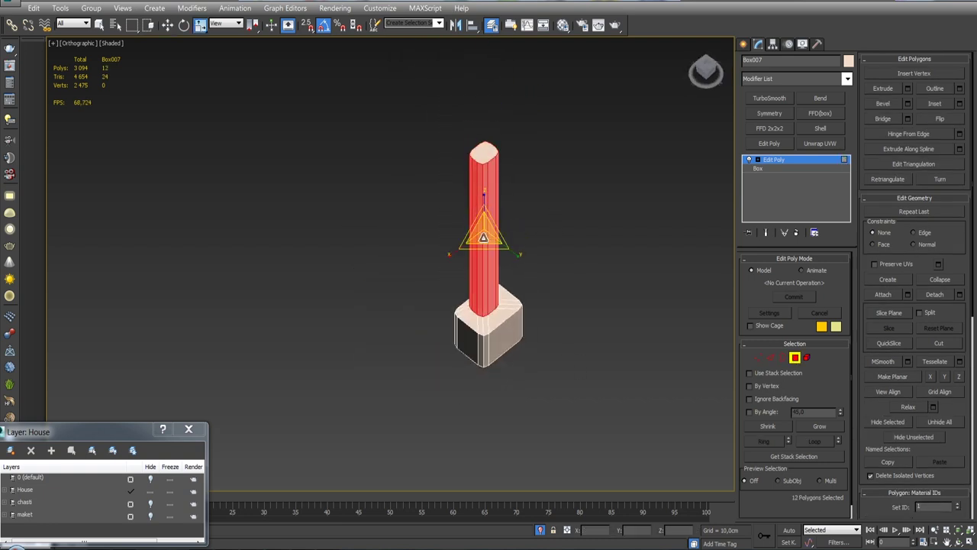
pyautogui.moveTo(484, 238); pyautogui.dragTo(496, 256)
pyautogui.press('w')
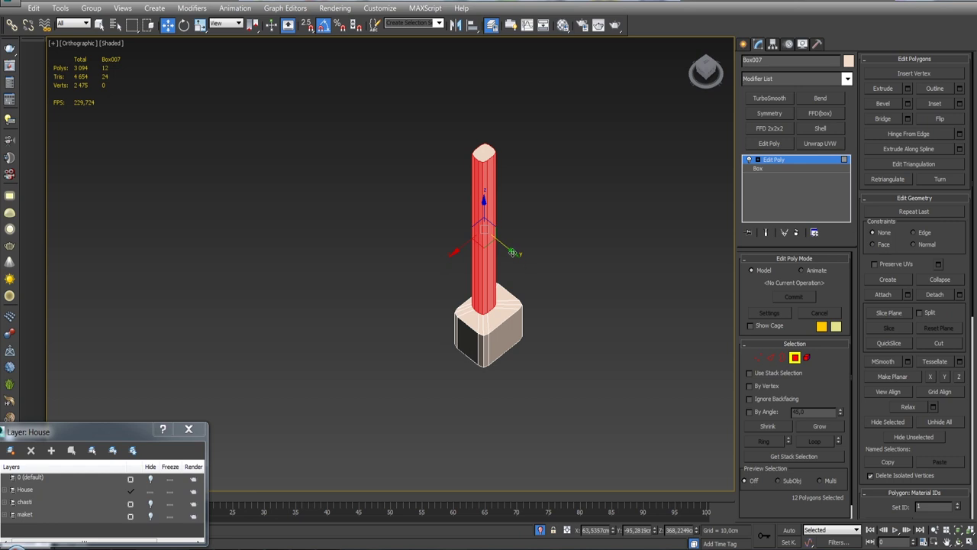
# - Chamfer the base's top rim edge loop by about 14.86 cm with 2 segments
pyautogui.keyDown('alt'); pyautogui.moveTo(514, 253); pyautogui.dragTo(500, 275, button='middle'); pyautogui.keyUp('alt')
pyautogui.scroll(4, 500, 275)
pyautogui.scroll(-2, 523, 222)
pyautogui.keyDown('alt'); pyautogui.moveTo(522, 222); pyautogui.dragTo(539, 222, button='middle'); pyautogui.keyUp('alt')
pyautogui.scroll(-2, 539, 222)
pyautogui.press('2')
pyautogui.doubleClick(412, 314)
pyautogui.click(909, 119)
pyautogui.moveTo(561, 254)
pyautogui.keyDown('alt'); pyautogui.mouseDown(button='middle')
pyautogui.moveTo(586, 273)
pyautogui.moveTo(547, 265)
pyautogui.moveTo(543, 242)
pyautogui.moveTo(565, 272)
pyautogui.moveTo(558, 251)
pyautogui.moveTo(559, 262)
pyautogui.mouseUp(button='middle'); pyautogui.keyUp('alt')
pyautogui.click(624, 175)
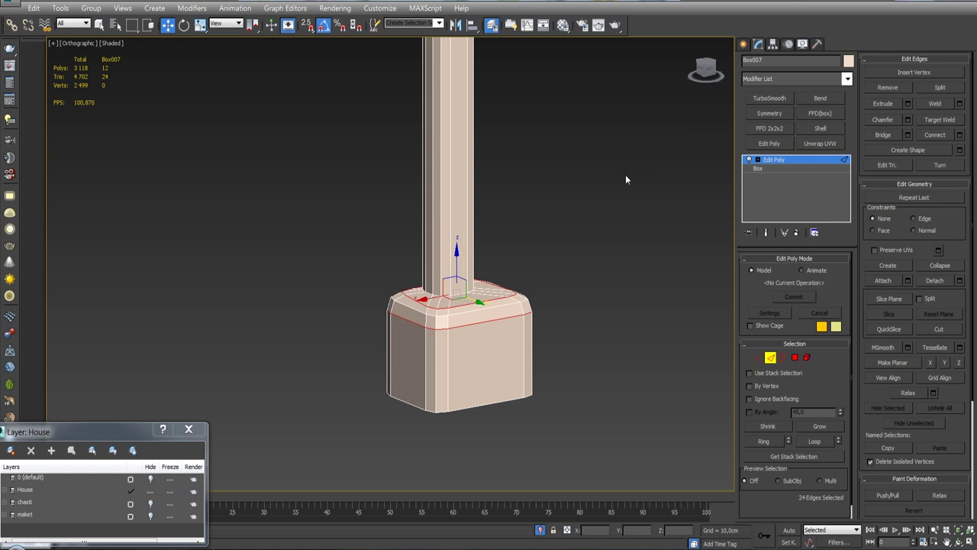
# - Inset the base's front face by about 15 cm
pyautogui.click(794, 358)
pyautogui.click(466, 359)
pyautogui.keyDown('alt'); pyautogui.moveTo(466, 359); pyautogui.dragTo(511, 316, button='middle'); pyautogui.keyUp('alt')
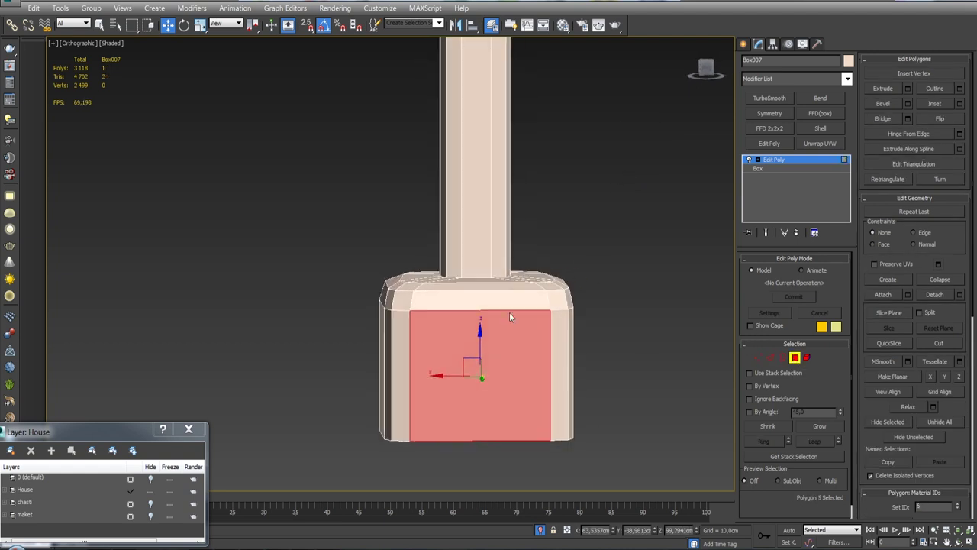
pyautogui.click(959, 103)
pyautogui.moveTo(626, 145); pyautogui.dragTo(622, 151)
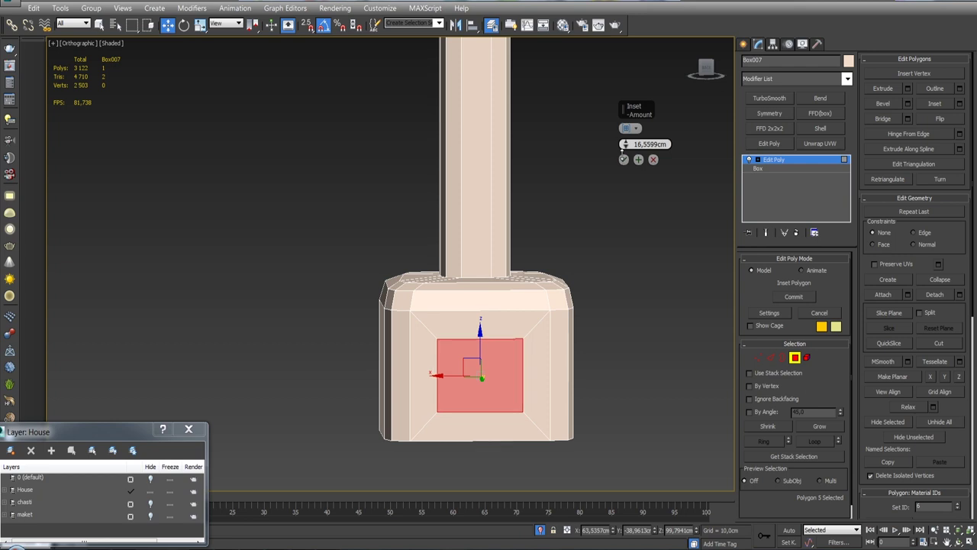
pyautogui.click(623, 159)
# - Extrude the inset front face inward about -70 cm to form the firebox recess
pyautogui.moveTo(591, 287)
pyautogui.keyDown('alt'); pyautogui.mouseDown(button='middle')
pyautogui.moveTo(569, 209)
pyautogui.moveTo(523, 259)
pyautogui.moveTo(564, 274)
pyautogui.mouseUp(button='middle'); pyautogui.keyUp('alt')
pyautogui.scroll(2, 523, 259)
pyautogui.scroll(2, 522, 259)
pyautogui.scroll(-3, 522, 259)
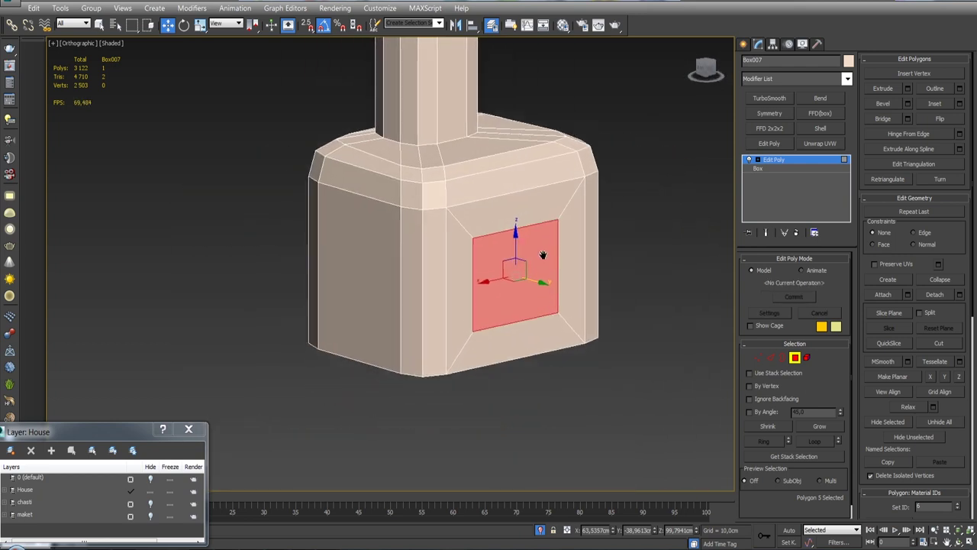
pyautogui.click(769, 359)
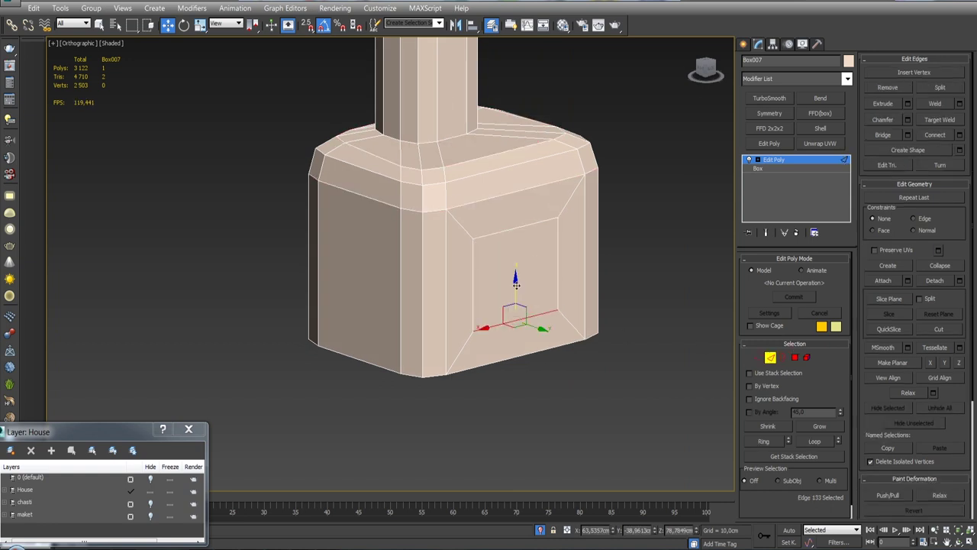
pyautogui.click(795, 357)
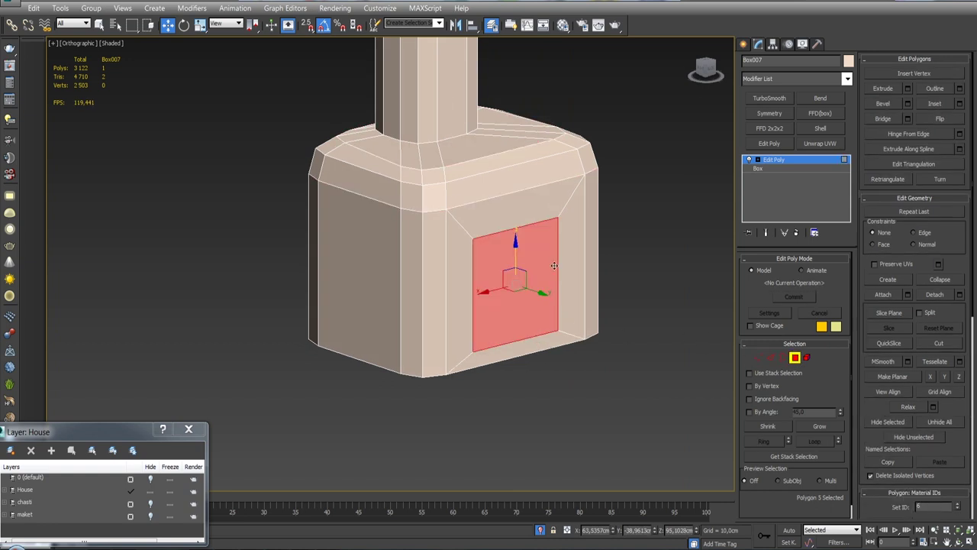
pyautogui.click(908, 89)
pyautogui.moveTo(624, 143); pyautogui.dragTo(642, 248)
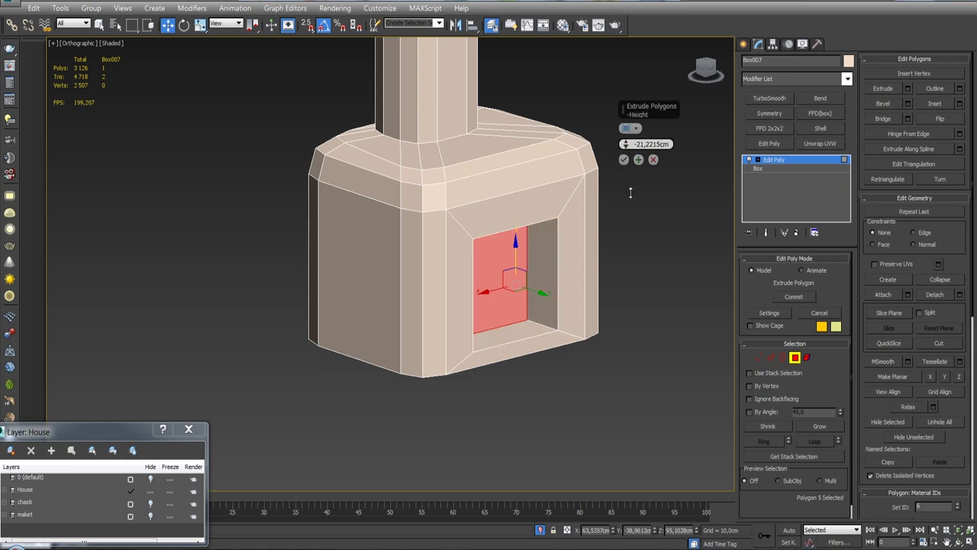
pyautogui.keyDown('alt'); pyautogui.moveTo(632, 260); pyautogui.dragTo(511, 230, button='middle'); pyautogui.keyUp('alt')
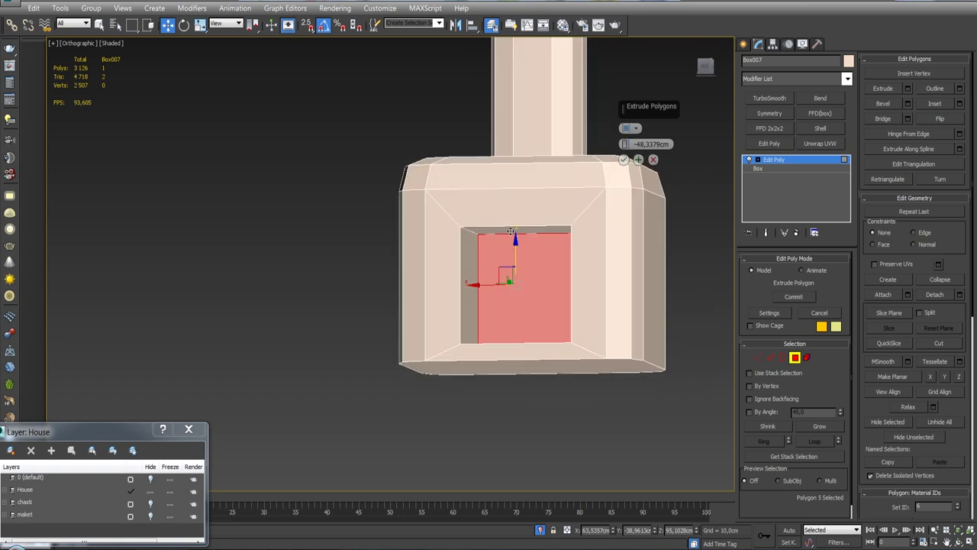
pyautogui.keyDown('alt'); pyautogui.moveTo(511, 231); pyautogui.dragTo(572, 266, button='middle'); pyautogui.keyUp('alt')
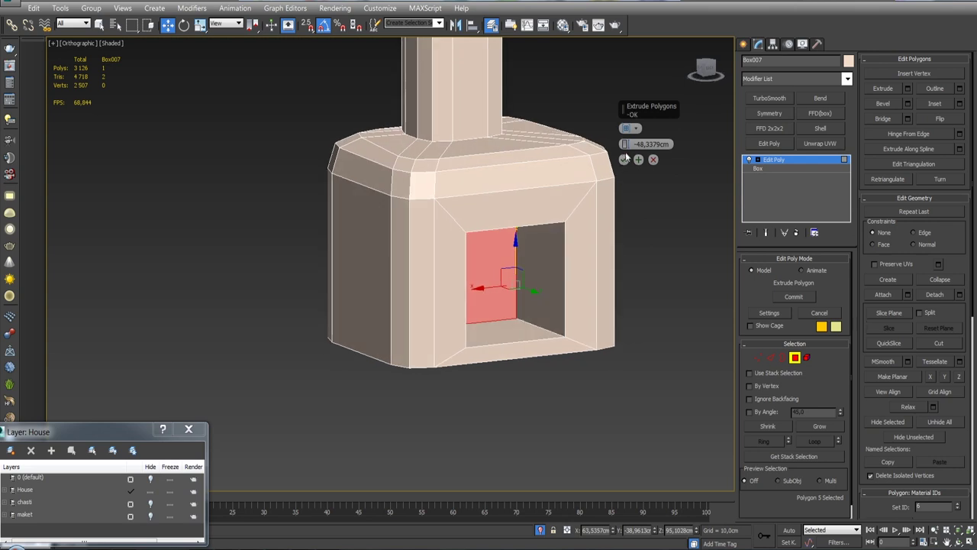
pyautogui.moveTo(625, 143); pyautogui.dragTo(629, 197)
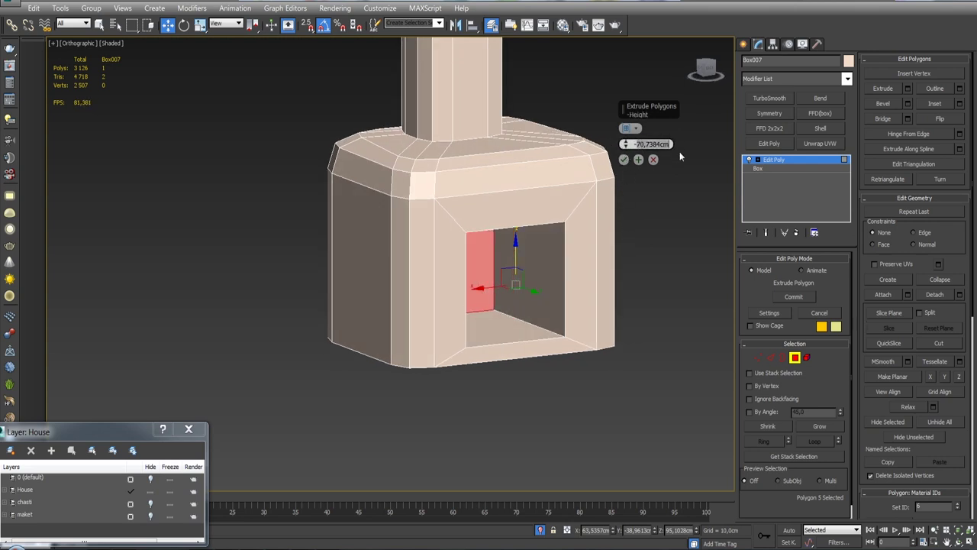
# - Confirm the recess, then connect and chamfer the firebox opening's selected edges
pyautogui.click(623, 158)
pyautogui.keyDown('alt'); pyautogui.moveTo(624, 159); pyautogui.dragTo(781, 347, button='middle'); pyautogui.keyUp('alt')
pyautogui.click(771, 357)
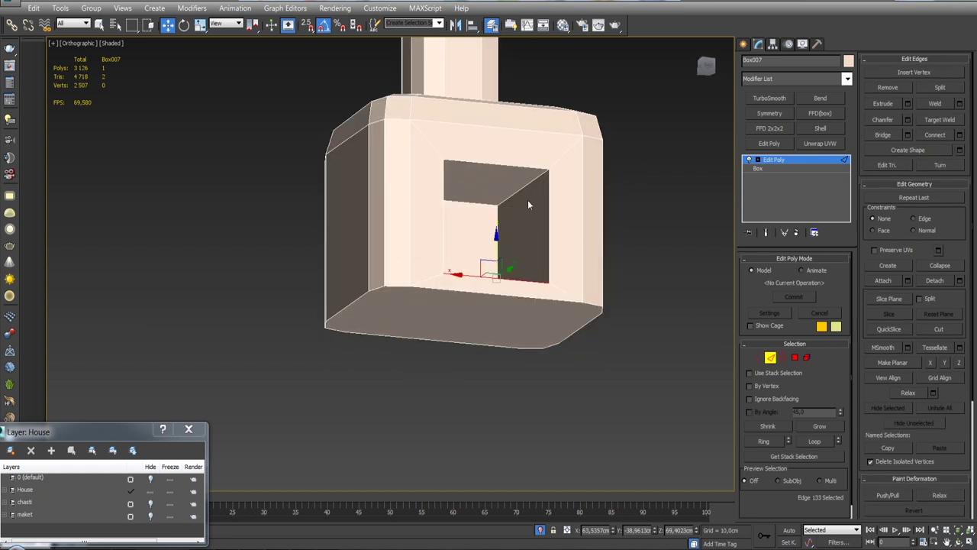
pyautogui.keyDown('alt'); pyautogui.moveTo(528, 200); pyautogui.dragTo(537, 288, button='middle'); pyautogui.keyUp('alt')
pyautogui.click(527, 301)
pyautogui.click(960, 134)
pyautogui.moveTo(646, 231)
pyautogui.keyDown('alt'); pyautogui.mouseDown(button='middle')
pyautogui.moveTo(503, 234)
pyautogui.moveTo(556, 226)
pyautogui.moveTo(537, 223)
pyautogui.mouseUp(button='middle'); pyautogui.keyUp('alt')
pyautogui.click(628, 172)
pyautogui.click(908, 120)
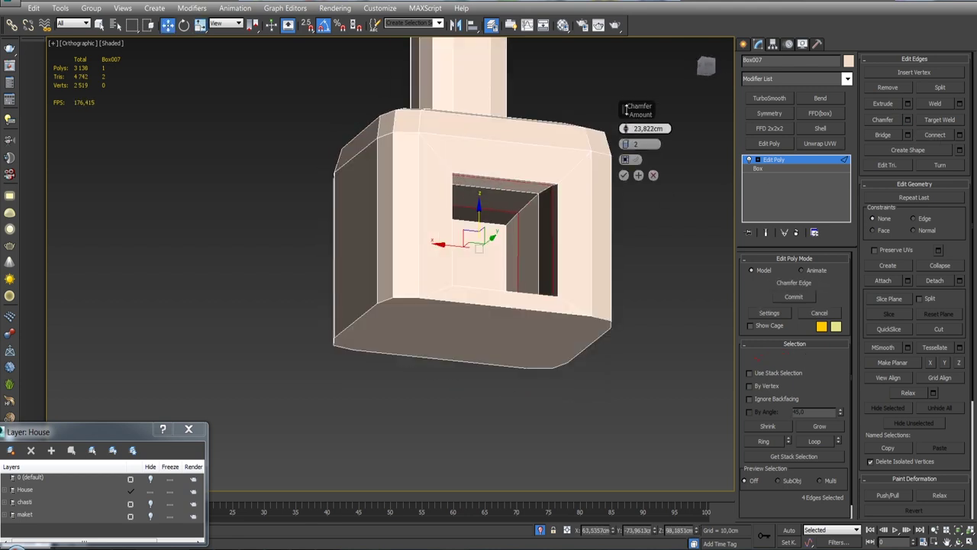
pyautogui.click(624, 175)
# - Chamfer the diagonal corner edges of the opening with a single segment
pyautogui.moveTo(523, 240)
pyautogui.keyDown('alt'); pyautogui.mouseDown(button='middle')
pyautogui.moveTo(557, 259)
pyautogui.moveTo(728, 208)
pyautogui.mouseUp(button='middle'); pyautogui.keyUp('alt')
pyautogui.moveTo(629, 233)
pyautogui.keyDown('alt'); pyautogui.mouseDown(button='middle')
pyautogui.moveTo(657, 305)
pyautogui.moveTo(776, 362)
pyautogui.mouseUp(button='middle'); pyautogui.keyUp('alt')
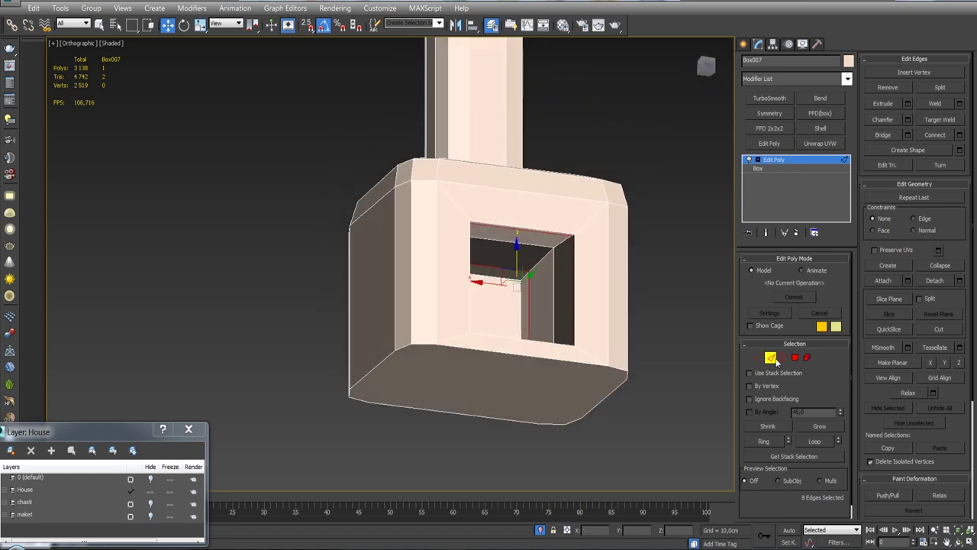
pyautogui.keyDown('alt'); pyautogui.moveTo(548, 252); pyautogui.dragTo(581, 275, button='middle'); pyautogui.keyUp('alt')
pyautogui.keyDown('ctrl'); pyautogui.click(412, 229); pyautogui.keyUp('ctrl')
pyautogui.keyDown('alt'); pyautogui.moveTo(413, 229); pyautogui.dragTo(458, 229, button='middle'); pyautogui.keyUp('alt')
pyautogui.click(908, 120)
pyautogui.moveTo(626, 128); pyautogui.dragTo(626, 161)
pyautogui.moveTo(607, 230)
pyautogui.keyDown('alt'); pyautogui.mouseDown(button='middle')
pyautogui.moveTo(550, 218)
pyautogui.moveTo(643, 161)
pyautogui.mouseUp(button='middle'); pyautogui.keyUp('alt')
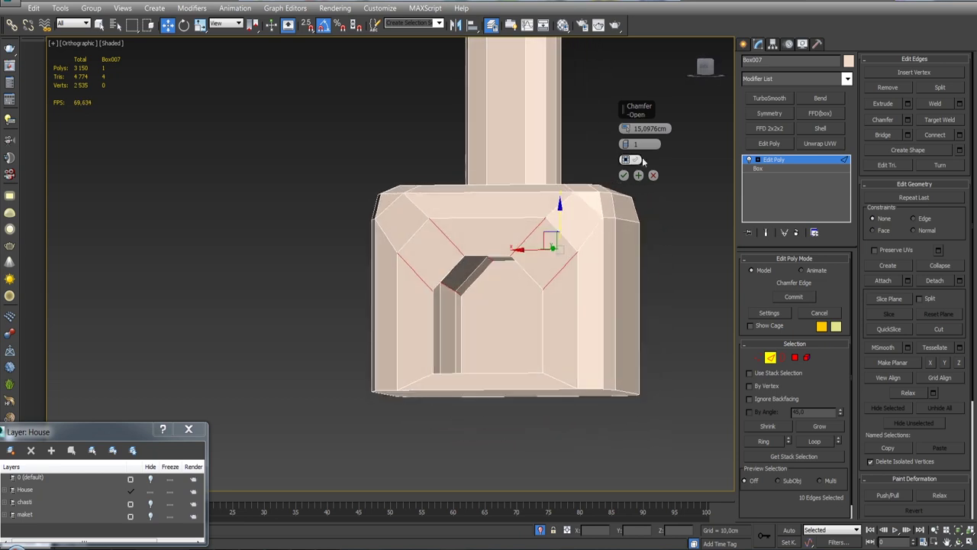
pyautogui.click(626, 145)
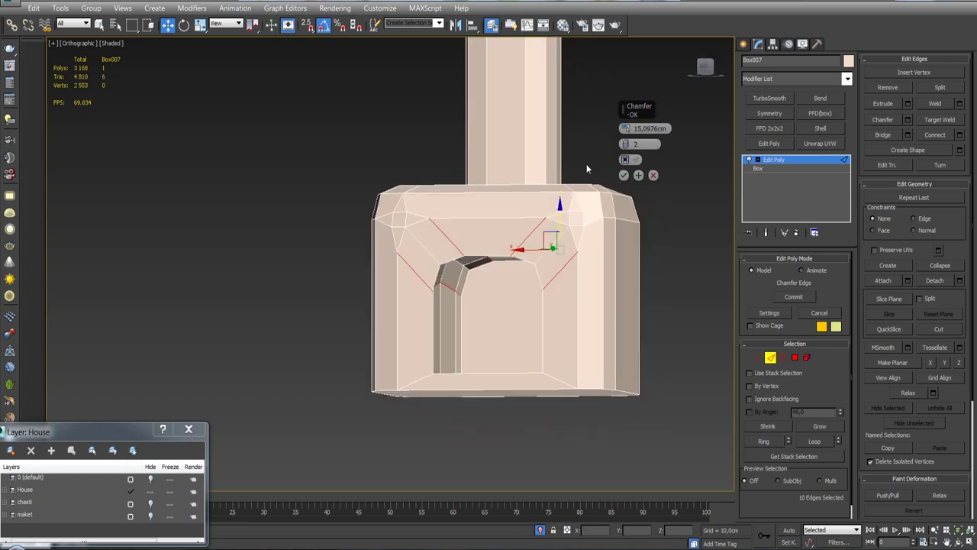
pyautogui.click(626, 146)
pyautogui.moveTo(576, 181)
pyautogui.keyDown('alt'); pyautogui.mouseDown(button='middle')
pyautogui.moveTo(467, 173)
pyautogui.moveTo(528, 189)
pyautogui.moveTo(611, 147)
pyautogui.mouseUp(button='middle'); pyautogui.keyUp('alt')
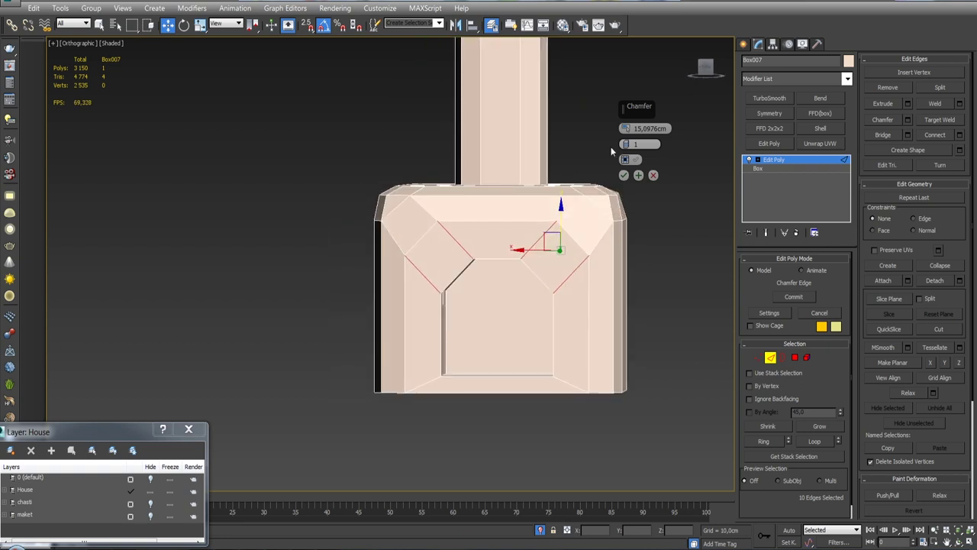
pyautogui.click(624, 175)
# - Connect the diagonal chamfer edge loop with new supporting edges
pyautogui.moveTo(608, 195)
pyautogui.keyDown('alt'); pyautogui.mouseDown(button='middle')
pyautogui.moveTo(534, 247)
pyautogui.moveTo(447, 276)
pyautogui.mouseUp(button='middle'); pyautogui.keyUp('alt')
pyautogui.doubleClick(546, 244)
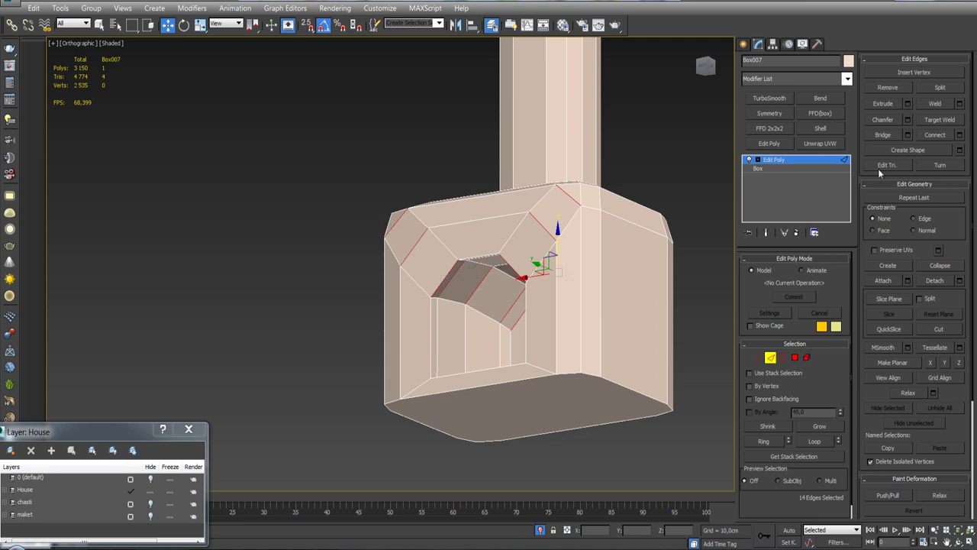
pyautogui.click(960, 135)
pyautogui.moveTo(584, 200)
pyautogui.keyDown('alt'); pyautogui.mouseDown(button='middle')
pyautogui.moveTo(555, 241)
pyautogui.moveTo(557, 214)
pyautogui.moveTo(549, 224)
pyautogui.mouseUp(button='middle'); pyautogui.keyUp('alt')
pyautogui.click(624, 174)
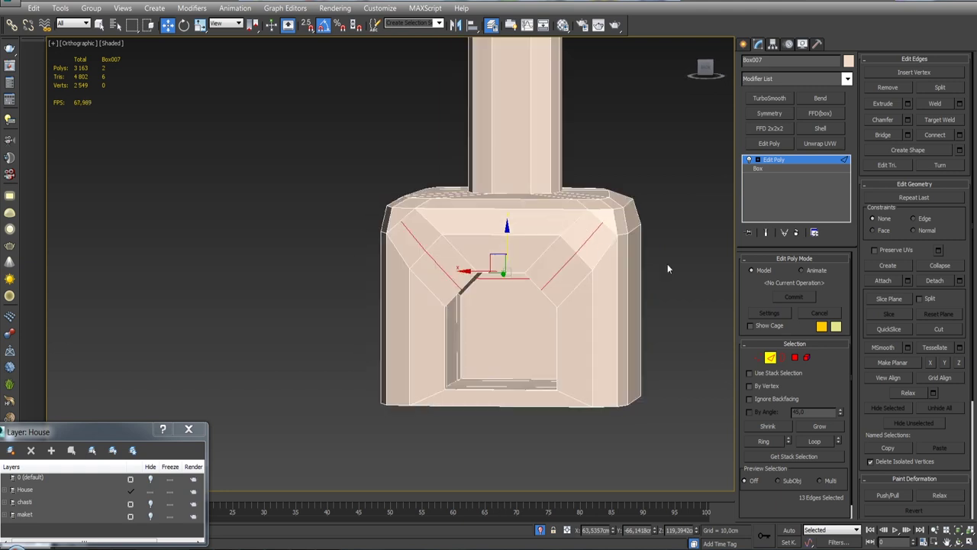
pyautogui.keyDown('alt'); pyautogui.moveTo(670, 262); pyautogui.dragTo(657, 268, button='middle'); pyautogui.keyUp('alt')
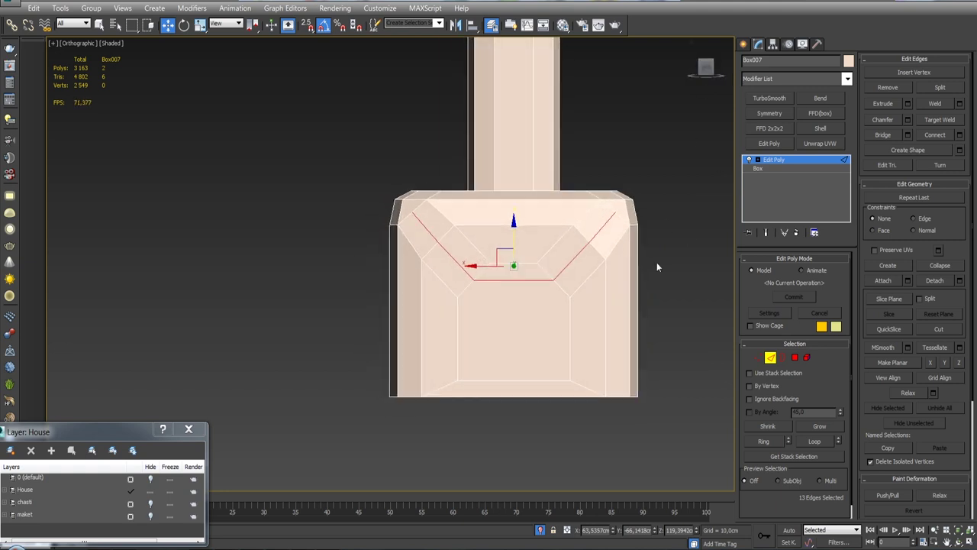
# - Move the opening's top vertices into a peaked arch and select the bottom vertices
pyautogui.press('1')
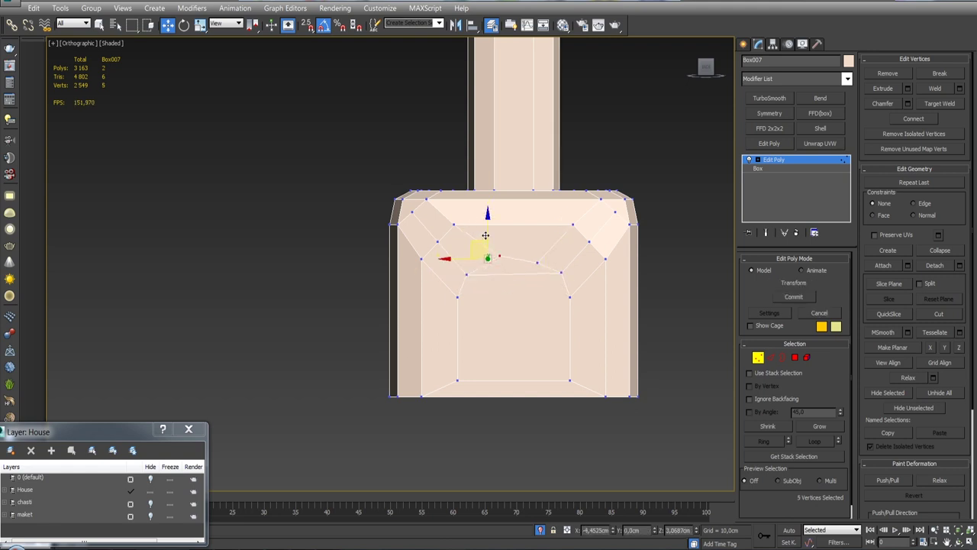
pyautogui.keyDown('alt'); pyautogui.moveTo(522, 236); pyautogui.dragTo(489, 322, button='middle'); pyautogui.keyUp('alt')
pyautogui.press('k')
pyautogui.moveTo(504, 335); pyautogui.dragTo(447, 391)
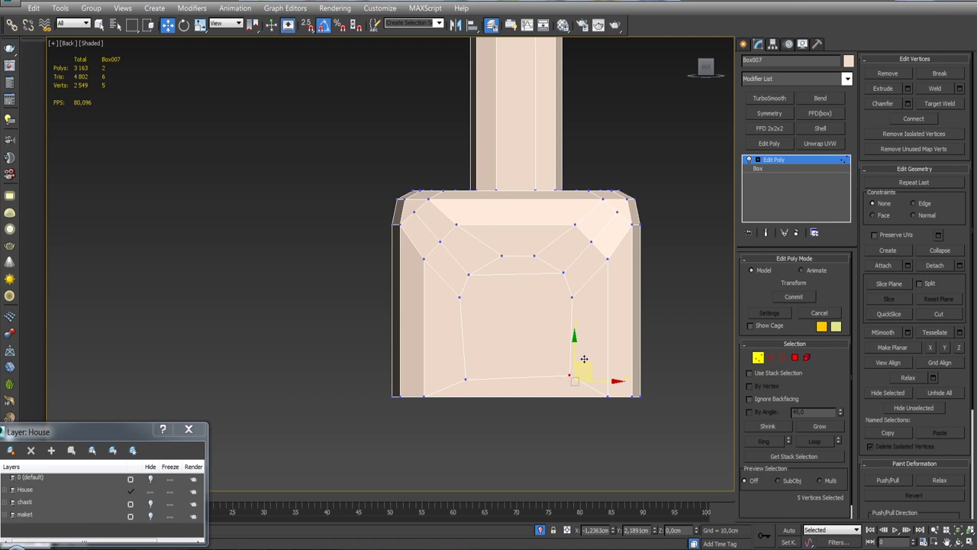
pyautogui.press('2')
pyautogui.keyDown('alt'); pyautogui.moveTo(668, 328); pyautogui.dragTo(545, 294, button='middle'); pyautogui.keyUp('alt')
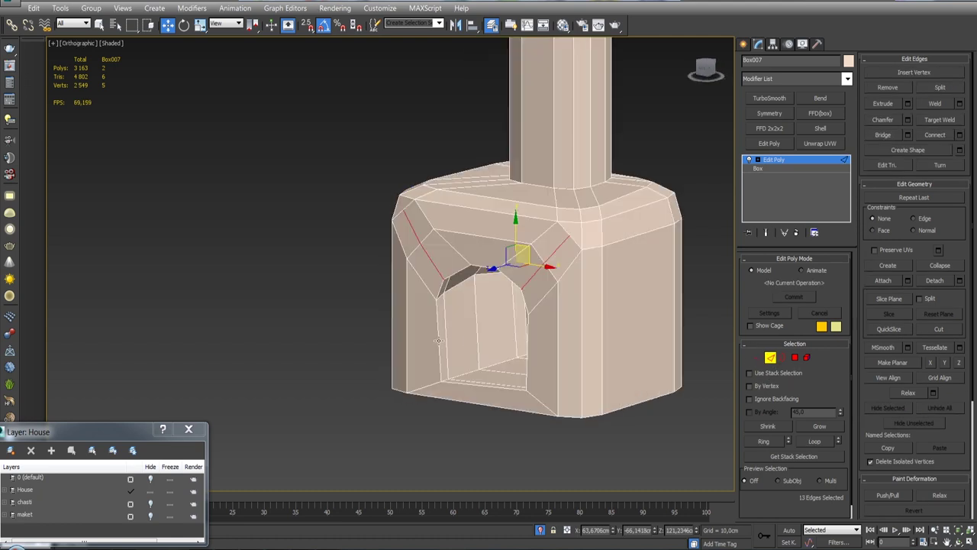
# - Chamfer the arched opening's rim edges with 3 segments
pyautogui.click(909, 121)
pyautogui.keyDown('alt'); pyautogui.moveTo(687, 229); pyautogui.dragTo(634, 198, button='middle'); pyautogui.keyUp('alt')
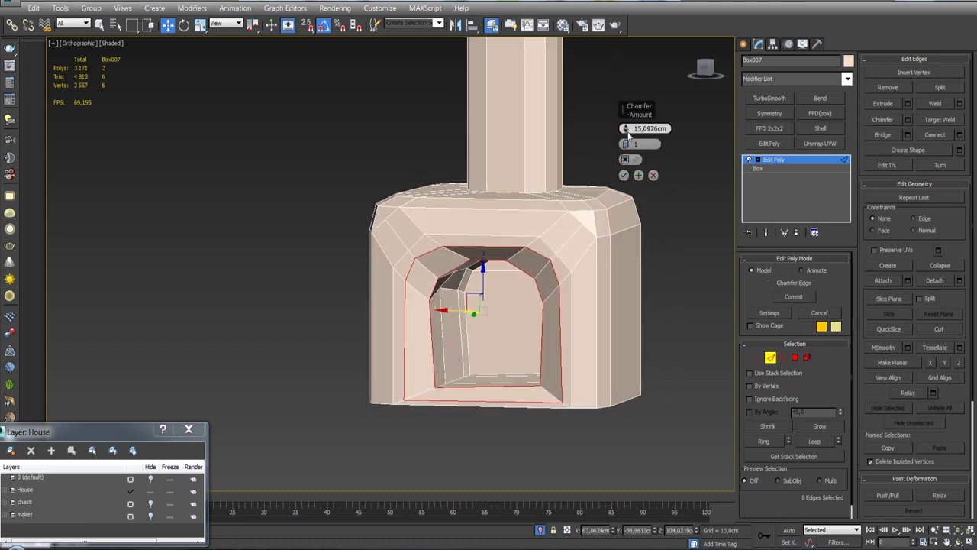
pyautogui.keyDown('alt'); pyautogui.moveTo(633, 151); pyautogui.dragTo(631, 146, button='middle'); pyautogui.keyUp('alt')
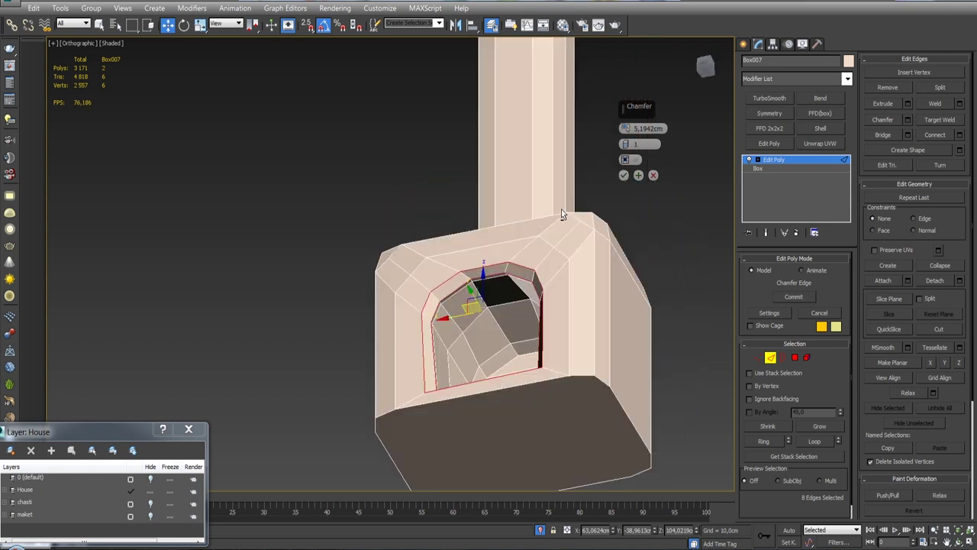
pyautogui.moveTo(631, 147); pyautogui.dragTo(626, 142)
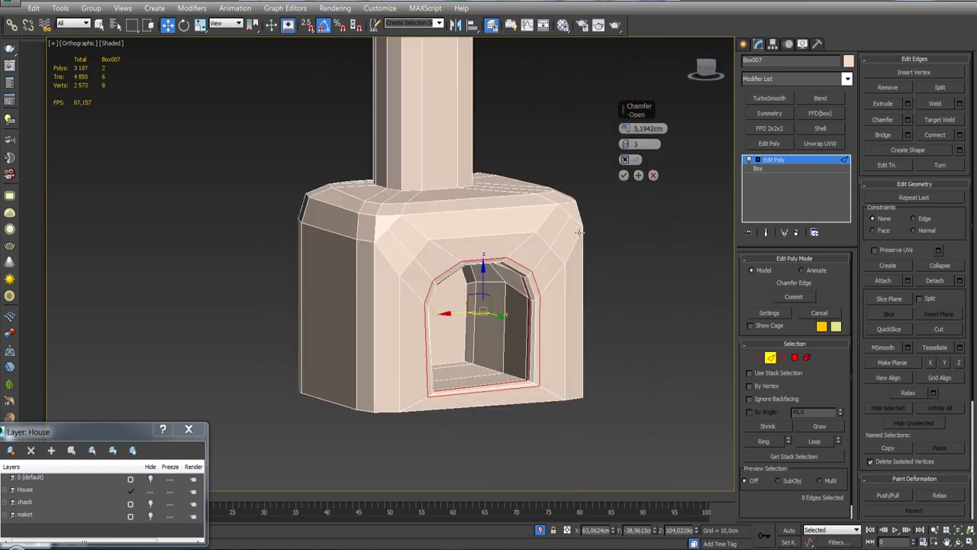
pyautogui.scroll(3, 626, 143)
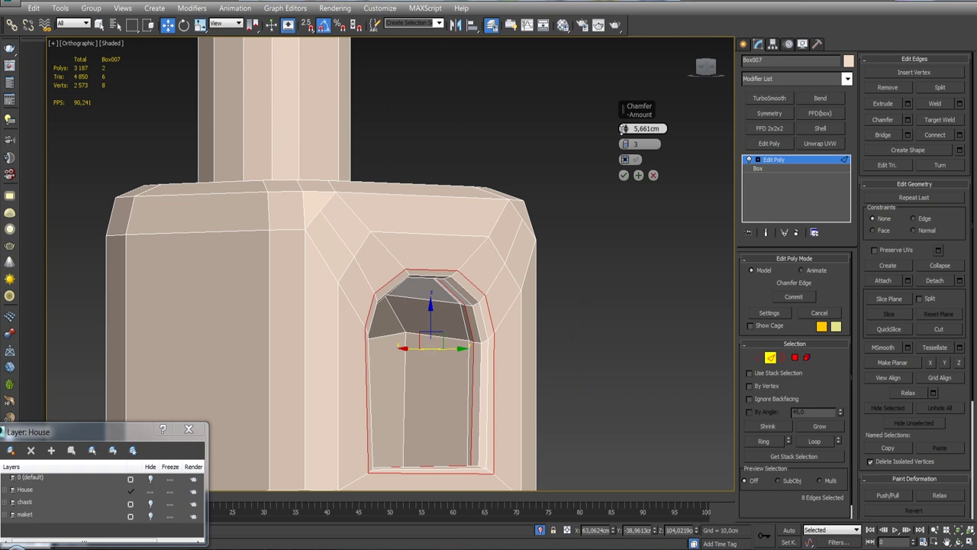
pyautogui.click(624, 175)
pyautogui.scroll(3, 606, 227)
# - Clear the edge selection, leave Edge level, and reselect Box007
pyautogui.click(430, 336)
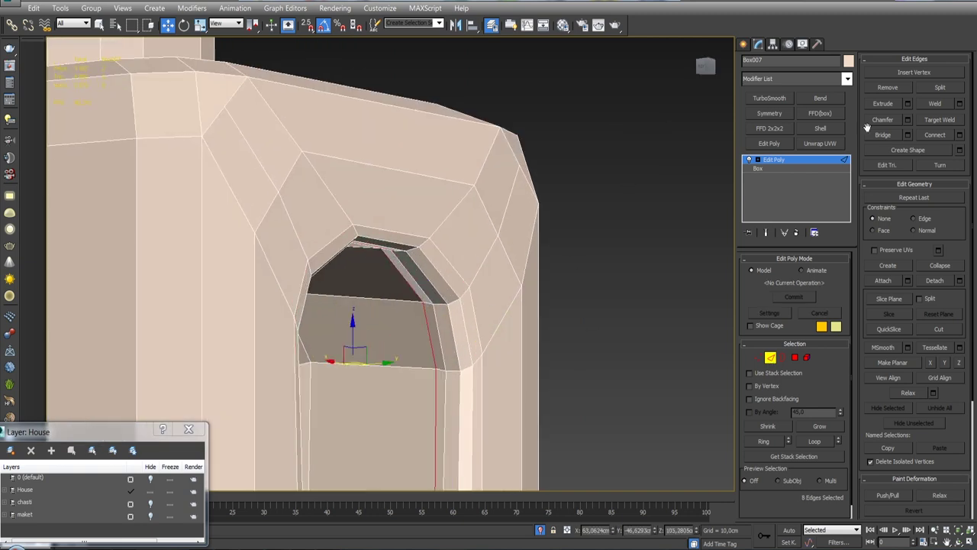
pyautogui.press('2')
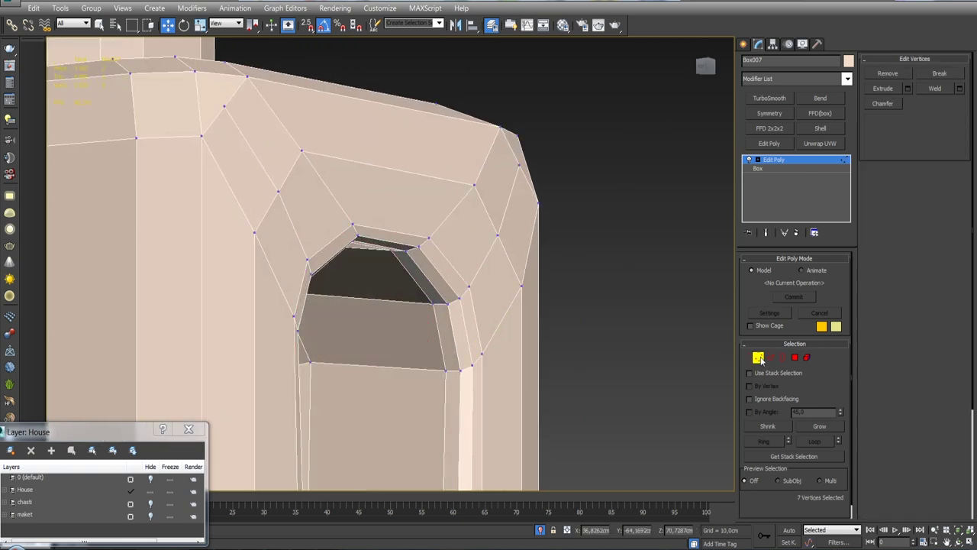
pyautogui.moveTo(489, 259)
pyautogui.keyDown('alt'); pyautogui.mouseDown(button='middle')
pyautogui.moveTo(441, 249)
pyautogui.moveTo(716, 319)
pyautogui.mouseUp(button='middle'); pyautogui.keyUp('alt')
pyautogui.scroll(-5, 441, 249)
pyautogui.click(716, 319)
pyautogui.click(510, 285)
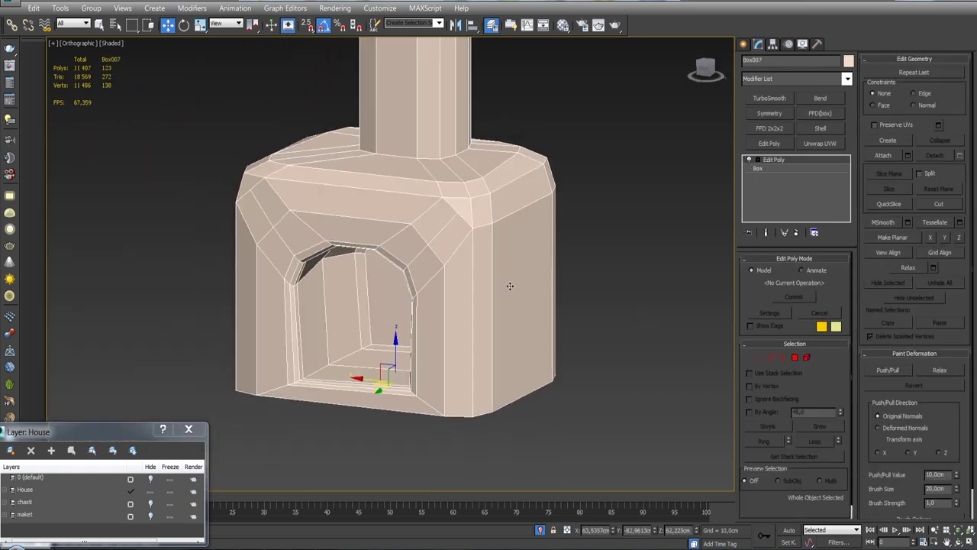
pyautogui.moveTo(580, 263)
pyautogui.keyDown('alt'); pyautogui.mouseDown(button='middle')
pyautogui.moveTo(498, 222)
pyautogui.moveTo(259, 206)
pyautogui.mouseUp(button='middle'); pyautogui.keyUp('alt')
# - Select two vertices on the stove's top front edge
pyautogui.press('1')
pyautogui.click(489, 207)
pyautogui.keyDown('ctrl'); pyautogui.click(260, 206); pyautogui.keyUp('ctrl')
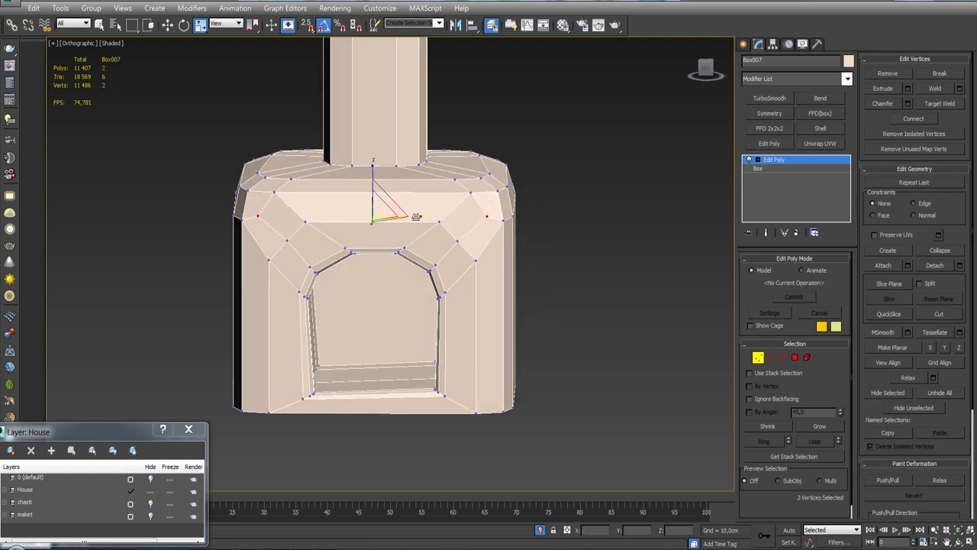
pyautogui.keyDown('alt'); pyautogui.moveTo(413, 217); pyautogui.dragTo(398, 233, button='middle'); pyautogui.keyUp('alt')
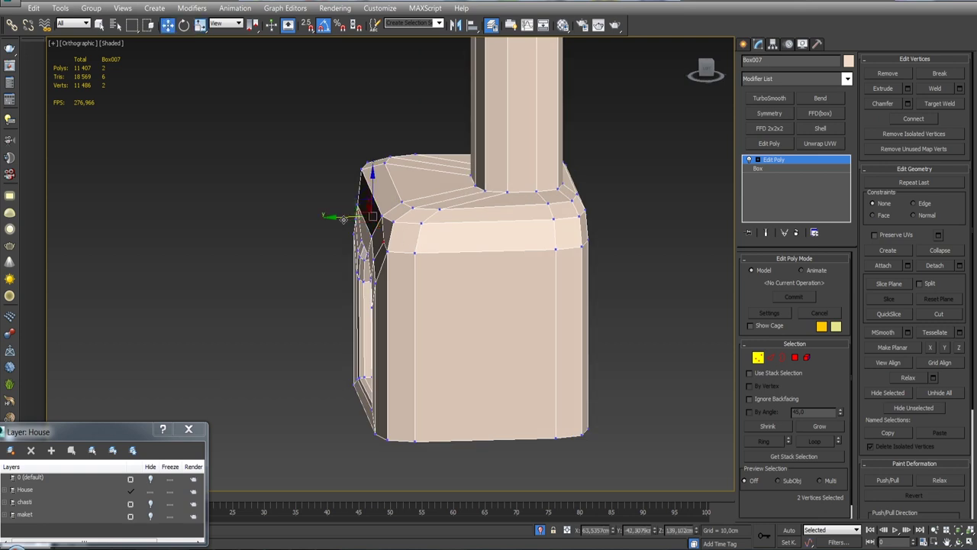
pyautogui.moveTo(534, 191)
pyautogui.keyDown('alt'); pyautogui.mouseDown(button='middle')
pyautogui.moveTo(592, 296)
pyautogui.moveTo(637, 321)
pyautogui.moveTo(581, 245)
pyautogui.moveTo(565, 271)
pyautogui.moveTo(616, 248)
pyautogui.moveTo(575, 232)
pyautogui.moveTo(578, 308)
pyautogui.moveTo(568, 290)
pyautogui.mouseUp(button='middle'); pyautogui.keyUp('alt')
pyautogui.scroll(-5, 575, 227)
# - Connect the chimney's vertical edges with a new ring and chamfer it, about 141.95 cm
pyautogui.press('2')
pyautogui.moveTo(569, 137); pyautogui.dragTo(437, 194)
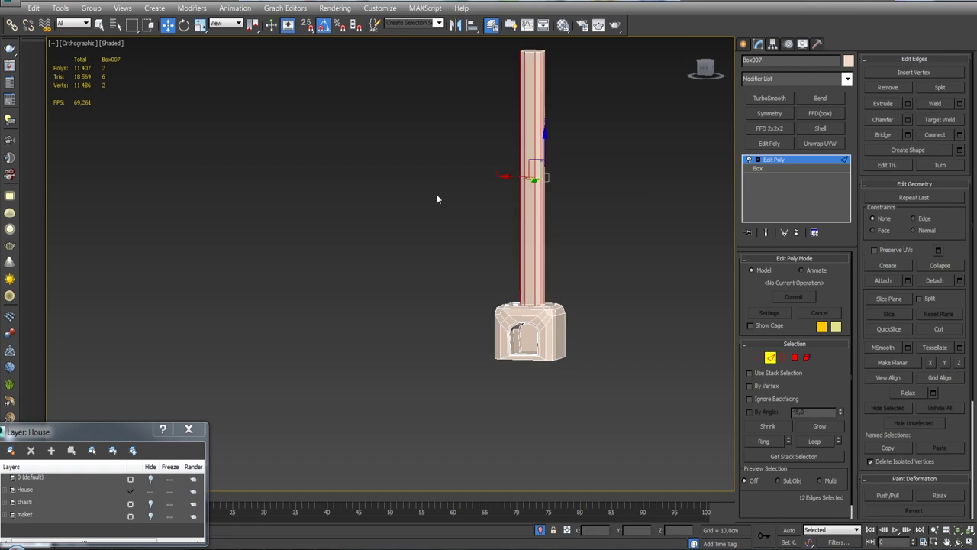
pyautogui.click(960, 134)
pyautogui.scroll(1, 562, 188)
pyautogui.scroll(1, 562, 188)
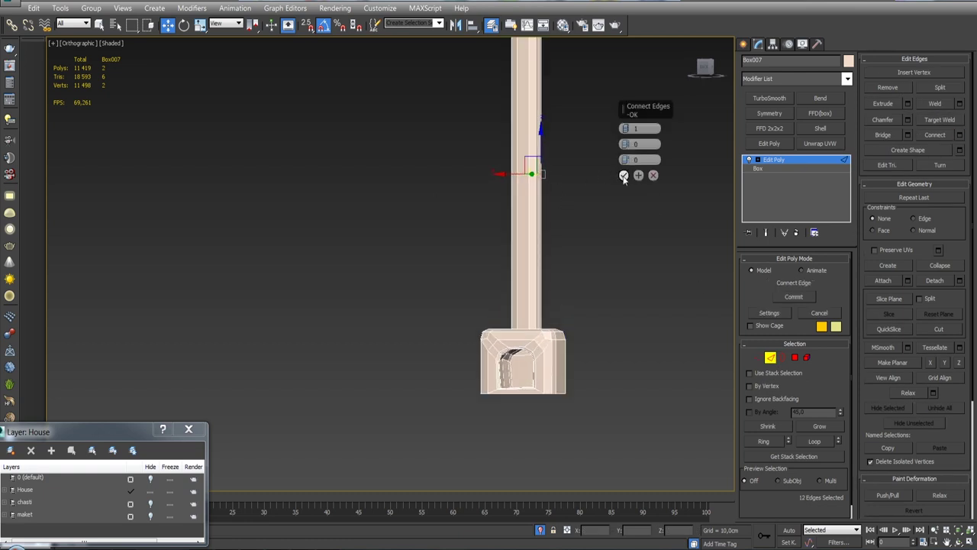
pyautogui.click(624, 175)
pyautogui.moveTo(584, 186)
pyautogui.keyDown('alt'); pyautogui.mouseDown(button='middle')
pyautogui.moveTo(506, 178)
pyautogui.moveTo(520, 174)
pyautogui.moveTo(545, 201)
pyautogui.moveTo(619, 210)
pyautogui.mouseUp(button='middle'); pyautogui.keyUp('alt')
pyautogui.click(908, 119)
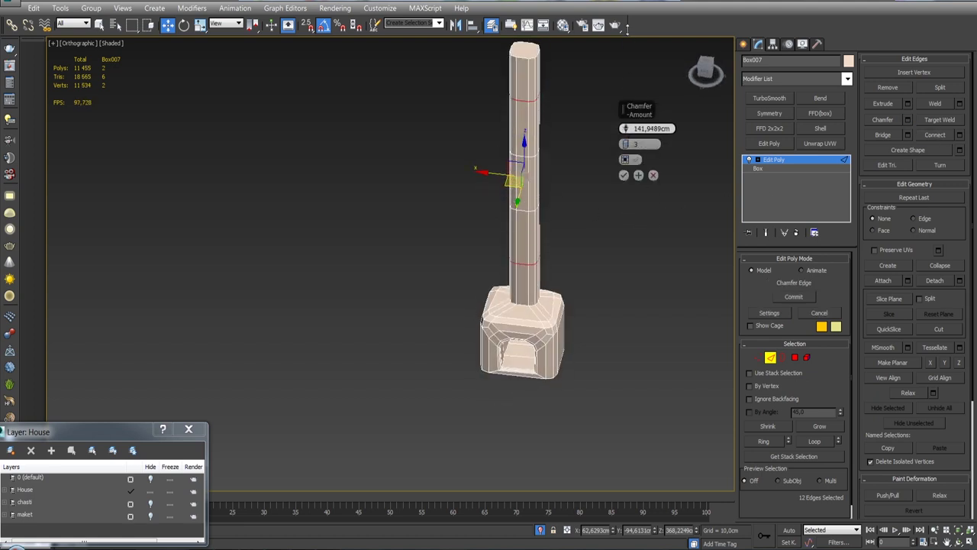
pyautogui.click(624, 176)
# - Select one edge ring on the chimney and shift it slightly along its length
pyautogui.moveTo(624, 176)
pyautogui.keyDown('alt'); pyautogui.mouseDown(button='middle')
pyautogui.moveTo(528, 190)
pyautogui.moveTo(565, 265)
pyautogui.moveTo(520, 255)
pyautogui.mouseUp(button='middle'); pyautogui.keyUp('alt')
pyautogui.doubleClick(520, 223)
pyautogui.moveTo(517, 218); pyautogui.dragTo(517, 212)
pyautogui.scroll(-3, 510, 249)
pyautogui.moveTo(511, 226)
pyautogui.keyDown('alt'); pyautogui.mouseDown(button='middle')
pyautogui.moveTo(579, 291)
pyautogui.moveTo(514, 286)
pyautogui.moveTo(606, 251)
pyautogui.moveTo(578, 306)
pyautogui.moveTo(490, 271)
pyautogui.moveTo(535, 323)
pyautogui.mouseUp(button='middle'); pyautogui.keyUp('alt')
pyautogui.click(578, 305)
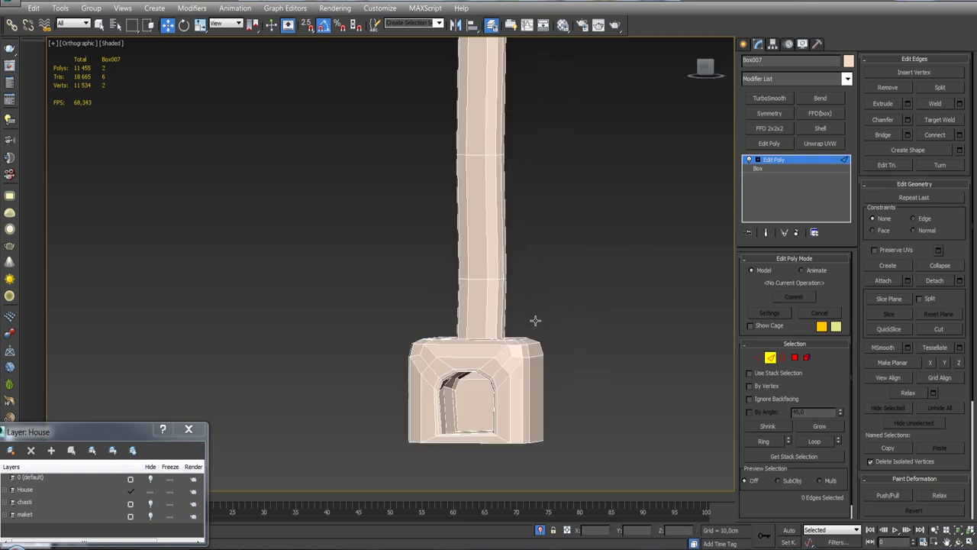
# - Select the stove base vertices and apply an FFD(box) modifier with 3x3x3 points
pyautogui.press('1')
pyautogui.moveTo(447, 320); pyautogui.dragTo(469, 340)
pyautogui.press('f')
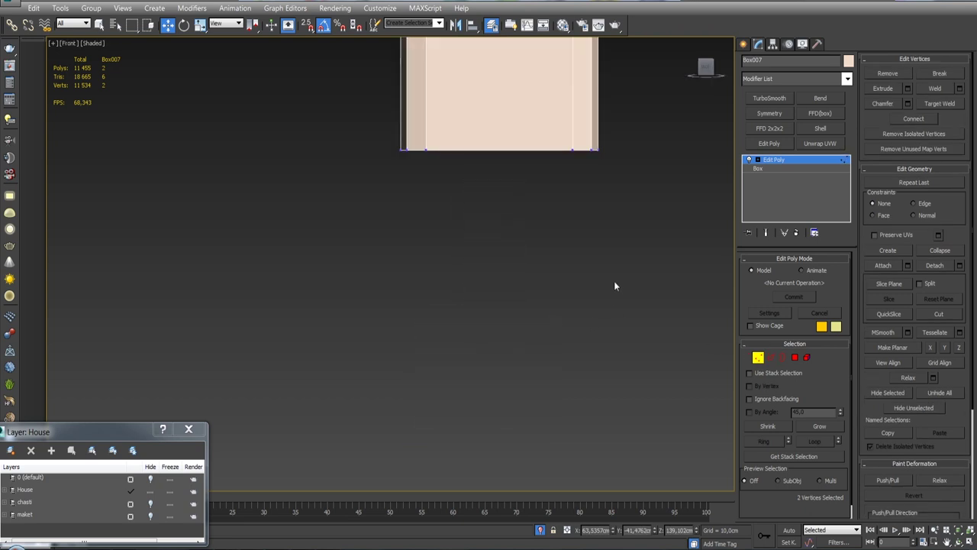
pyautogui.press('z')
pyautogui.scroll(-5, 527, 313)
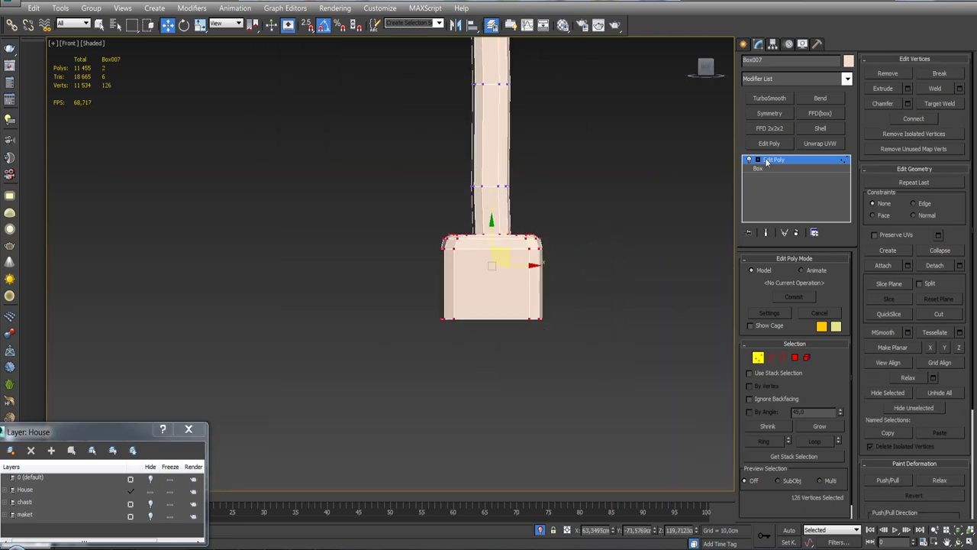
pyautogui.click(782, 132)
pyautogui.moveTo(603, 245)
pyautogui.keyDown('alt'); pyautogui.mouseDown(button='middle')
pyautogui.moveTo(575, 218)
pyautogui.moveTo(582, 224)
pyautogui.mouseUp(button='middle'); pyautogui.keyUp('alt')
pyautogui.click(798, 232)
pyautogui.click(820, 113)
pyautogui.click(805, 296)
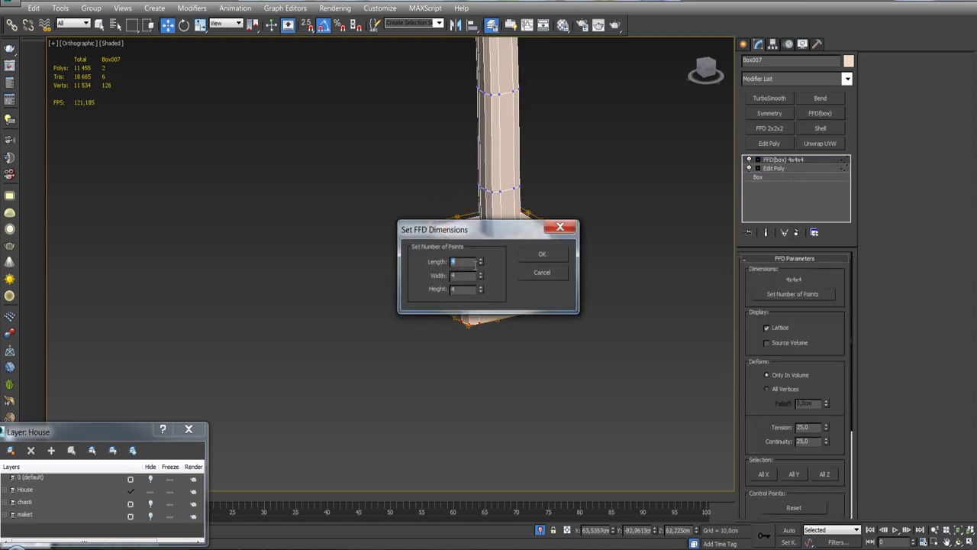
pyautogui.click(543, 255)
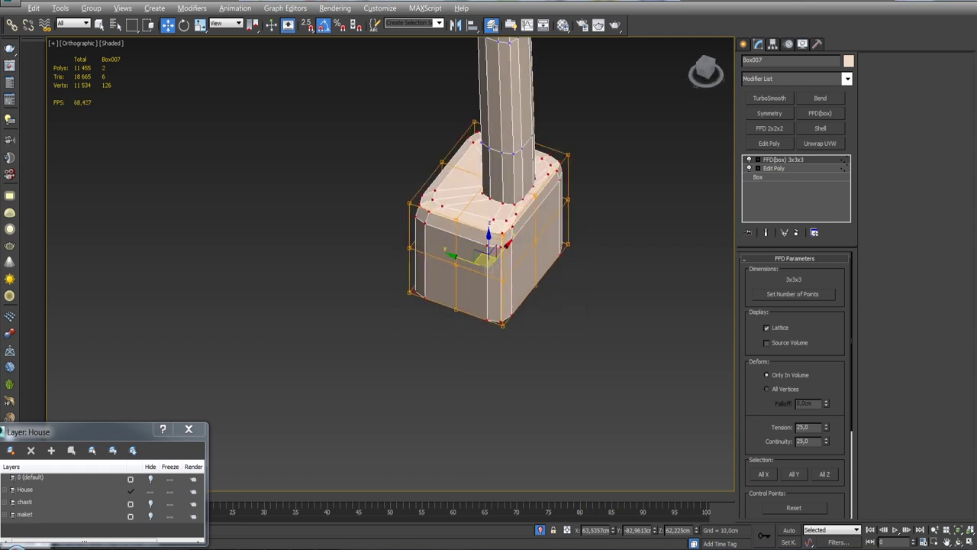
# - Enter the FFD Control Points and push one lattice side out to bulge the base
pyautogui.click(749, 160)
pyautogui.click(785, 168)
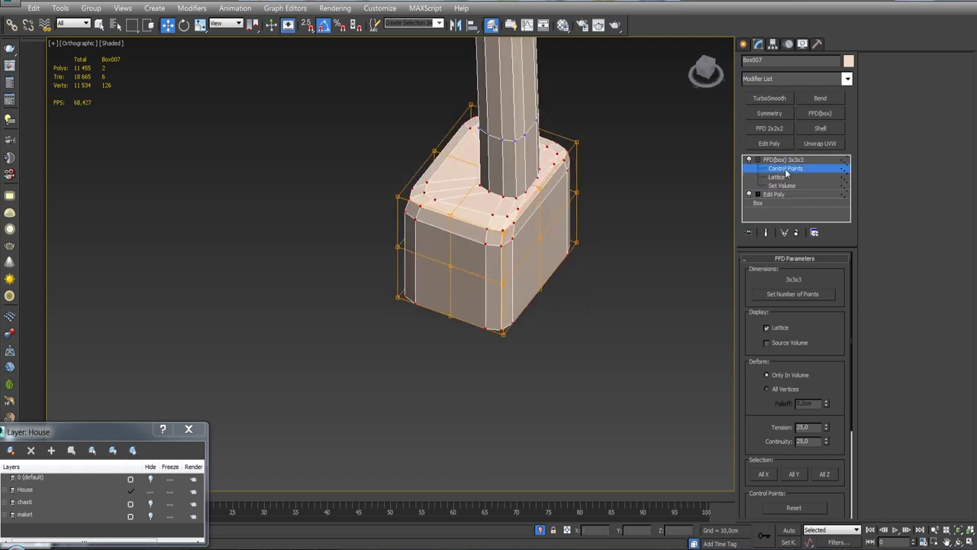
pyautogui.scroll(2, 361, 170)
pyautogui.scroll(3, 360, 170)
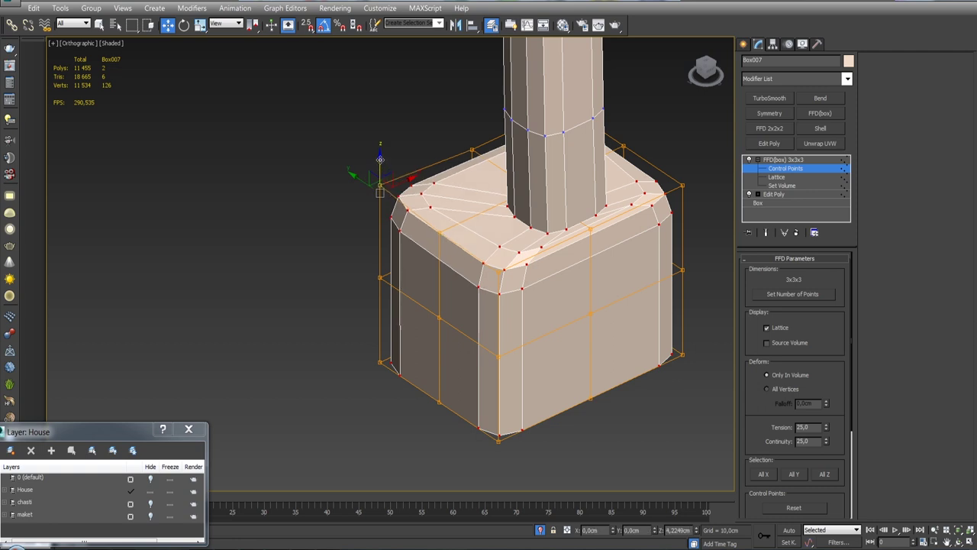
pyautogui.keyDown('alt'); pyautogui.moveTo(400, 197); pyautogui.dragTo(357, 270, button='middle'); pyautogui.keyUp('alt')
pyautogui.moveTo(372, 262); pyautogui.dragTo(365, 268)
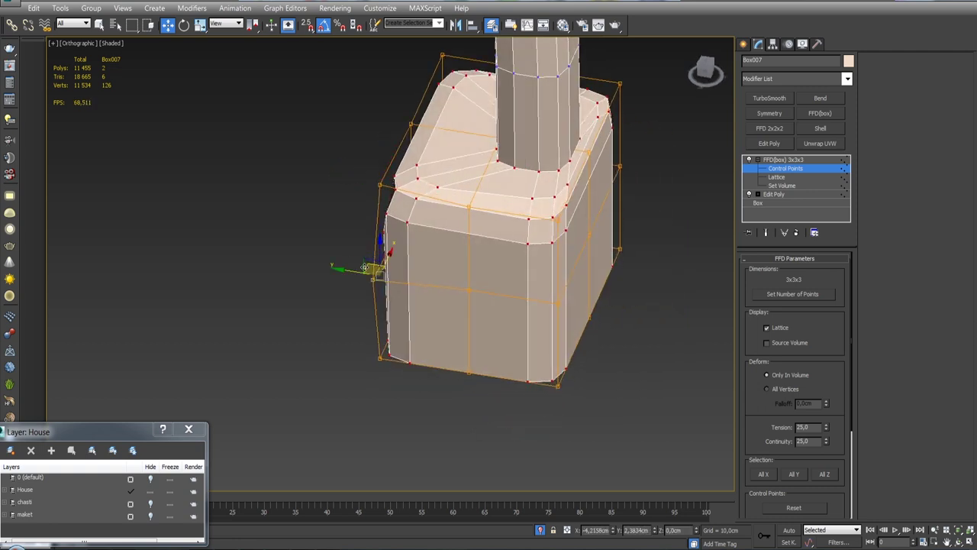
# - Select the bottom-right lattice control point and nudge it to skew the base
pyautogui.moveTo(577, 314)
pyautogui.keyDown('alt'); pyautogui.mouseDown(button='middle')
pyautogui.moveTo(452, 200)
pyautogui.moveTo(411, 268)
pyautogui.mouseUp(button='middle'); pyautogui.keyUp('alt')
pyautogui.moveTo(452, 300)
pyautogui.keyDown('alt'); pyautogui.mouseDown(button='middle')
pyautogui.moveTo(427, 290)
pyautogui.moveTo(458, 275)
pyautogui.moveTo(469, 301)
pyautogui.moveTo(417, 331)
pyautogui.mouseUp(button='middle'); pyautogui.keyUp('alt')
pyautogui.scroll(5, 474, 305)
pyautogui.click(485, 309)
pyautogui.scroll(-3, 486, 319)
pyautogui.click(403, 334)
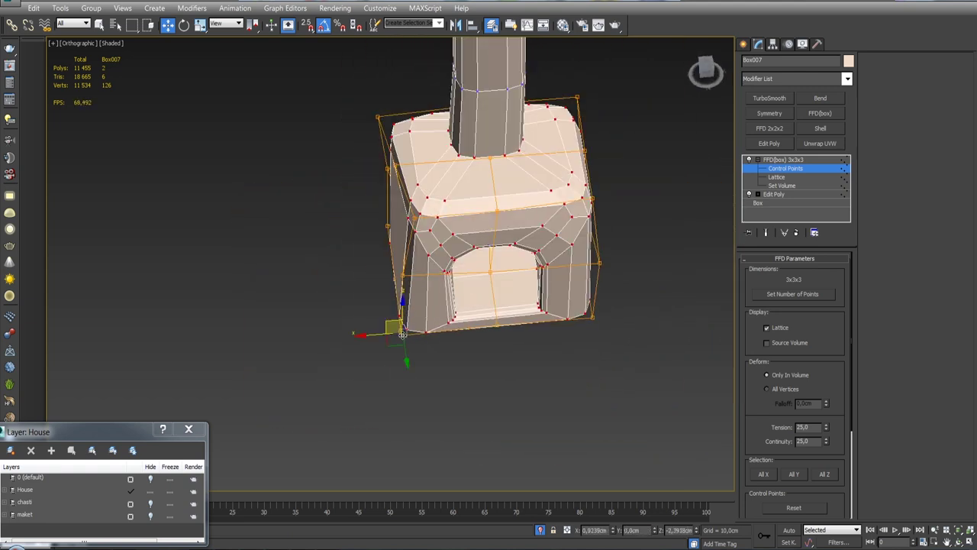
pyautogui.click(593, 320)
pyautogui.moveTo(639, 293)
pyautogui.keyDown('alt'); pyautogui.mouseDown(button='middle')
pyautogui.moveTo(458, 257)
pyautogui.moveTo(535, 355)
pyautogui.moveTo(510, 268)
pyautogui.mouseUp(button='middle'); pyautogui.keyUp('alt')
pyautogui.click(595, 306)
pyautogui.moveTo(596, 305)
pyautogui.keyDown('alt'); pyautogui.mouseDown(button='middle')
pyautogui.moveTo(617, 245)
pyautogui.moveTo(534, 223)
pyautogui.moveTo(611, 270)
pyautogui.moveTo(568, 214)
pyautogui.mouseUp(button='middle'); pyautogui.keyUp('alt')
pyautogui.moveTo(545, 200); pyautogui.dragTo(542, 200)
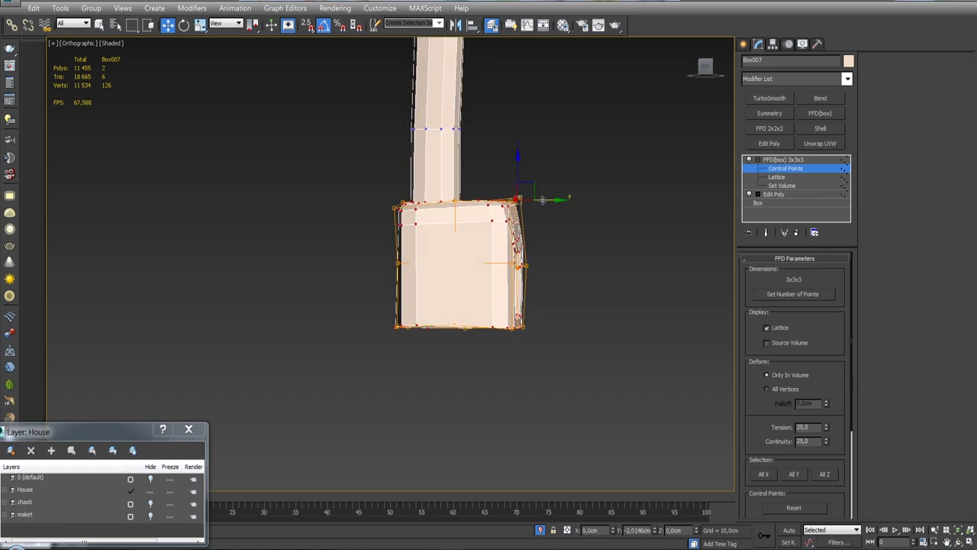
pyautogui.moveTo(540, 201)
pyautogui.keyDown('alt'); pyautogui.mouseDown(button='middle')
pyautogui.moveTo(603, 258)
pyautogui.moveTo(573, 290)
pyautogui.moveTo(585, 293)
pyautogui.mouseUp(button='middle'); pyautogui.keyUp('alt')
# - Collapse the stove's modifier stack with Collapse All, then Auto Smooth all of its polygons
pyautogui.rightClick(794, 163)
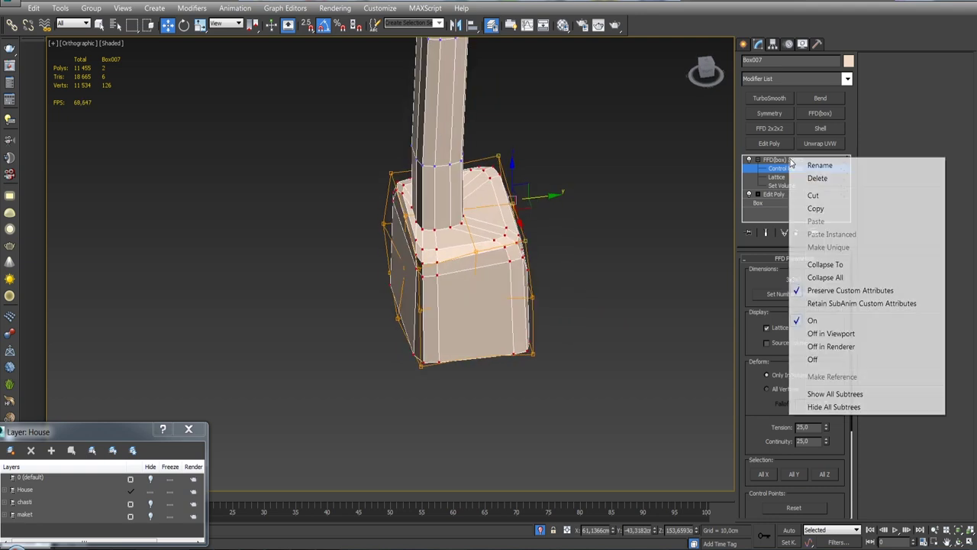
pyautogui.click(828, 263)
pyautogui.keyDown('alt'); pyautogui.moveTo(593, 212); pyautogui.dragTo(794, 273, button='middle'); pyautogui.keyUp('alt')
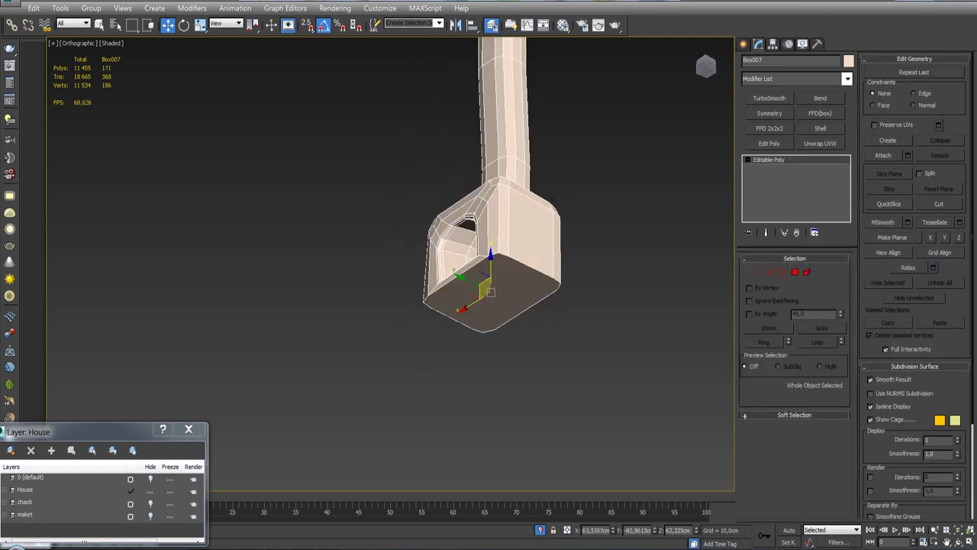
pyautogui.press('4')
pyautogui.click(677, 240)
pyautogui.keyDown('alt'); pyautogui.moveTo(677, 241); pyautogui.dragTo(563, 290, button='middle'); pyautogui.keyUp('alt')
pyautogui.scroll(-3, 563, 290)
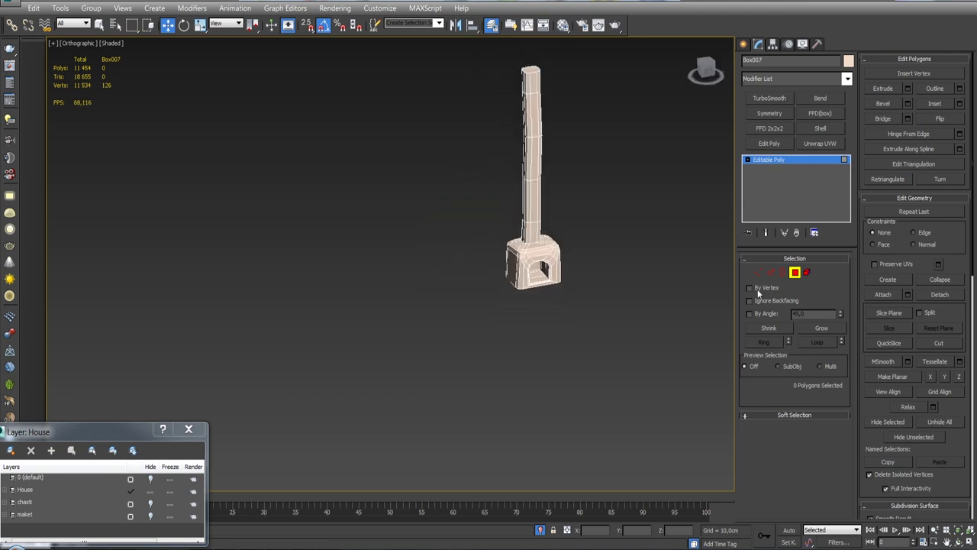
pyautogui.hotkey('ctrl', 'a')
pyautogui.scroll(-5, 887, 403)
pyautogui.scroll(-5, 887, 402)
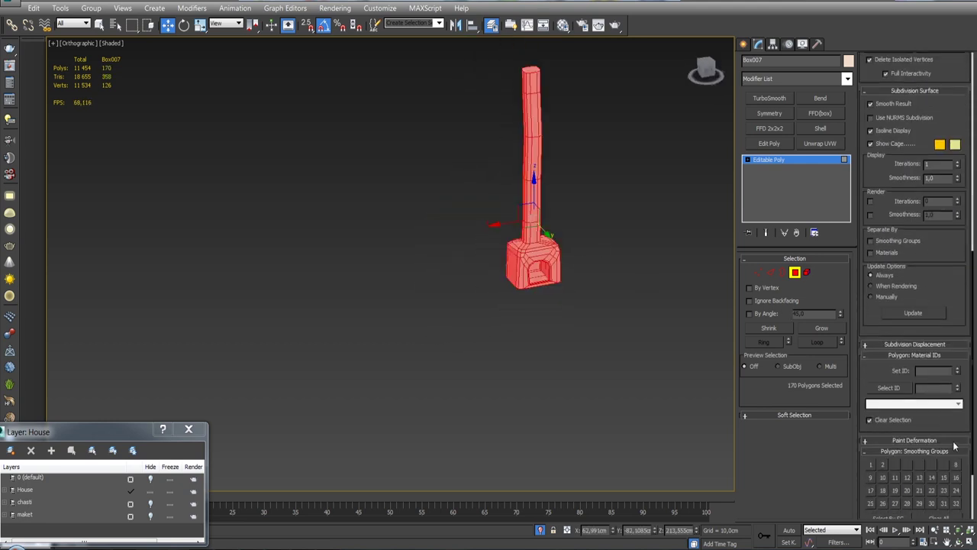
pyautogui.scroll(-5, 886, 402)
pyautogui.click(896, 443)
pyautogui.click(656, 287)
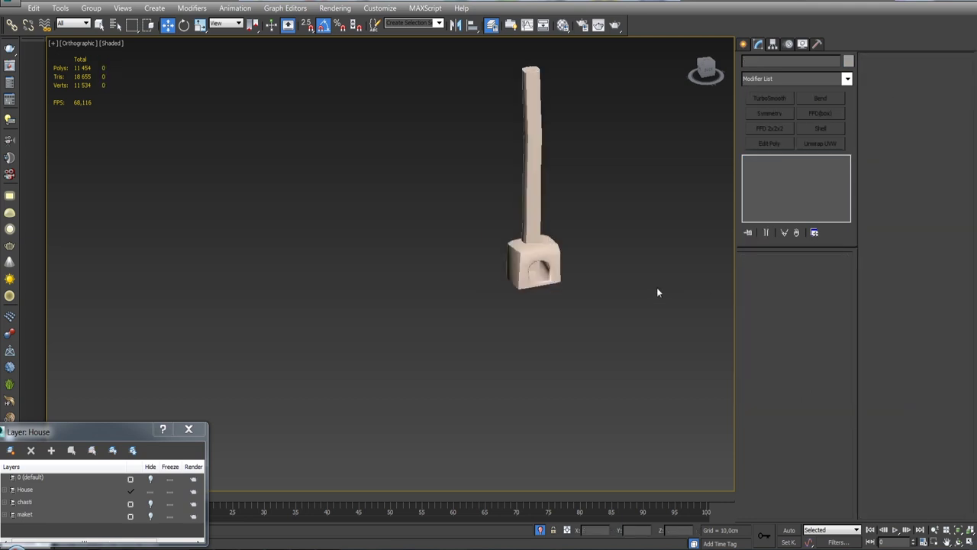
# - Select the chimney's top face and inset it
pyautogui.scroll(5, 521, 345)
pyautogui.click(520, 345)
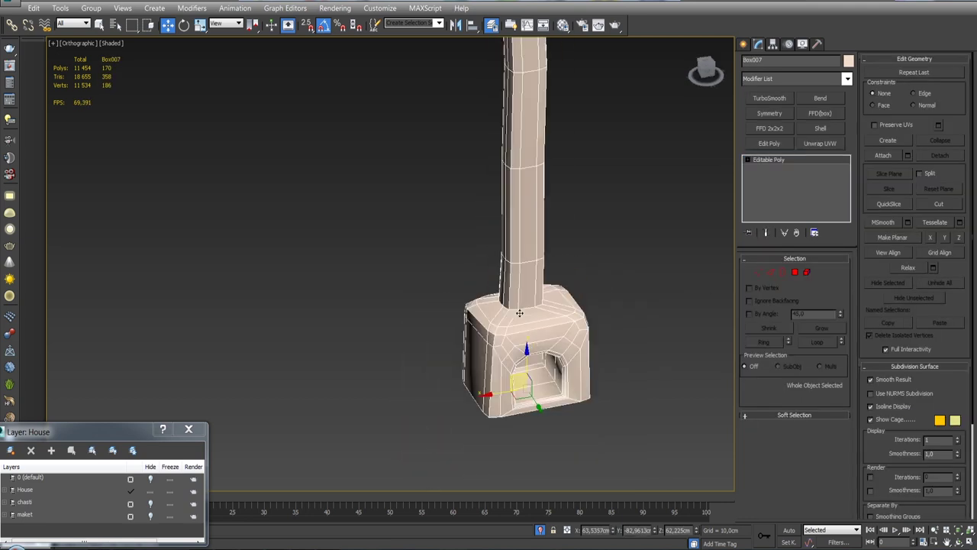
pyautogui.click(526, 310)
pyautogui.scroll(-4, 526, 309)
pyautogui.click(600, 302)
pyautogui.scroll(5, 600, 302)
pyautogui.click(600, 290)
pyautogui.moveTo(669, 313)
pyautogui.keyDown('alt'); pyautogui.mouseDown(button='middle')
pyautogui.moveTo(628, 309)
pyautogui.moveTo(657, 305)
pyautogui.moveTo(688, 275)
pyautogui.mouseUp(button='middle'); pyautogui.keyUp('alt')
pyautogui.click(796, 274)
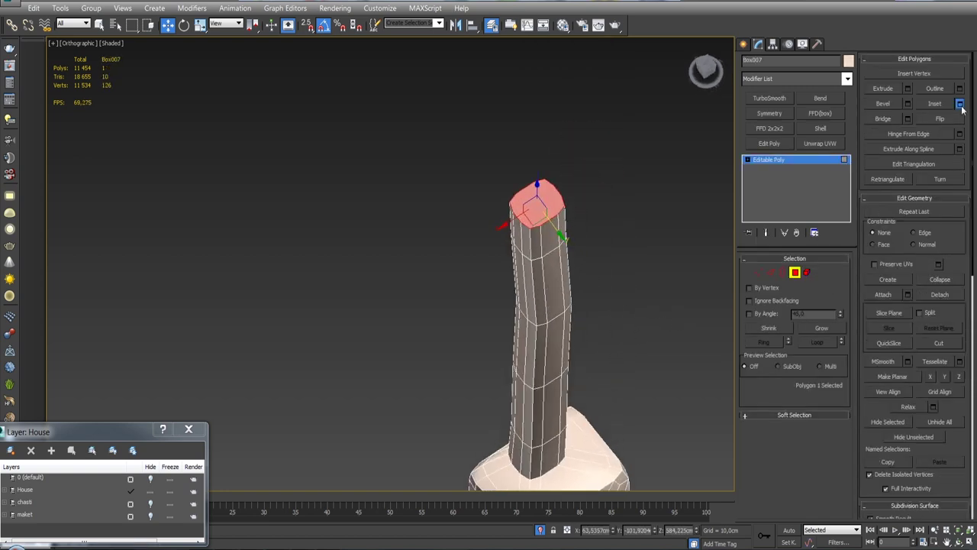
pyautogui.click(960, 104)
pyautogui.moveTo(625, 149); pyautogui.dragTo(622, 130)
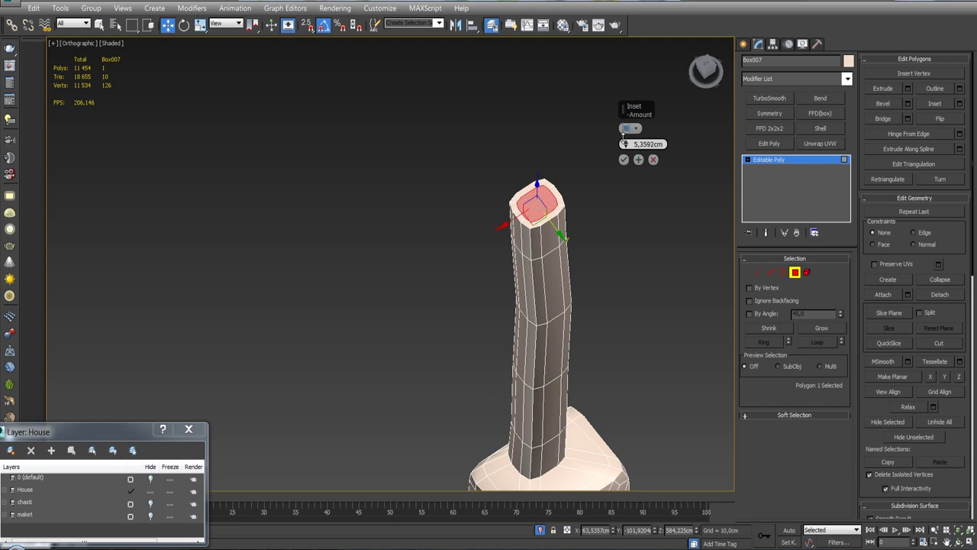
pyautogui.click(624, 159)
# - Extrude the inset chimney face -36 cm inward to leave a hollow flue
pyautogui.scroll(5, 561, 215)
pyautogui.click(908, 88)
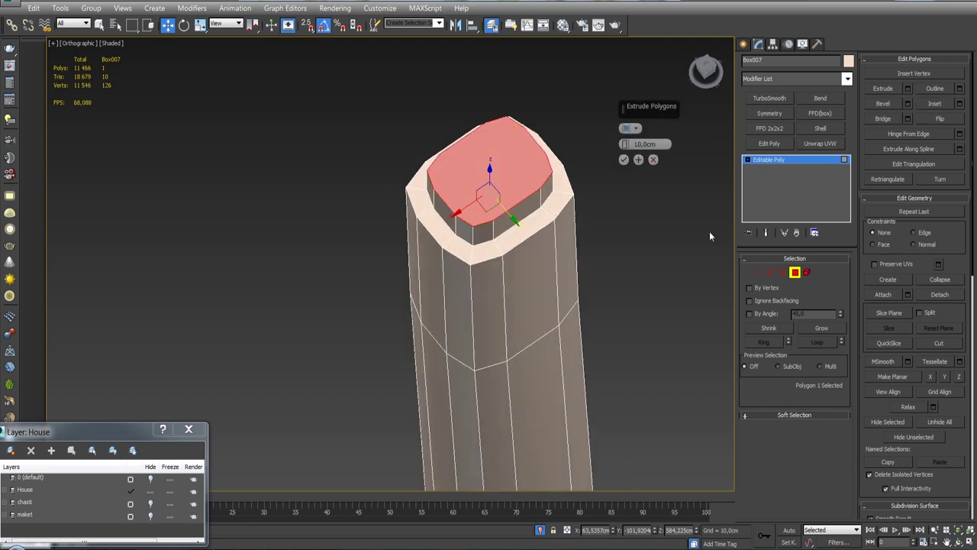
pyautogui.moveTo(624, 147); pyautogui.dragTo(651, 322)
pyautogui.moveTo(636, 307)
pyautogui.keyDown('alt'); pyautogui.mouseDown(button='middle')
pyautogui.moveTo(582, 285)
pyautogui.moveTo(580, 265)
pyautogui.mouseUp(button='middle'); pyautogui.keyUp('alt')
pyautogui.click(624, 159)
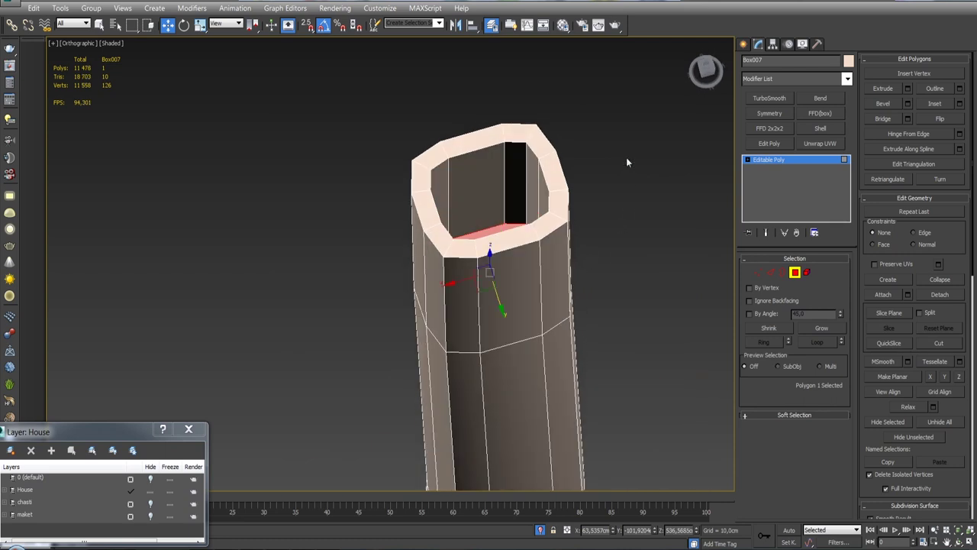
pyautogui.click(626, 214)
pyautogui.keyDown('alt'); pyautogui.moveTo(563, 195); pyautogui.dragTo(555, 219, button='middle'); pyautogui.keyUp('alt')
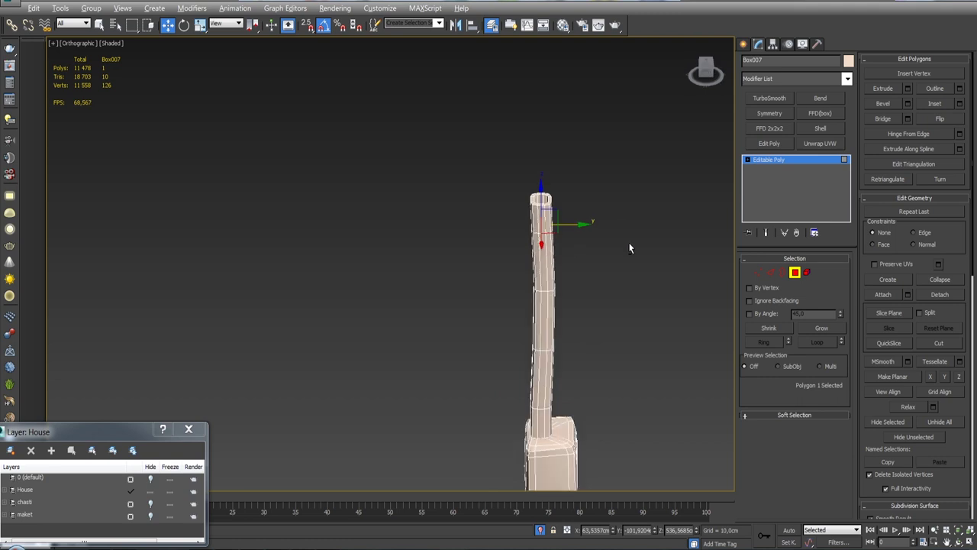
pyautogui.scroll(-5, 921, 451)
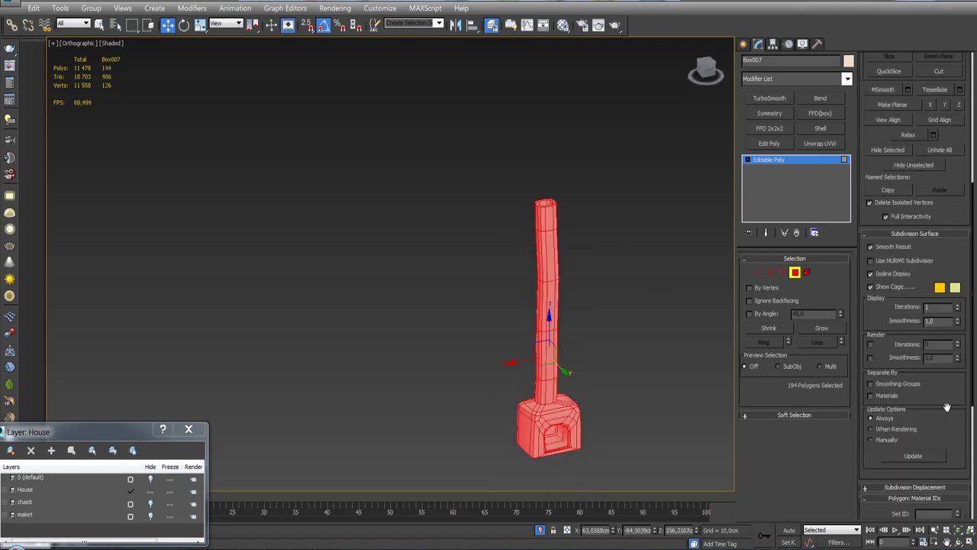
pyautogui.scroll(-5, 940, 438)
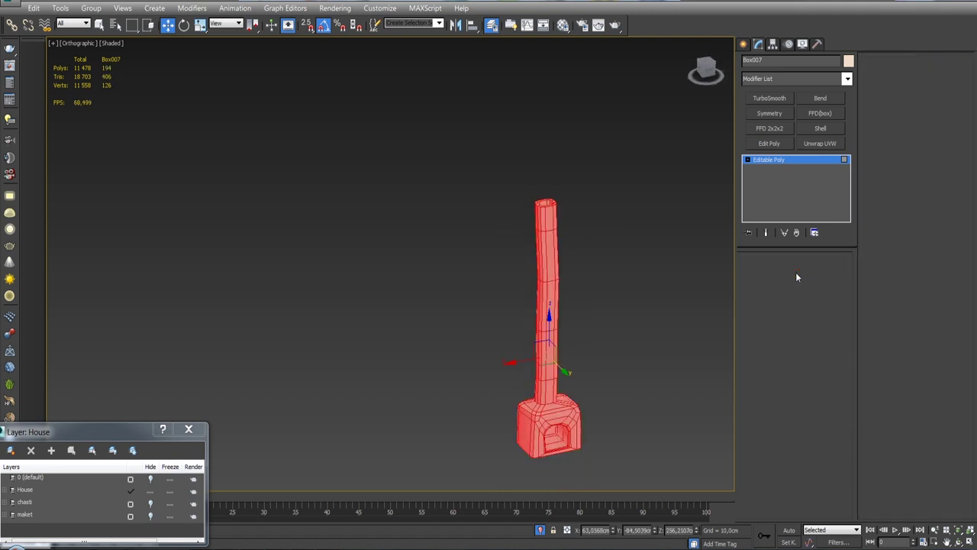